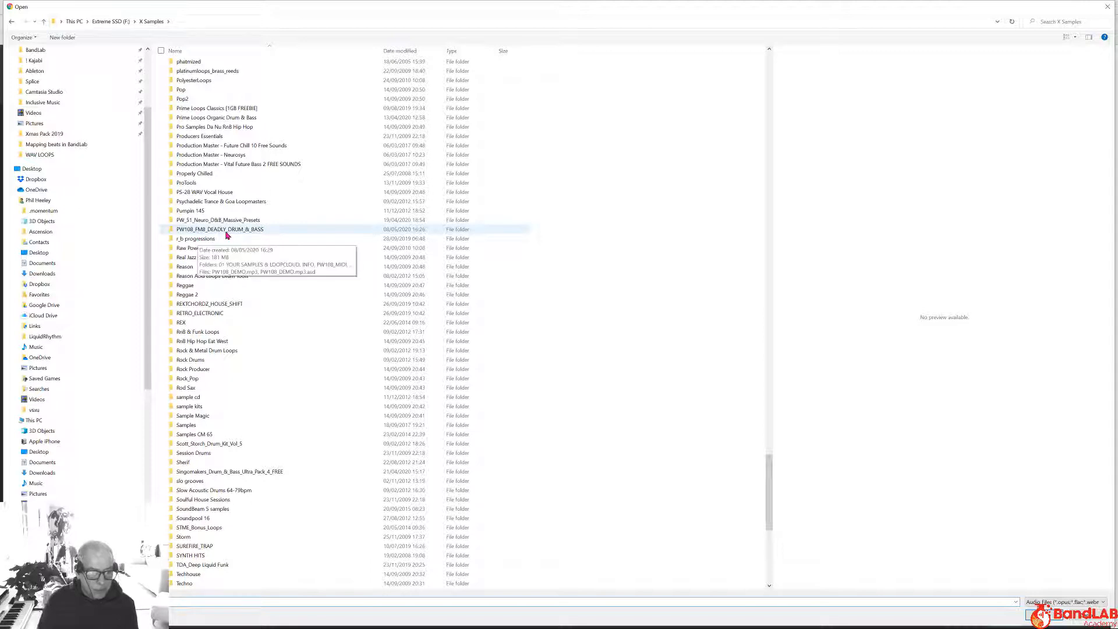
Look through the loop files in the PW108_WAV_LOOPS folder of the PW108_FM8_DEADLY_DRUM_&_BASS sample pack
double_click(227, 230)
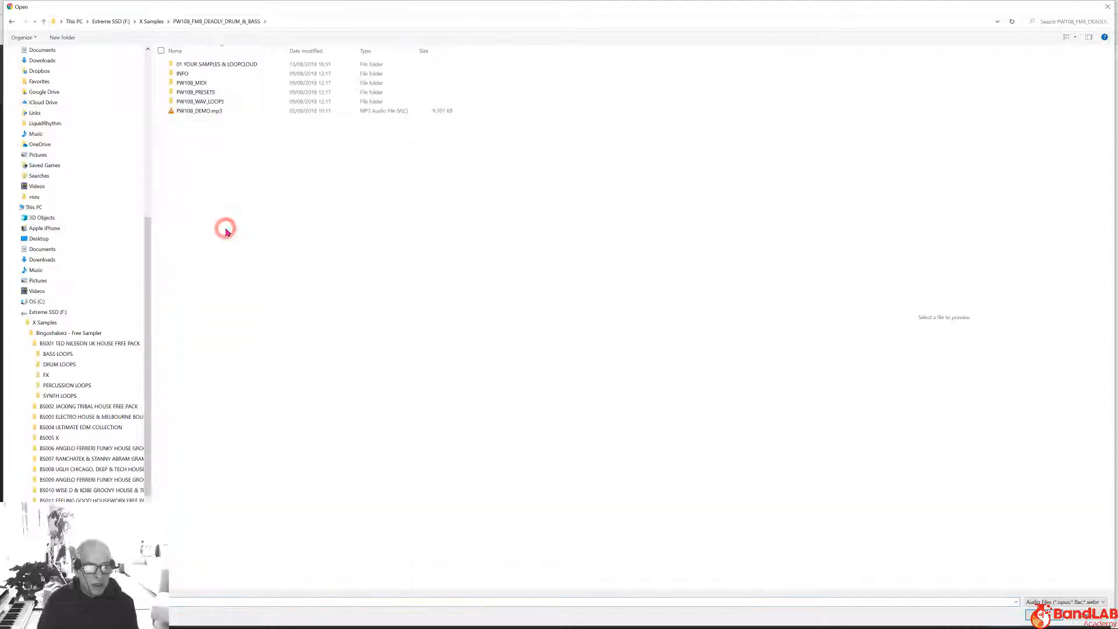
double_click(215, 103)
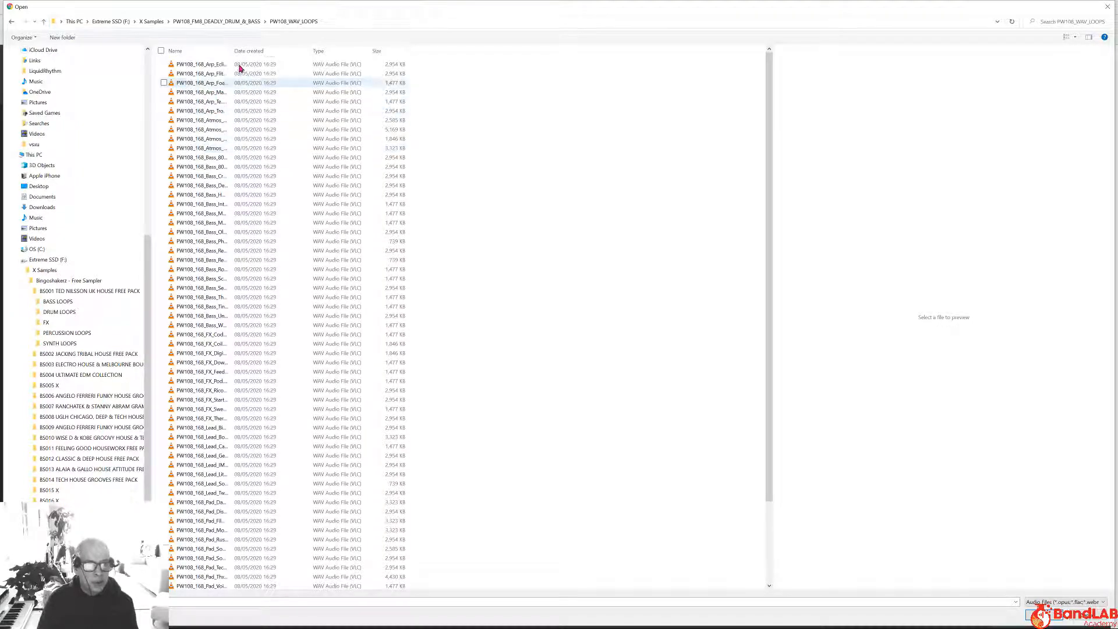
double_click(232, 51)
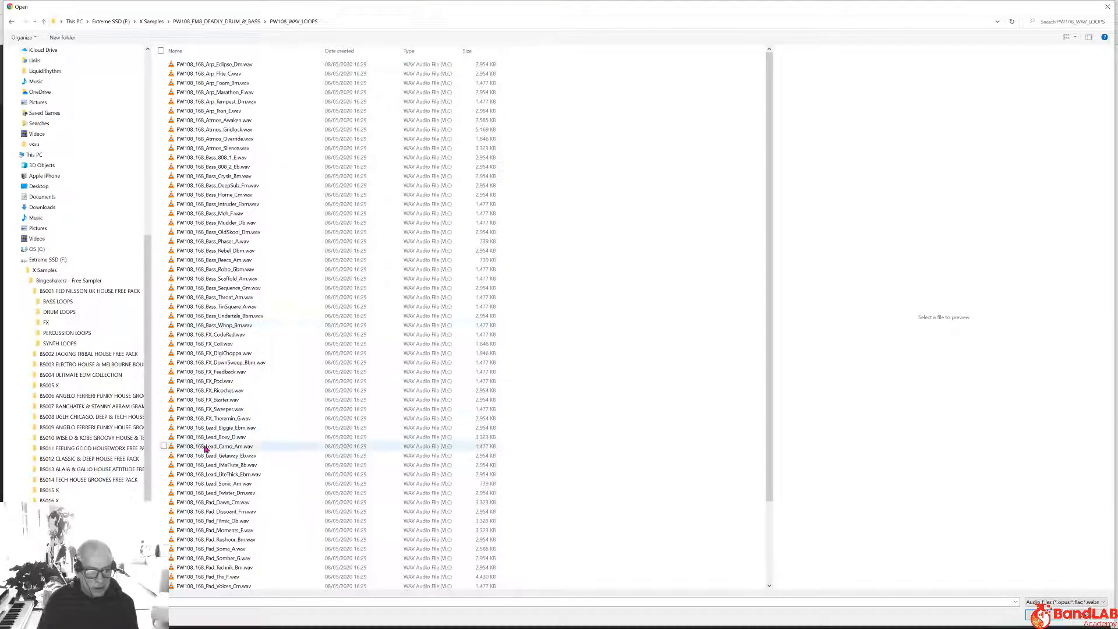
scroll(210, 478, down, 3)
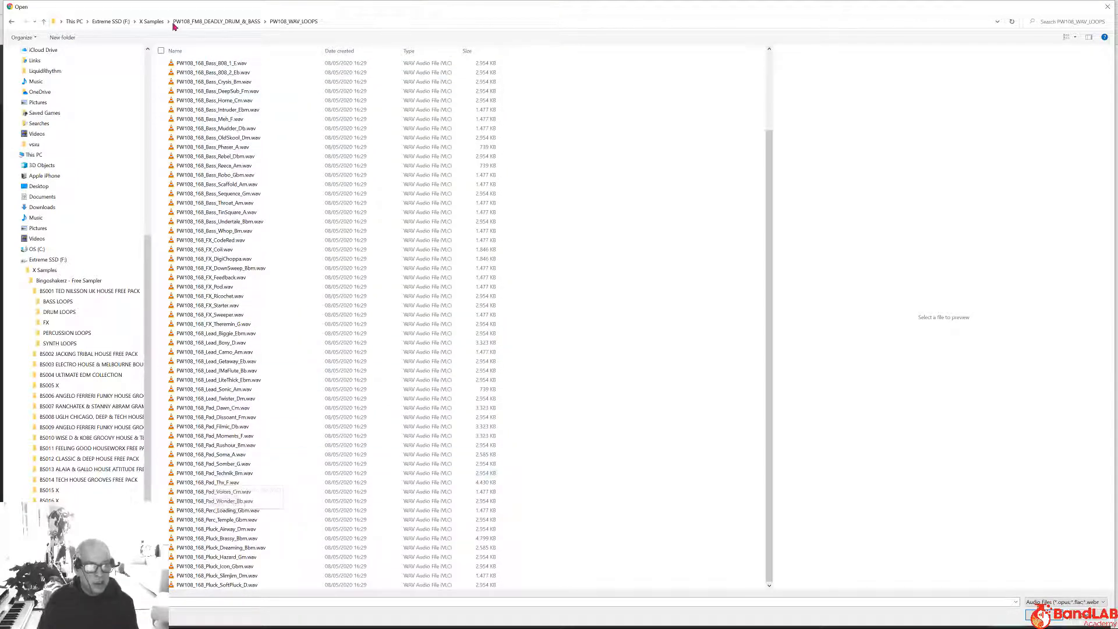
Import TEAS01-Percussionloop021.wav from the Percussion Loops folder of Toby Emerson Abstract Sounds Vol. 01 in X Samples
click(152, 21)
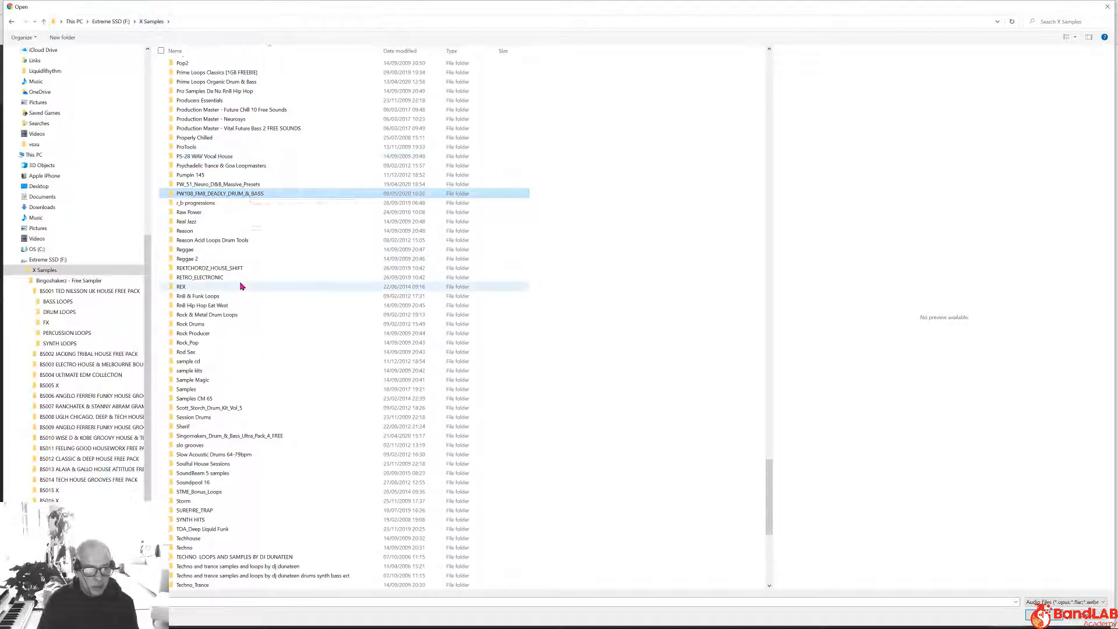
scroll(242, 287, down, 10)
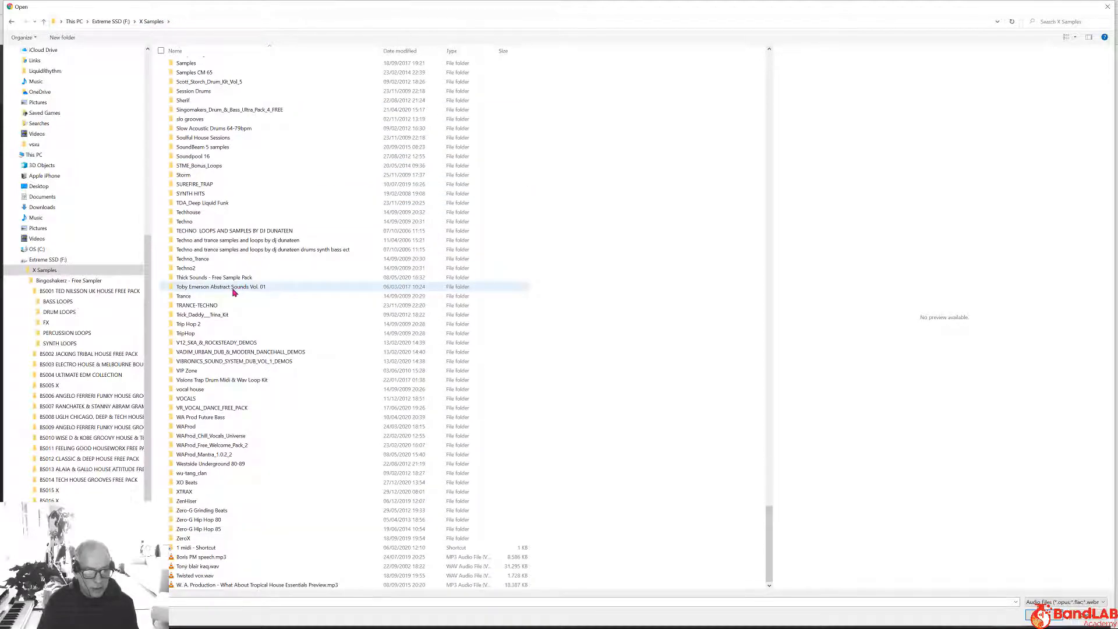
double_click(229, 288)
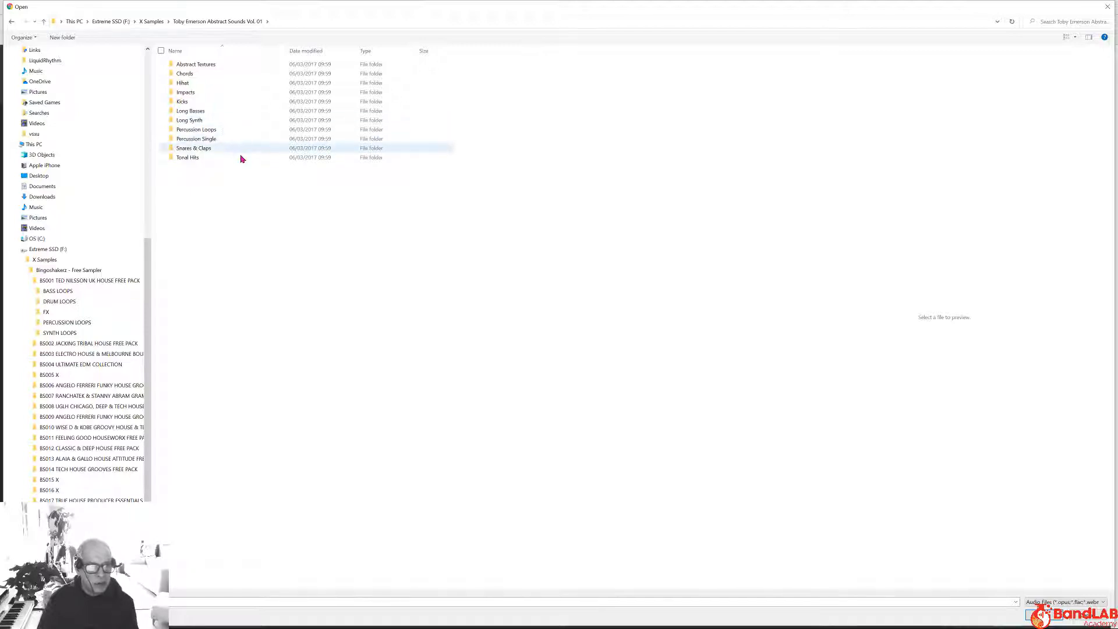
double_click(225, 130)
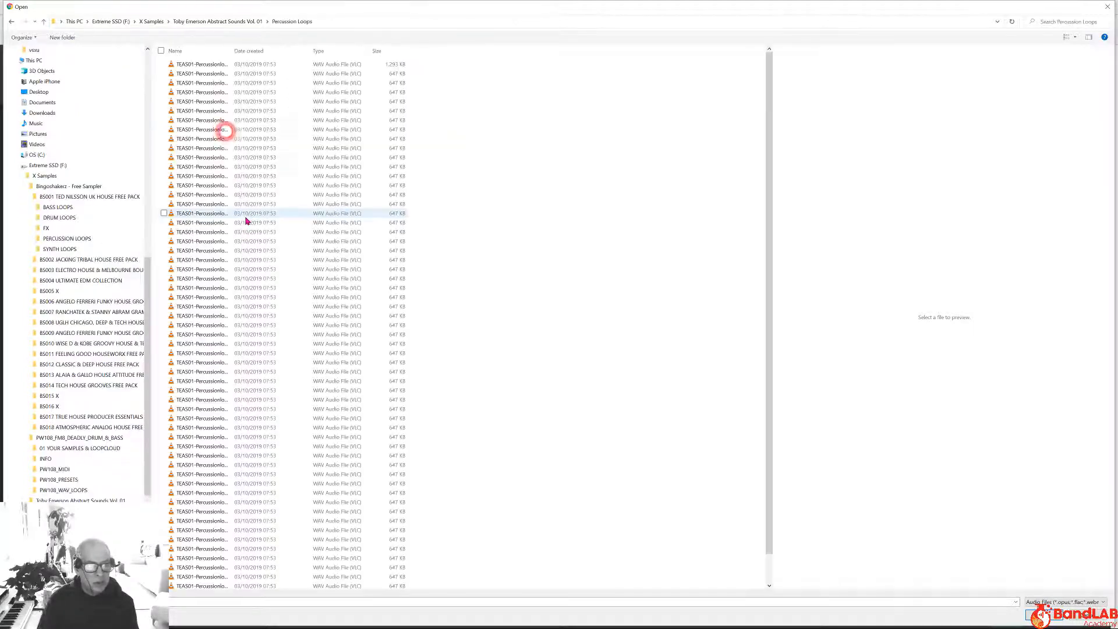
double_click(232, 51)
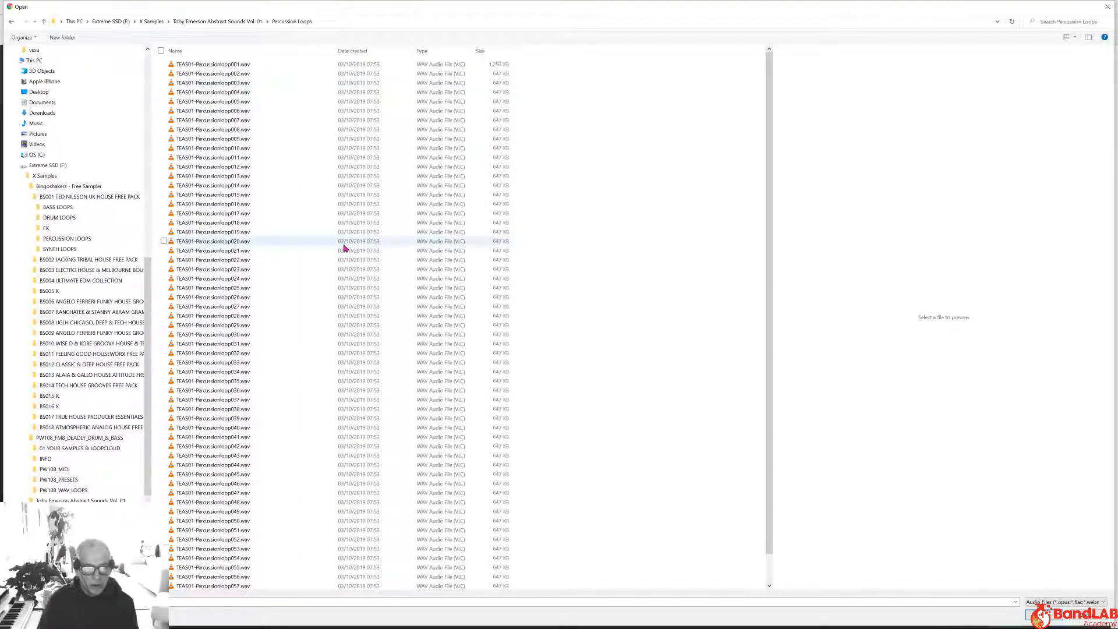
click(241, 252)
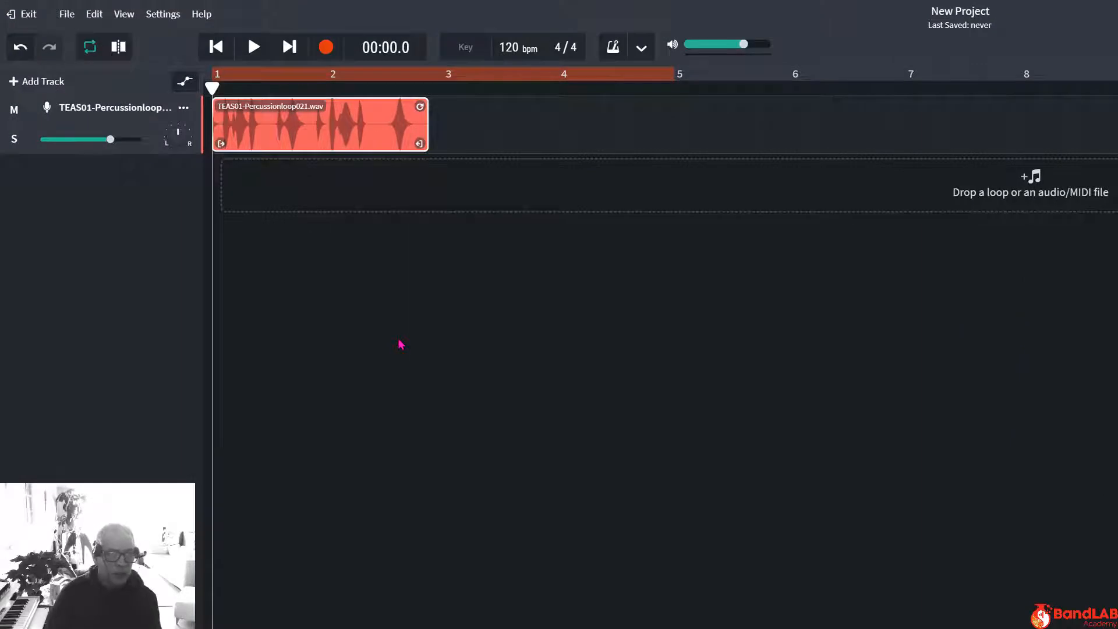
Audition the imported percussion loop and, with cycle on, shorten the cycle region so it ends at bar 3
click(252, 47)
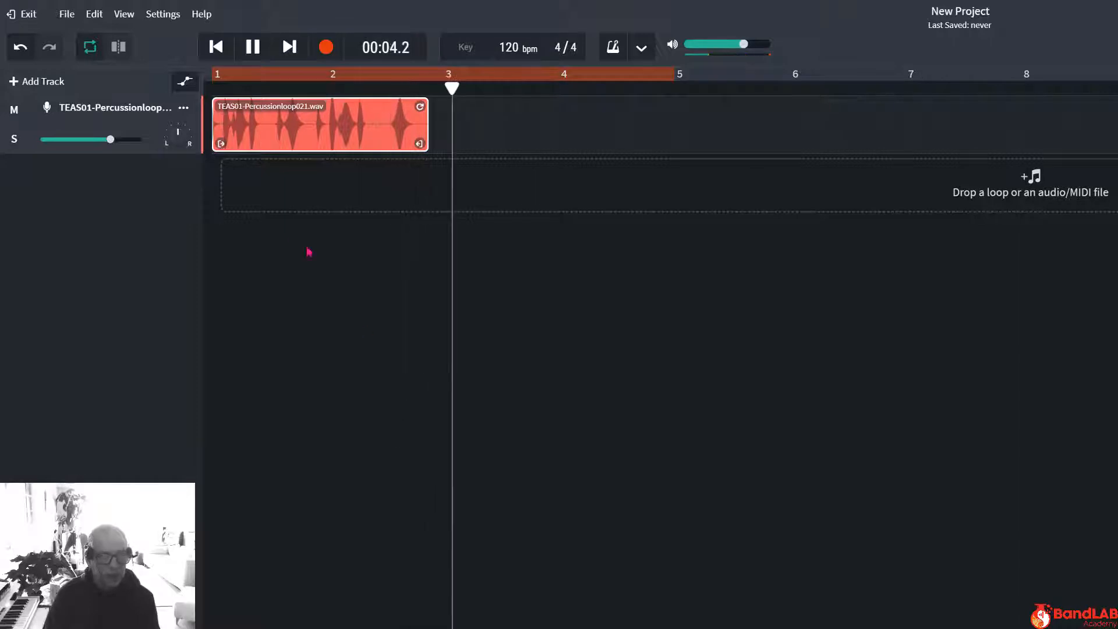
click(252, 47)
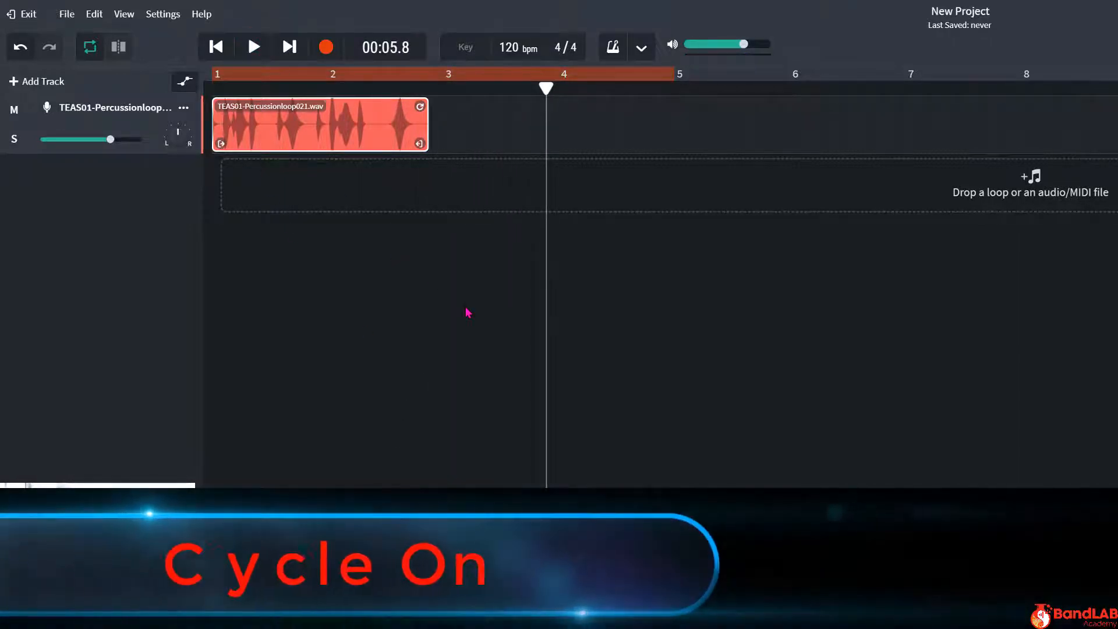
click(81, 50)
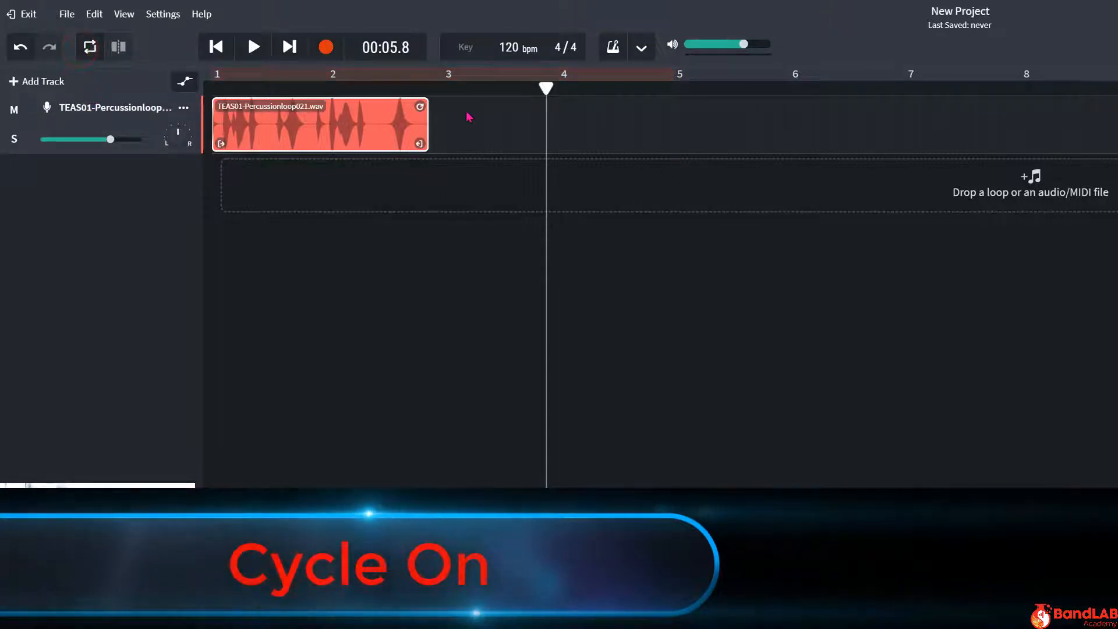
click(90, 46)
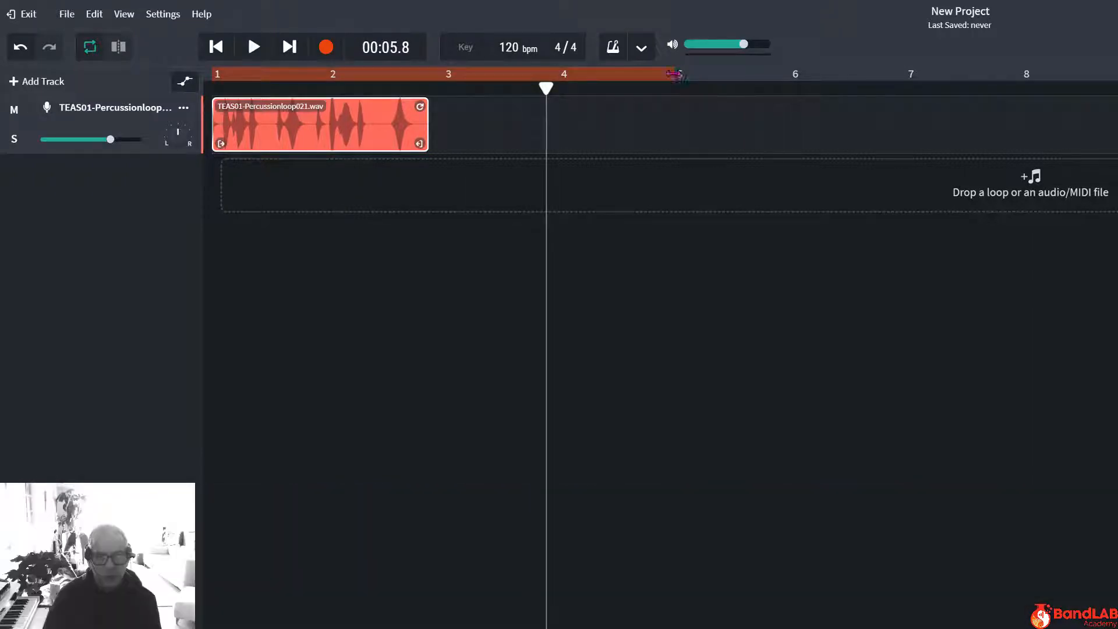
mouse_move(676, 74)
mouse_down()
mouse_move(474, 79)
mouse_move(440, 97)
mouse_up()
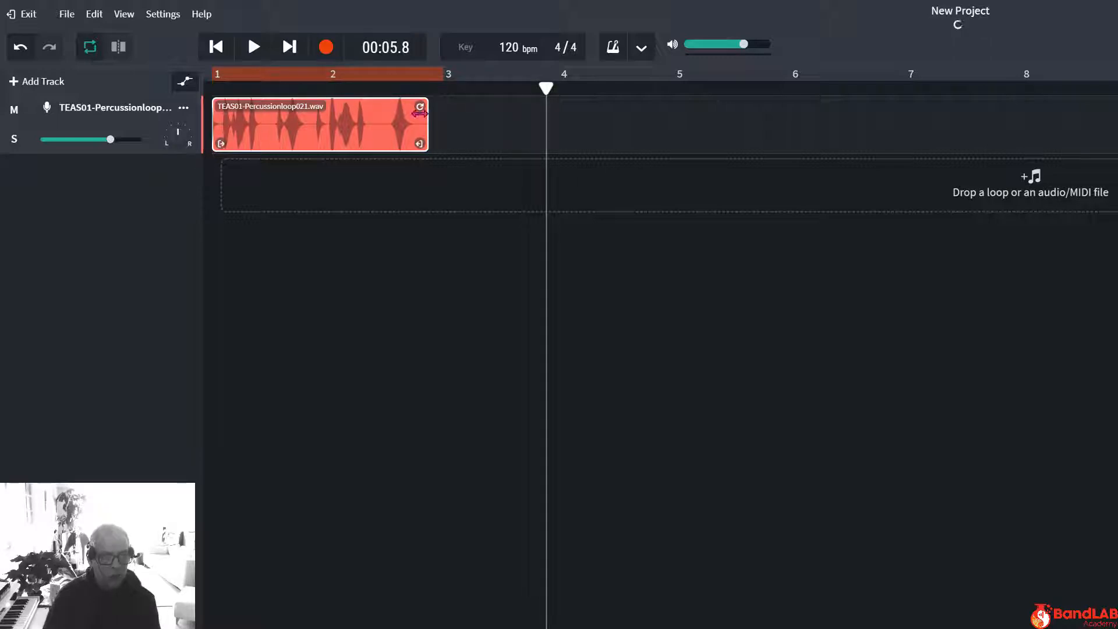
Play the two-bar cycle from the start of the project to hear how the percussion loop repeats
click(216, 48)
click(253, 47)
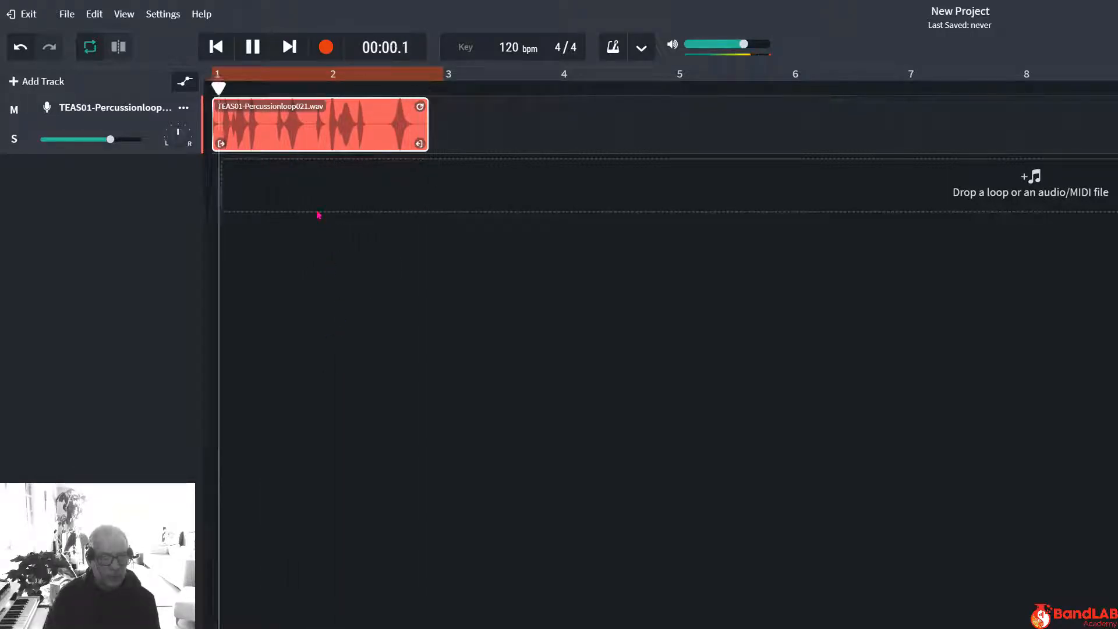
click(252, 47)
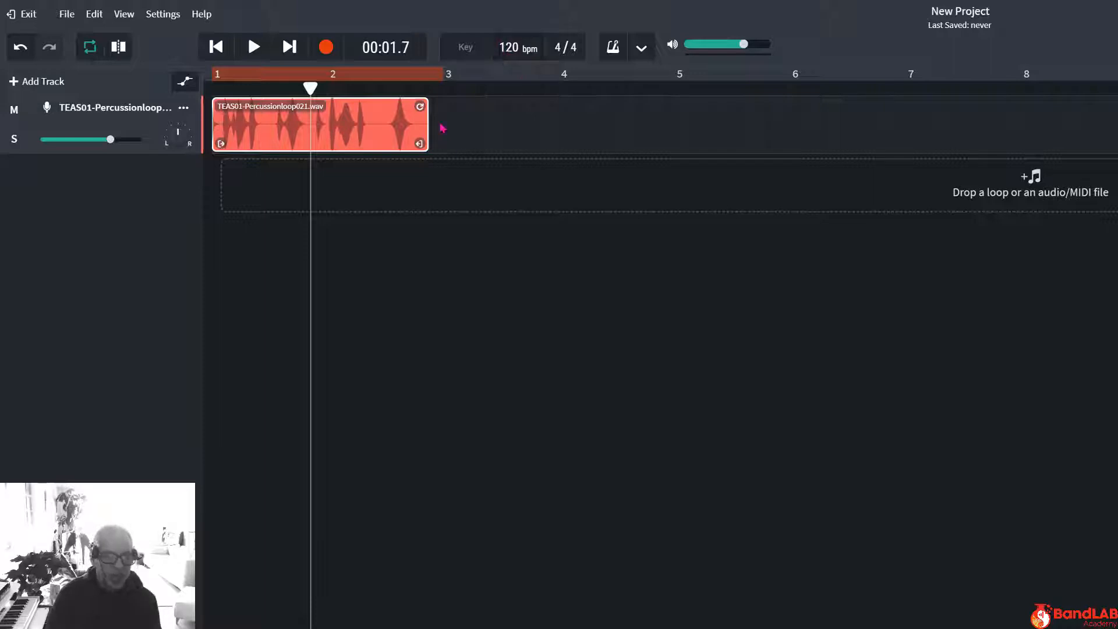
Place the playhead at bar 3 and set the project tempo to 125 bpm without adjusting the existing audio regions
click(443, 84)
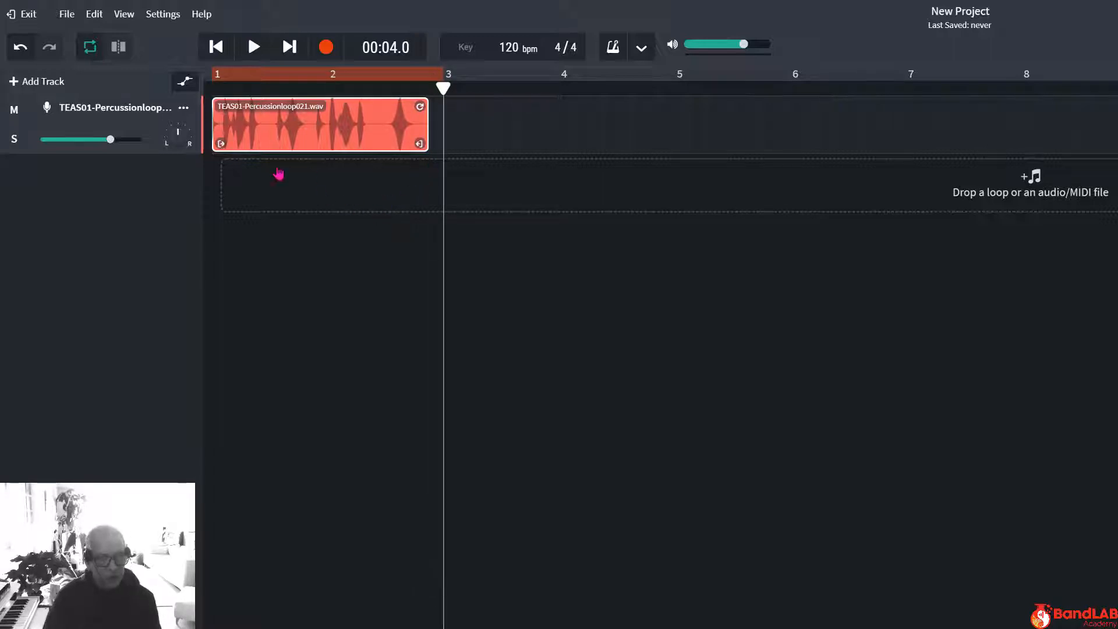
click(509, 49)
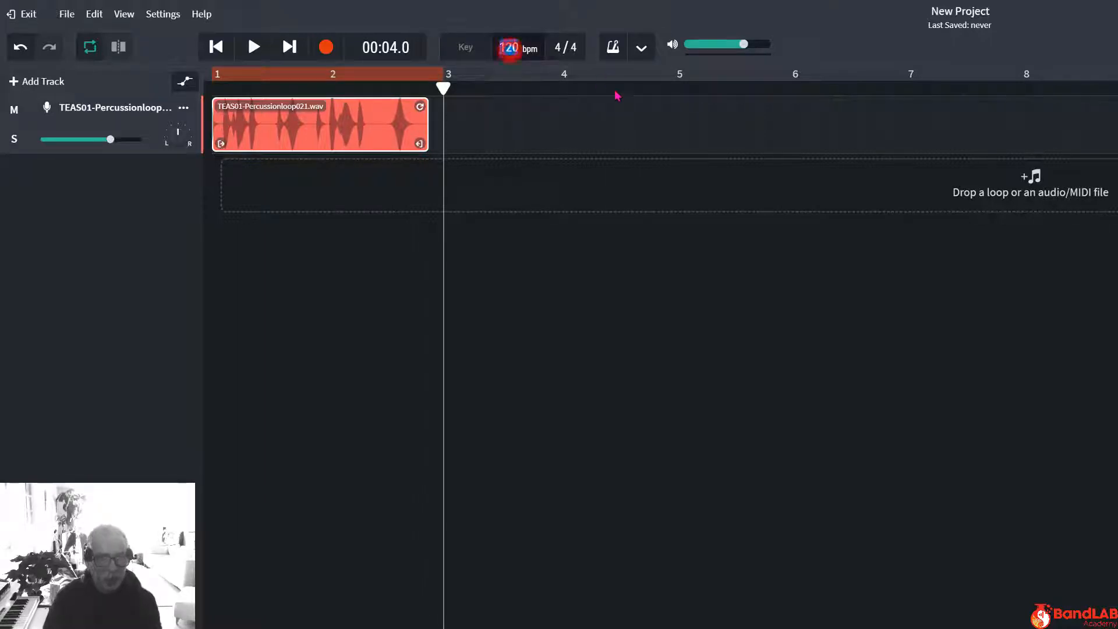
text(125)
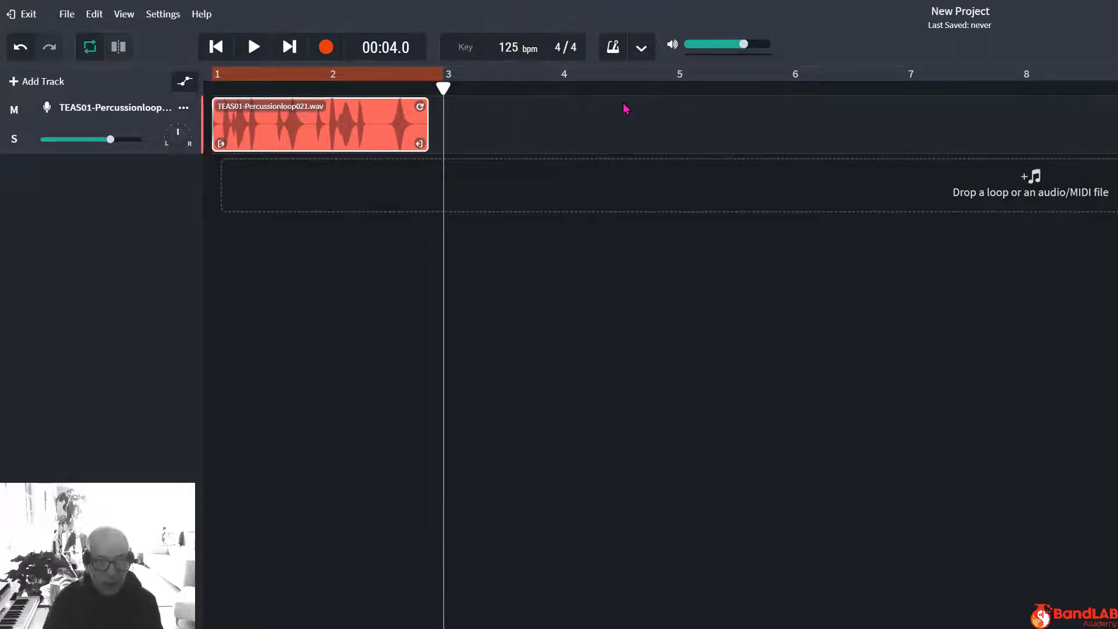
key(Return)
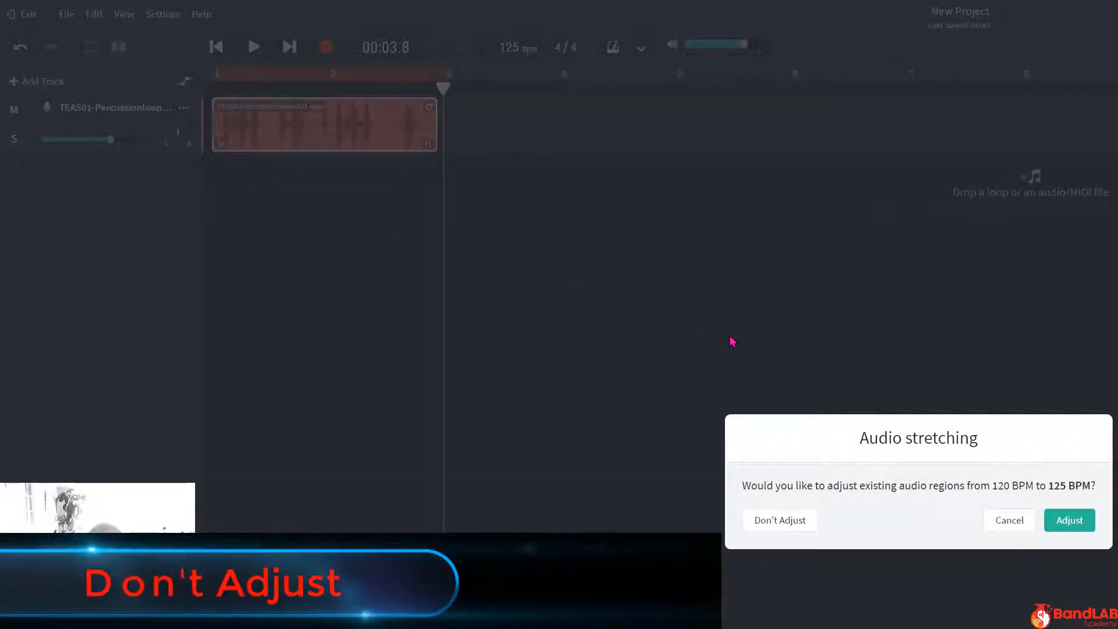
click(789, 529)
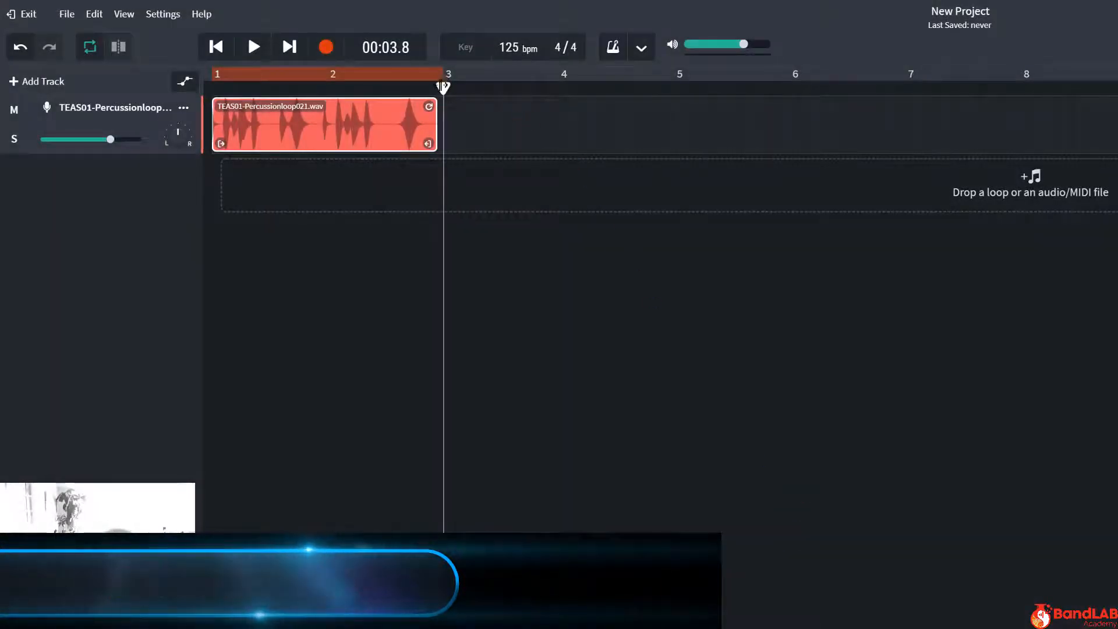
Set the project tempo to 126 bpm without adjusting the existing audio regions
mouse_move(444, 87)
mouse_down()
mouse_move(563, 87)
mouse_move(443, 87)
mouse_up()
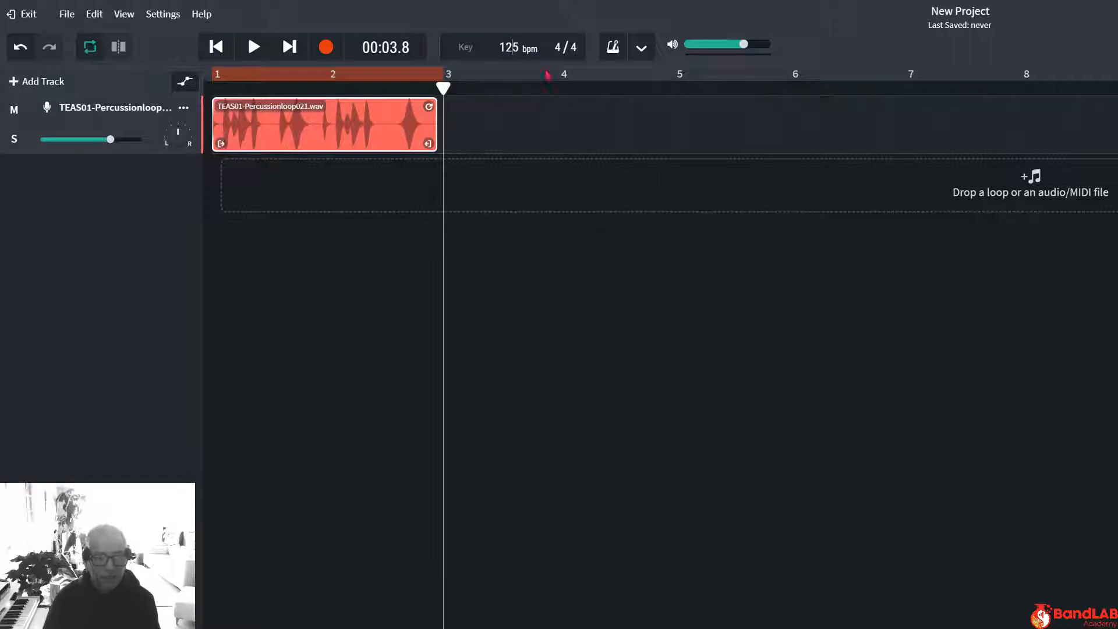
double_click(505, 47)
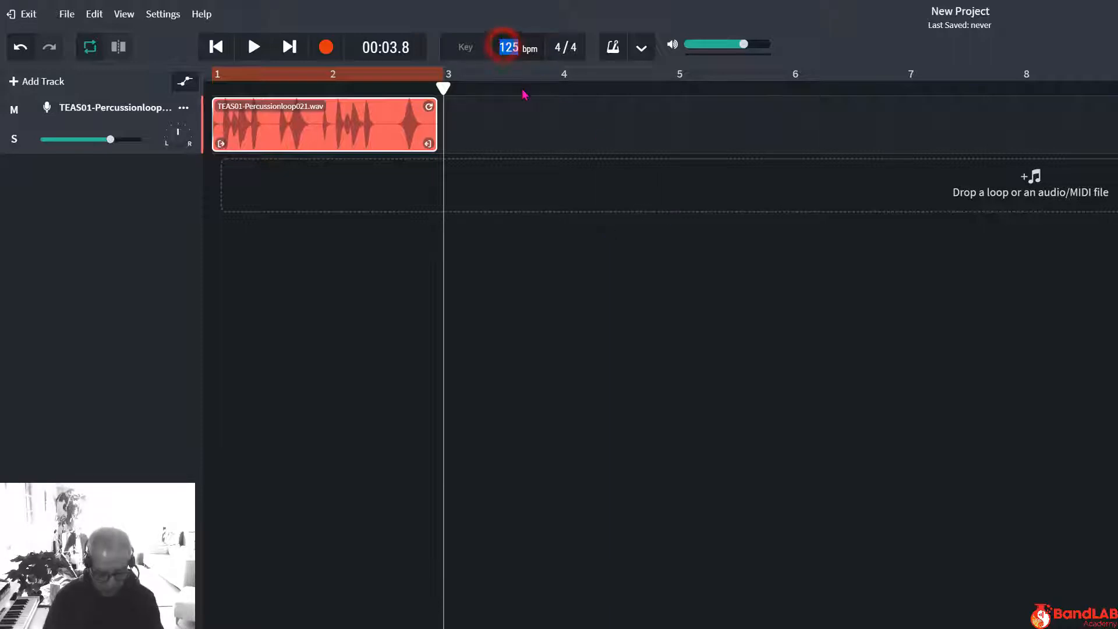
text(1)
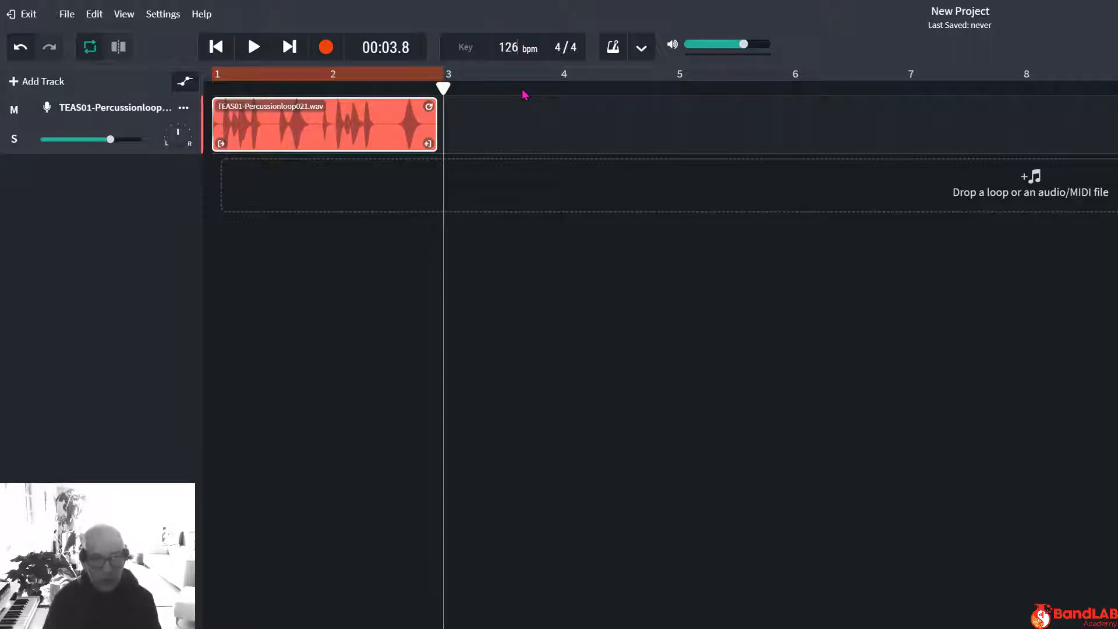
key(Return)
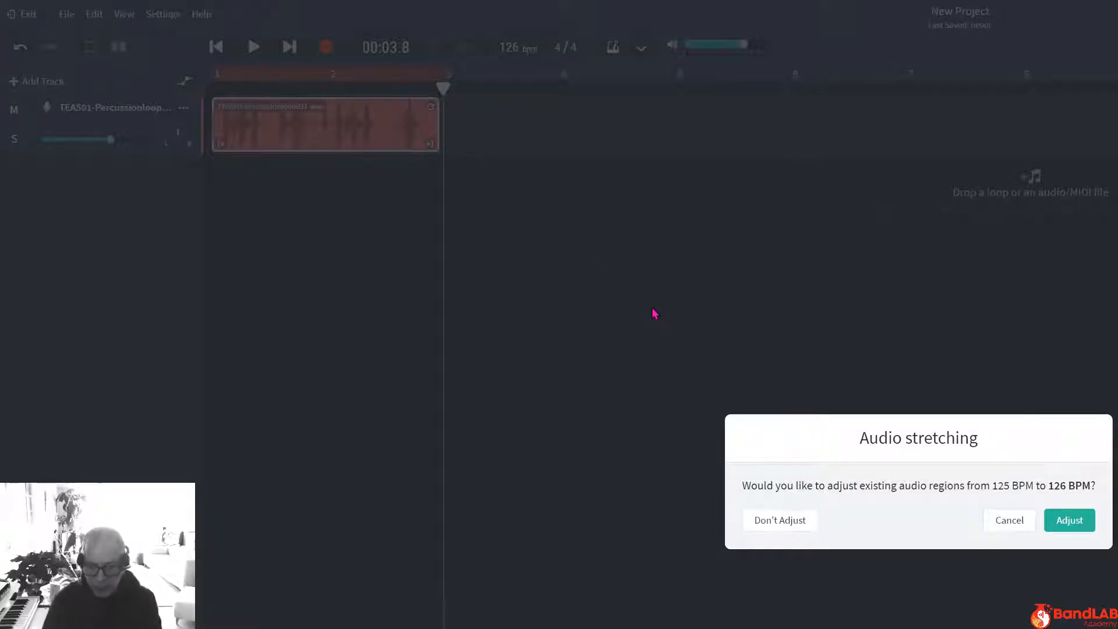
click(781, 521)
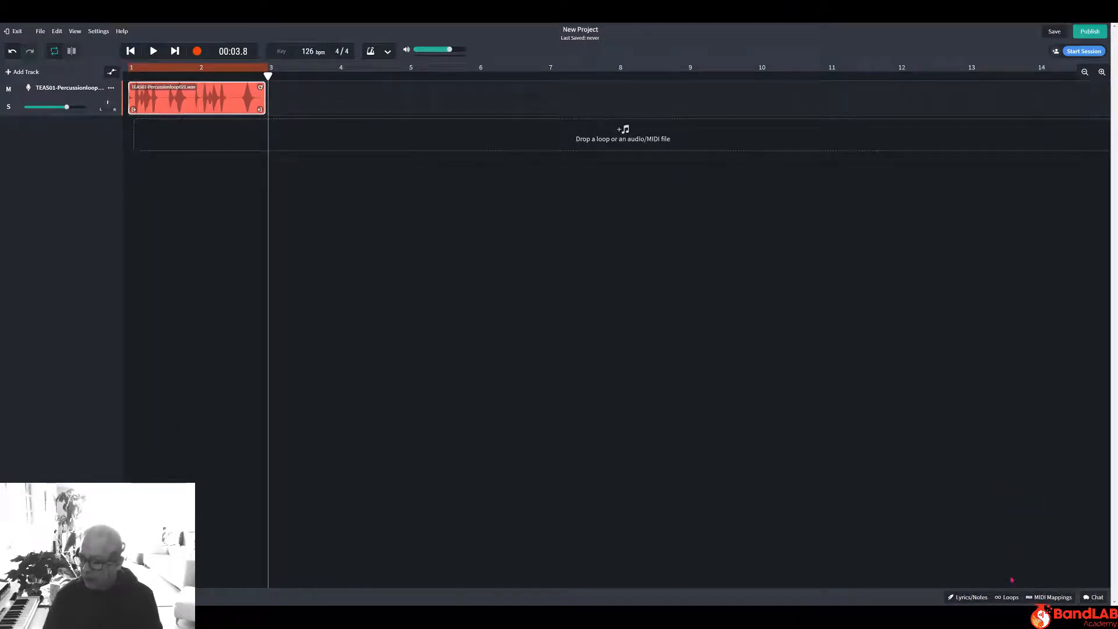
Enlarge the percussion region in the timeline and play the cycle from the start to check its timing at 126 bpm
click(1012, 599)
click(1011, 599)
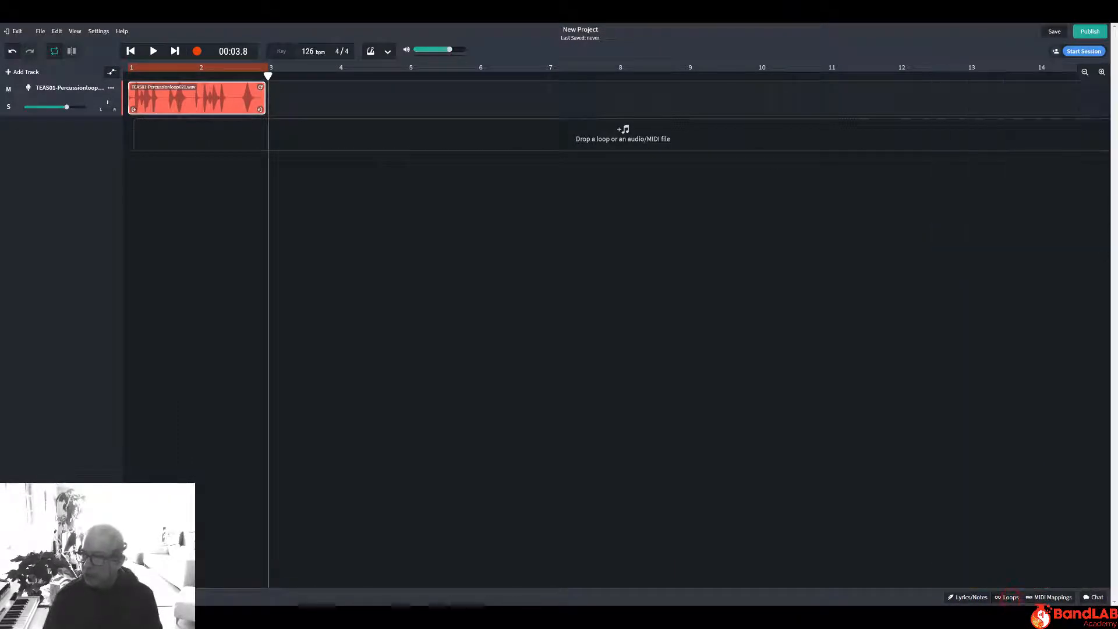
click(1102, 72)
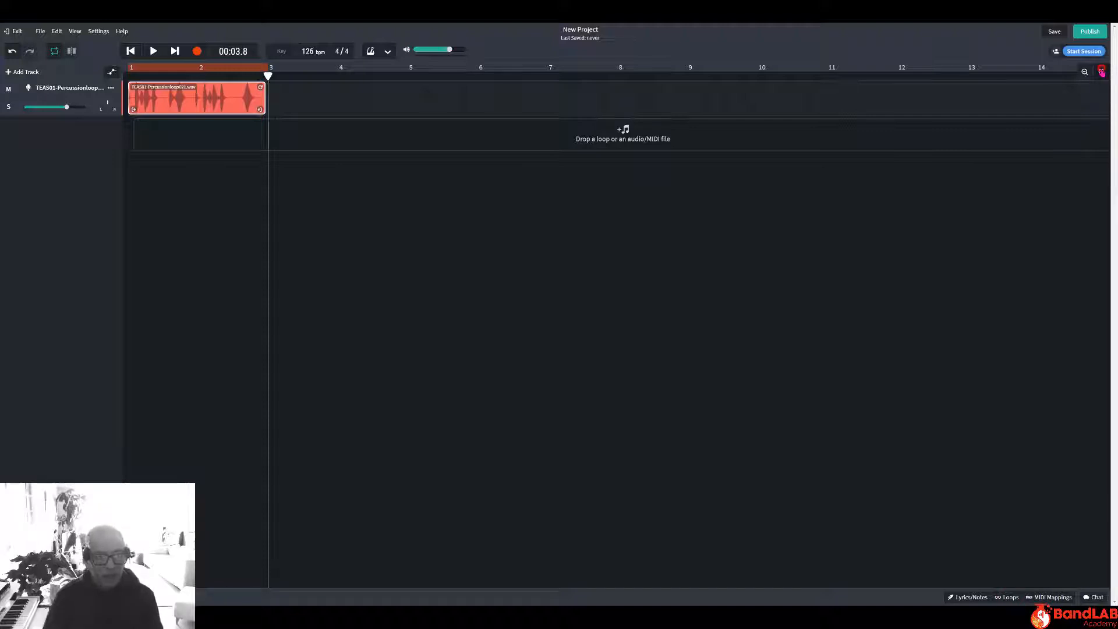
click(1102, 72)
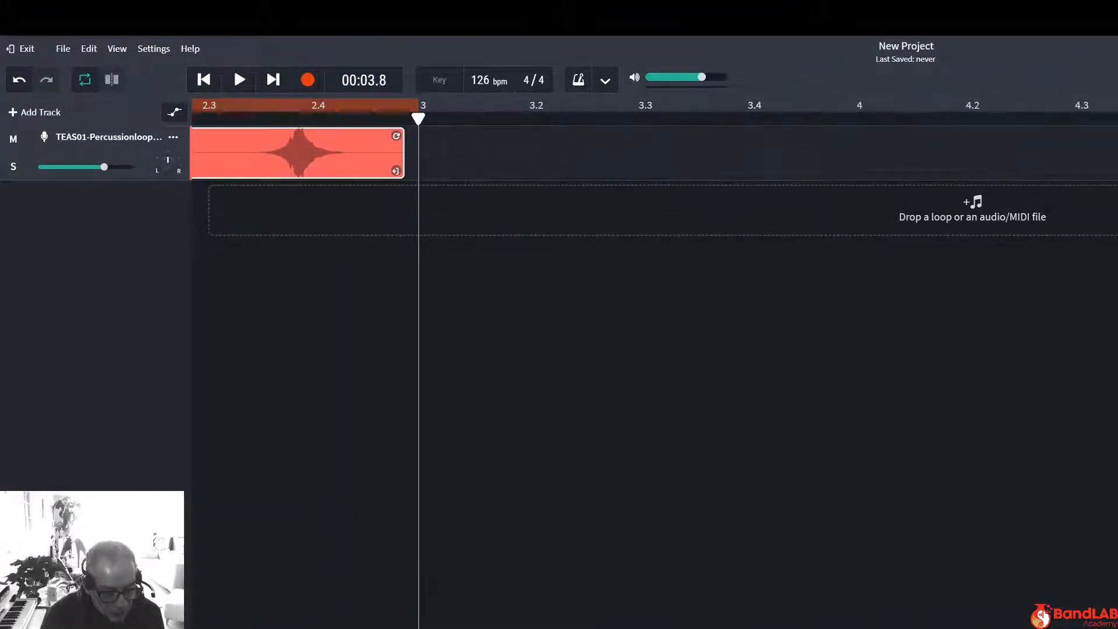
scroll(655, 373, left, 8)
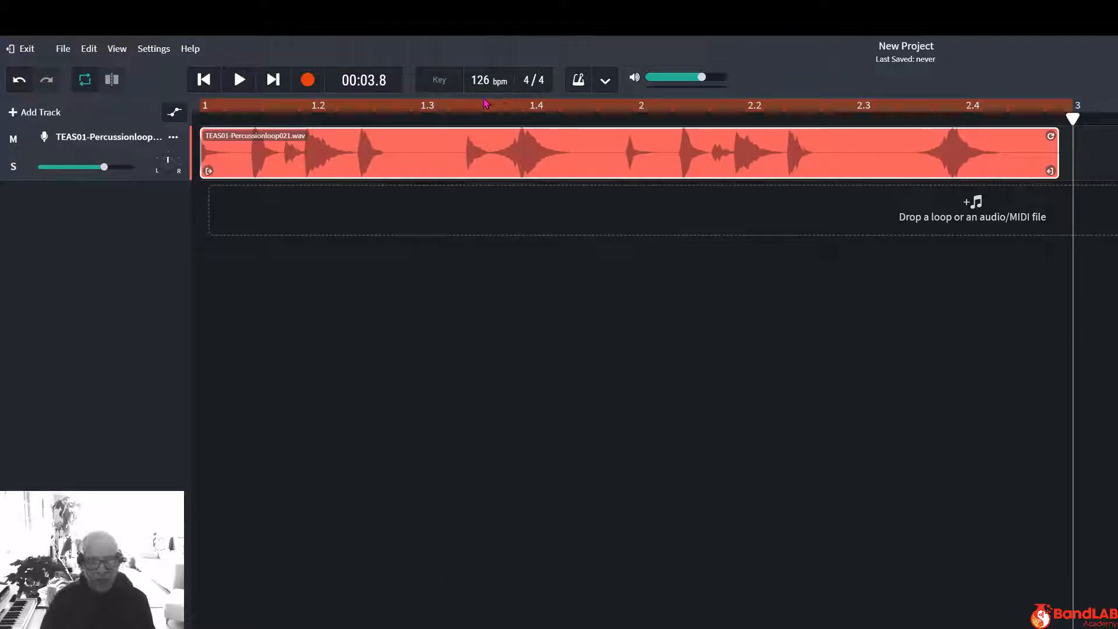
click(204, 80)
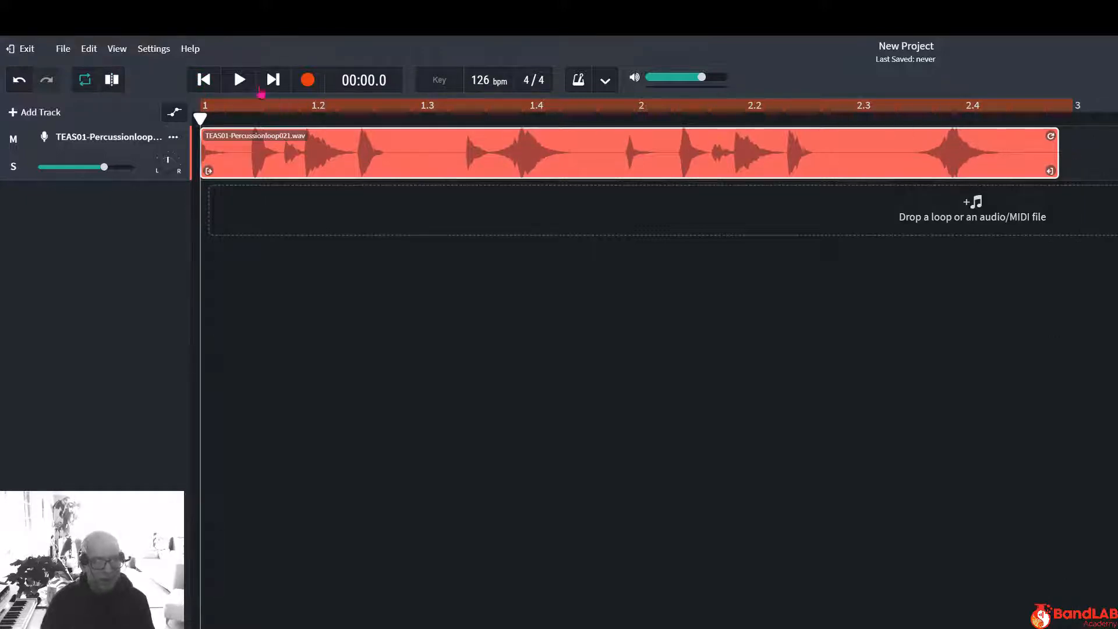
click(242, 82)
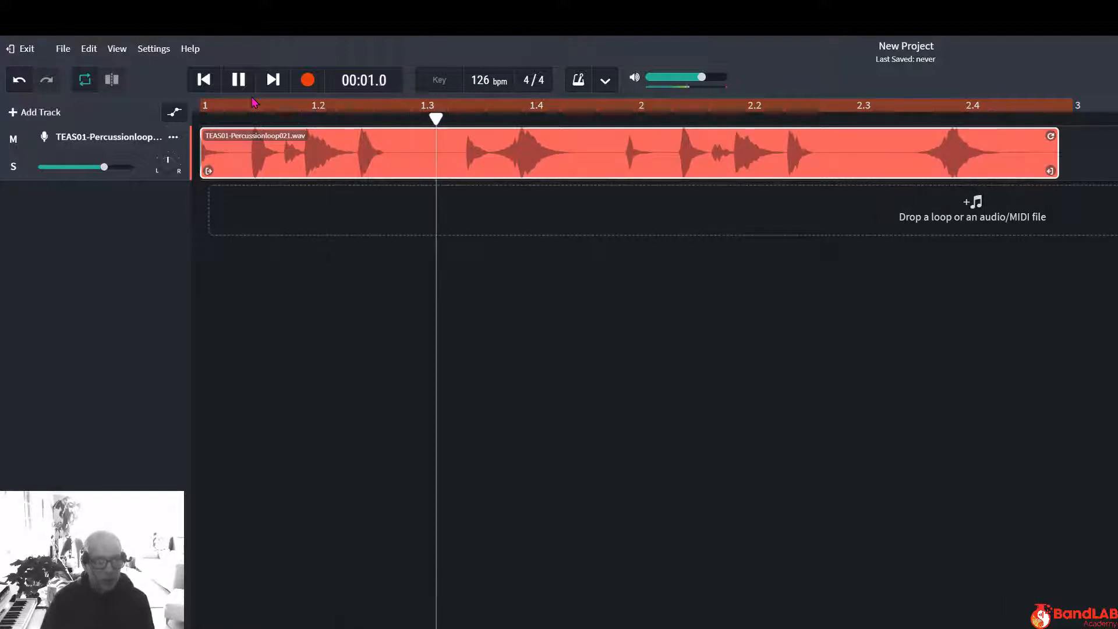
click(242, 82)
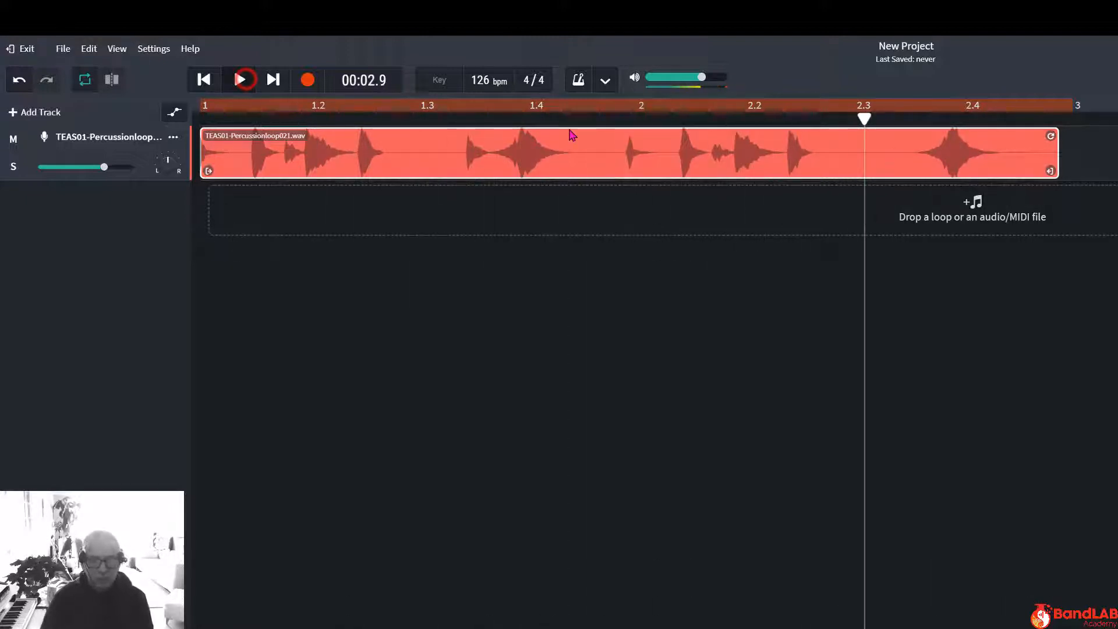
Set the project tempo to 127 bpm without adjusting the existing audio regions, and deselect the percussion region
click(480, 80)
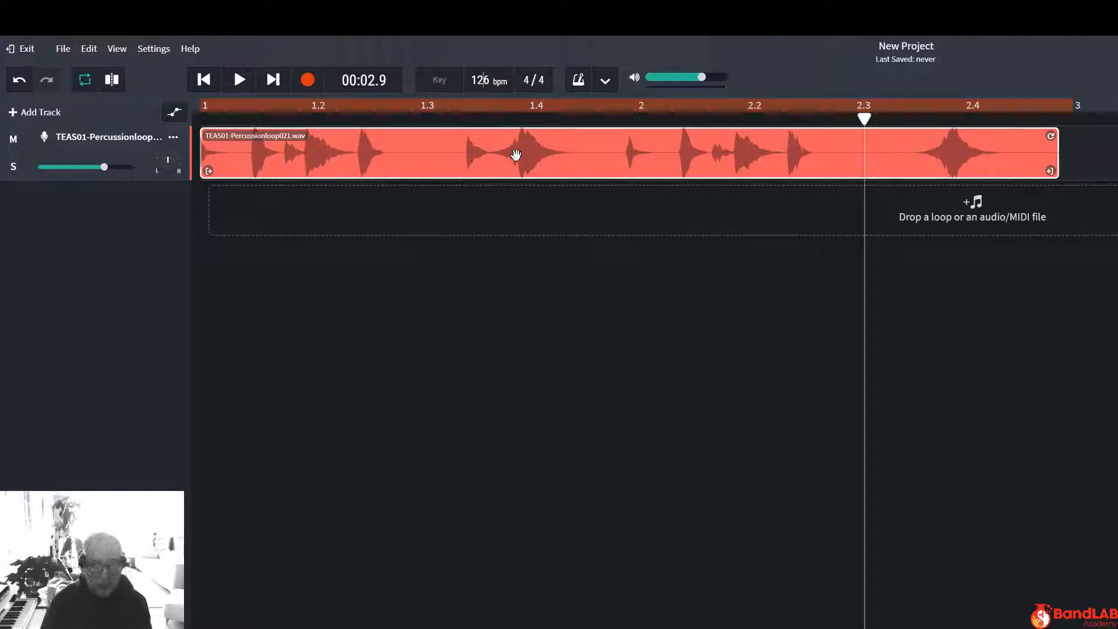
double_click(487, 80)
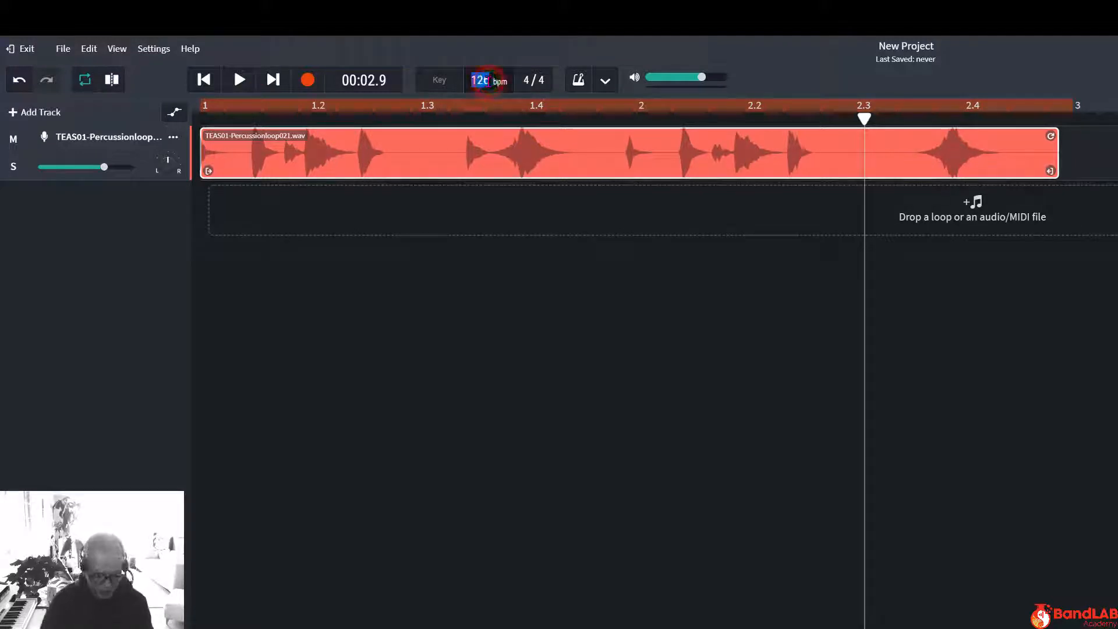
text(12)
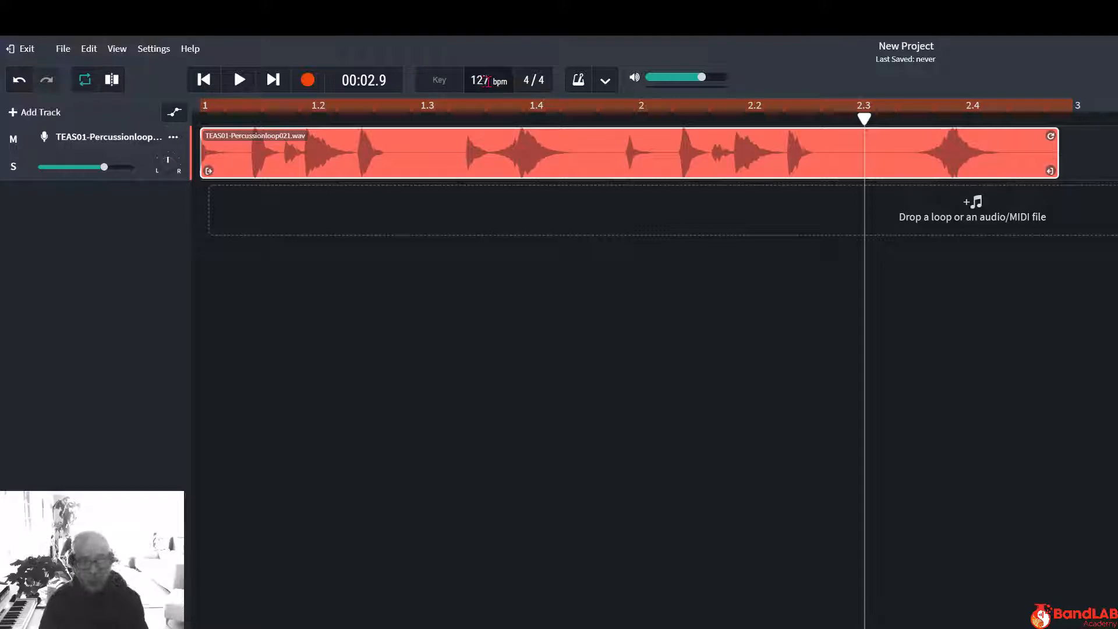
key(Return)
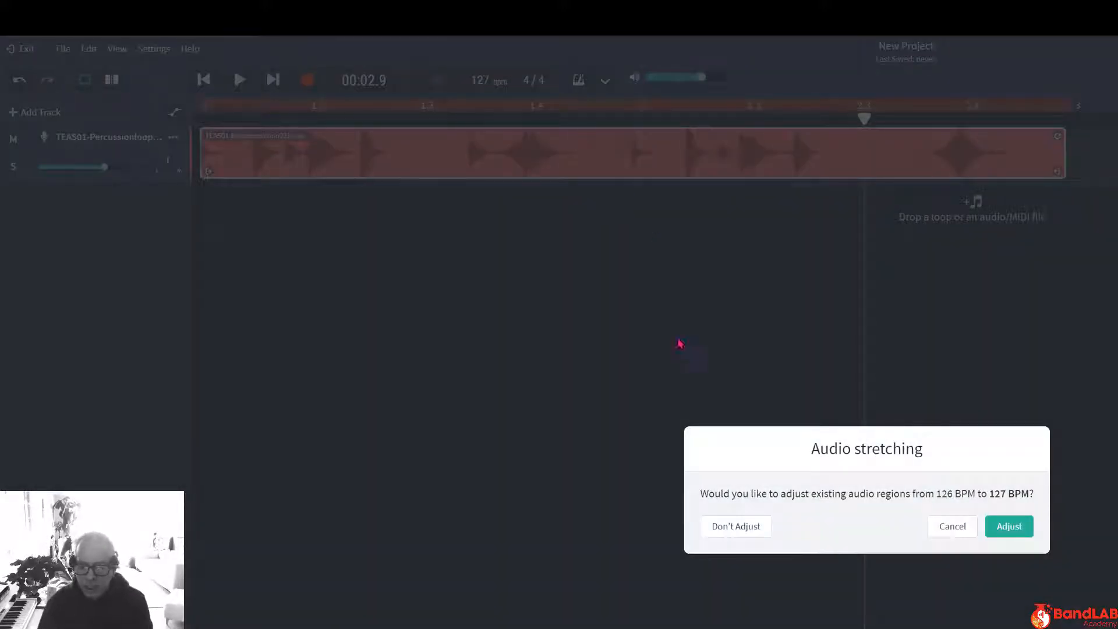
click(756, 528)
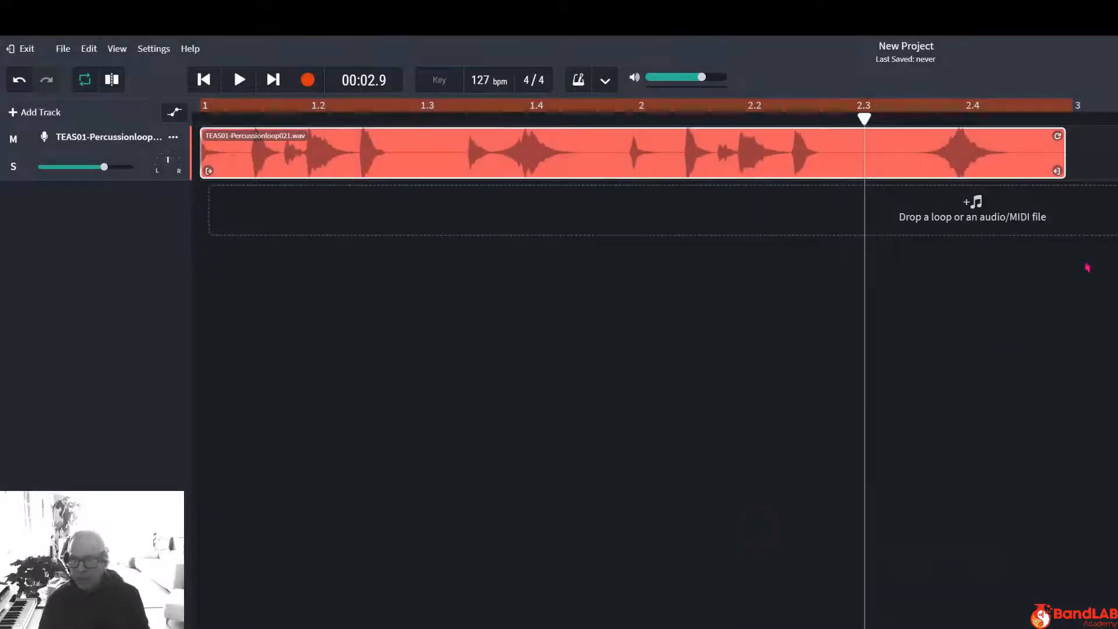
click(1080, 143)
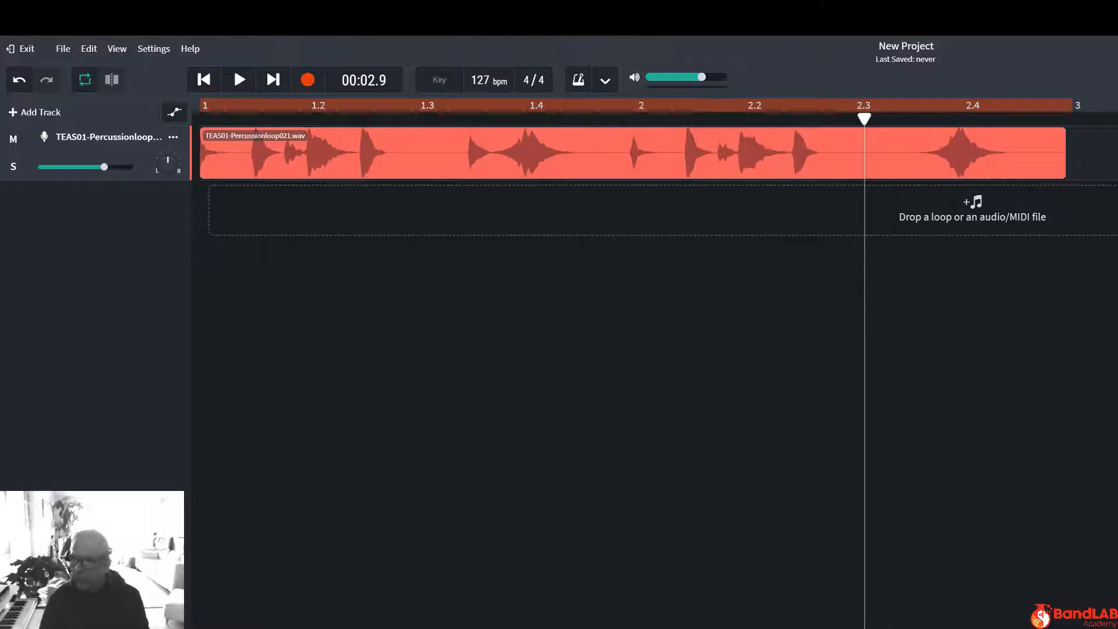
Play the cycle from the start of the project to check how the percussion loop repeats at 127 bpm
key(minus)
click(204, 80)
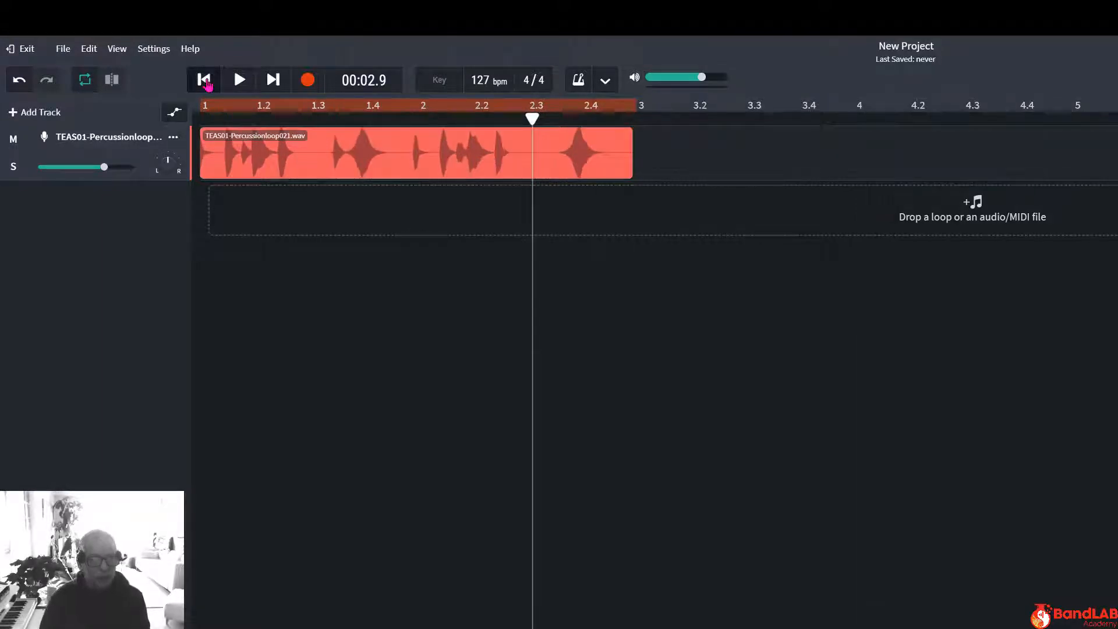
click(239, 80)
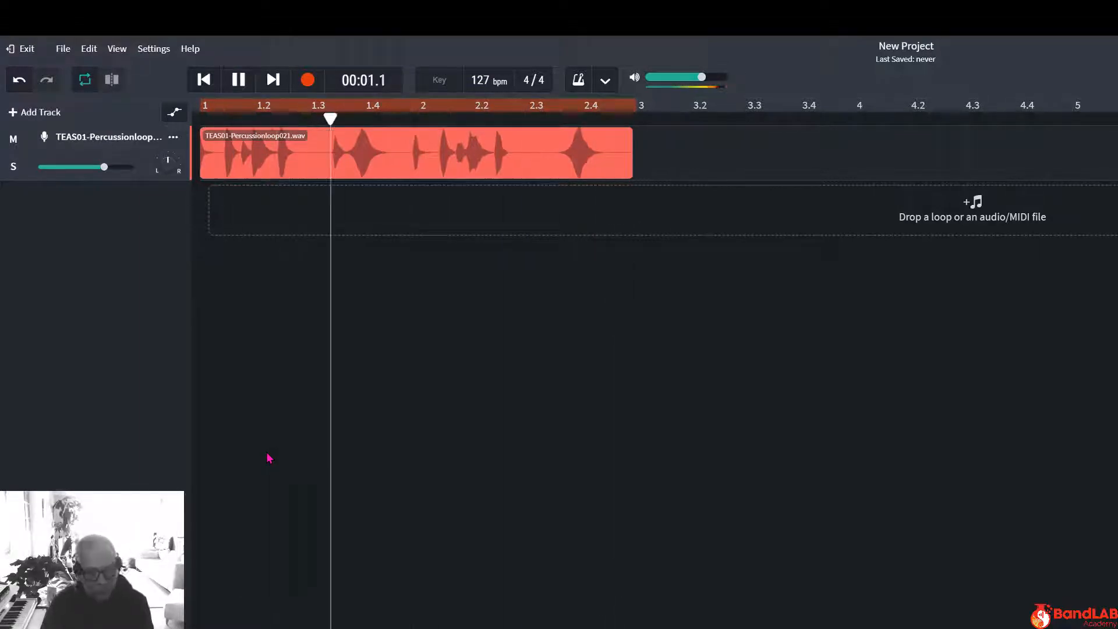
click(238, 80)
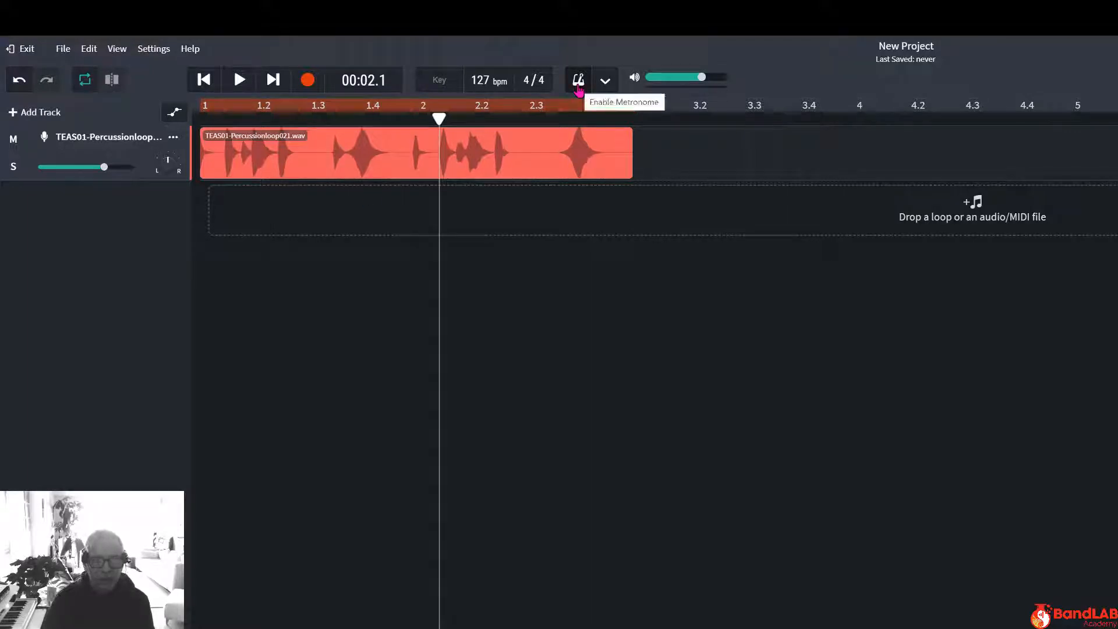
Enable the metronome and play the cycle from the start to compare the percussion loop with the click
click(579, 82)
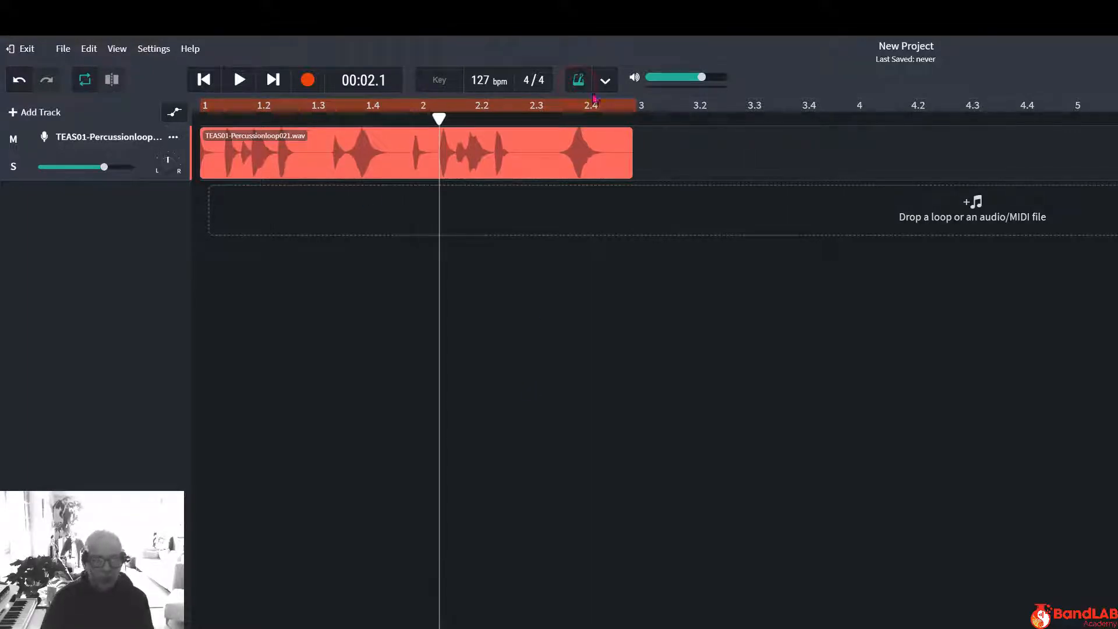
click(205, 80)
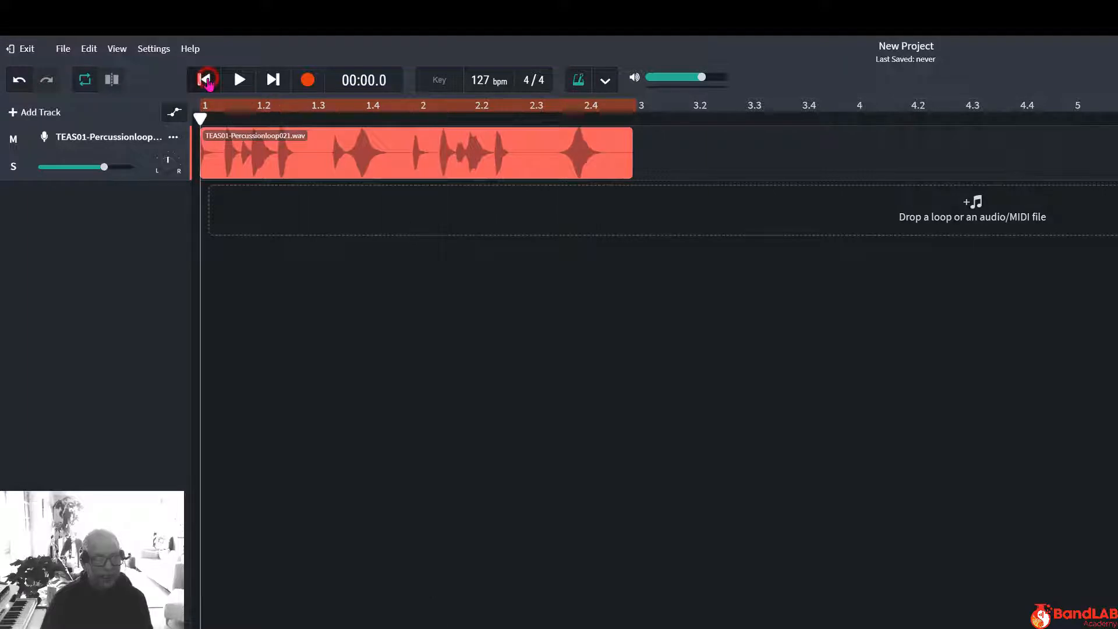
click(240, 81)
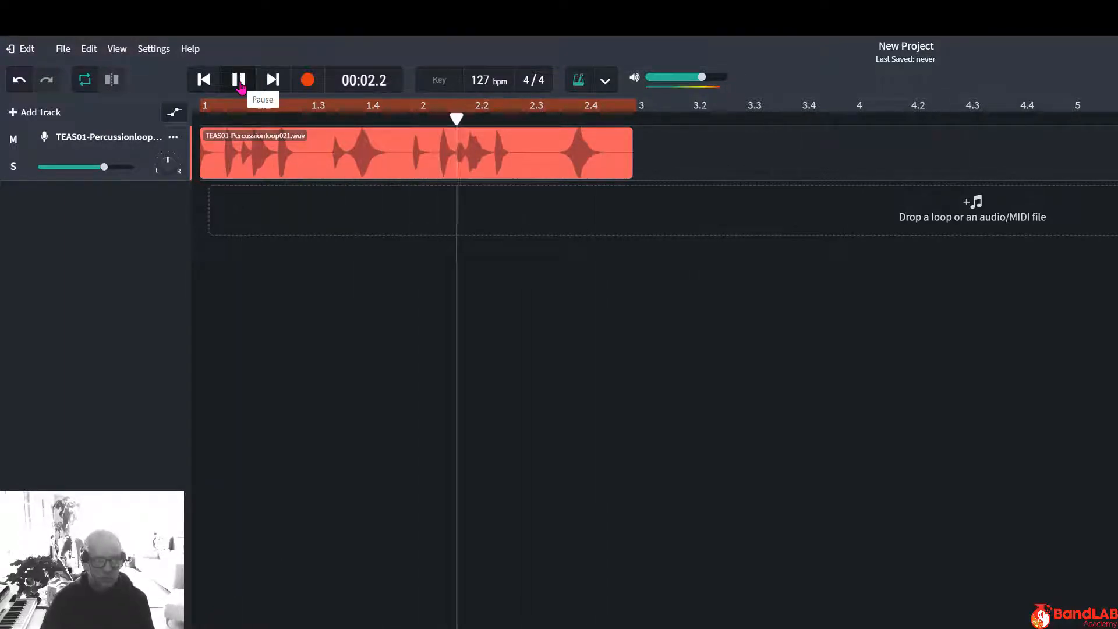
click(240, 82)
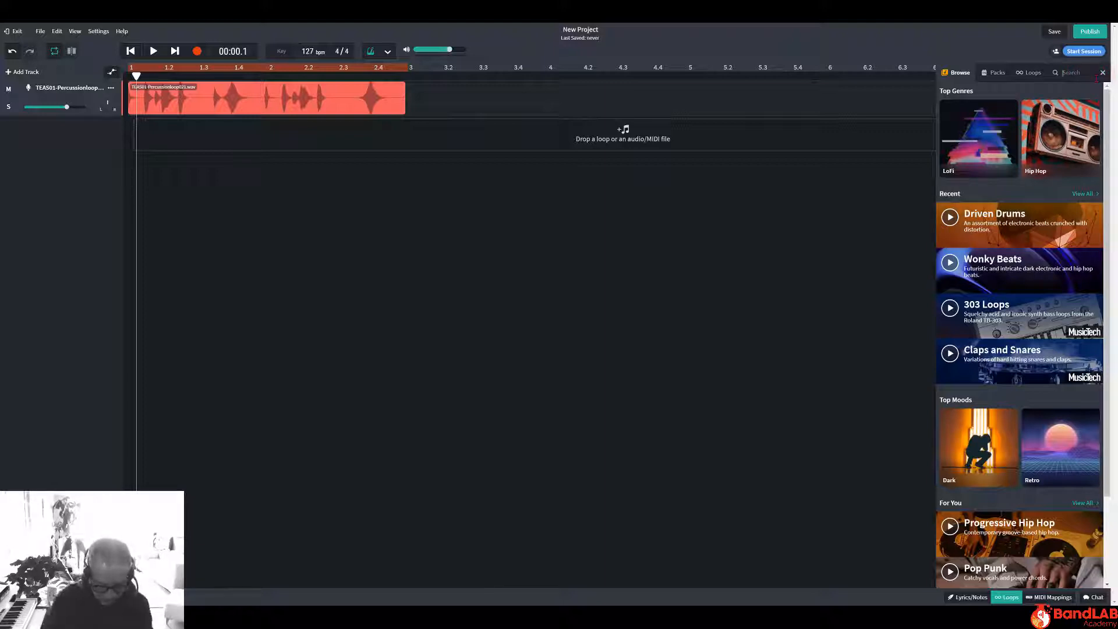
Find the Bassline House Bass 01 loop in the loop library and place it on a new track starting at bar 1
key(Return)
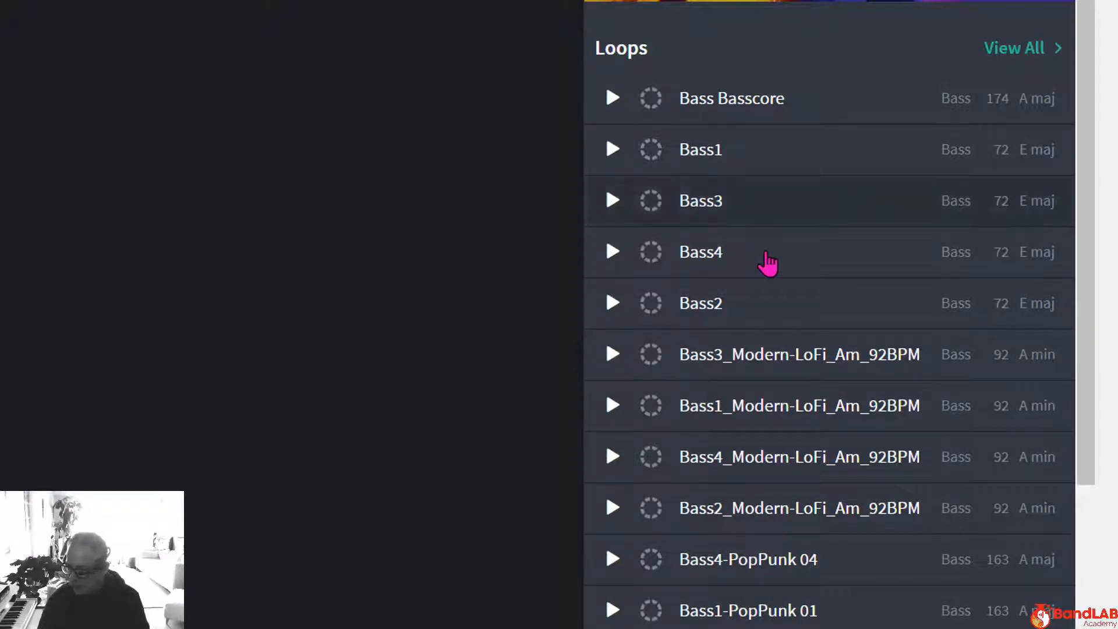
scroll(768, 265, down, 5)
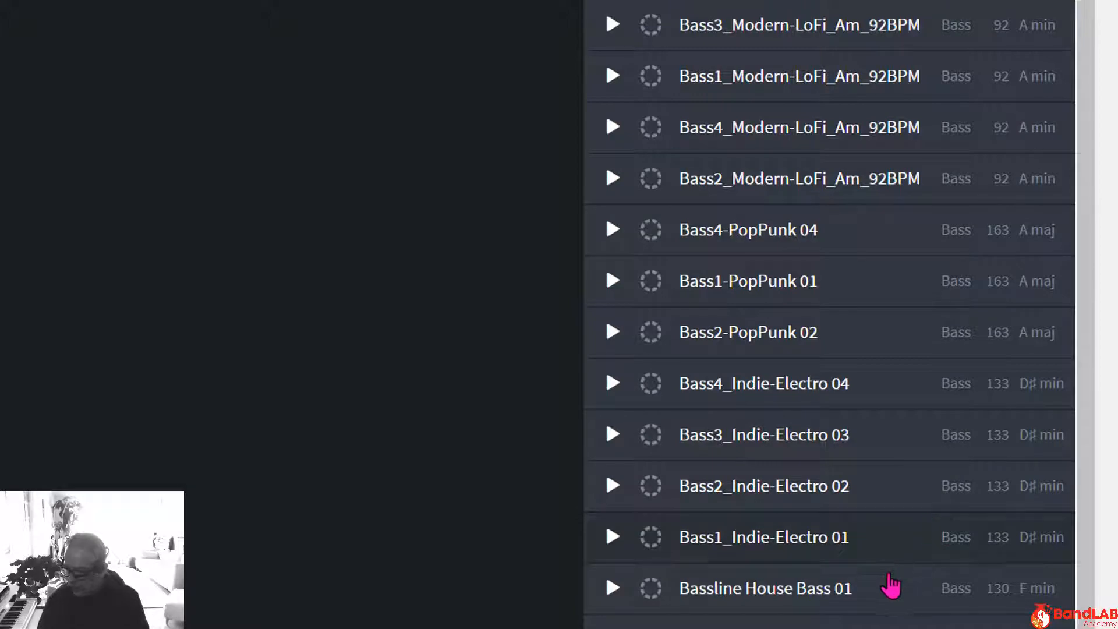
click(834, 585)
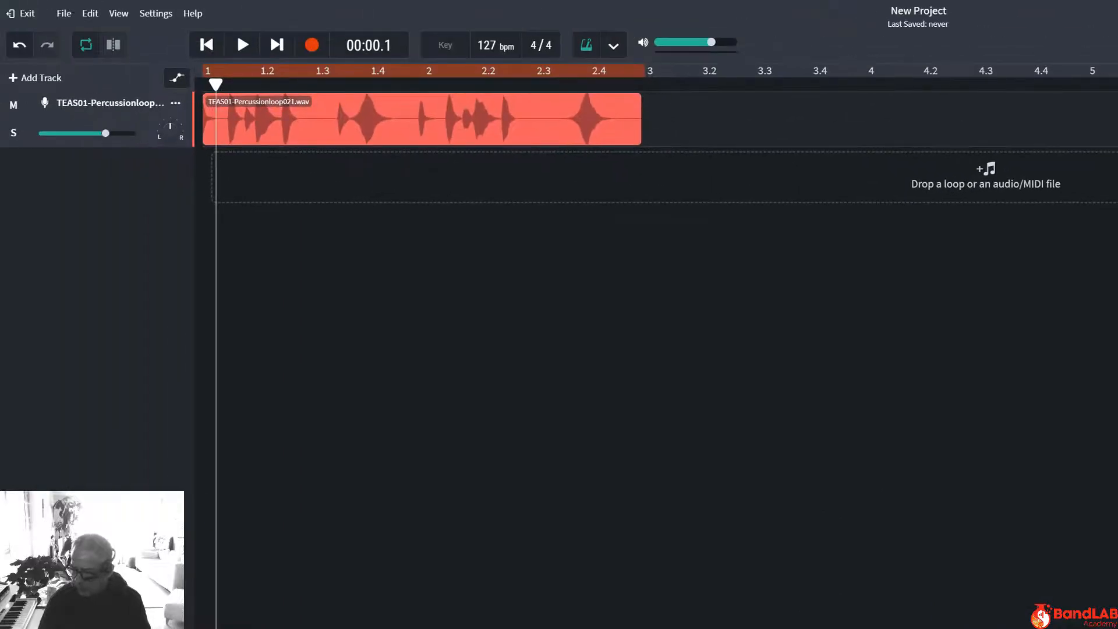
drag(741, 319, 411, 180)
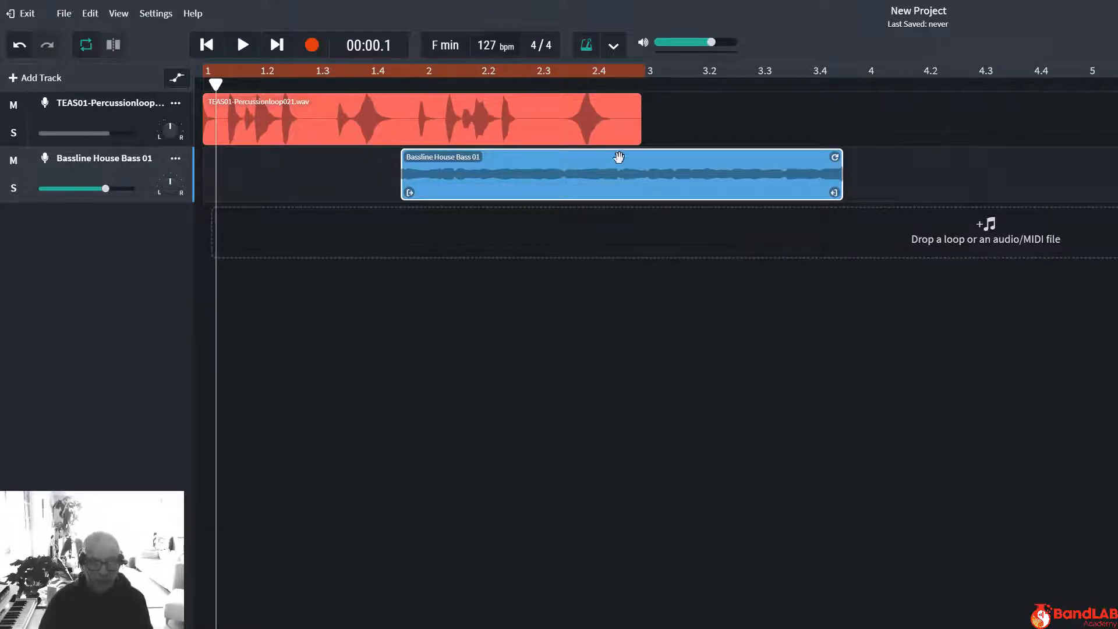
drag(643, 171, 287, 157)
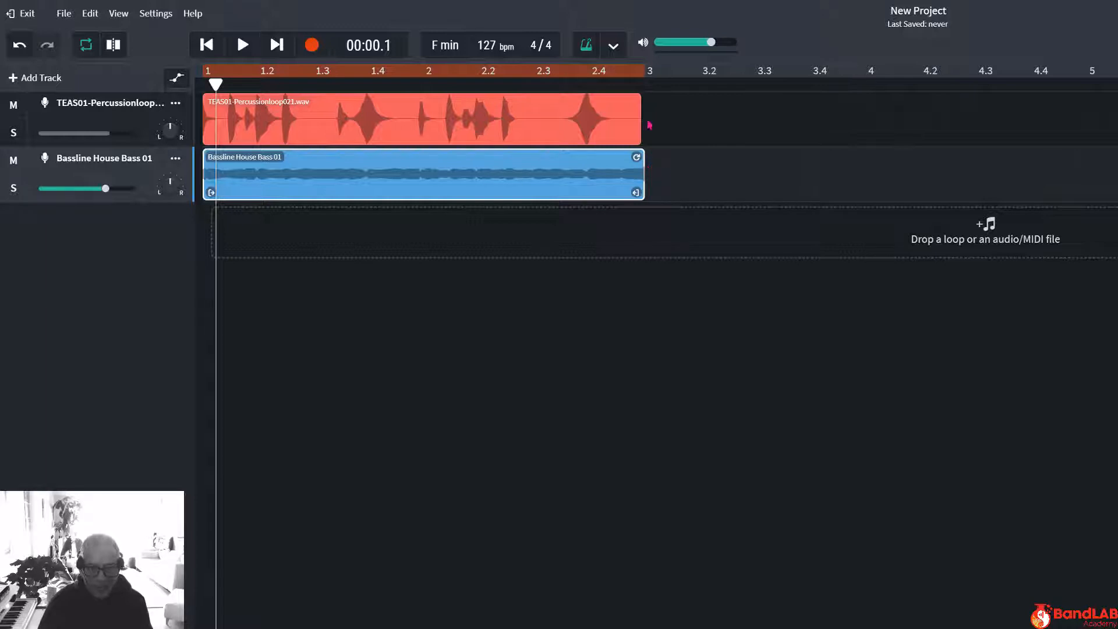
Compare the region ends at bar 3, play the percussion and bass loops together from the start, and disable the metronome
click(647, 84)
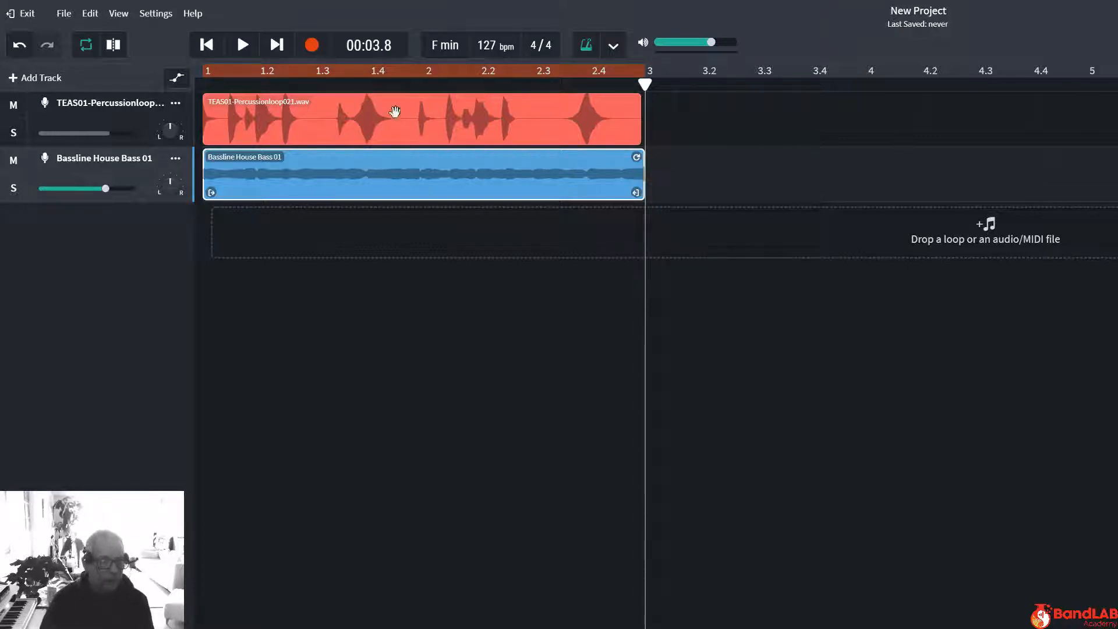
click(206, 44)
click(243, 45)
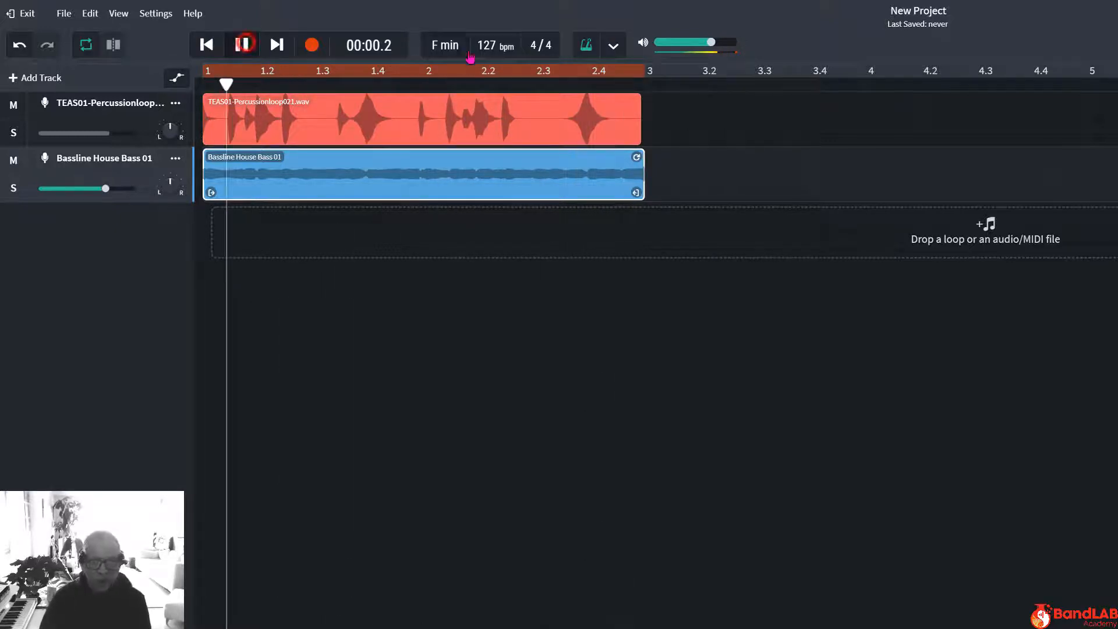
click(244, 47)
click(588, 47)
click(601, 79)
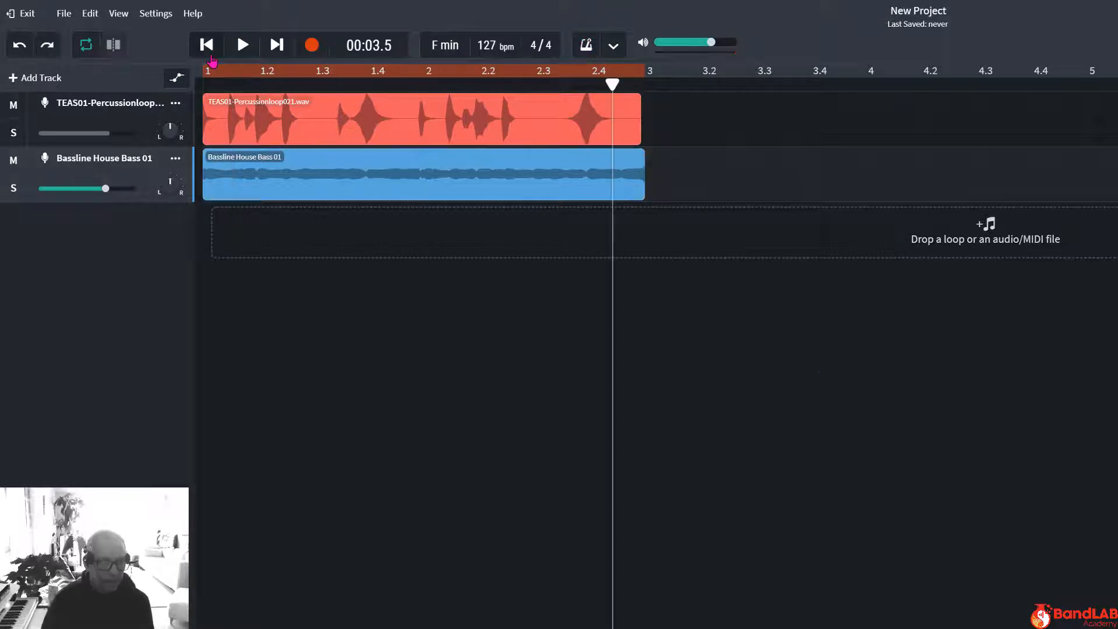
Return the playhead to the start and undo all edits until the project is empty
click(206, 45)
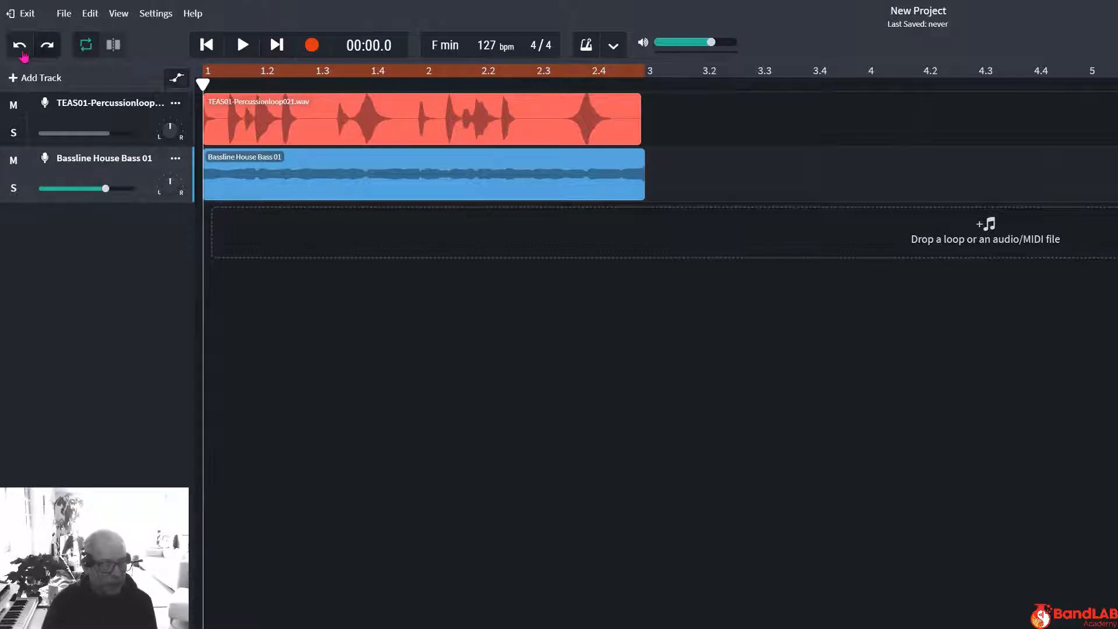
click(20, 46)
click(21, 49)
click(21, 50)
click(21, 49)
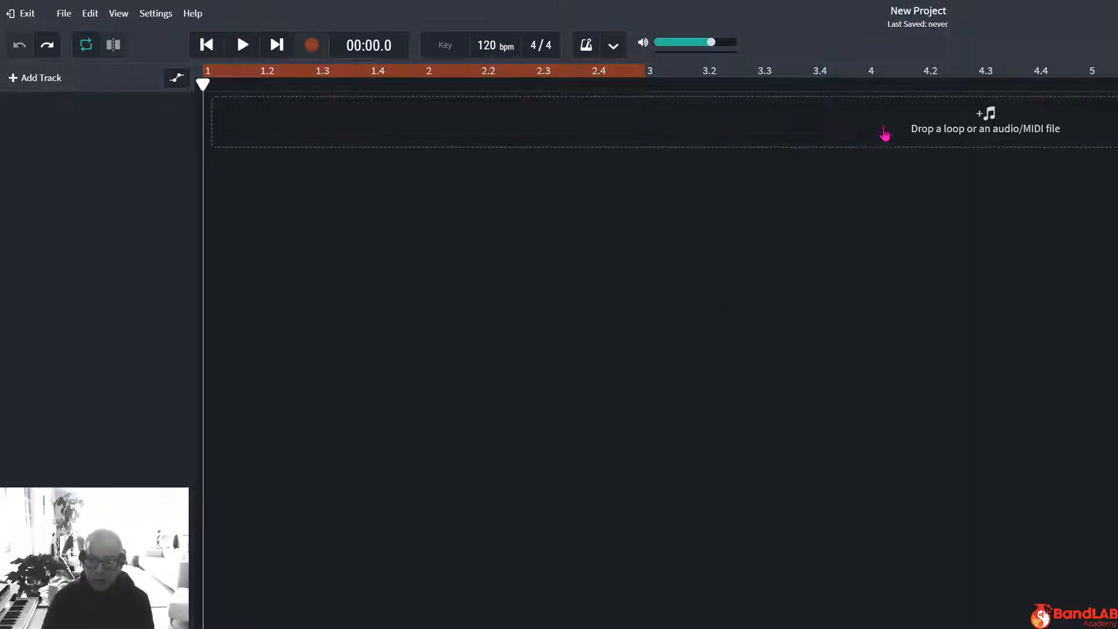
Switch to File Explorer, go back to the sample library folder and look through its folders for another loop pack
key(alt+Tab)
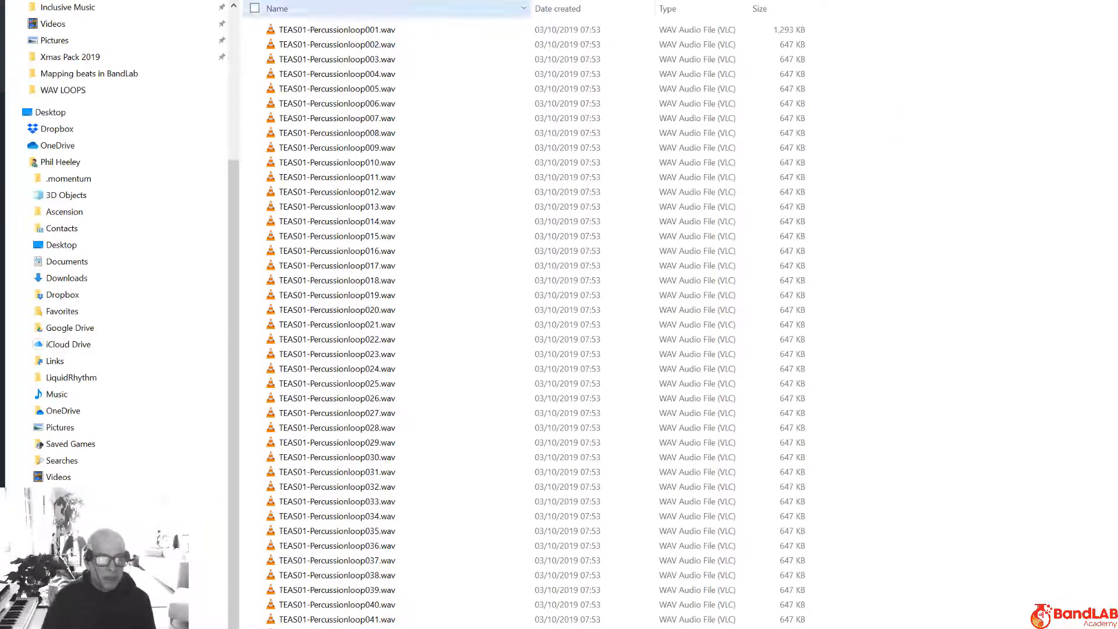
key(alt+Left)
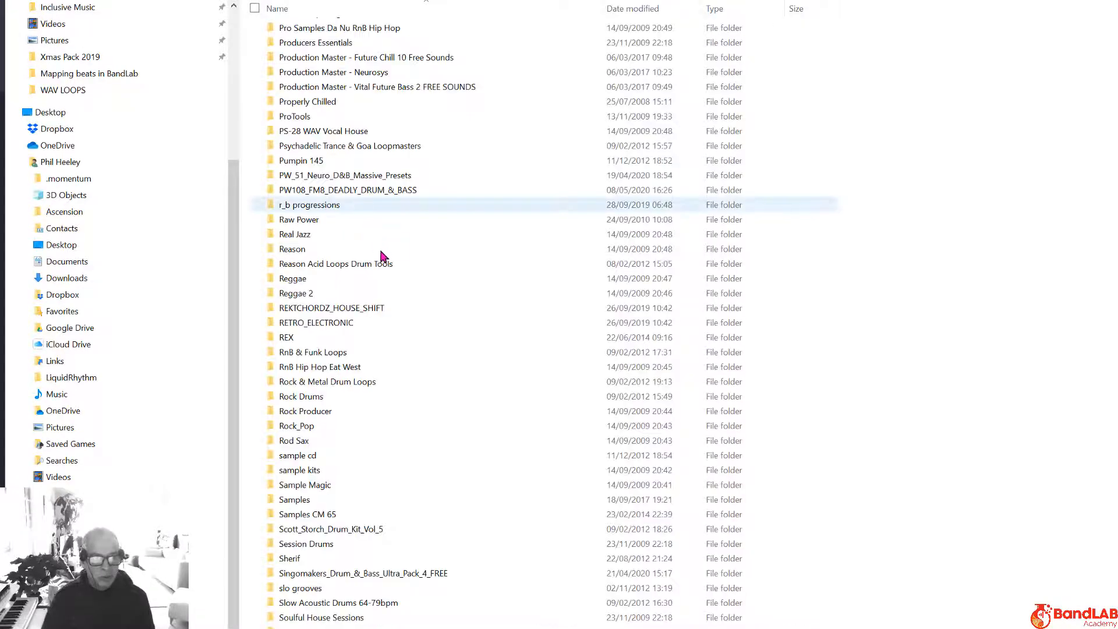
scroll(384, 259, up, 20)
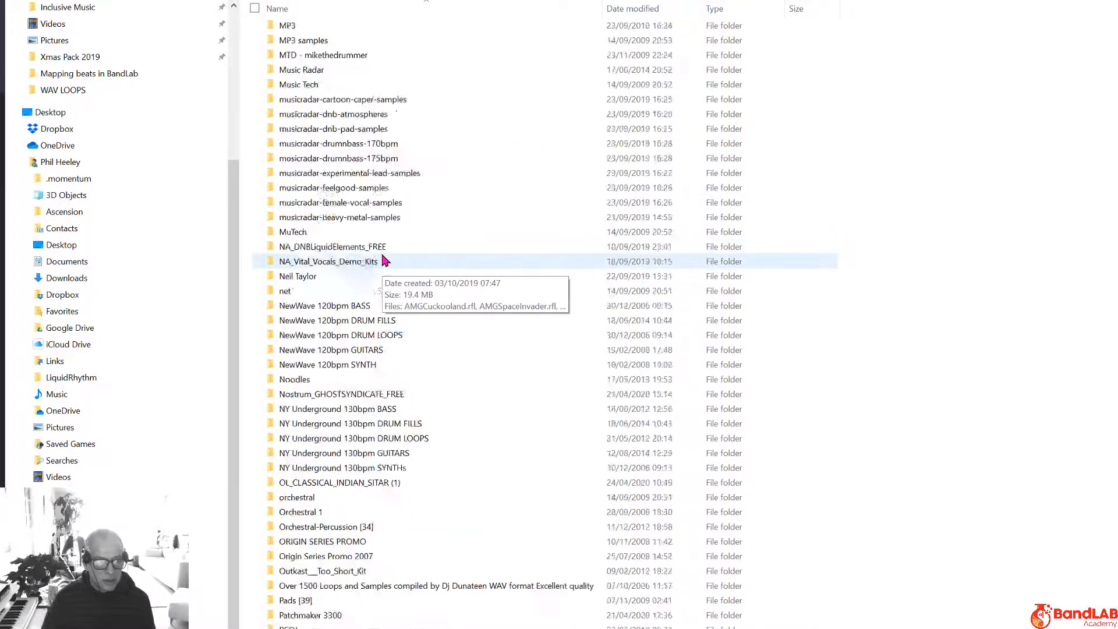
scroll(383, 259, up, 7)
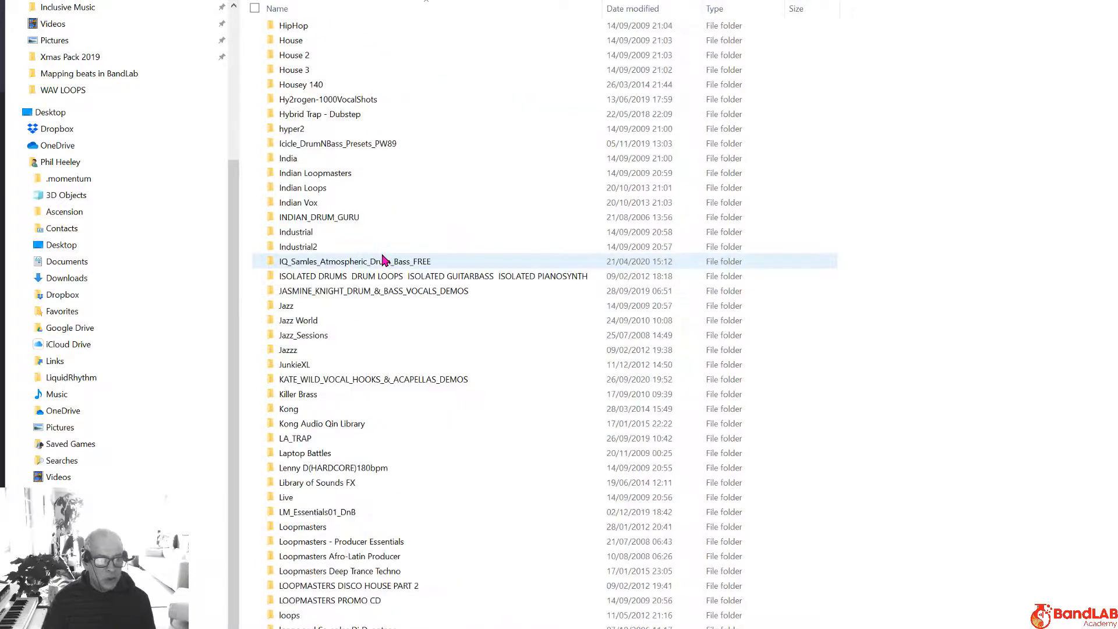
scroll(383, 259, up, 20)
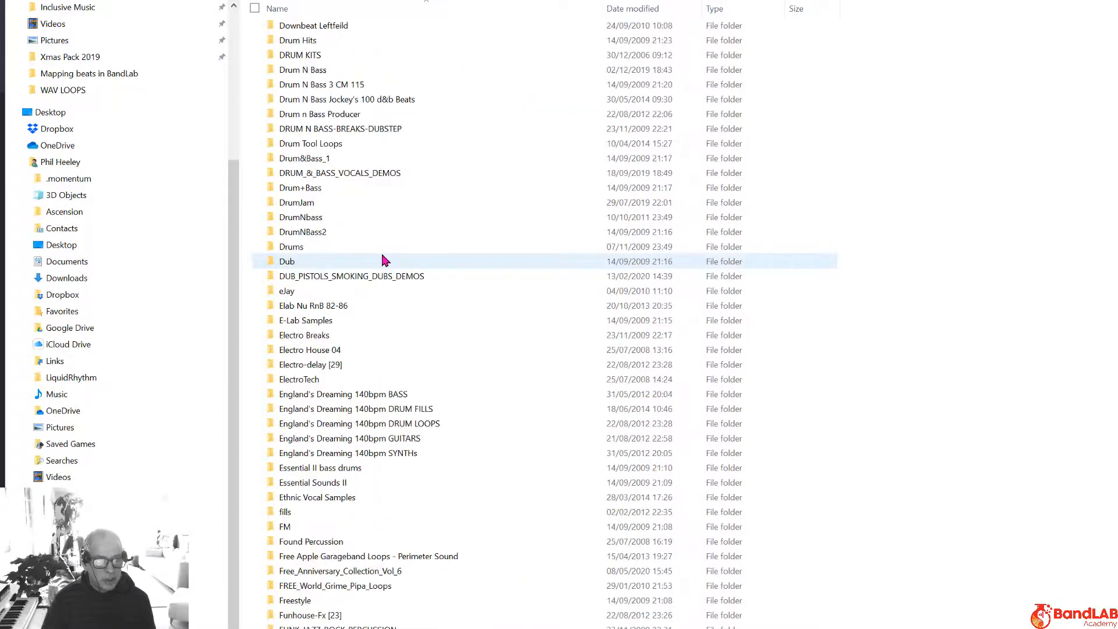
scroll(384, 260, up, 3)
scroll(385, 263, down, 20)
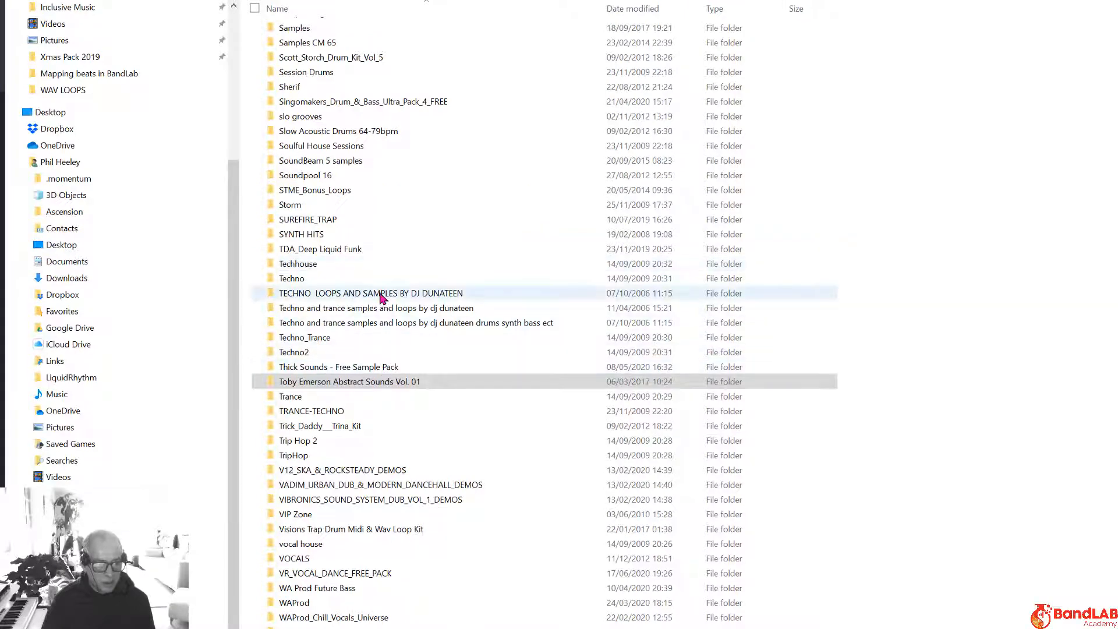
click(375, 457)
scroll(374, 453, up, 20)
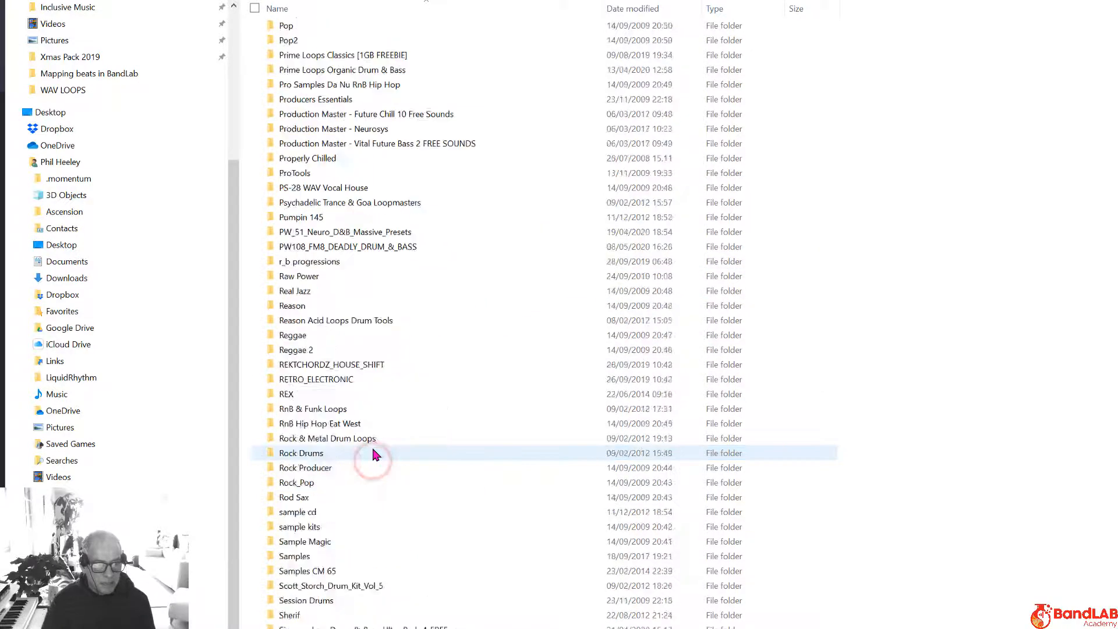
scroll(374, 454, up, 4)
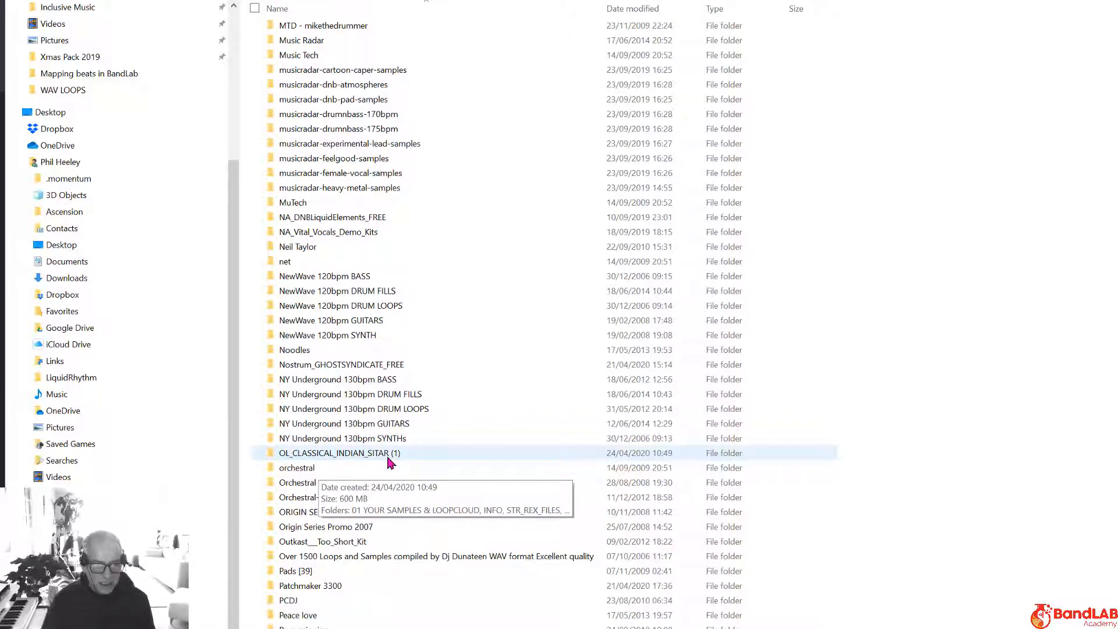
double_click(388, 454)
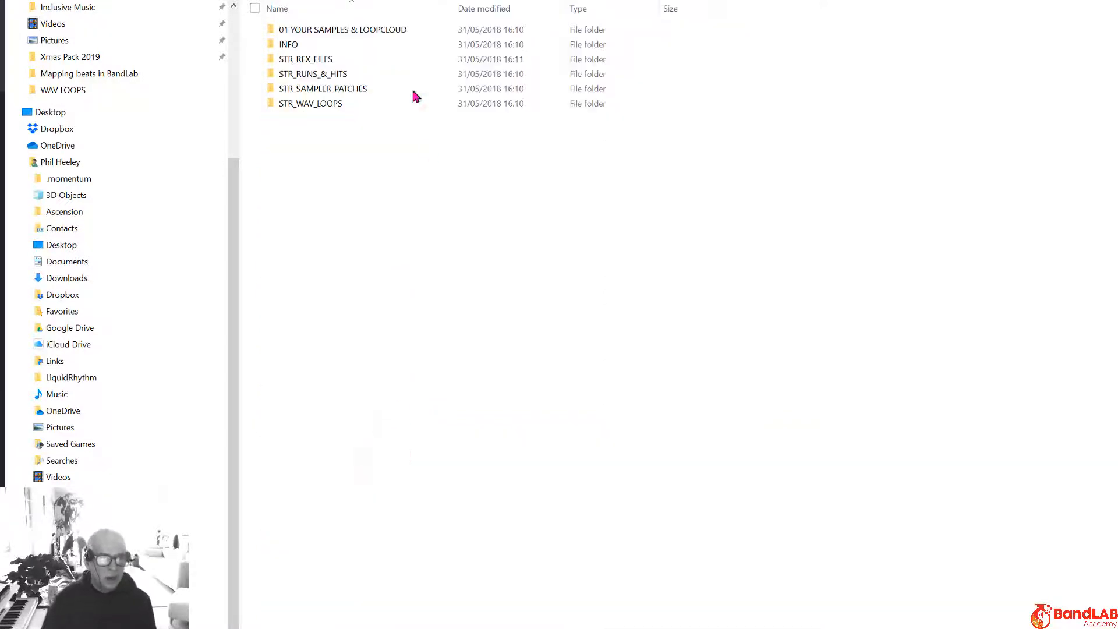
double_click(328, 108)
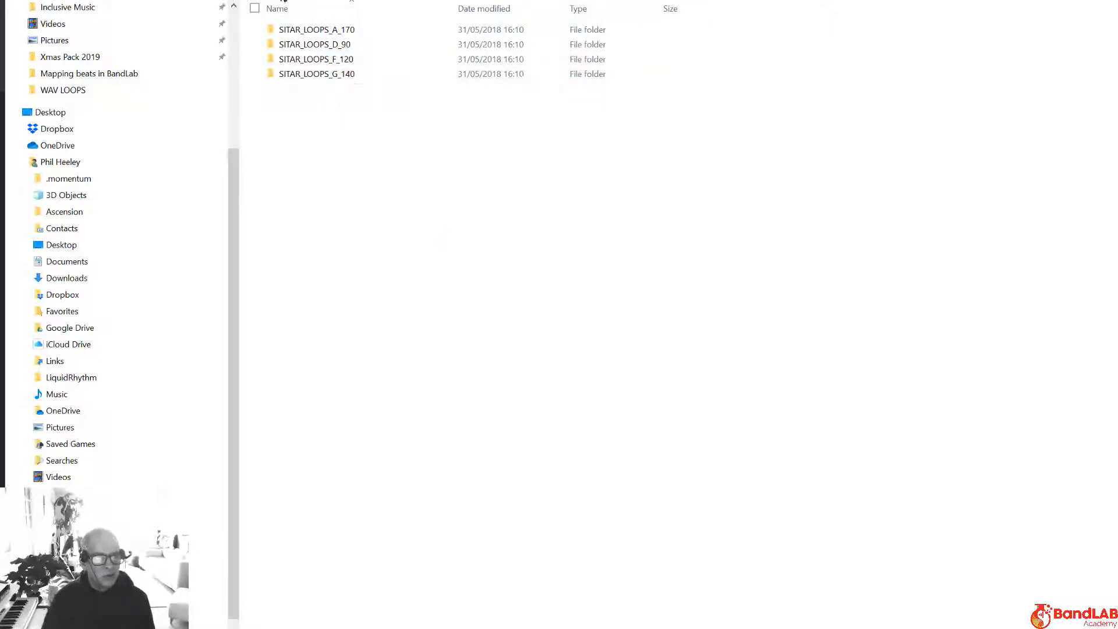
key(alt+Left)
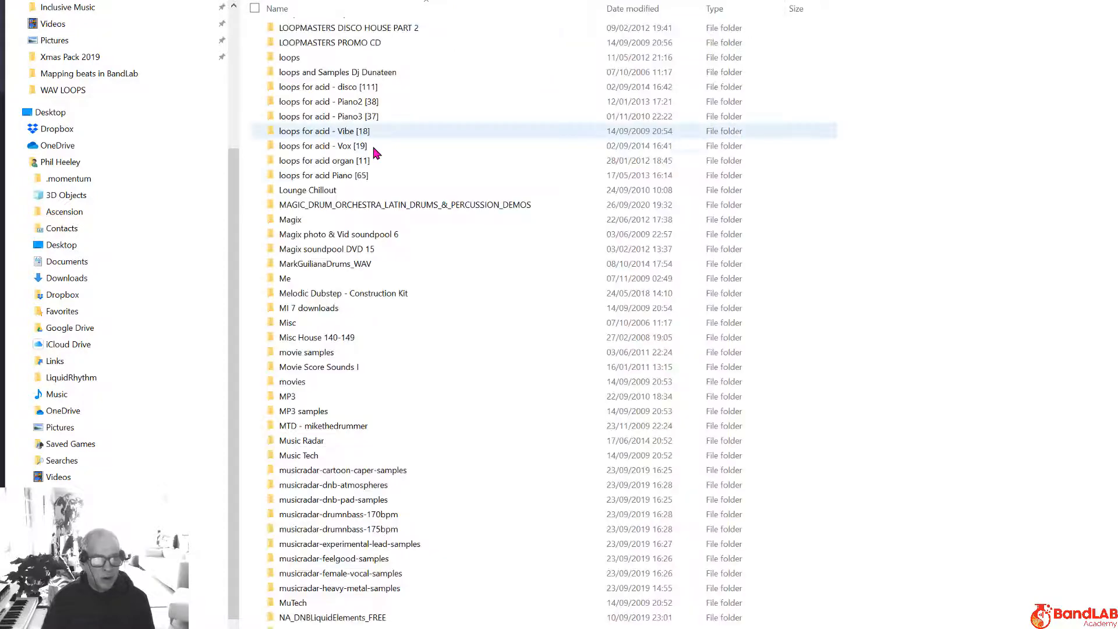
Find NightRyder A.wav in the Drums folder of Soundpool 16's HipHop Vol. 11 and import it into BandLab on a new track at bar 1
scroll(341, 163, down, 20)
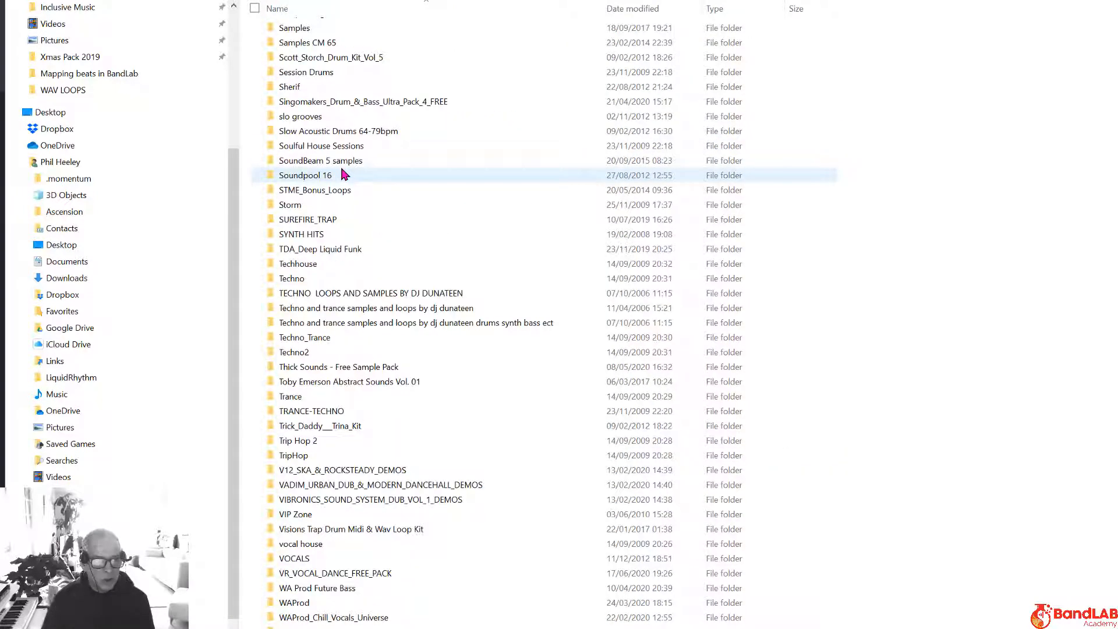
double_click(342, 178)
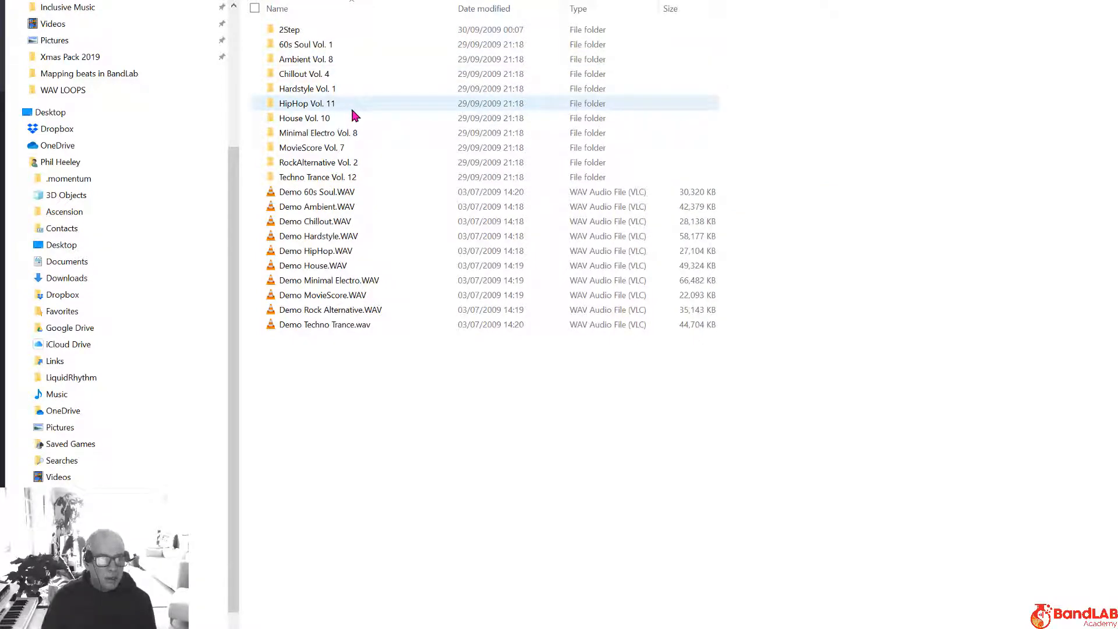
double_click(329, 106)
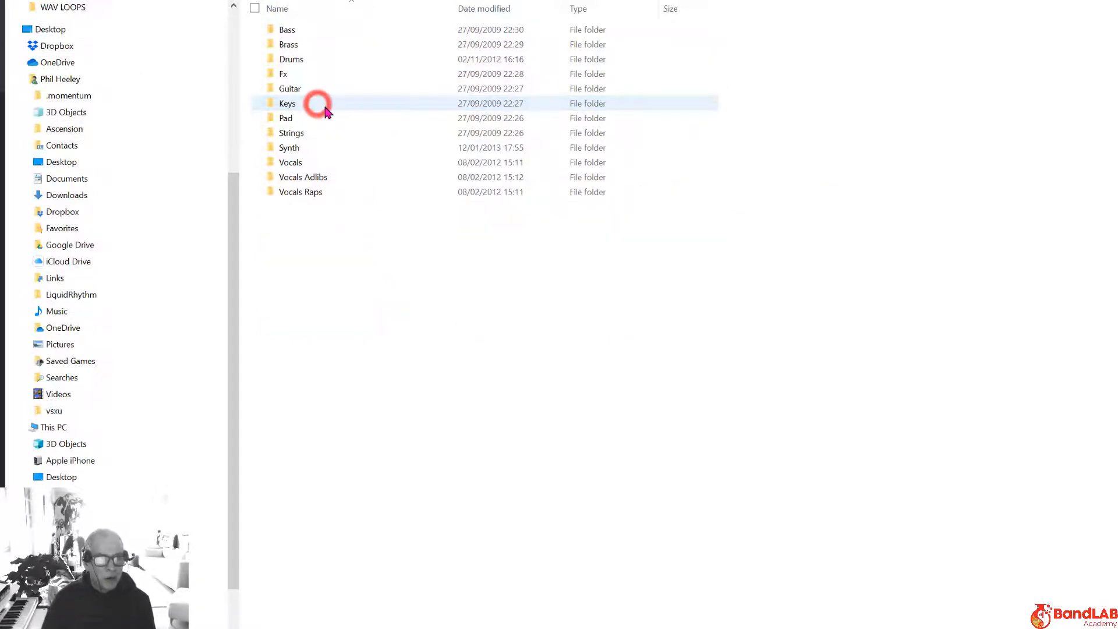
double_click(294, 59)
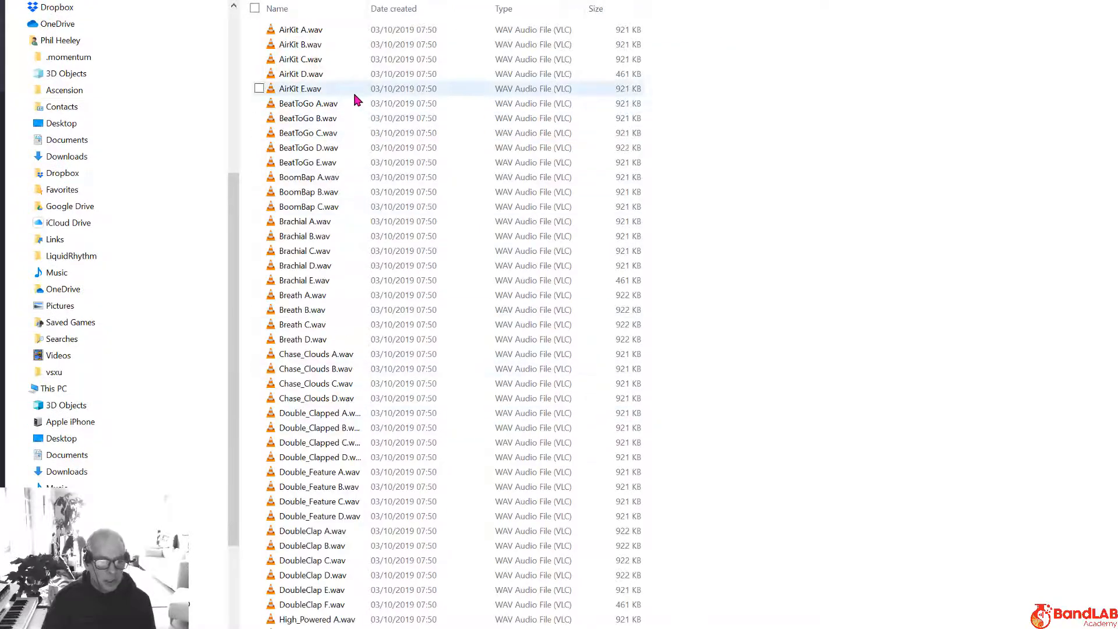
scroll(404, 365, down, 7)
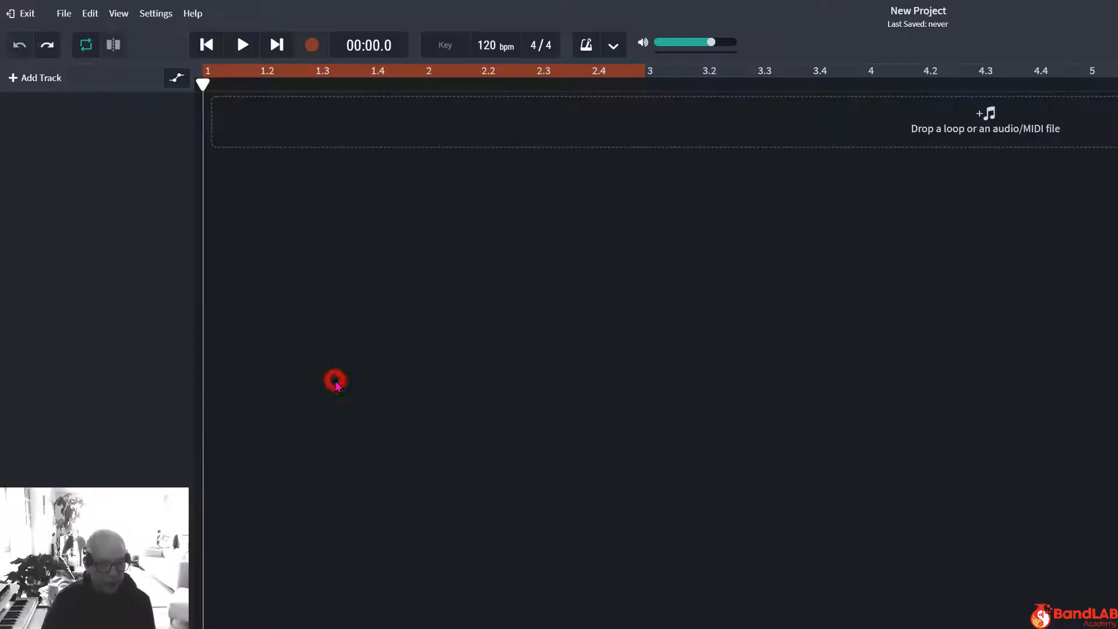
drag(334, 379, 337, 386)
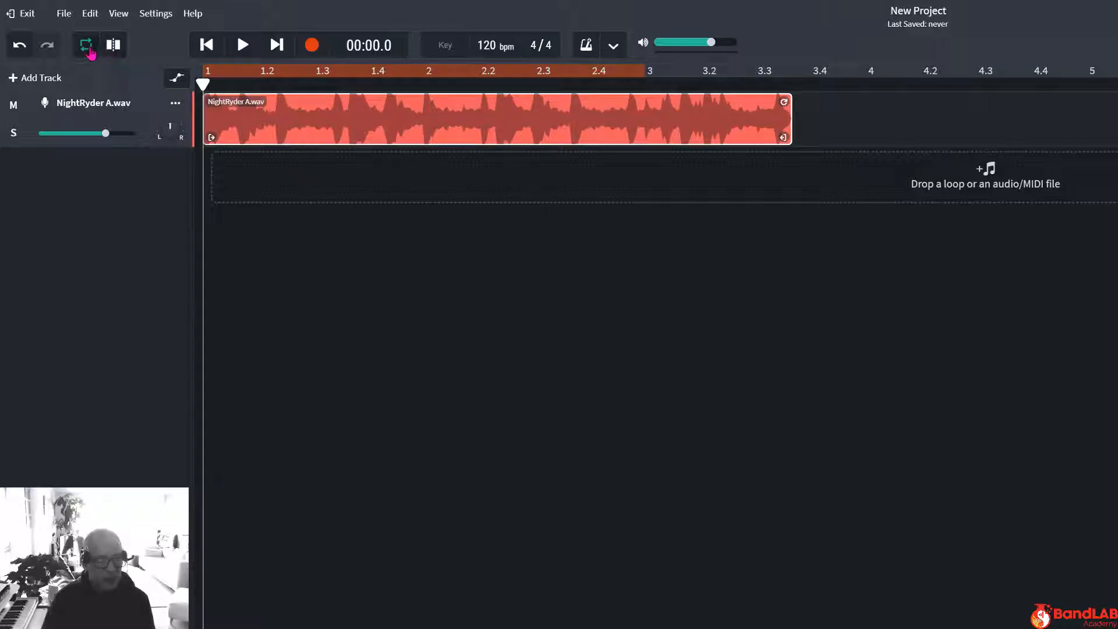
Turn off looping and play the NightRyder A region once from the start, stopping after its end
click(86, 45)
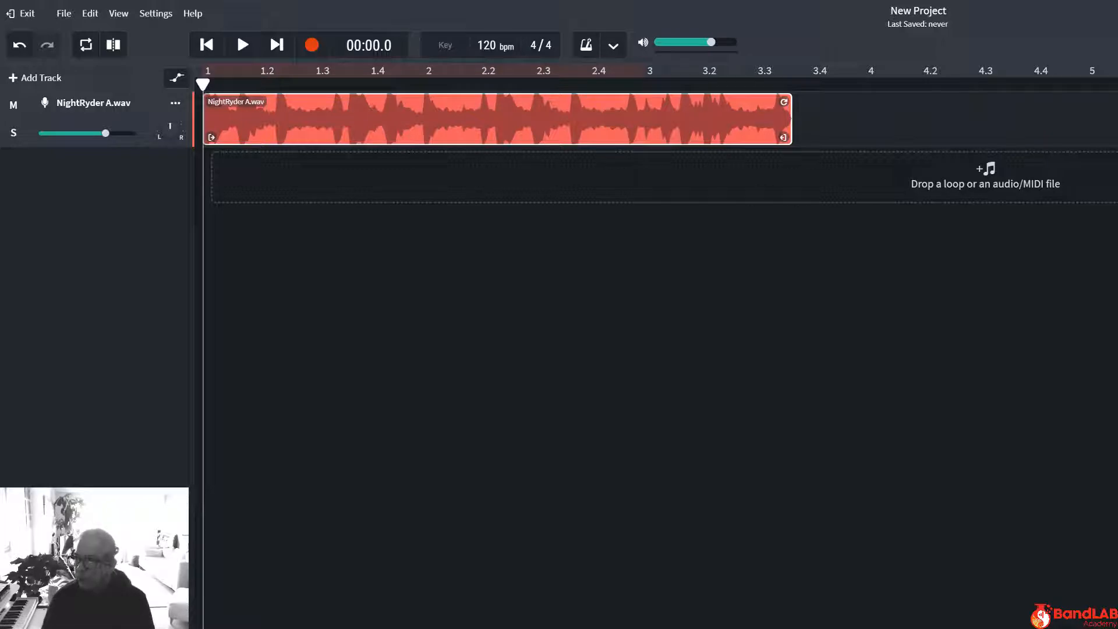
key(minus)
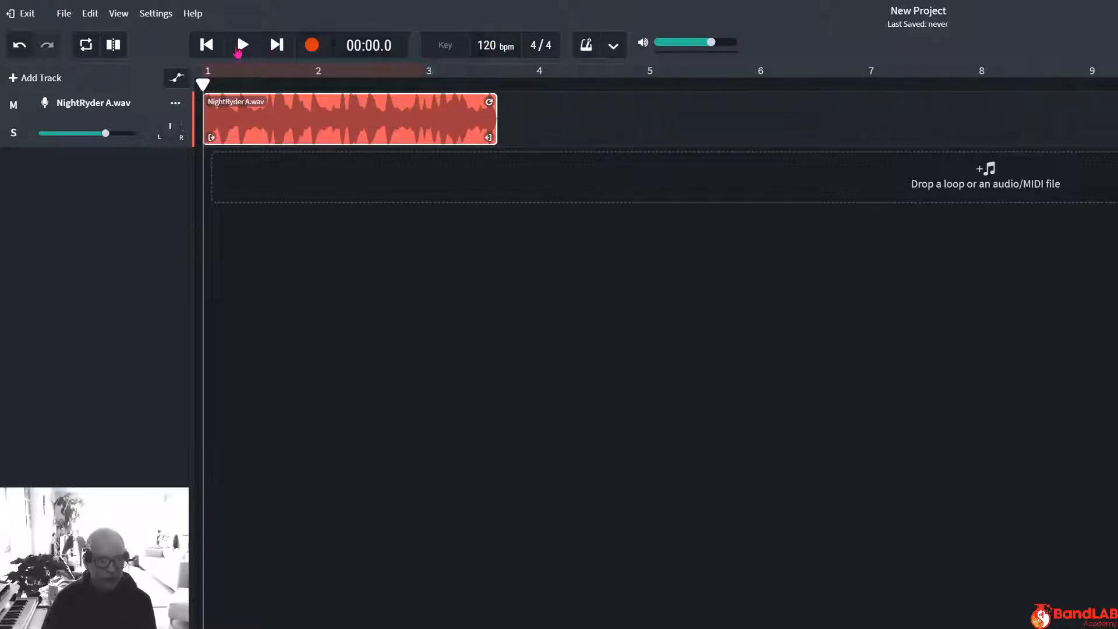
click(207, 45)
click(242, 46)
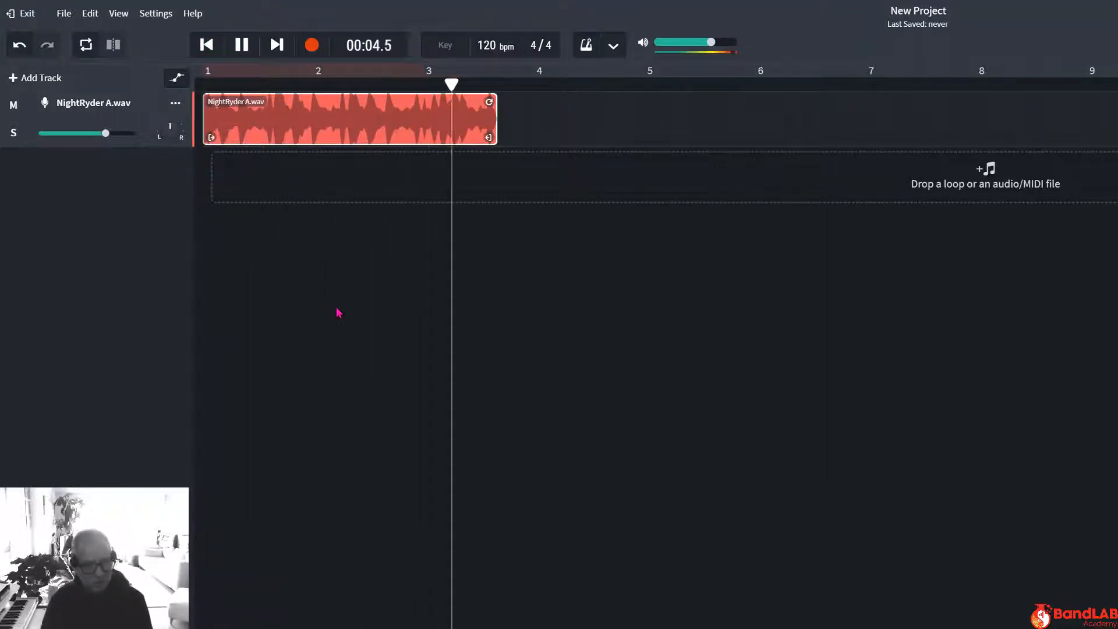
click(242, 47)
Turn looping on, adjust the loop range to span bars 1 to 3, and play it from the start
click(86, 45)
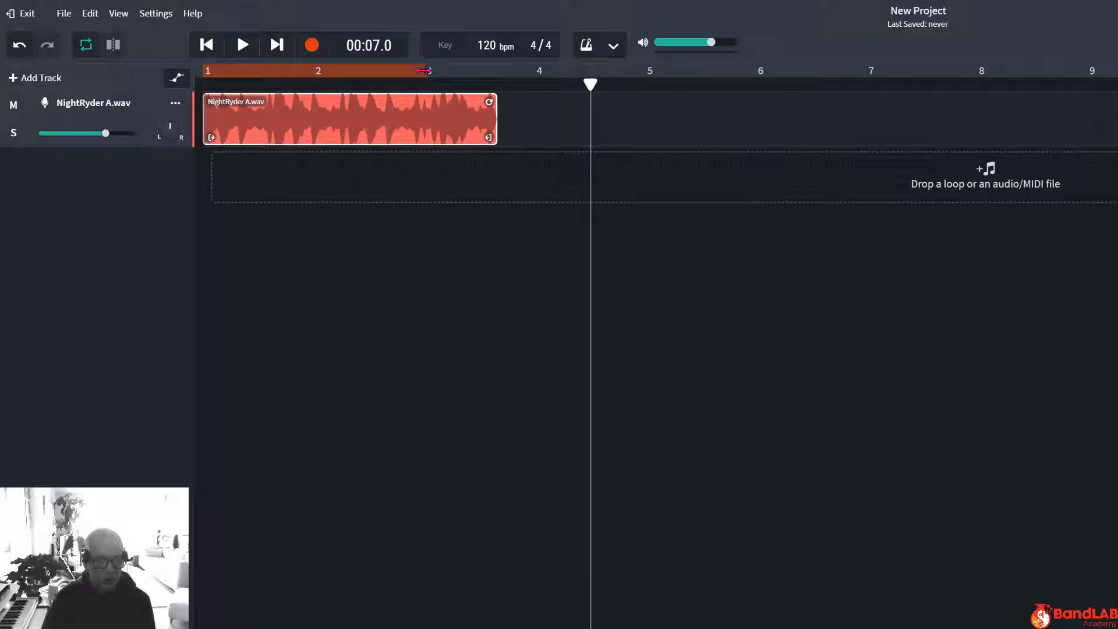
drag(424, 70, 648, 84)
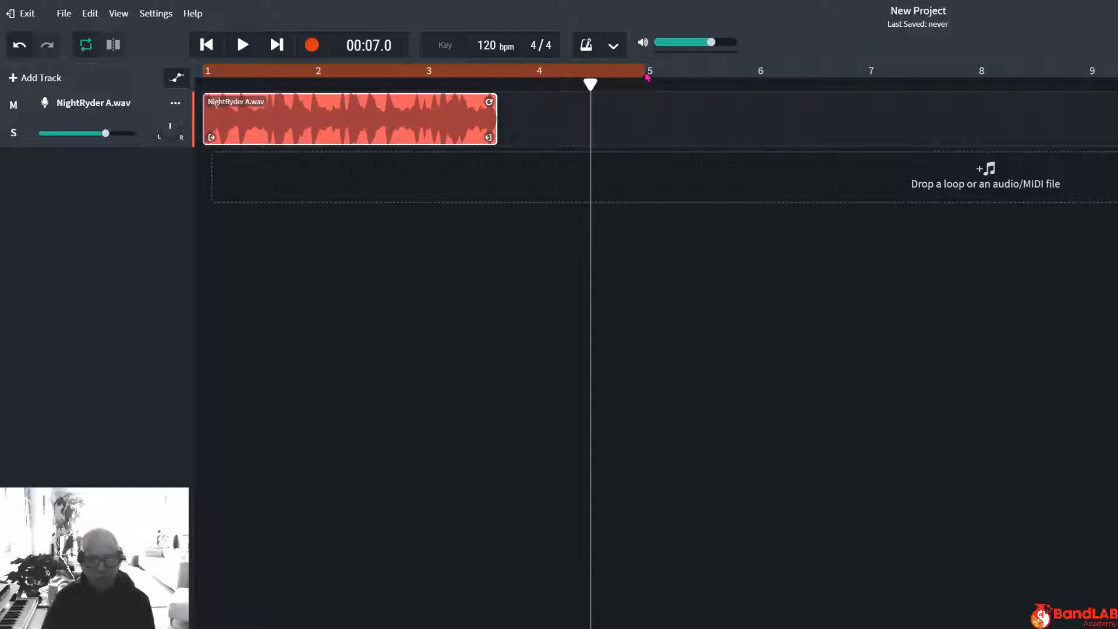
drag(645, 69, 428, 91)
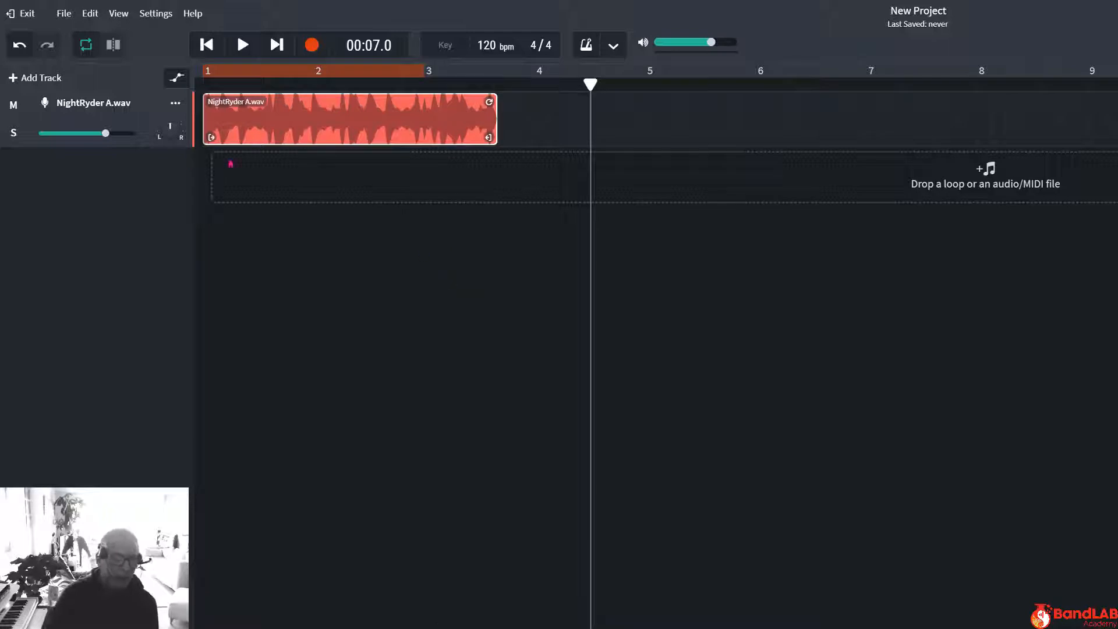
click(205, 44)
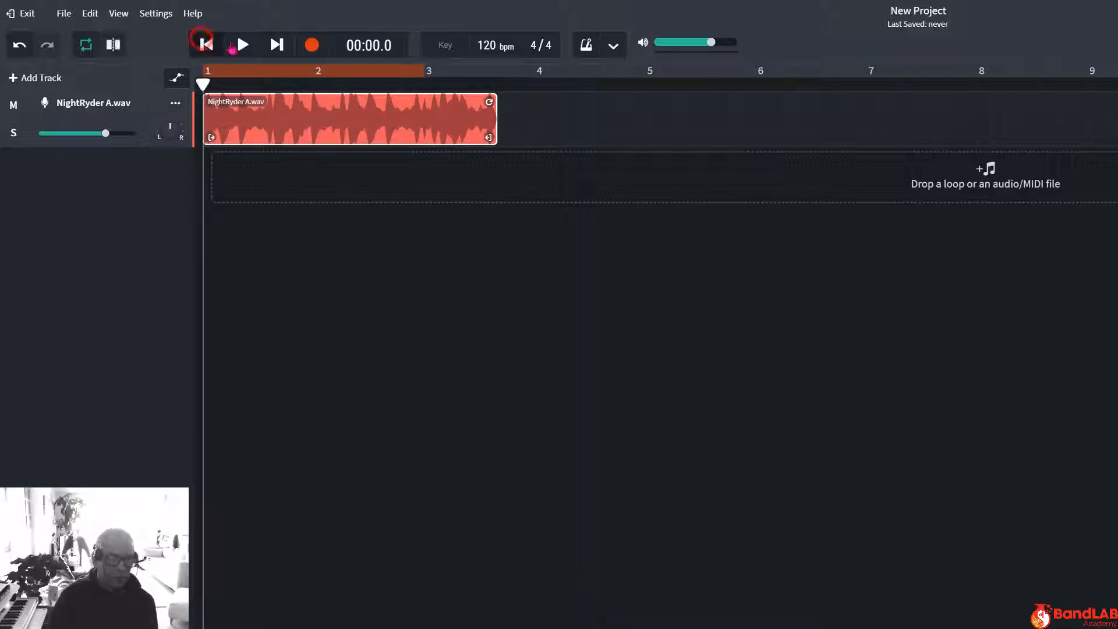
click(240, 46)
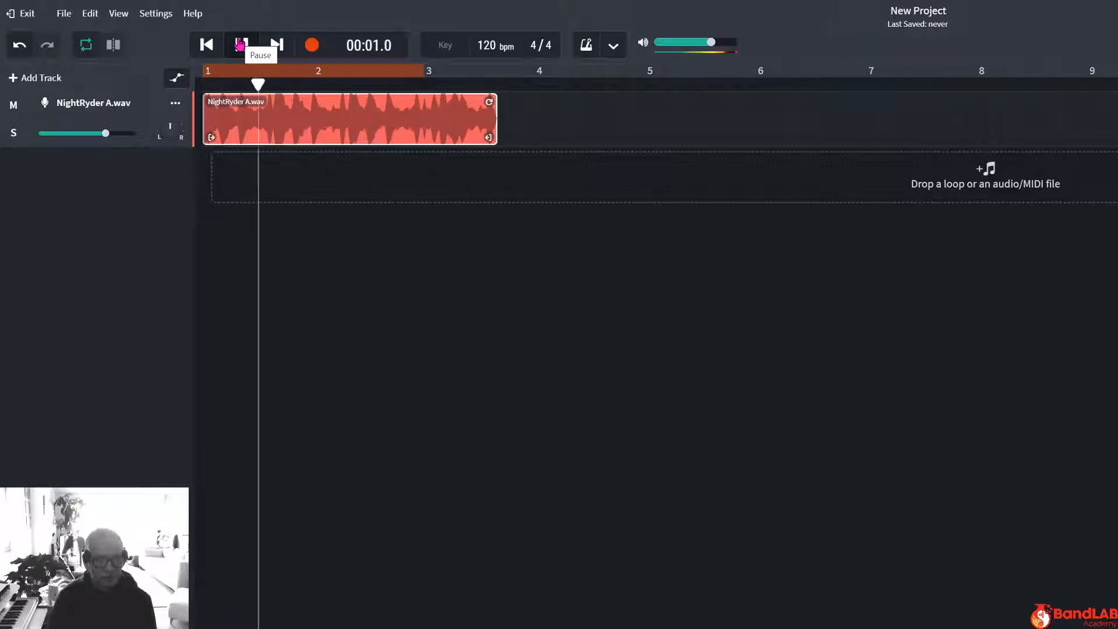
click(240, 44)
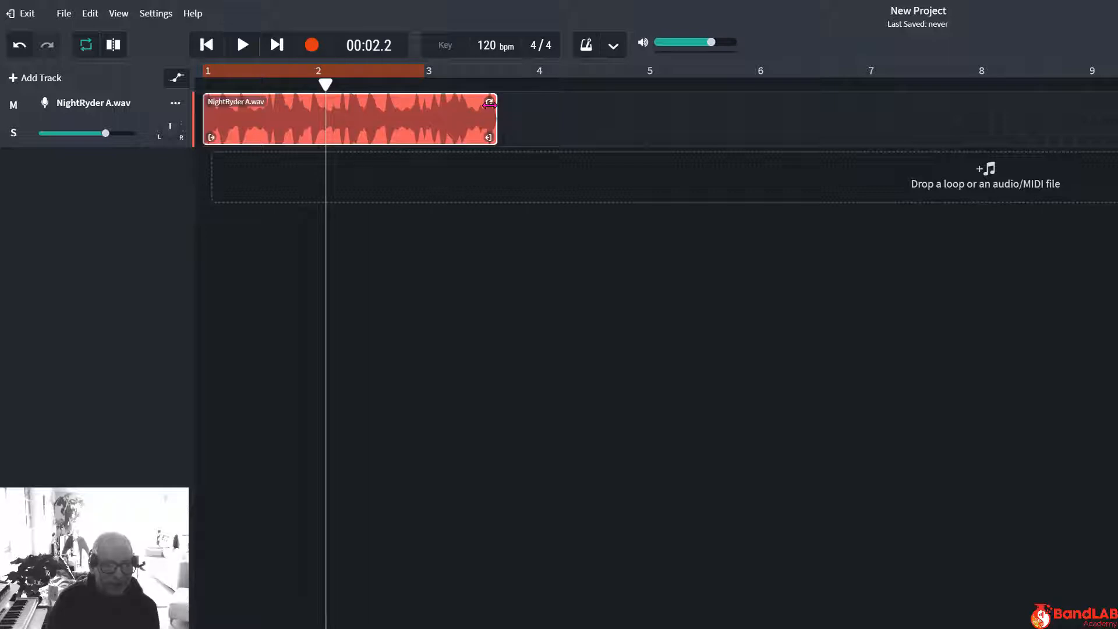
Place the playhead at bar 3 and set the project tempo to 90 BPM without adjusting the audio region
click(424, 83)
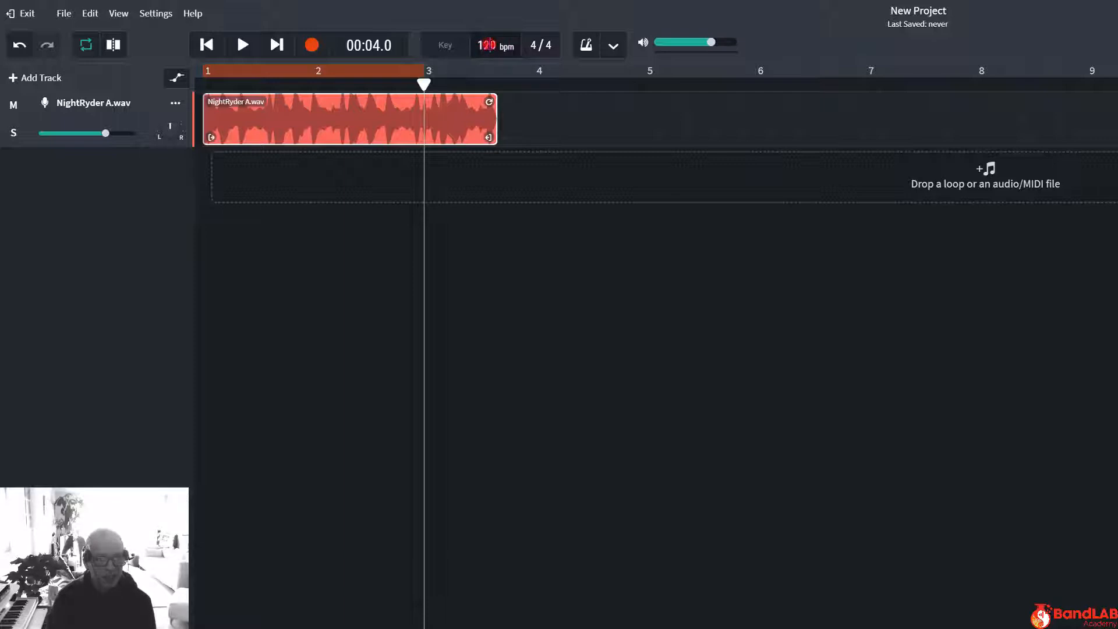
click(487, 45)
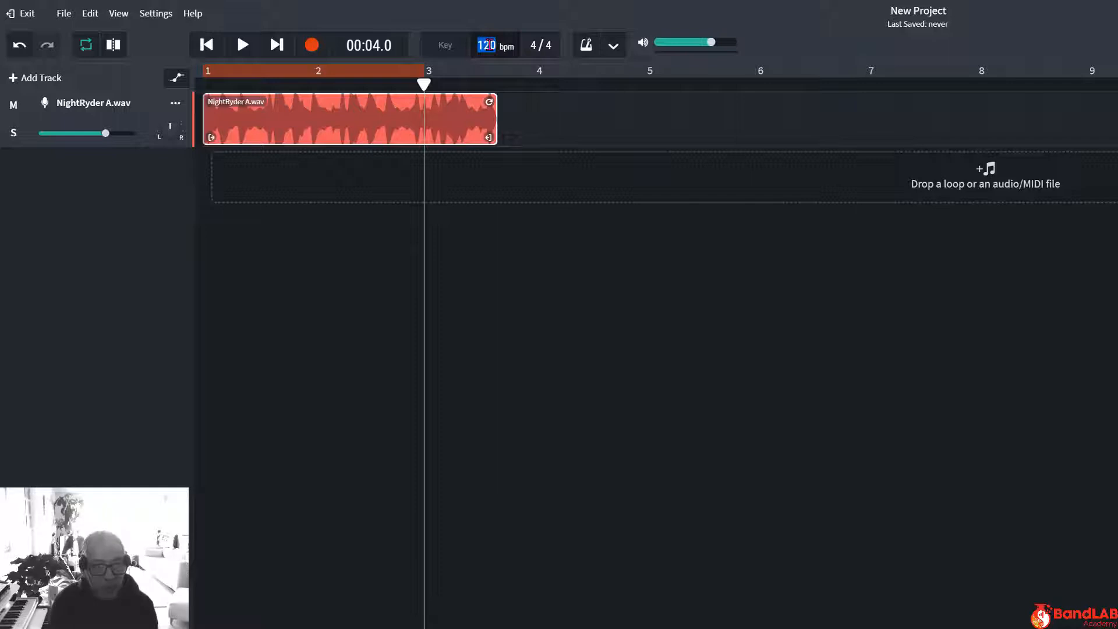
text(90)
key(Return)
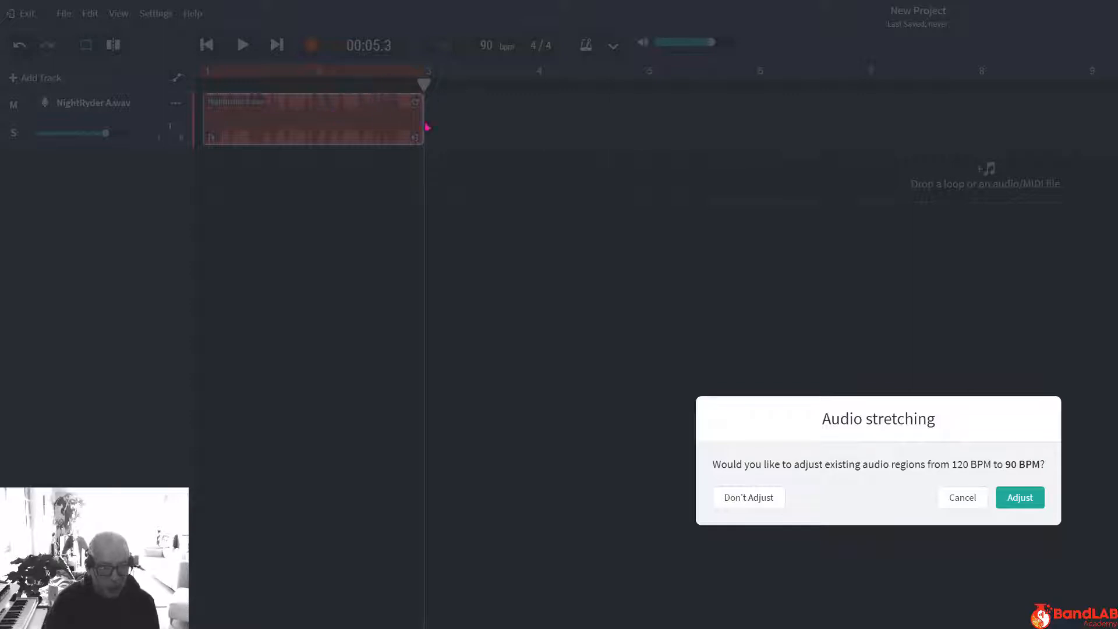
click(753, 497)
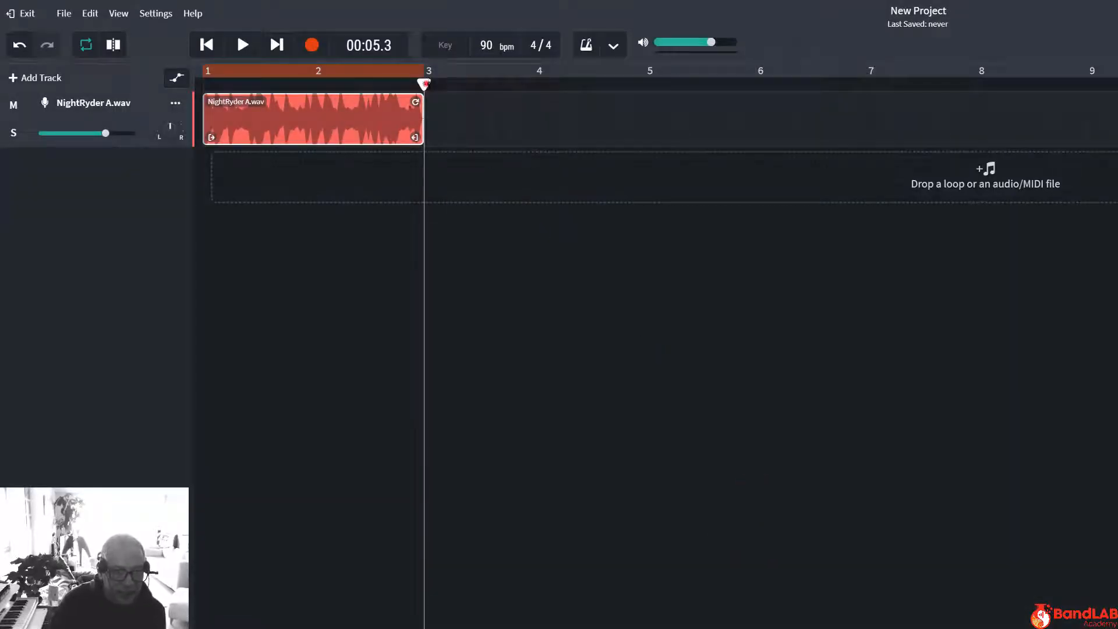
Play the looped NightRyder A region from the start at 90 BPM and stop playback
mouse_move(424, 83)
mouse_down()
mouse_move(520, 84)
mouse_move(423, 84)
mouse_up()
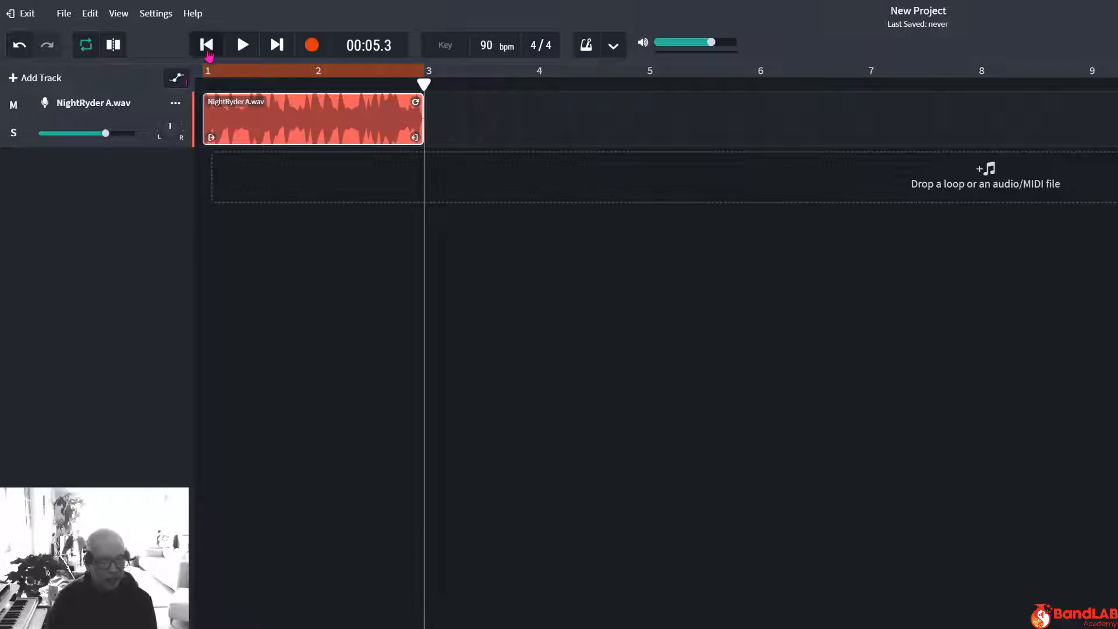
click(206, 45)
click(242, 45)
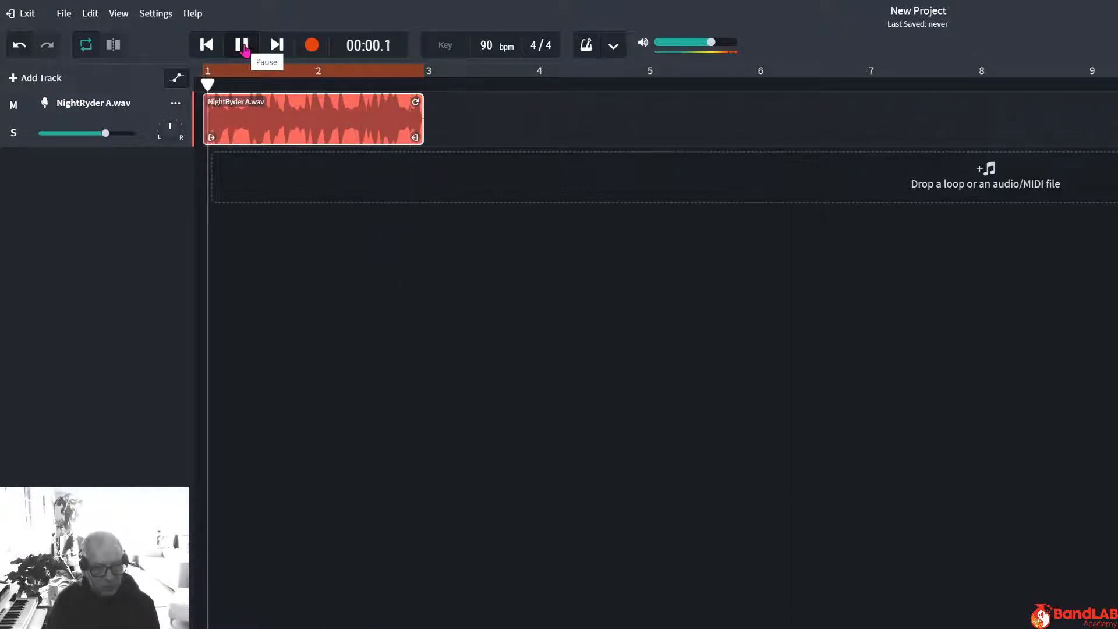
click(208, 84)
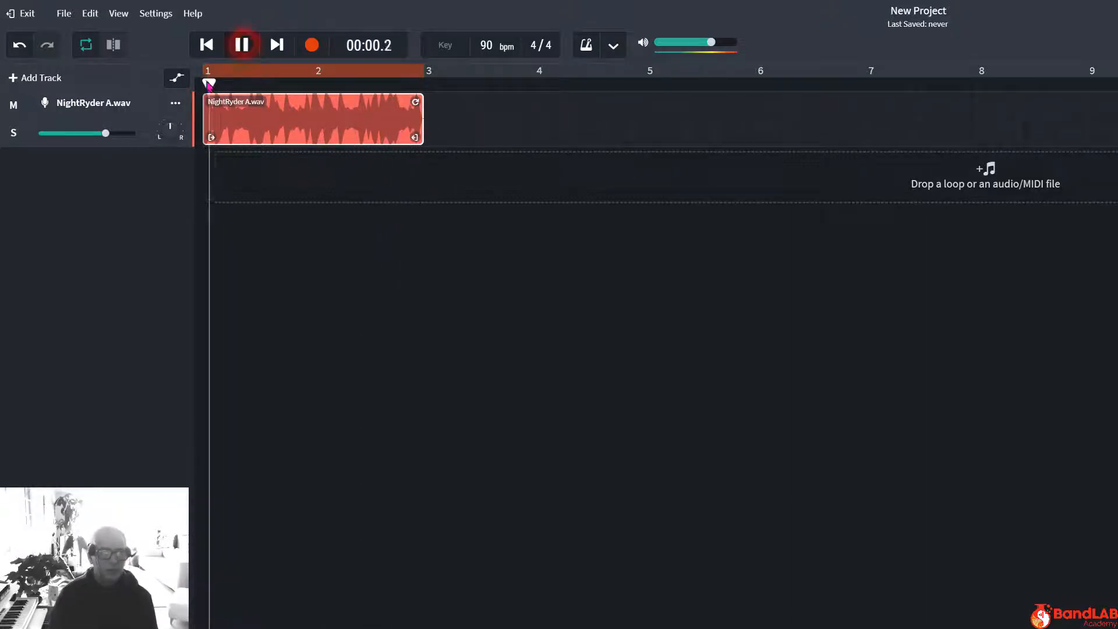
click(242, 45)
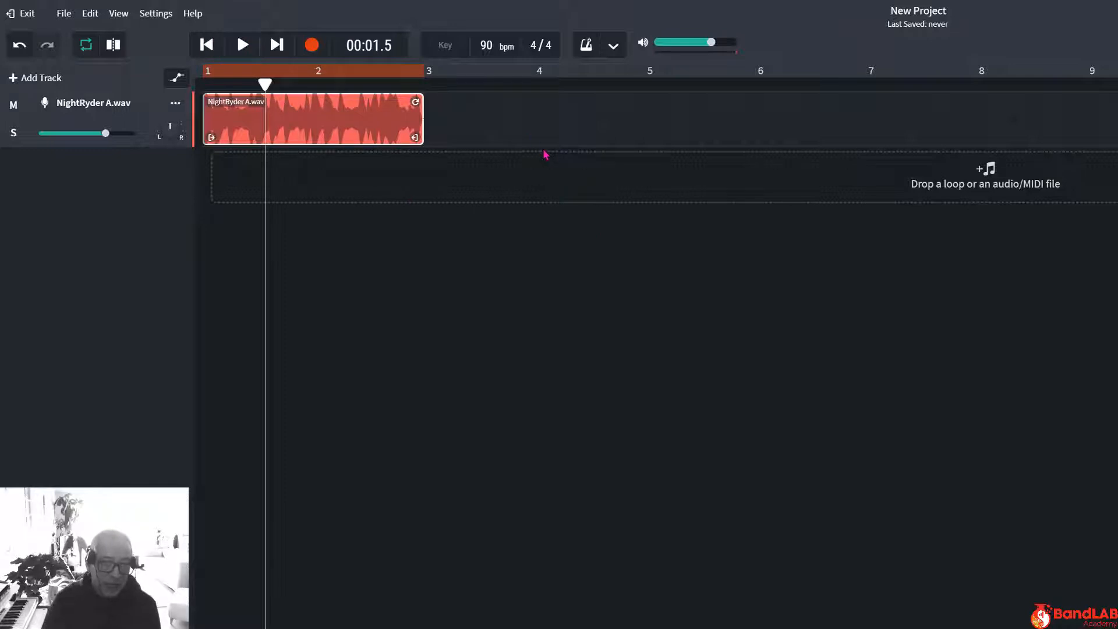
Set the project tempo to 80 BPM without adjusting the audio region
click(486, 45)
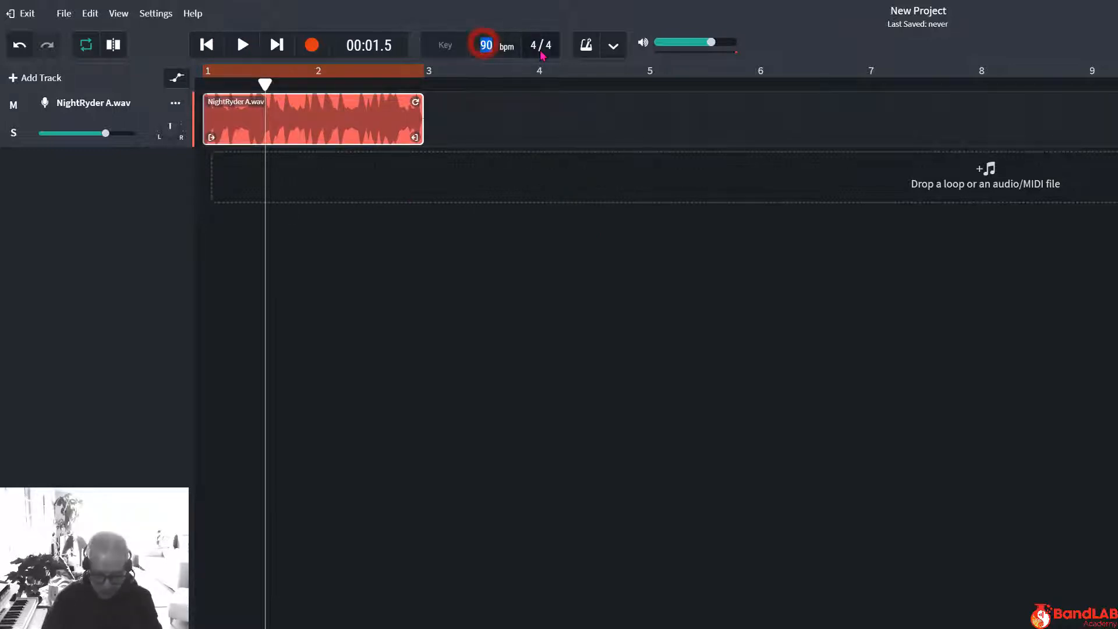
text(80)
key(Return)
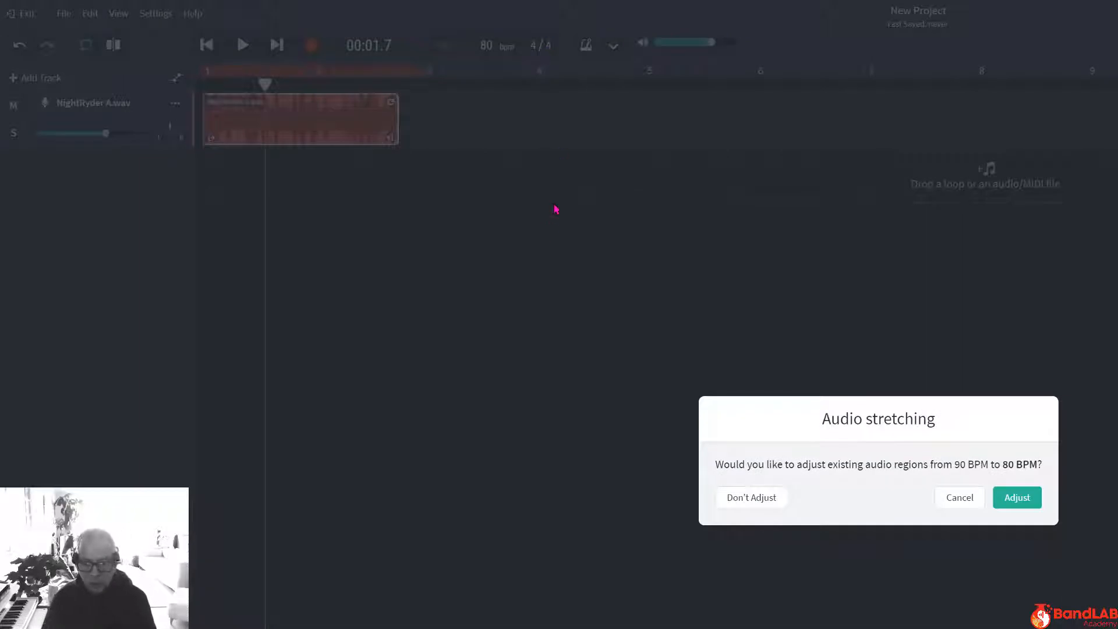
click(734, 496)
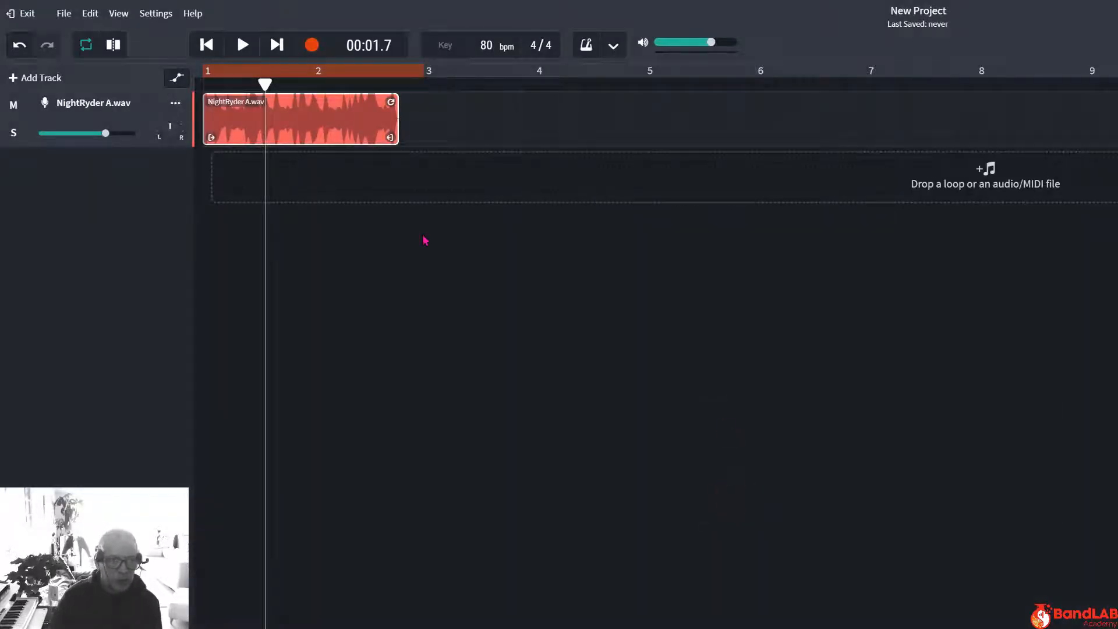
Play the loop range from the start at 80 BPM to hear how the drum loop repeats, then stop playback
click(207, 46)
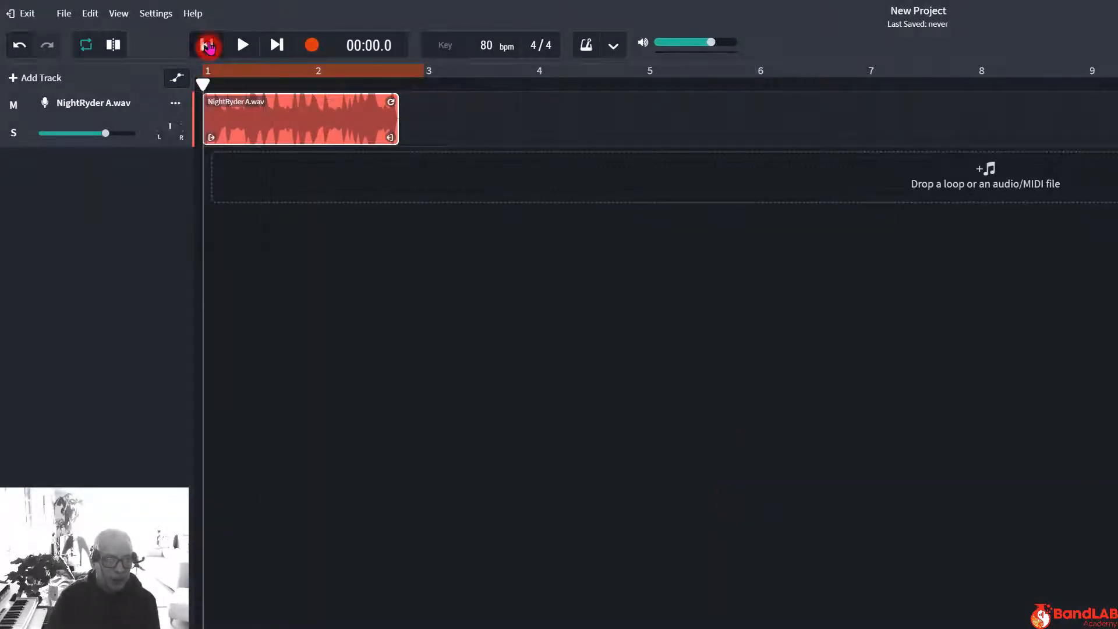
click(243, 44)
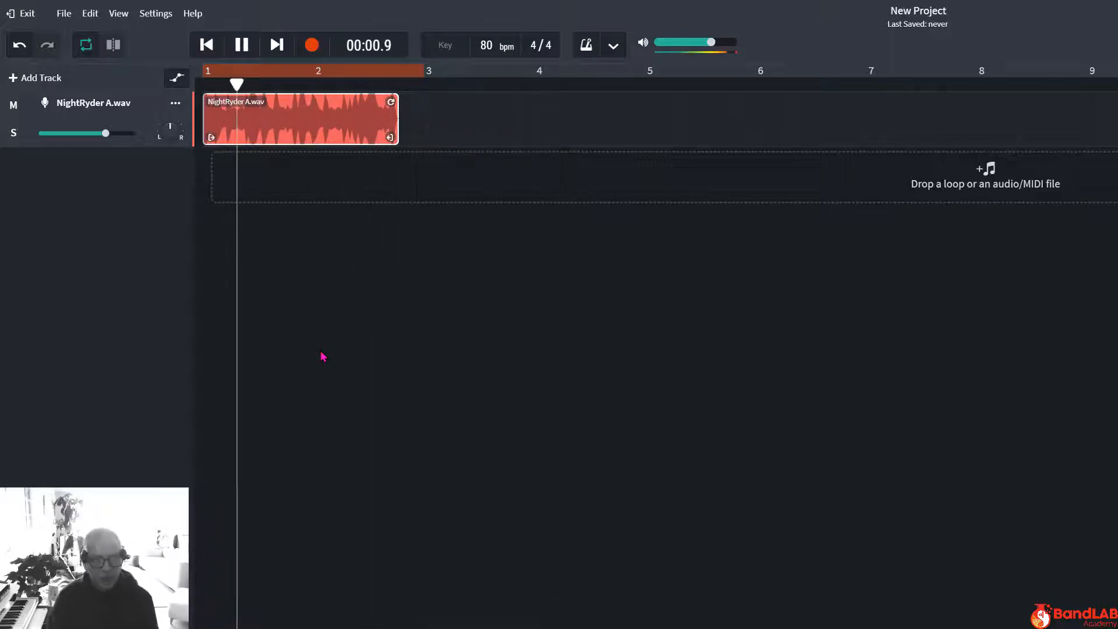
click(242, 47)
click(241, 48)
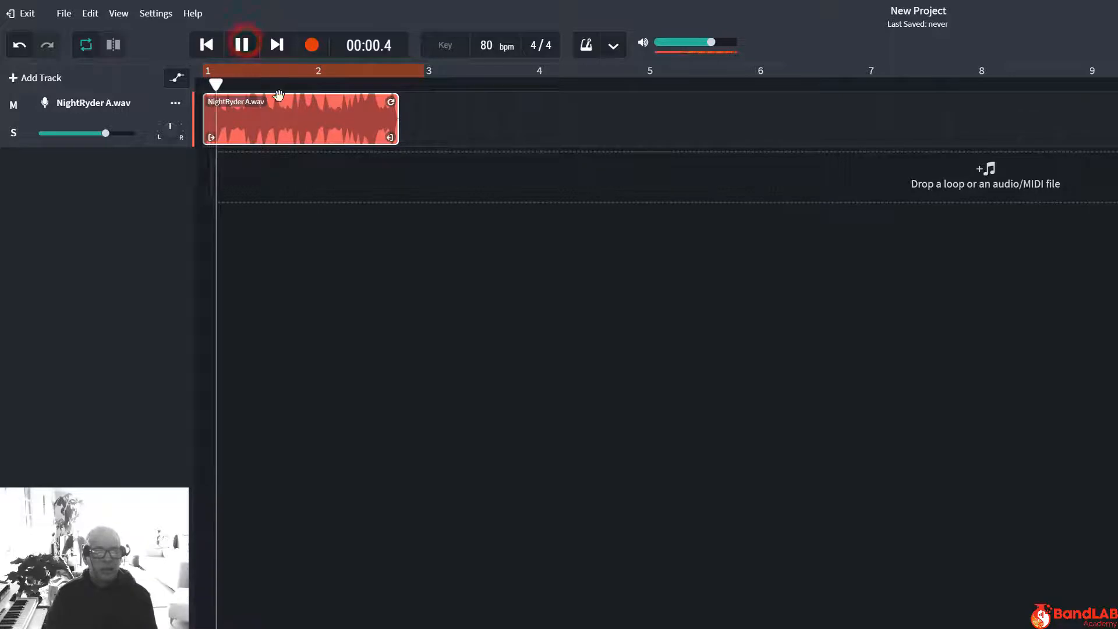
click(240, 47)
click(207, 45)
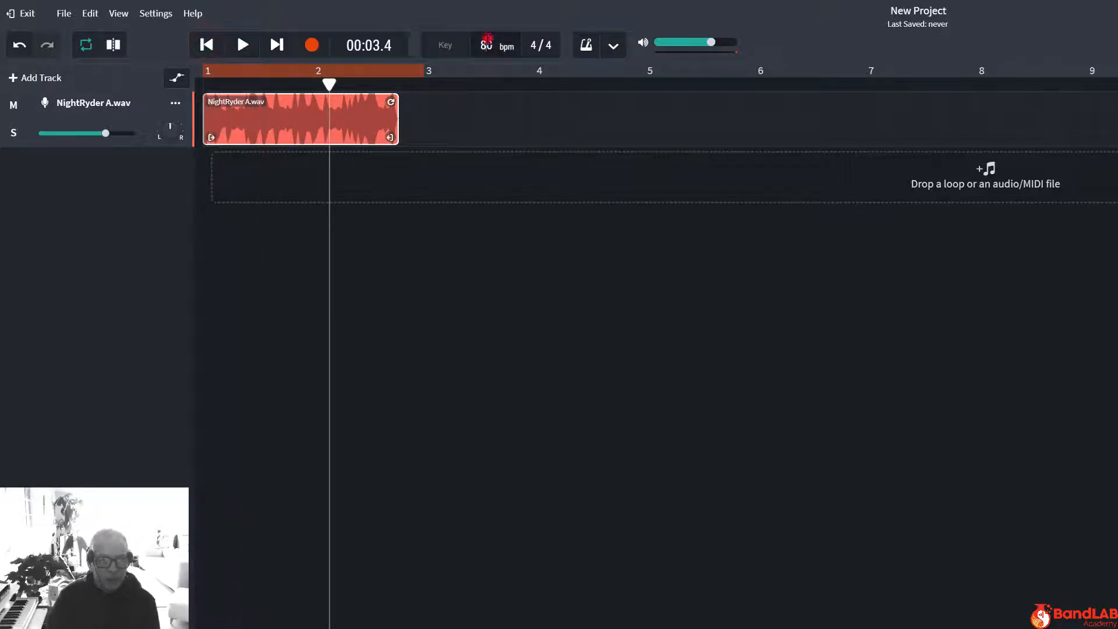
Set the project tempo back to 90 BPM without adjusting the audio region, and return the playhead to the start
click(487, 42)
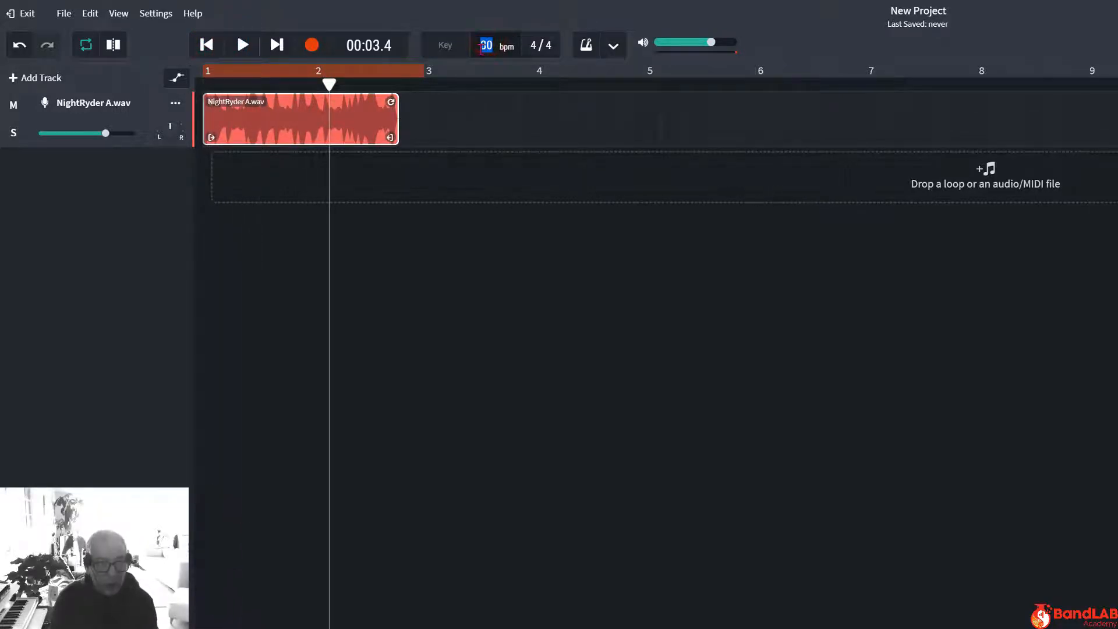
text(90)
key(Return)
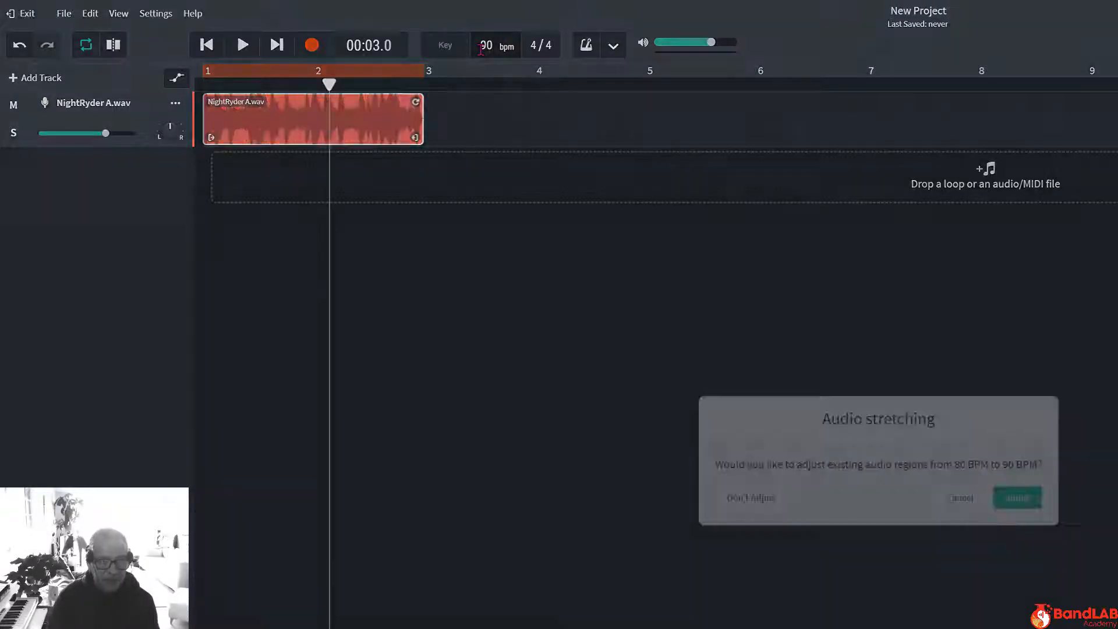
click(760, 499)
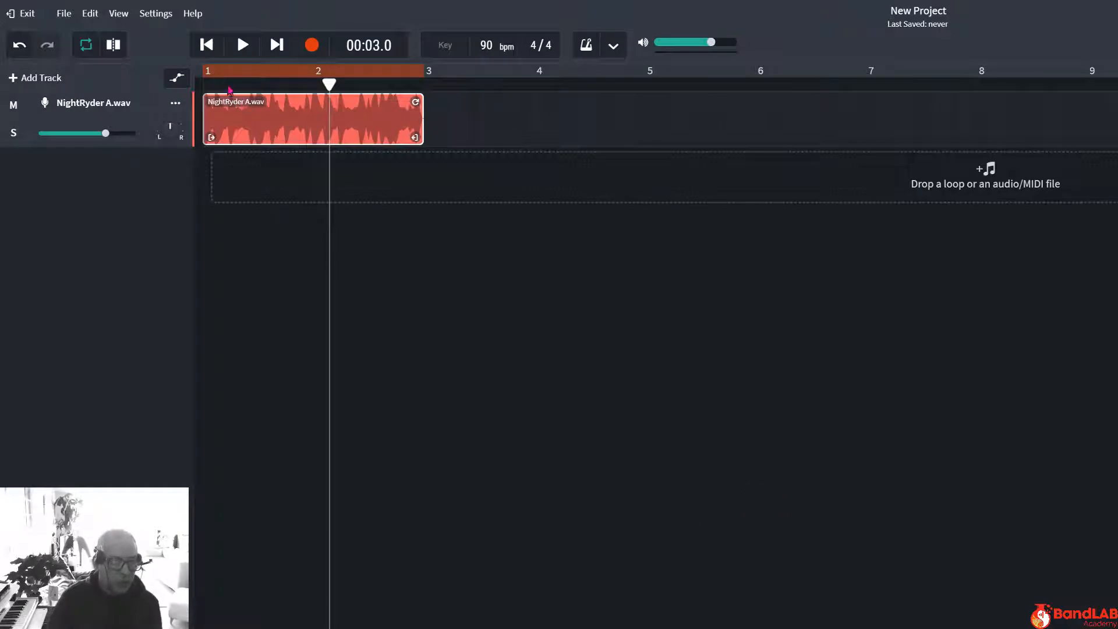
click(207, 45)
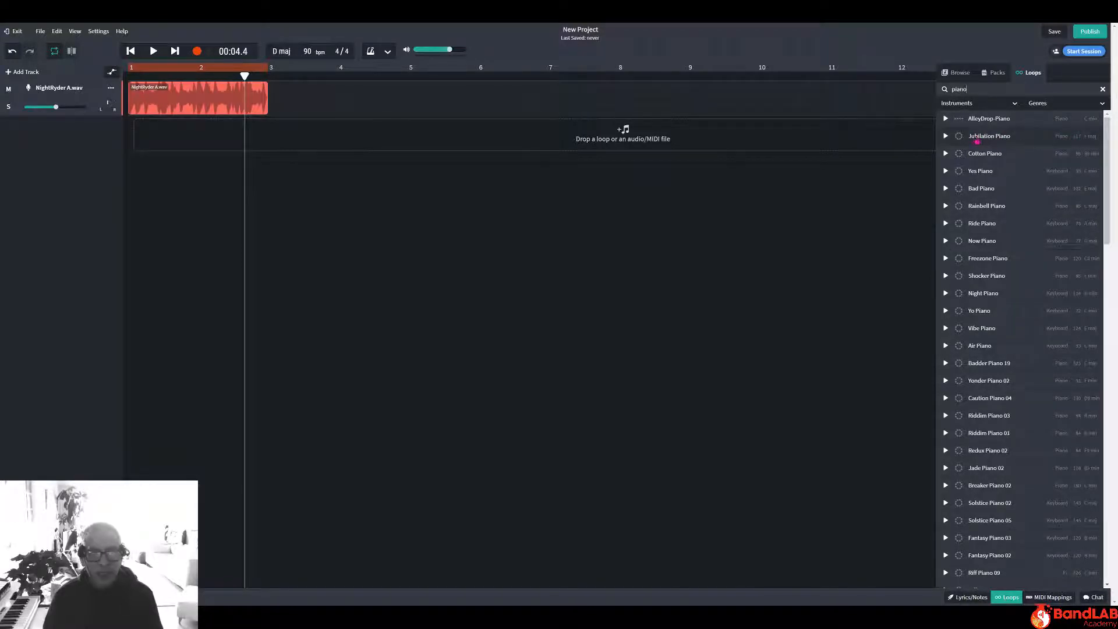
Audition the Jubilation Piano loop and place it on a new track, and delete that track
click(947, 136)
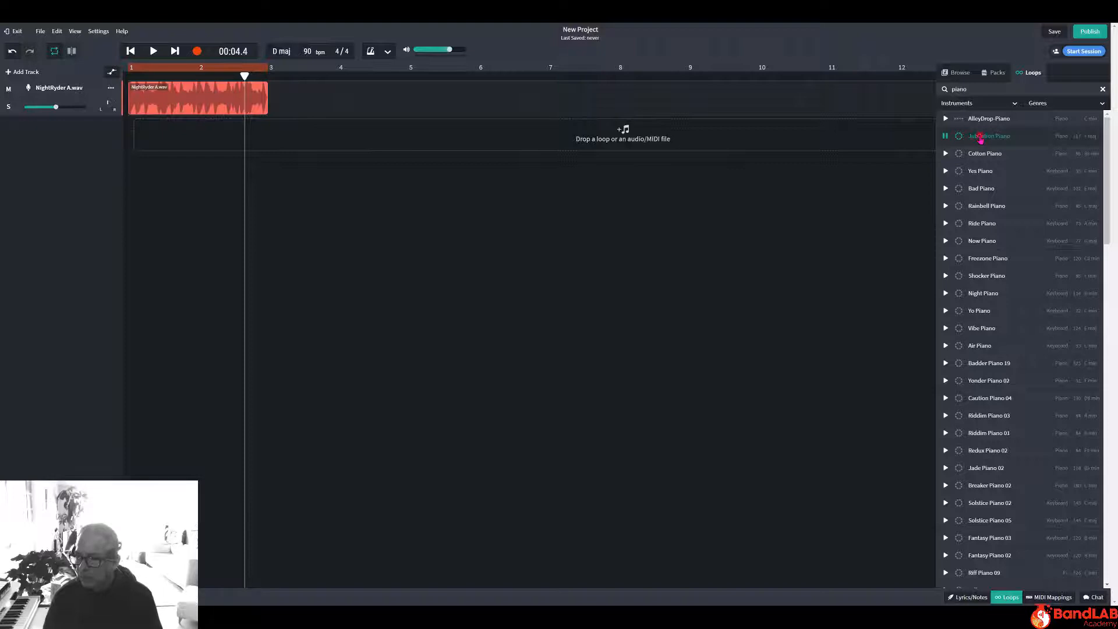
drag(981, 138, 490, 109)
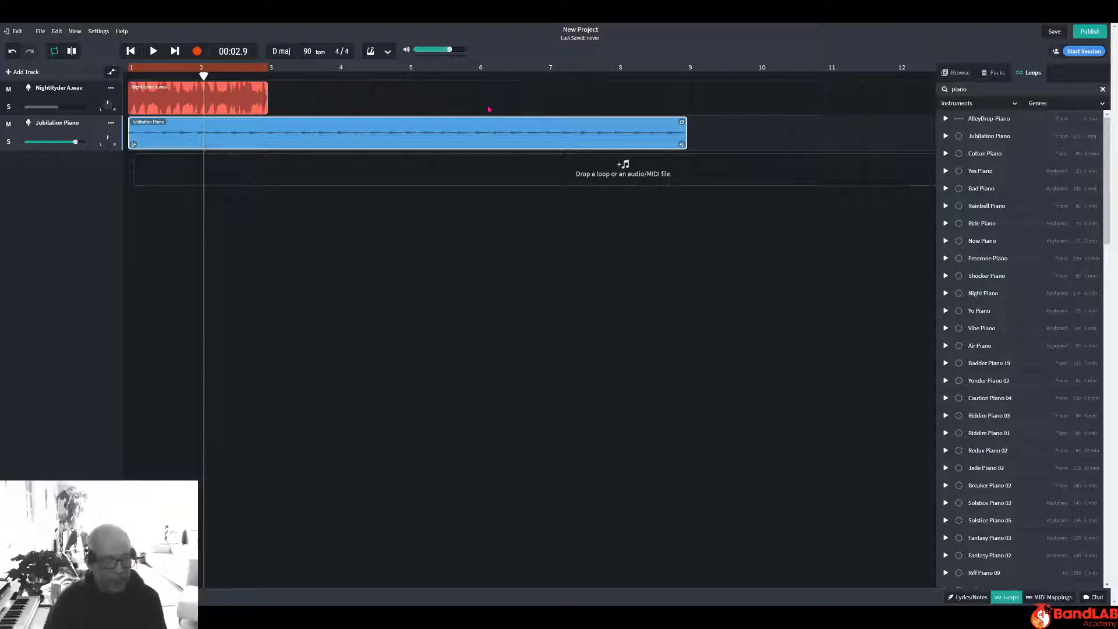
click(111, 124)
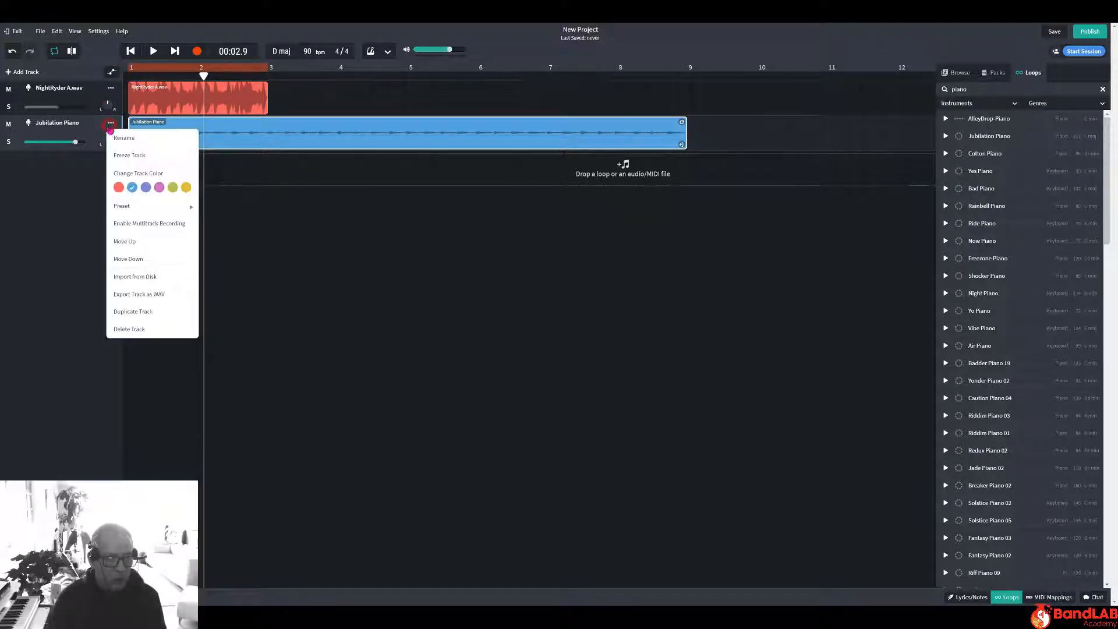
click(129, 330)
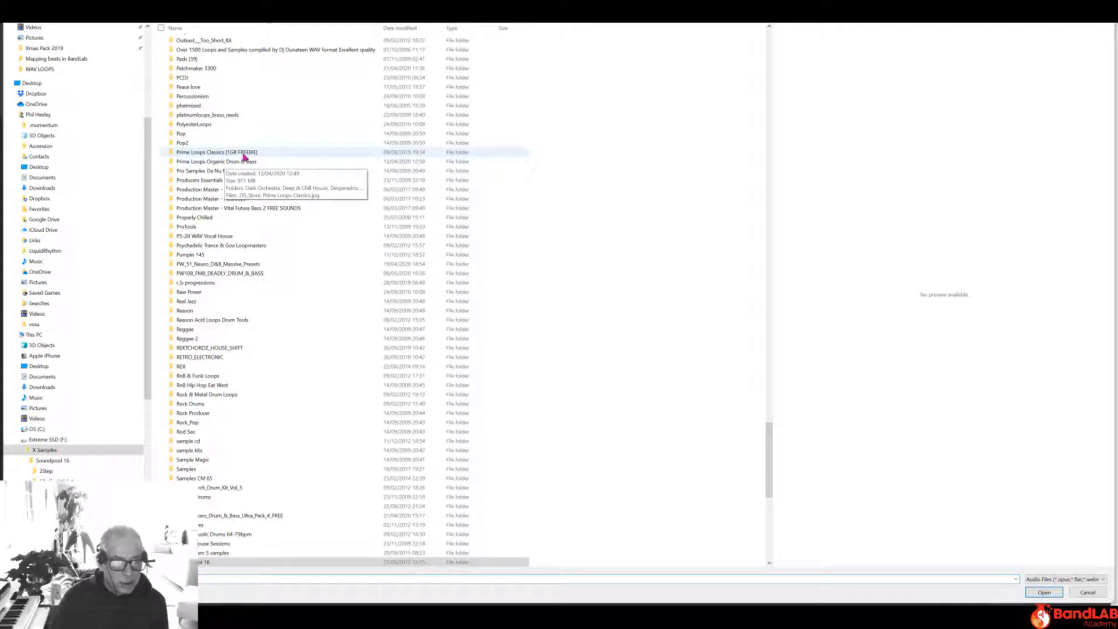
Import Bpm140_C_Sections_Horns01.wav from the London Grime folder inside Prime Loops Classics onto a new track
double_click(217, 153)
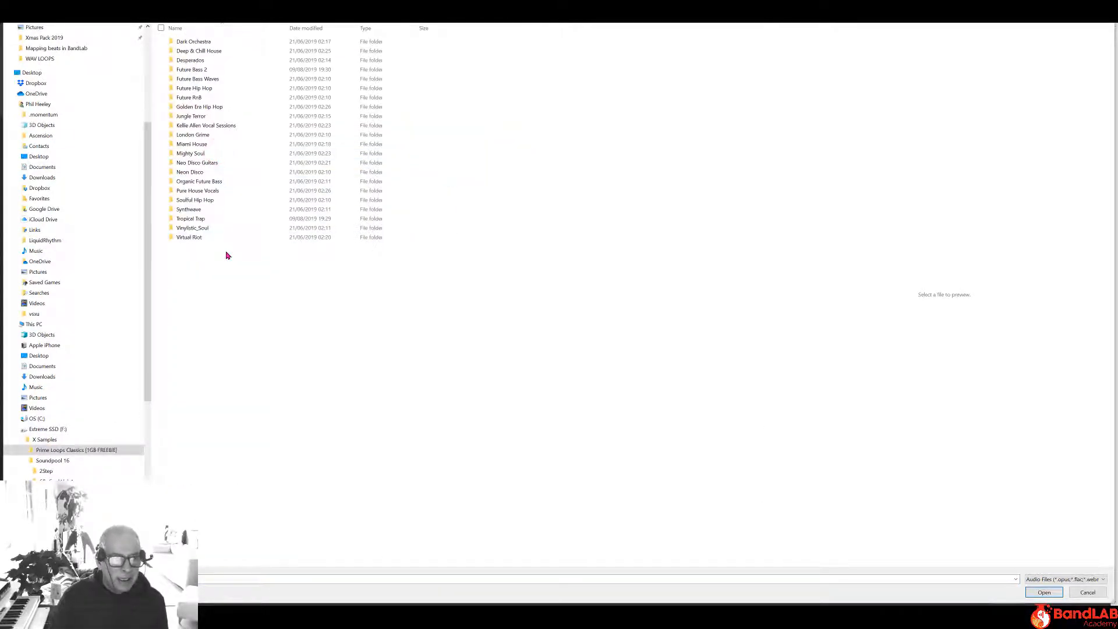
double_click(212, 135)
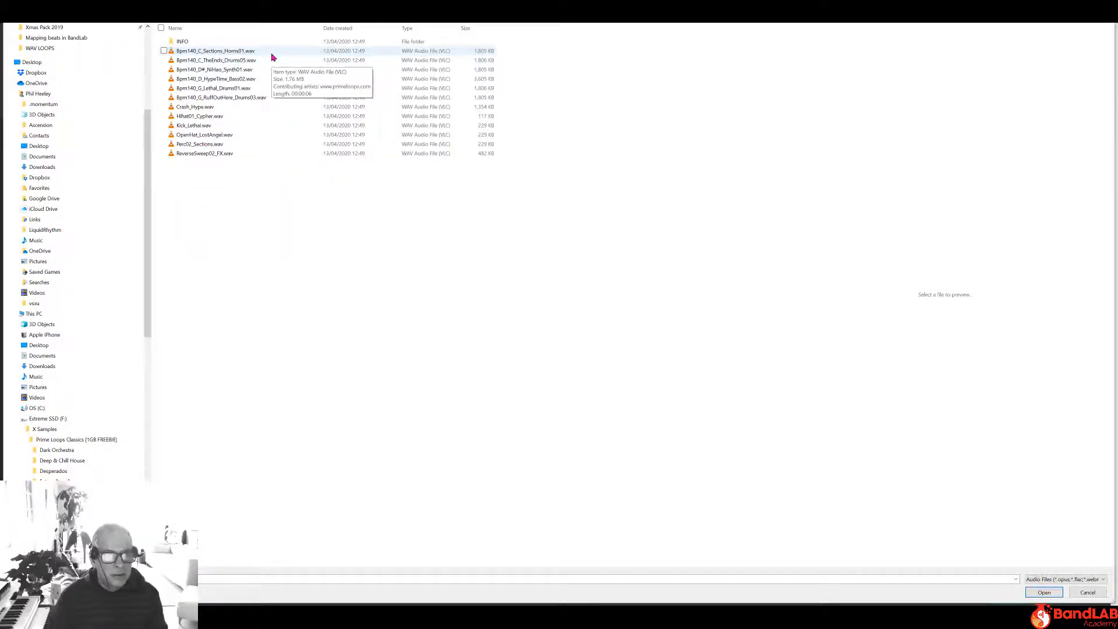
double_click(271, 51)
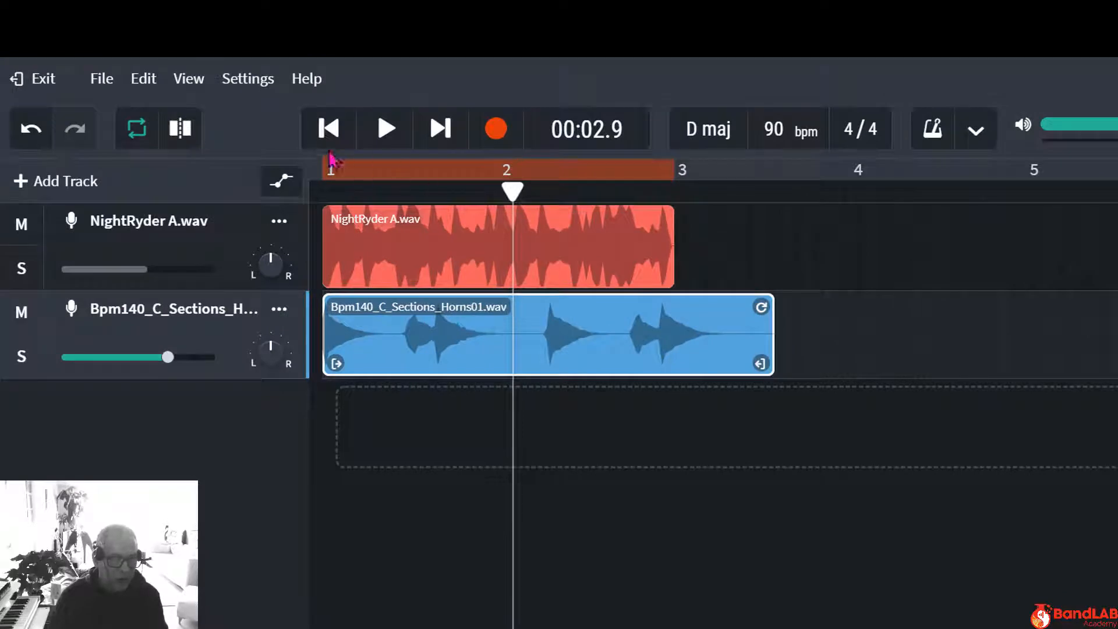
Play the drum loop and horns together from the start, stop, and move the playhead to the horn hit just after bar 2
click(329, 128)
click(389, 129)
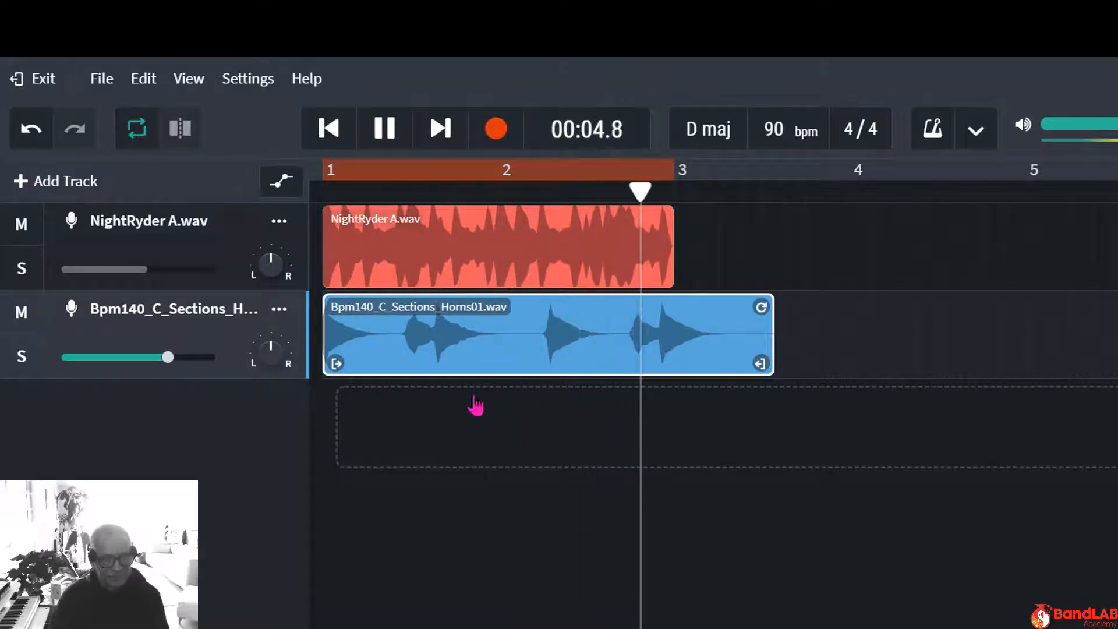
click(386, 129)
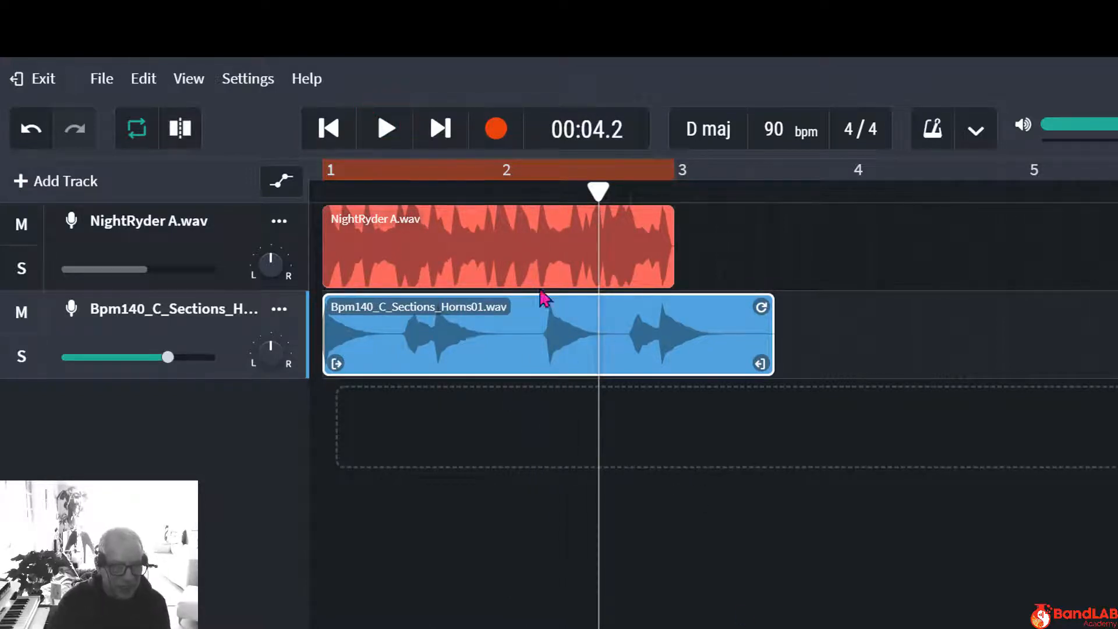
drag(598, 189, 542, 197)
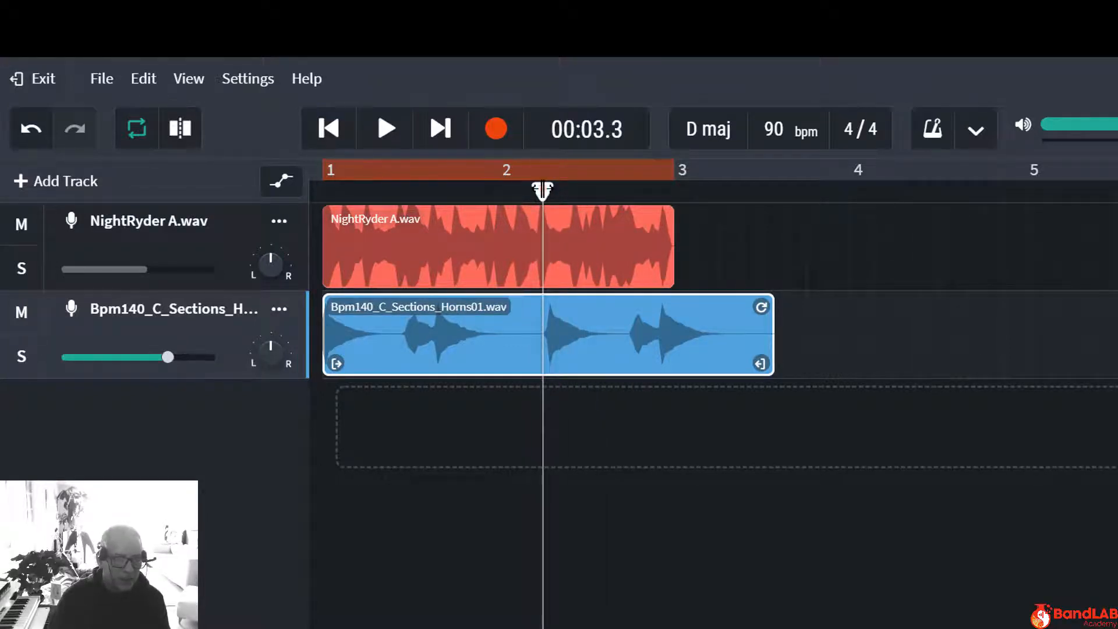
mouse_move(543, 191)
mouse_down()
mouse_move(517, 189)
mouse_move(535, 190)
mouse_up()
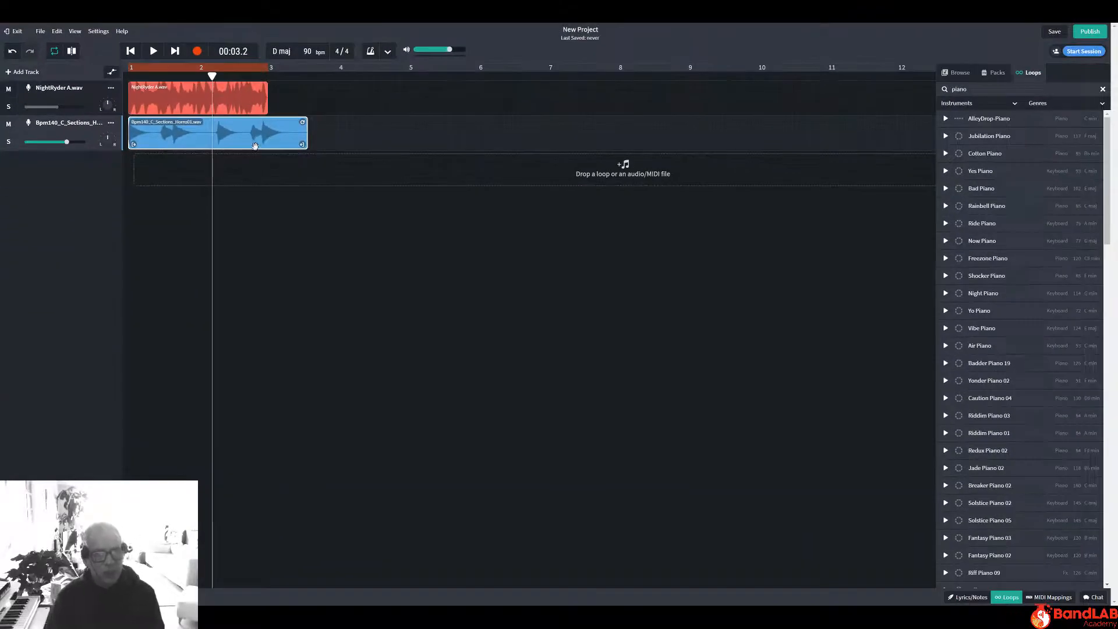
Trim the end of the horns region to bar 3, and undo the trim
right_click(246, 130)
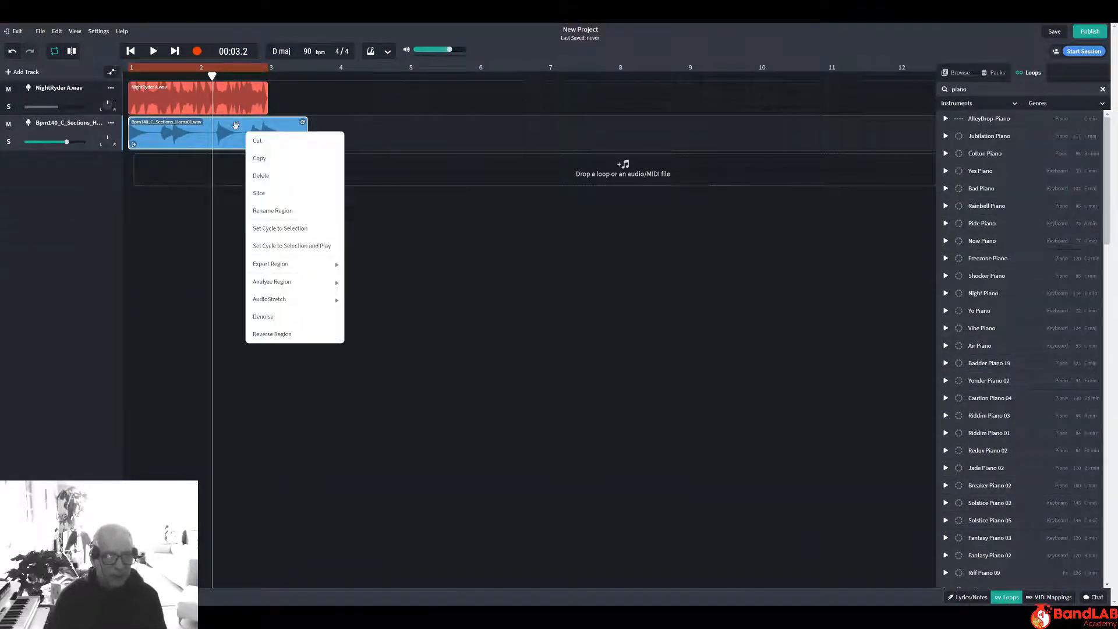
click(176, 129)
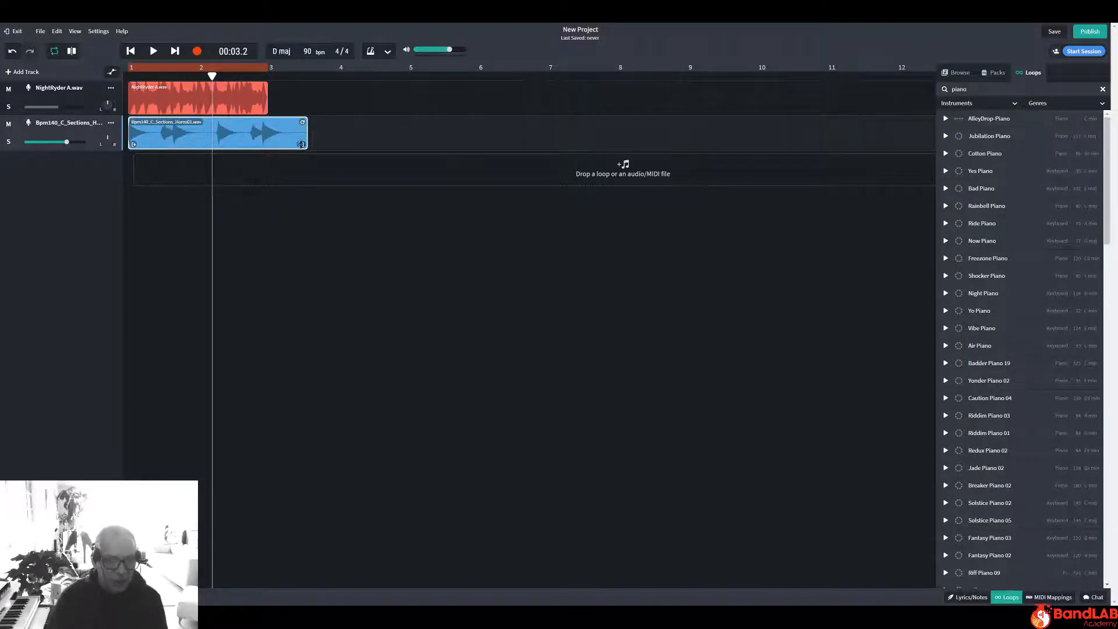
drag(285, 145, 268, 145)
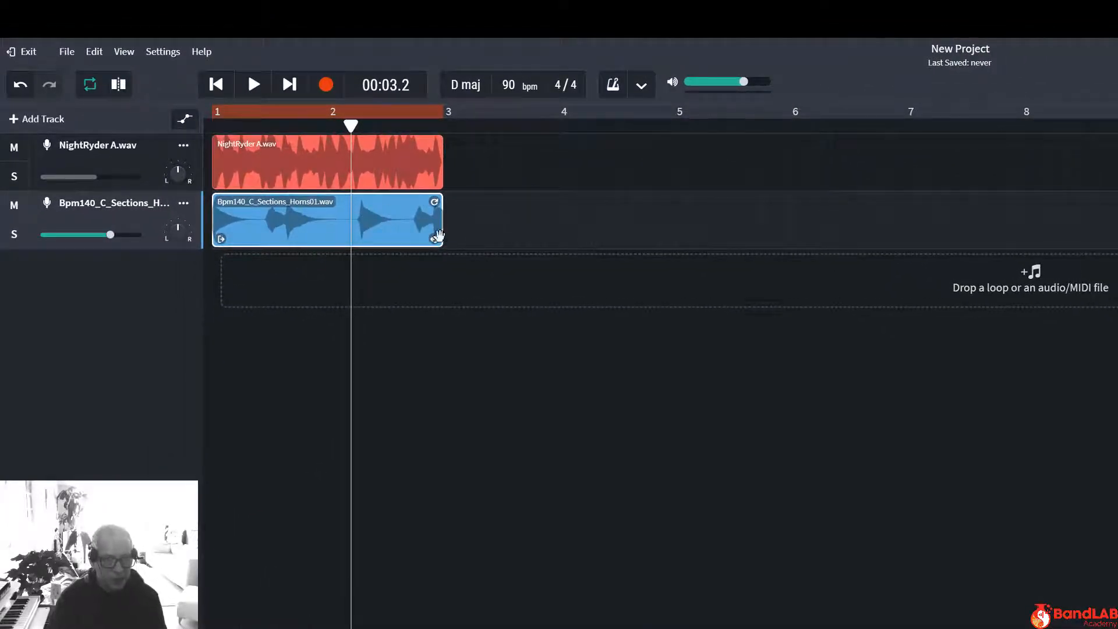
click(20, 85)
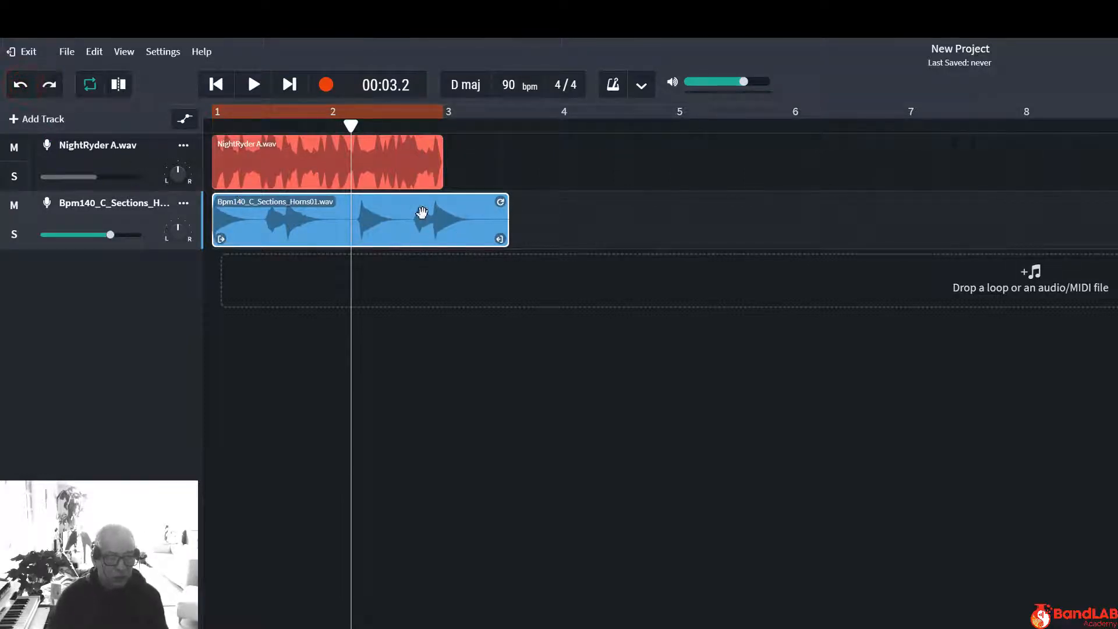
Apply the AudioStretch +10% speed option to the horns region
right_click(421, 212)
mouse_move(493, 433)
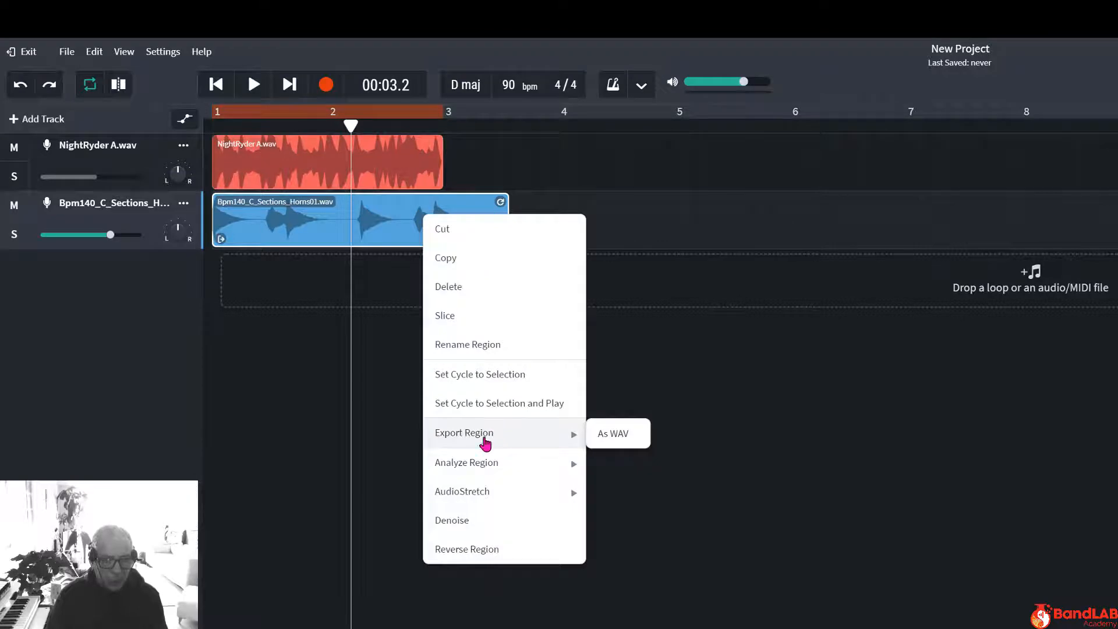
mouse_move(458, 502)
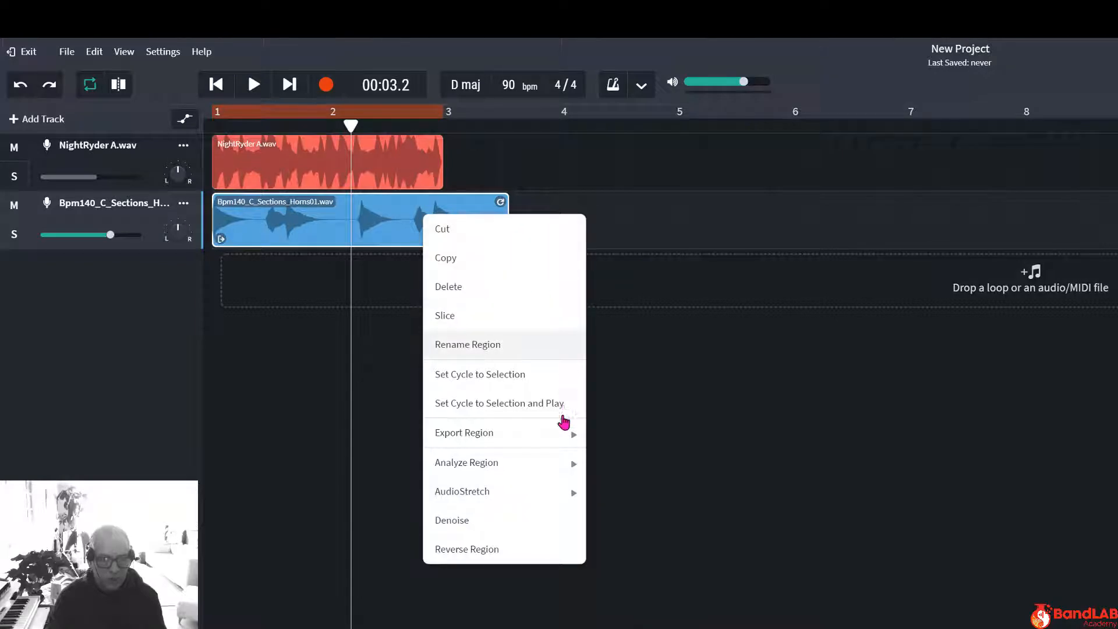
mouse_move(571, 502)
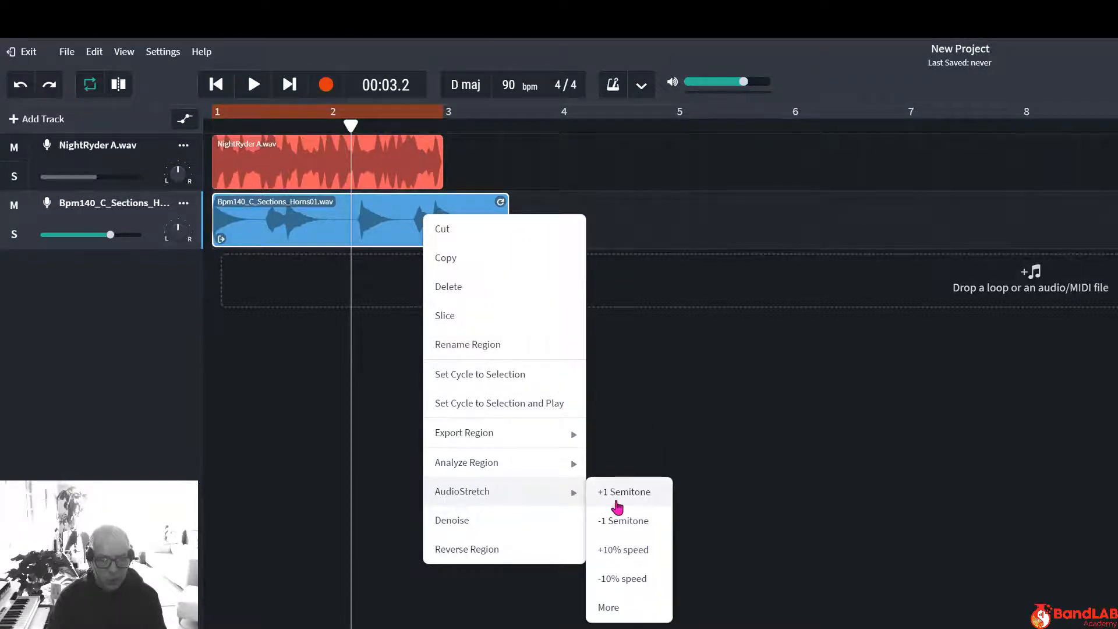
click(629, 552)
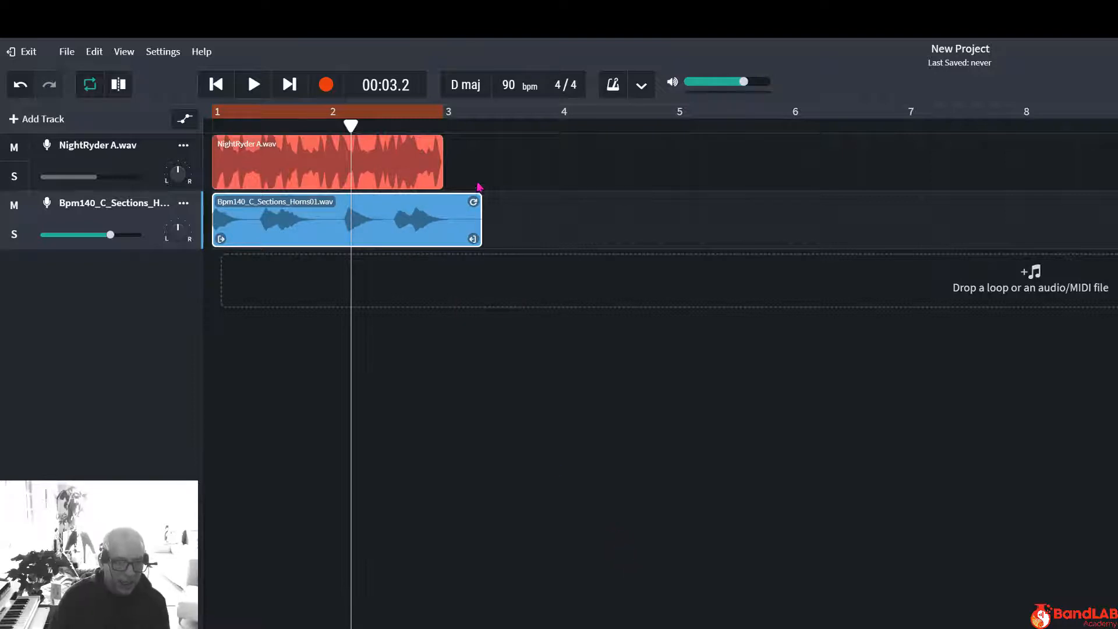
Play the sped-up horns with the drum loop from the start, and undo the +10% speed change
click(216, 85)
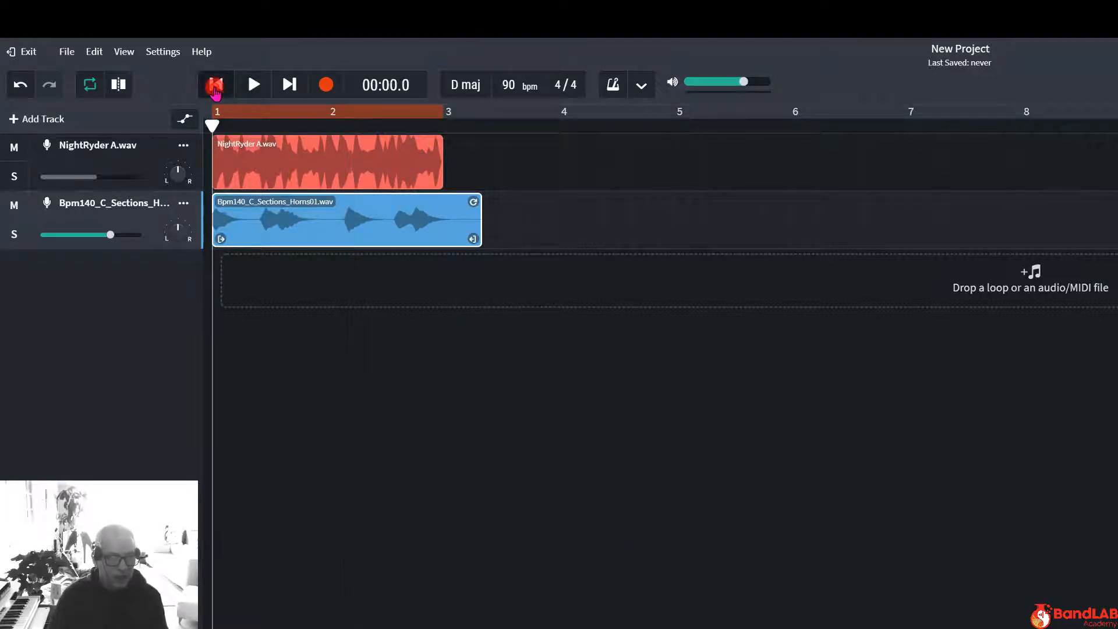
click(253, 84)
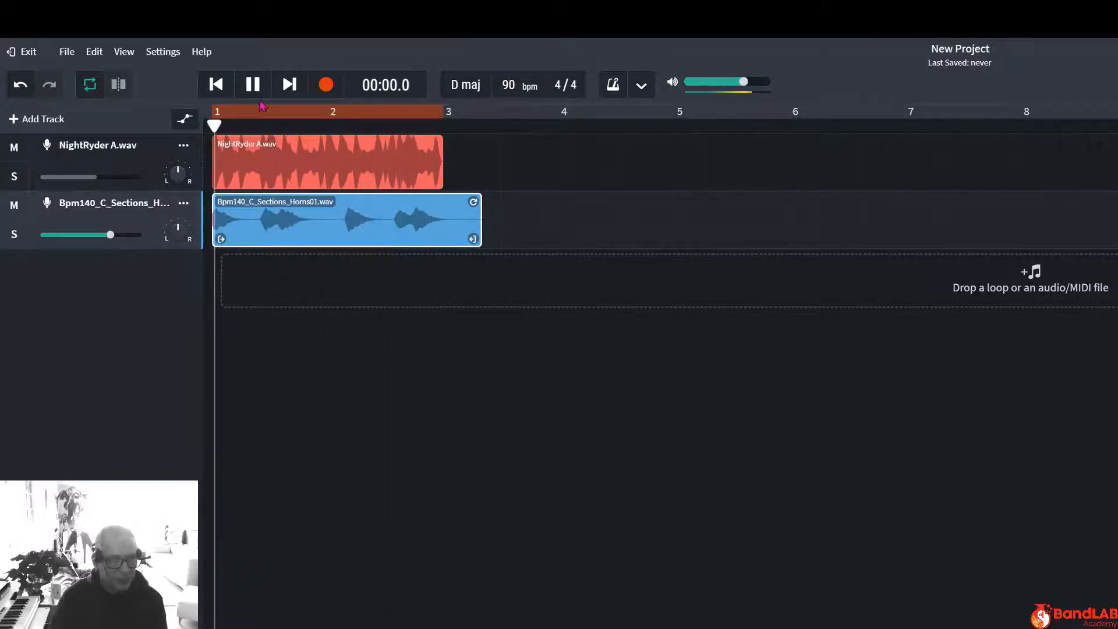
key(space)
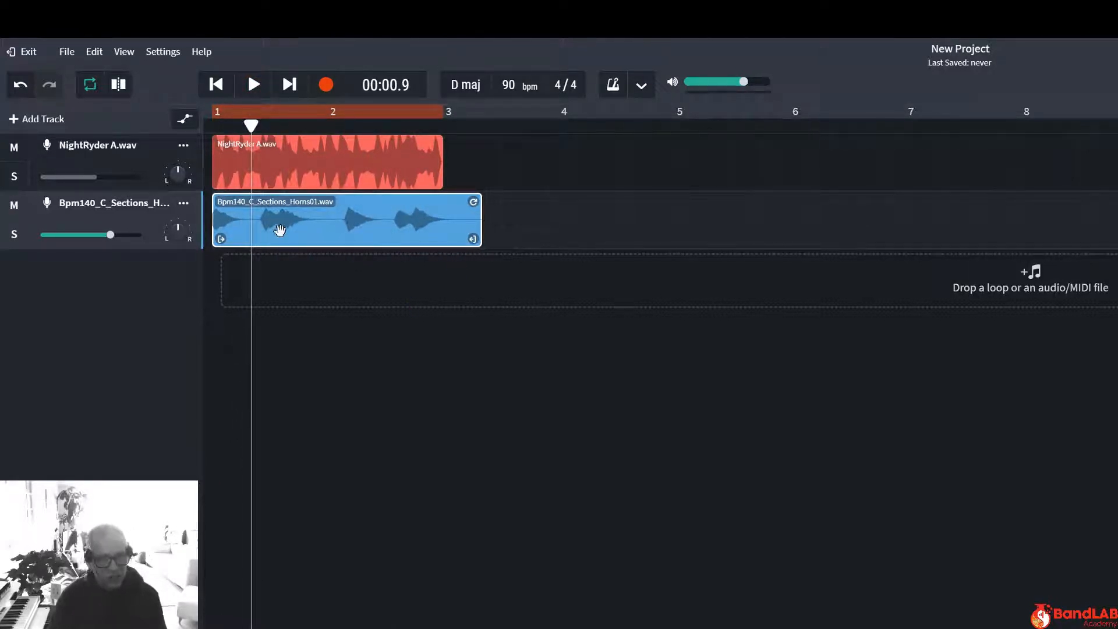
click(21, 85)
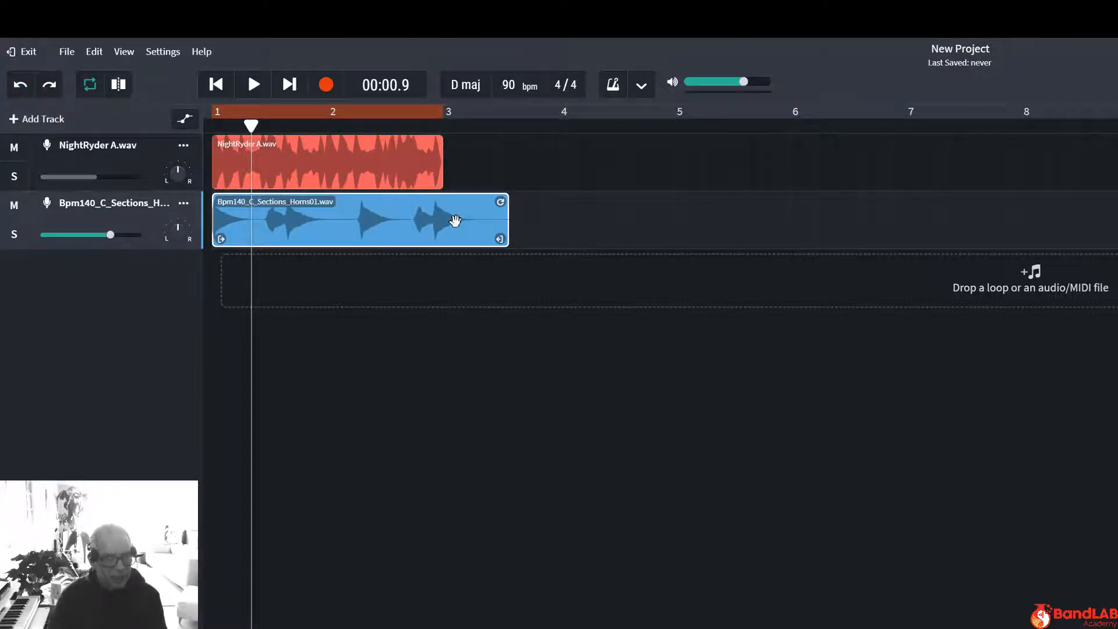
Open the detailed AudioStretch settings for the horns region, preview the audio, and set the speed to 1.05x
right_click(455, 220)
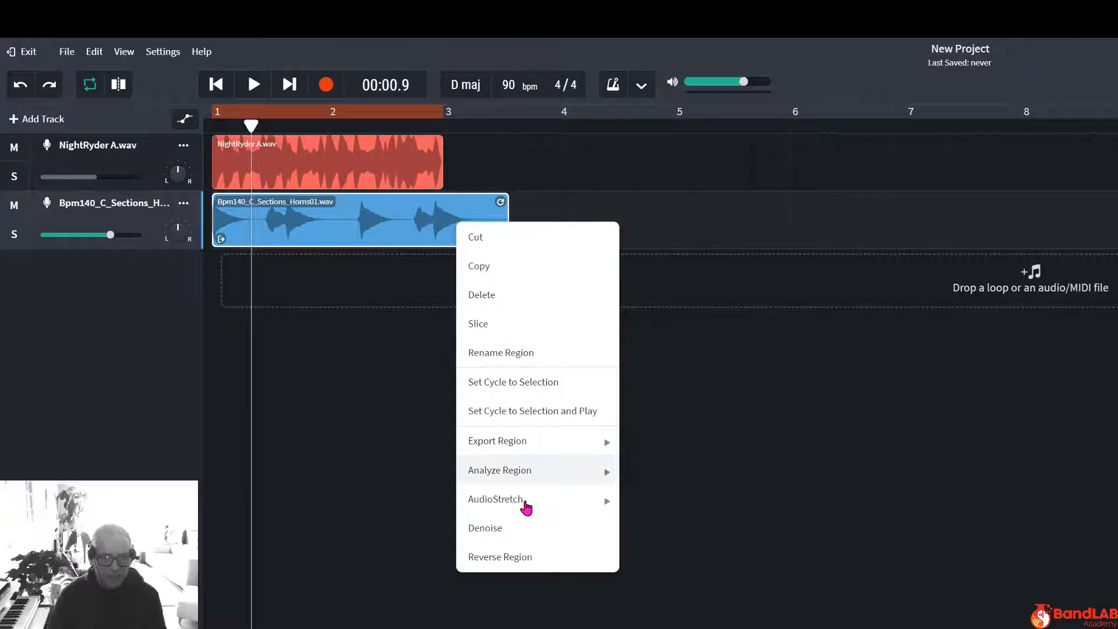
mouse_move(526, 508)
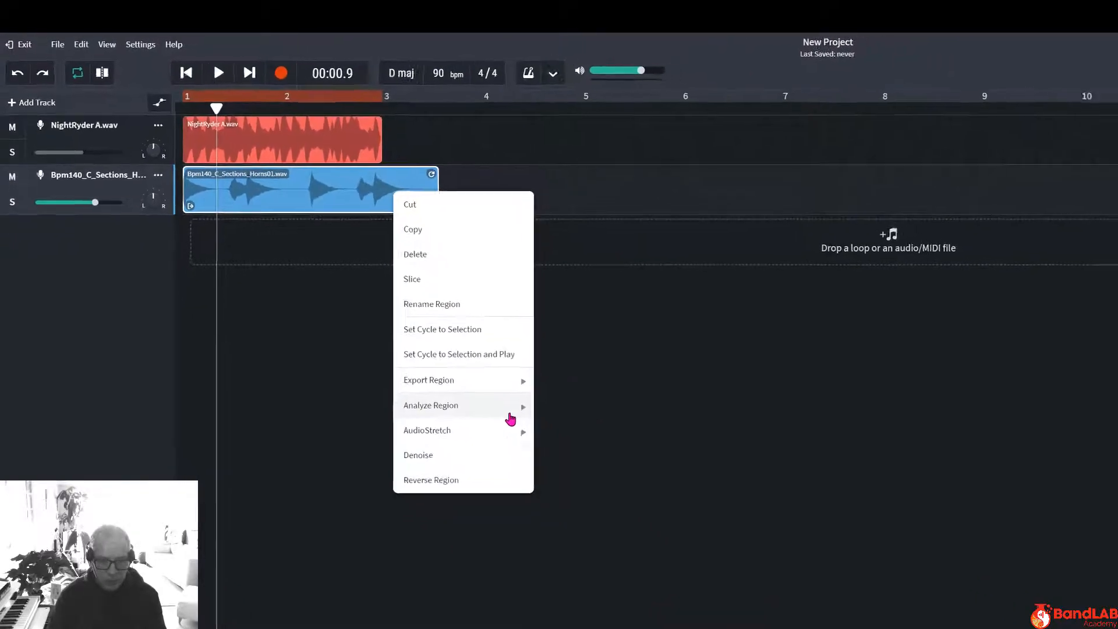
mouse_move(518, 432)
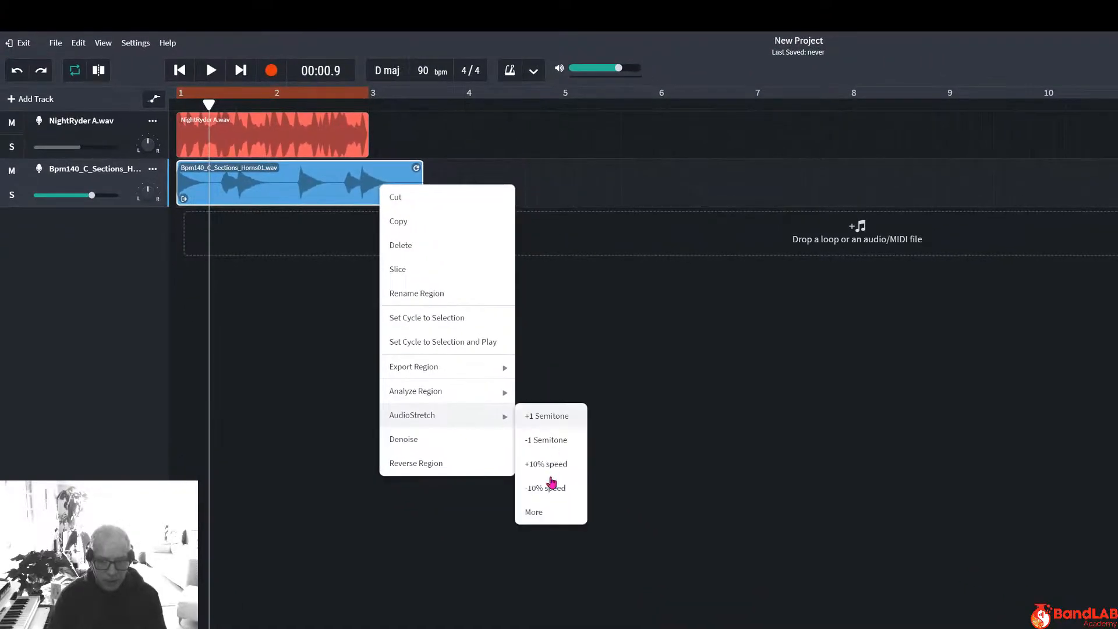
click(570, 537)
click(765, 486)
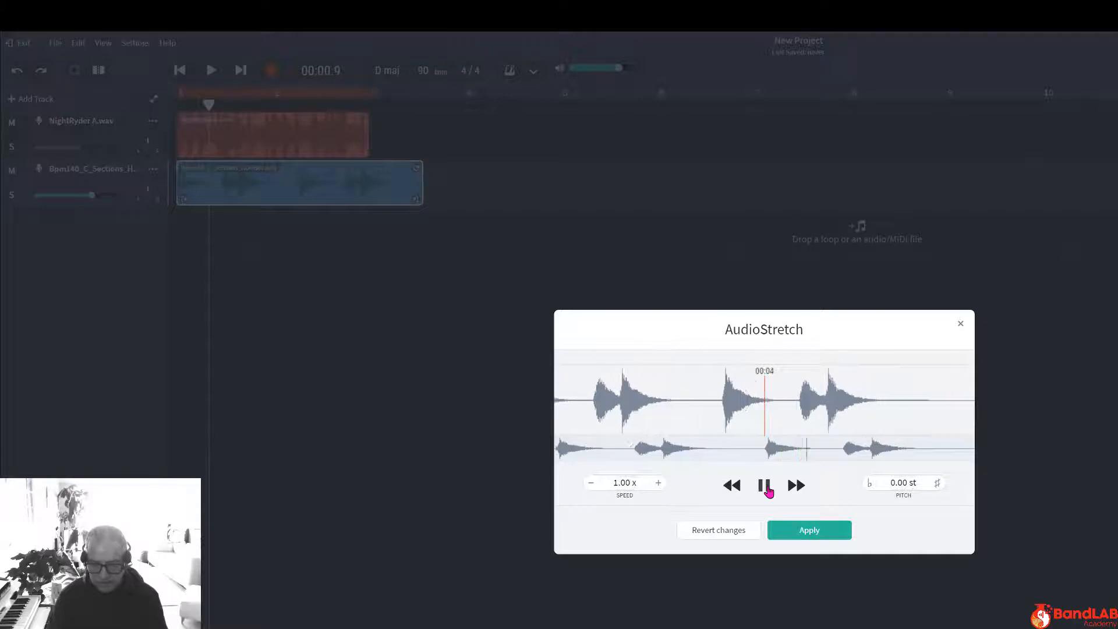
click(767, 488)
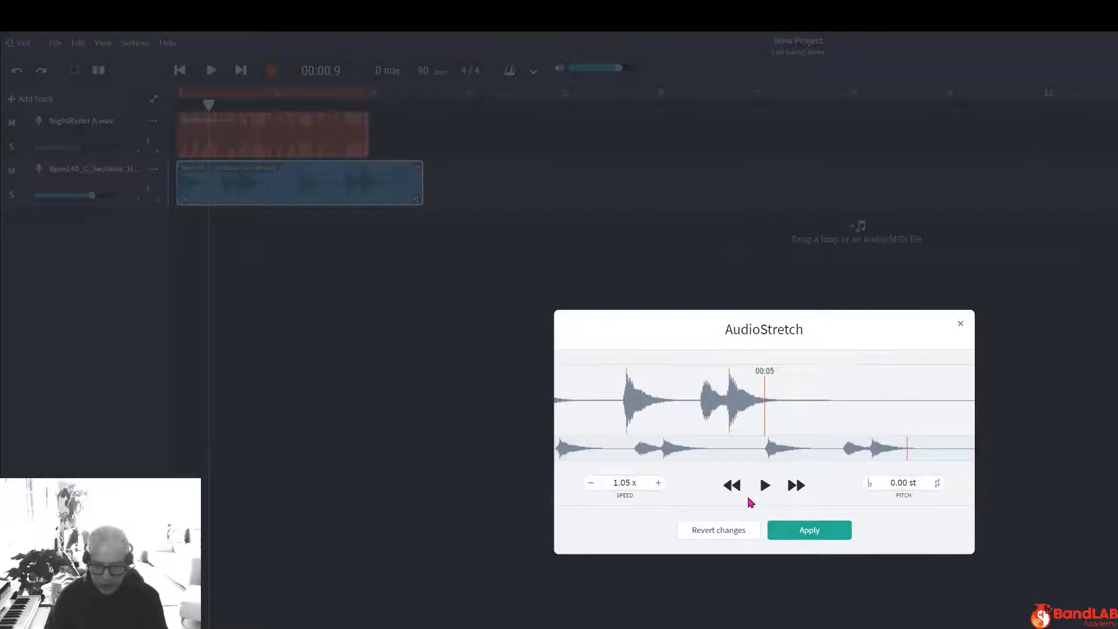
Preview the horns from the start at 1.05x speed and apply the stretch to the region
click(731, 489)
click(763, 492)
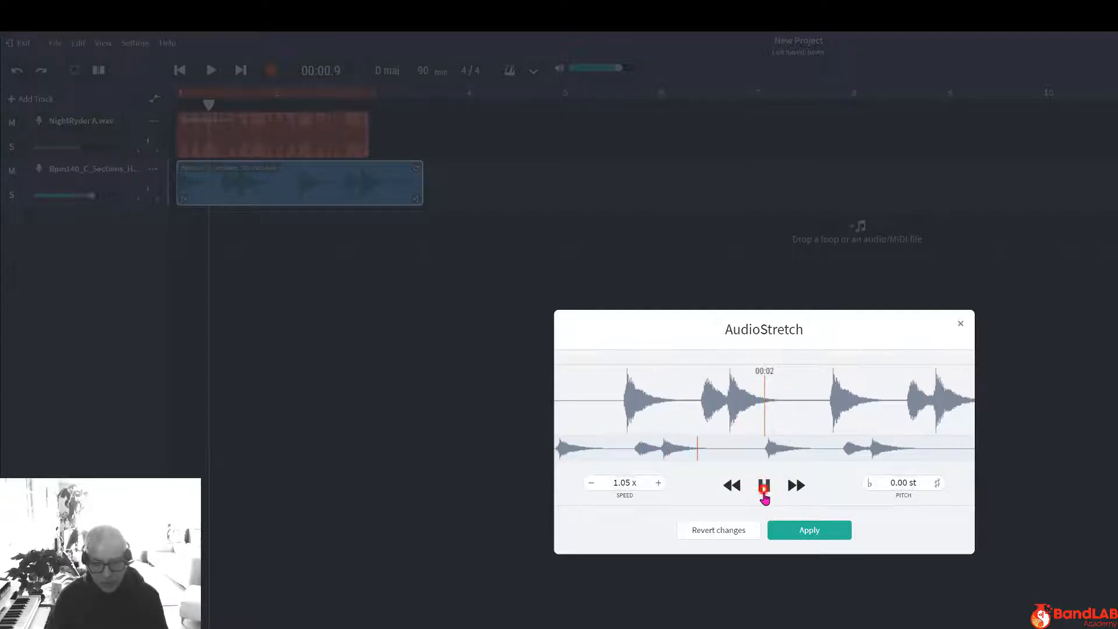
click(764, 490)
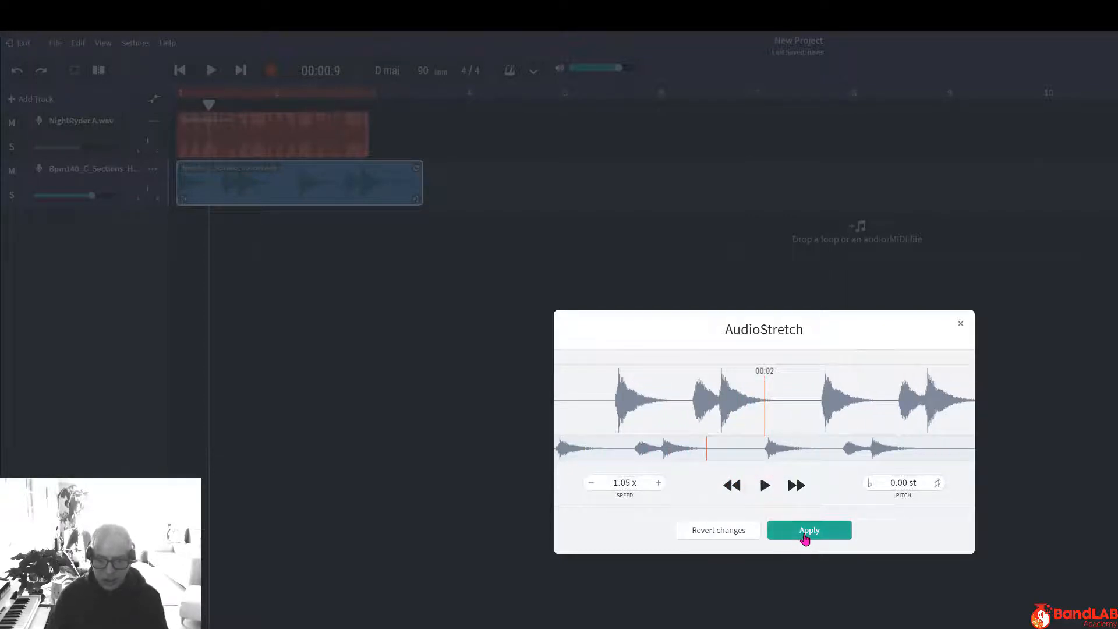
click(805, 537)
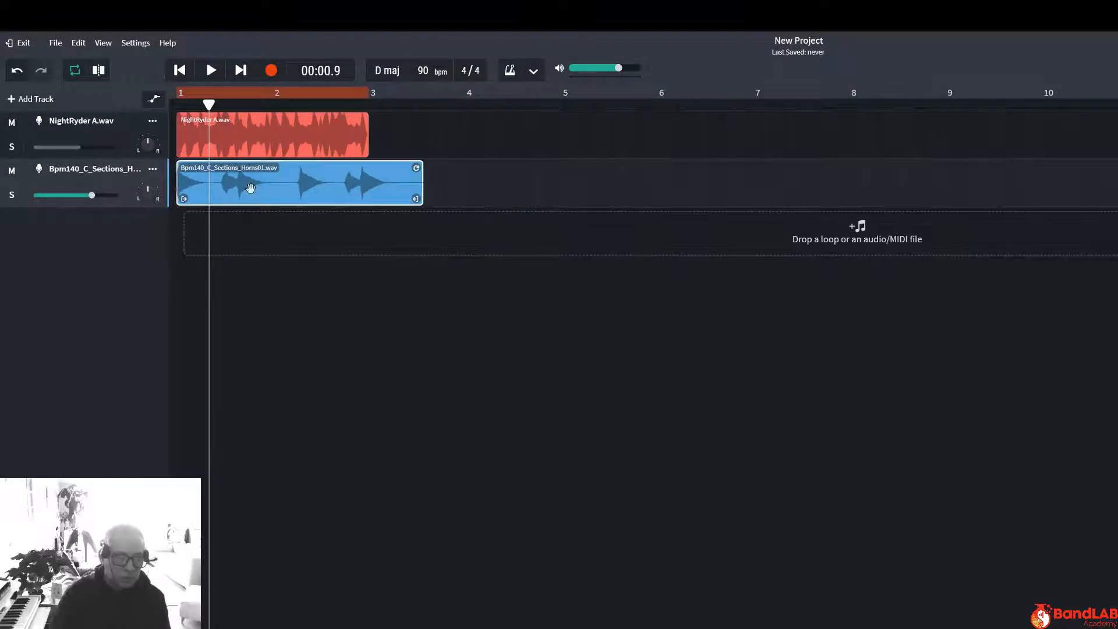
Play the stretched horns together with the drum loop from the start
click(309, 179)
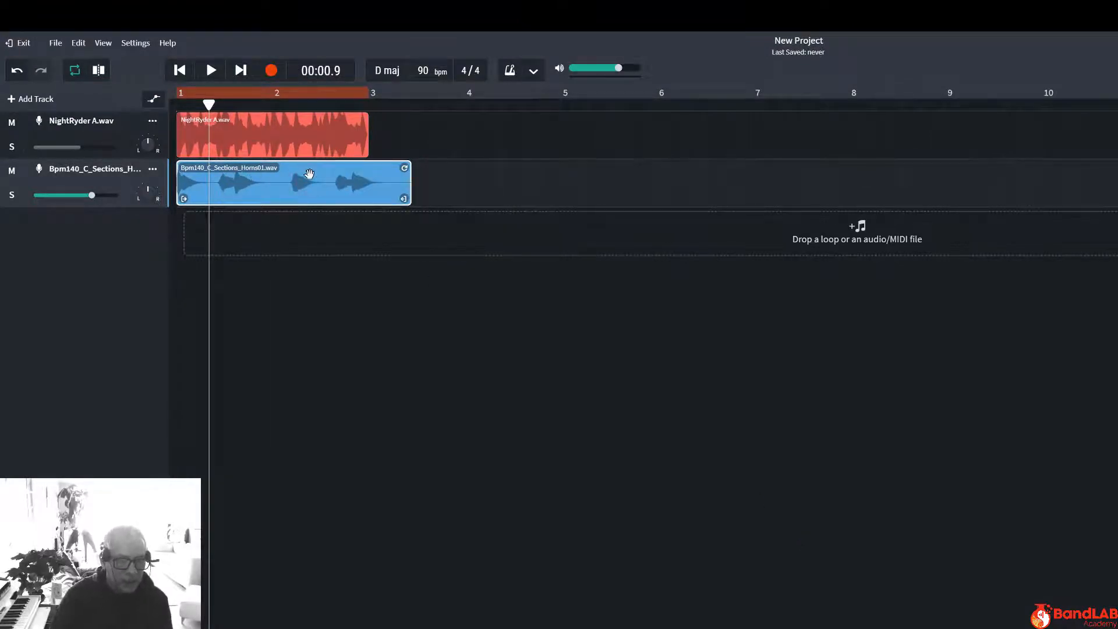
click(180, 70)
click(211, 71)
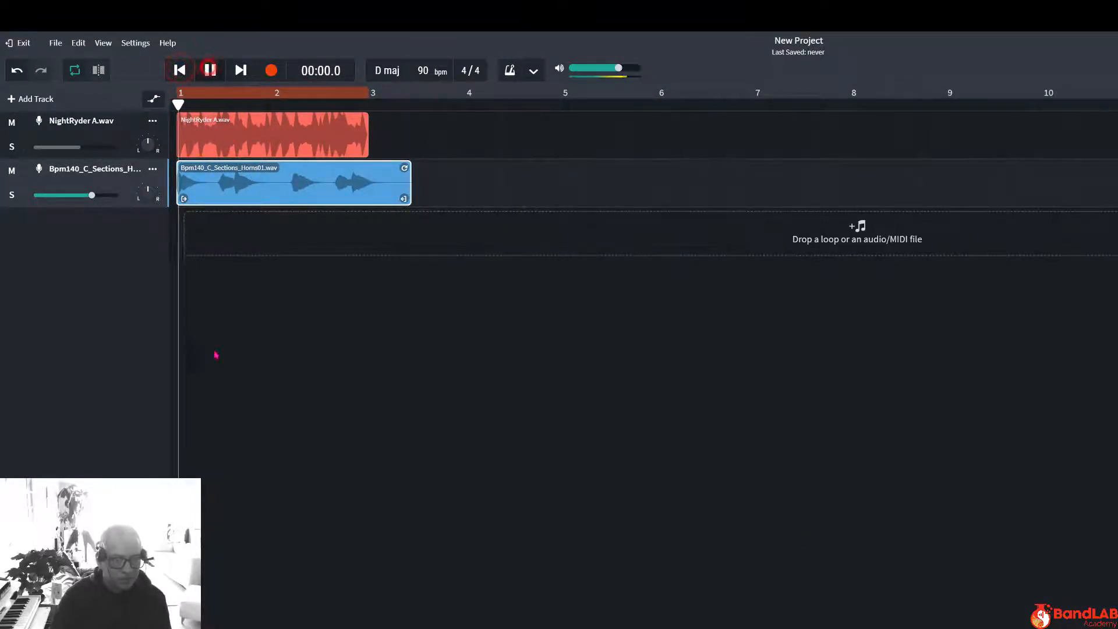
click(210, 70)
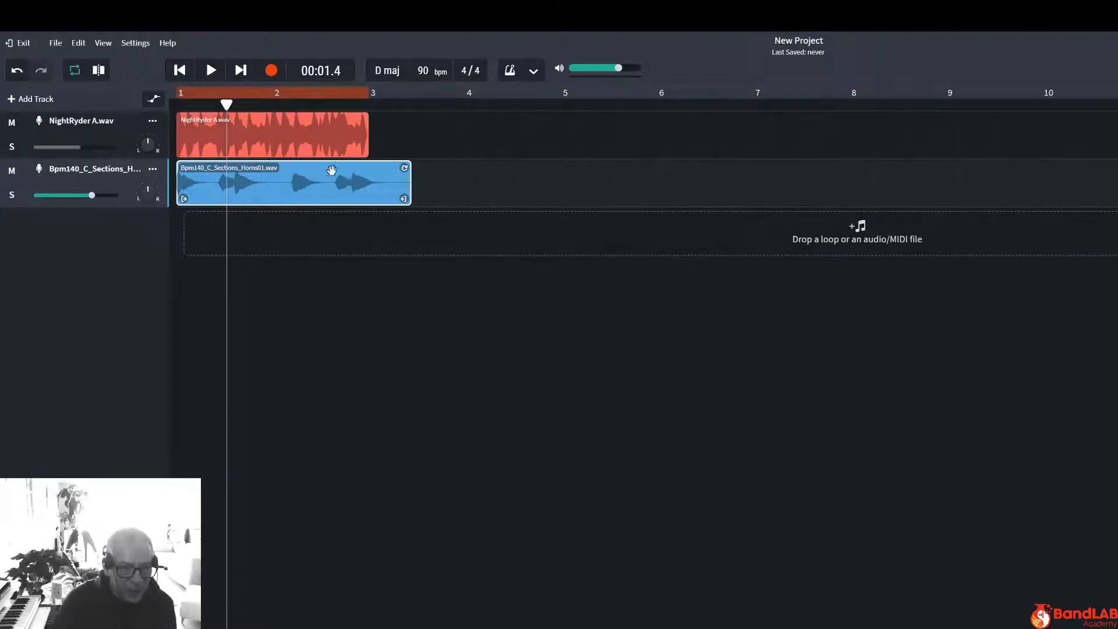
Replay both loops from the start and place the playhead near 4.3 seconds, just before the last two horn hits
drag(227, 103, 334, 108)
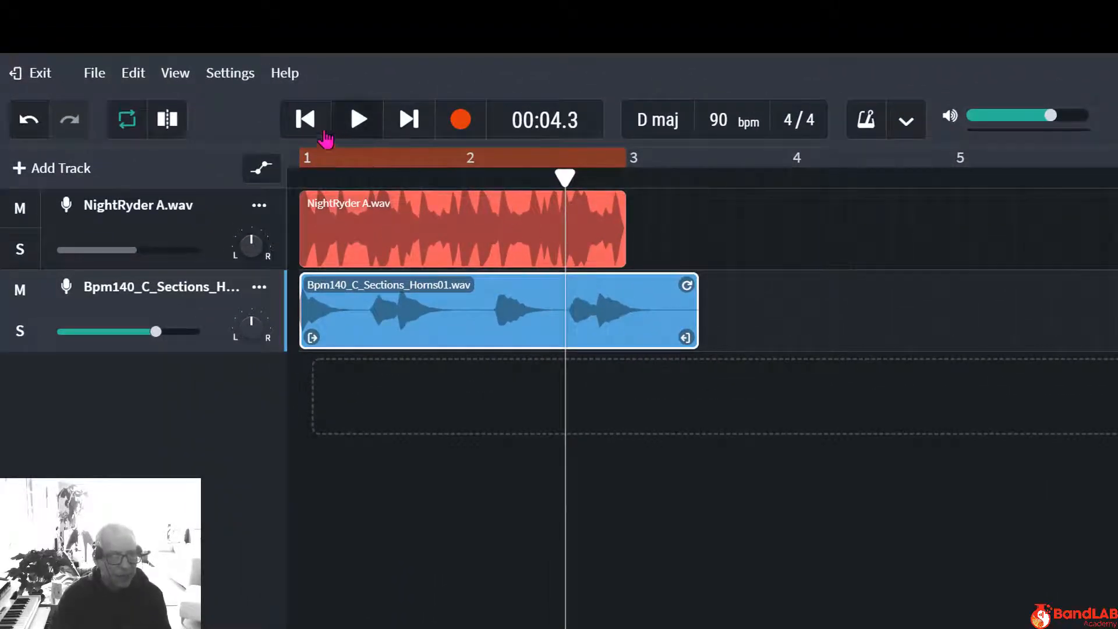
click(308, 121)
click(353, 122)
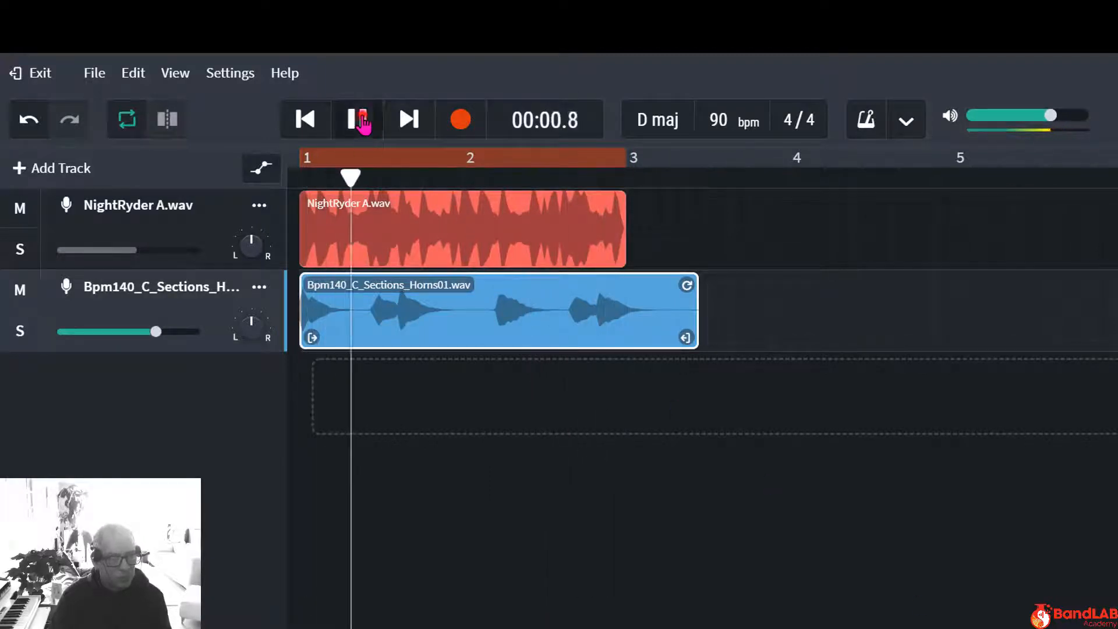
click(358, 119)
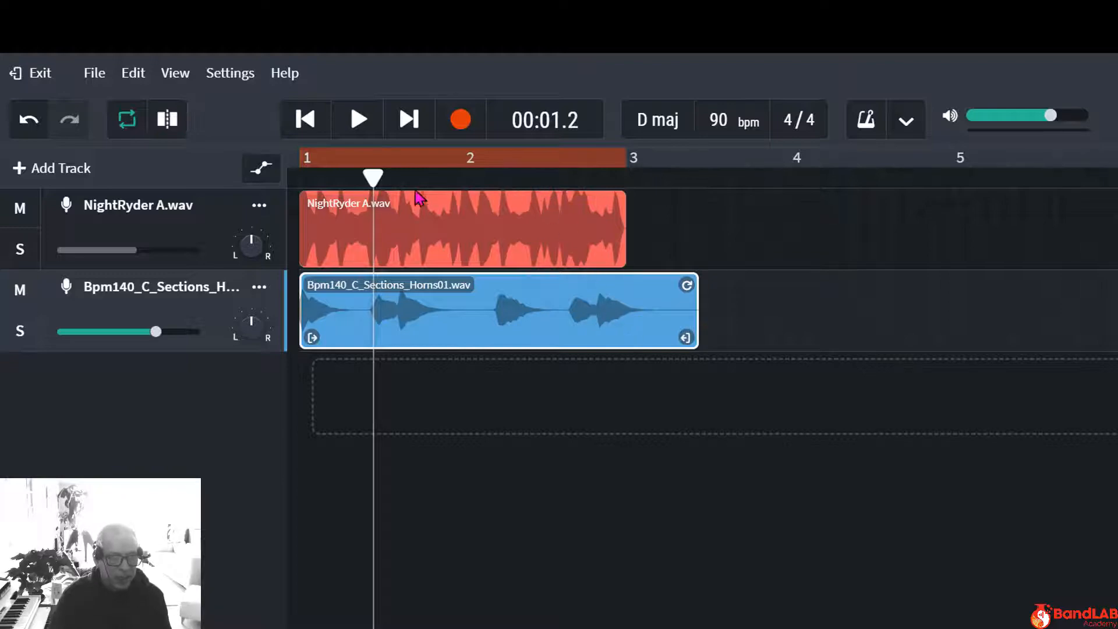
mouse_move(371, 174)
mouse_down()
mouse_move(554, 175)
mouse_move(578, 185)
mouse_move(569, 197)
mouse_up()
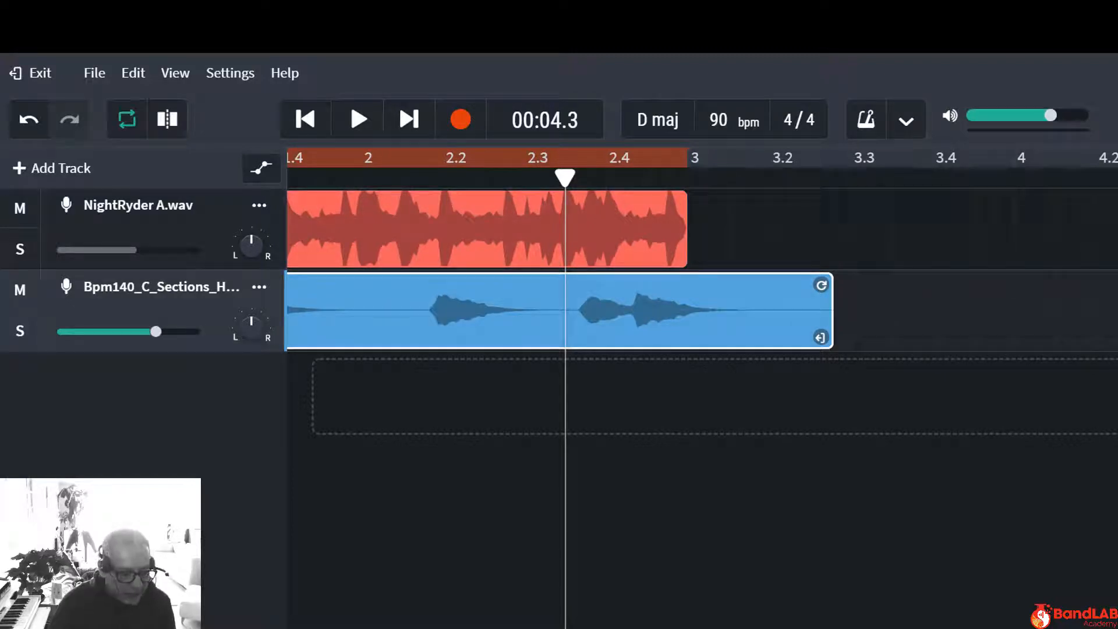
scroll(803, 627, left, 5)
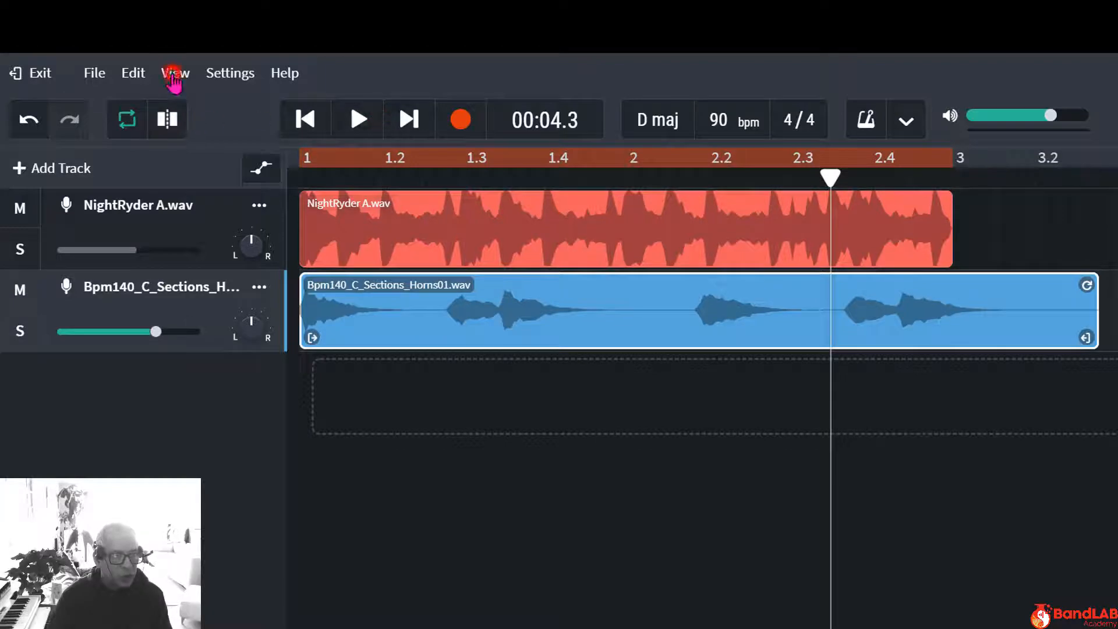
Trim the end of the horns region back to match the end of the drum loop at bar 3
click(174, 76)
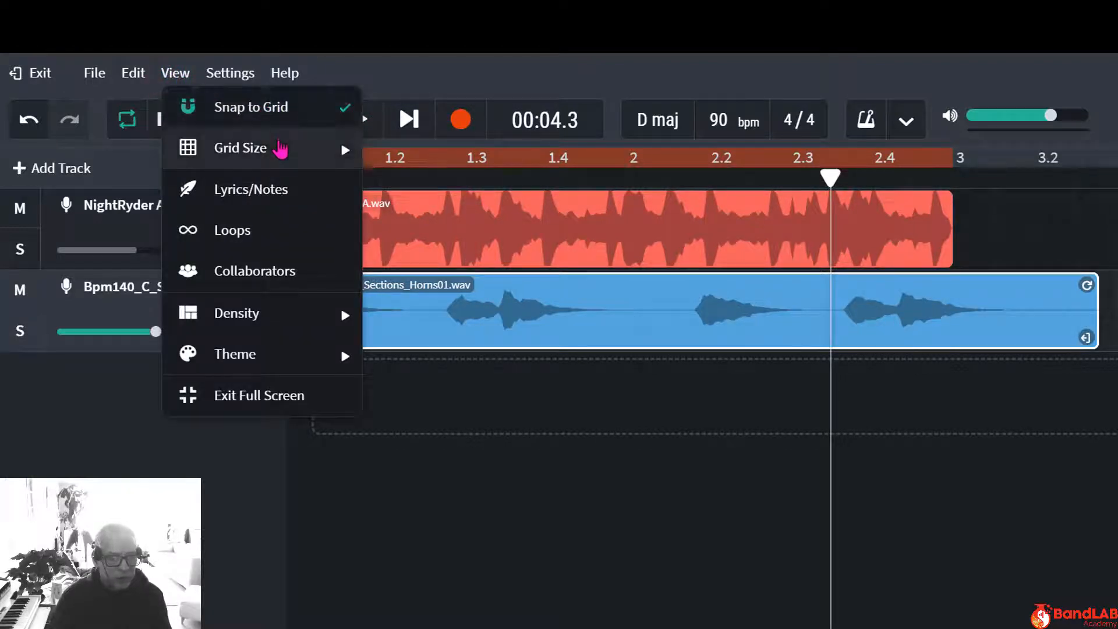
mouse_move(283, 149)
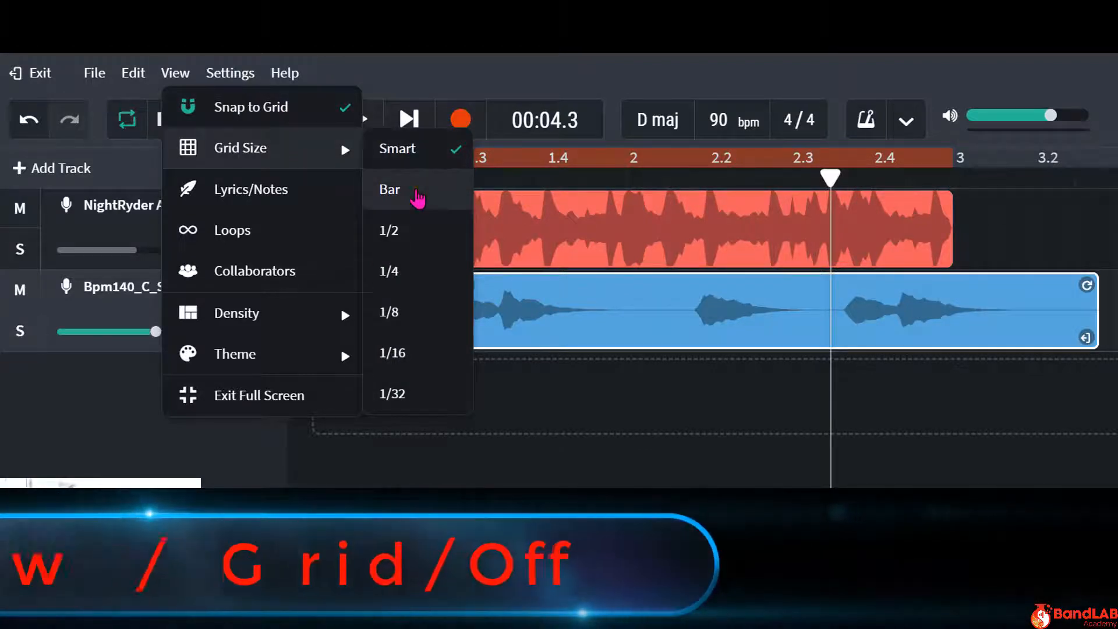
click(417, 188)
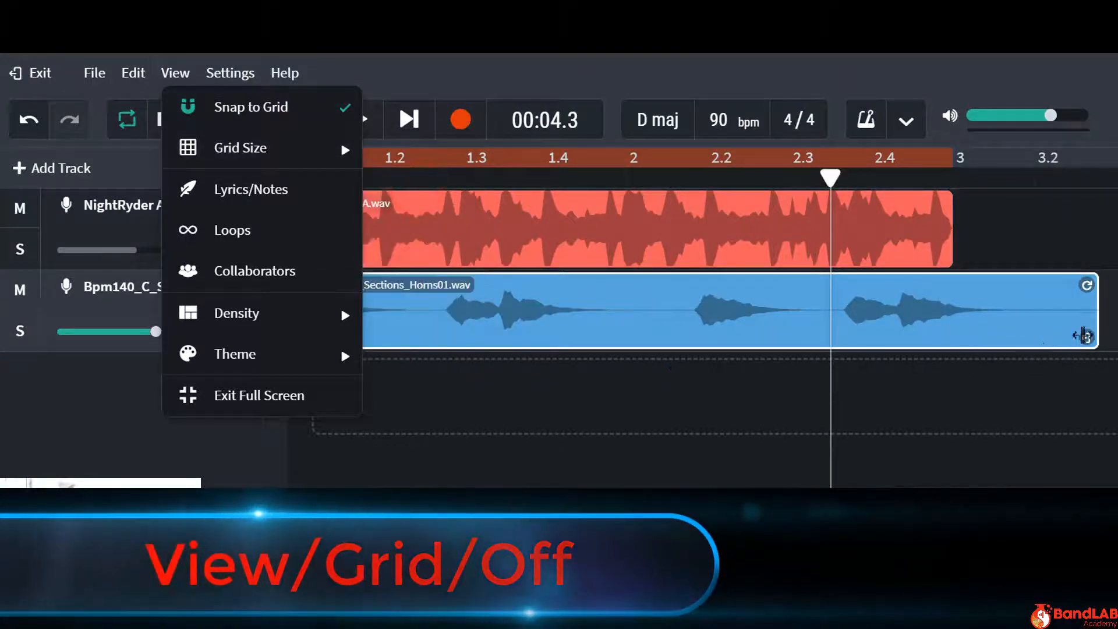
drag(1087, 338, 978, 349)
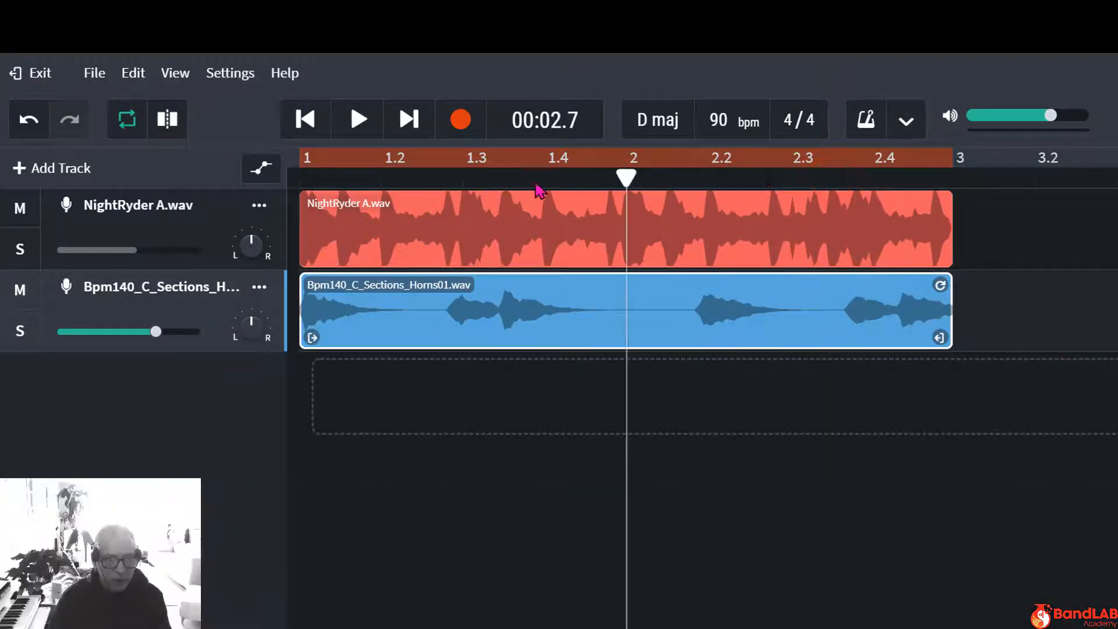
Turn off Snap to Grid so the playhead and regions can be positioned freely
key(Home)
click(551, 186)
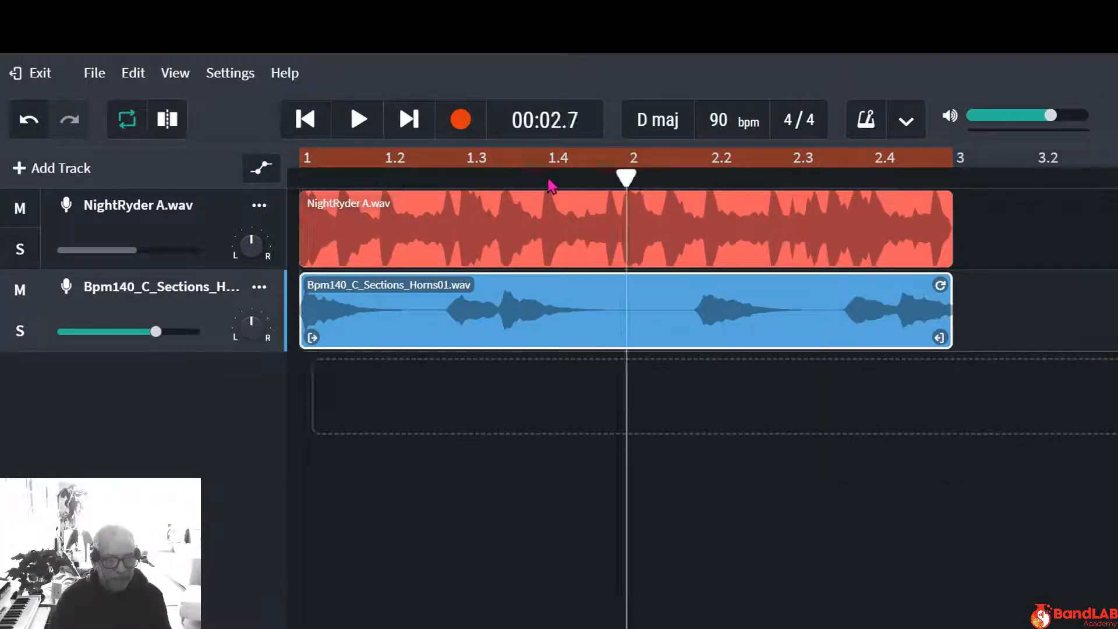
drag(805, 177, 702, 197)
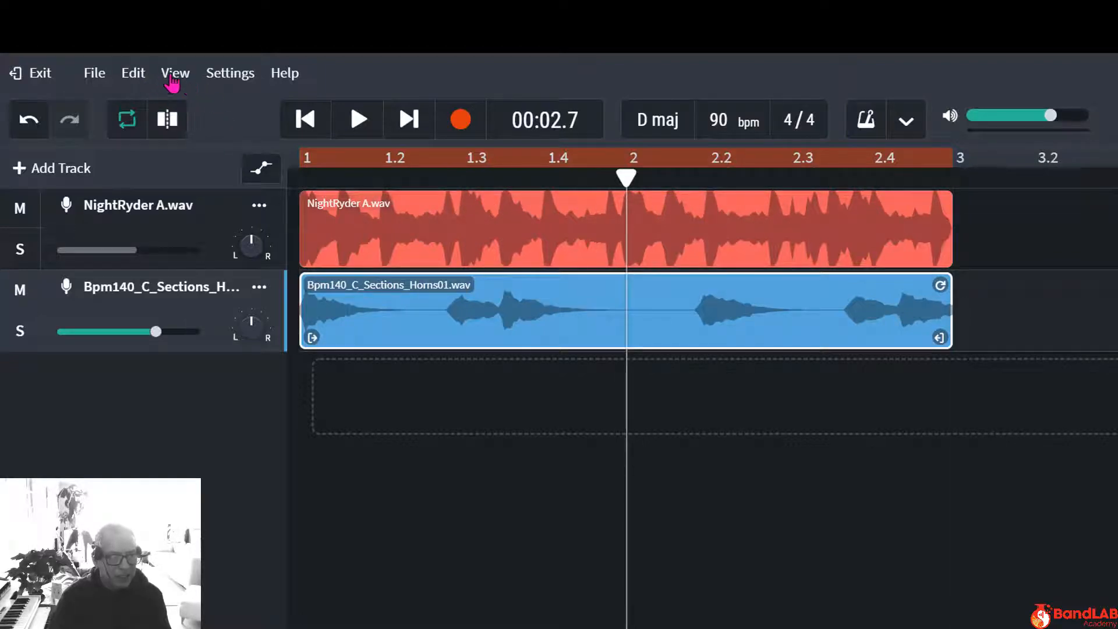
click(173, 74)
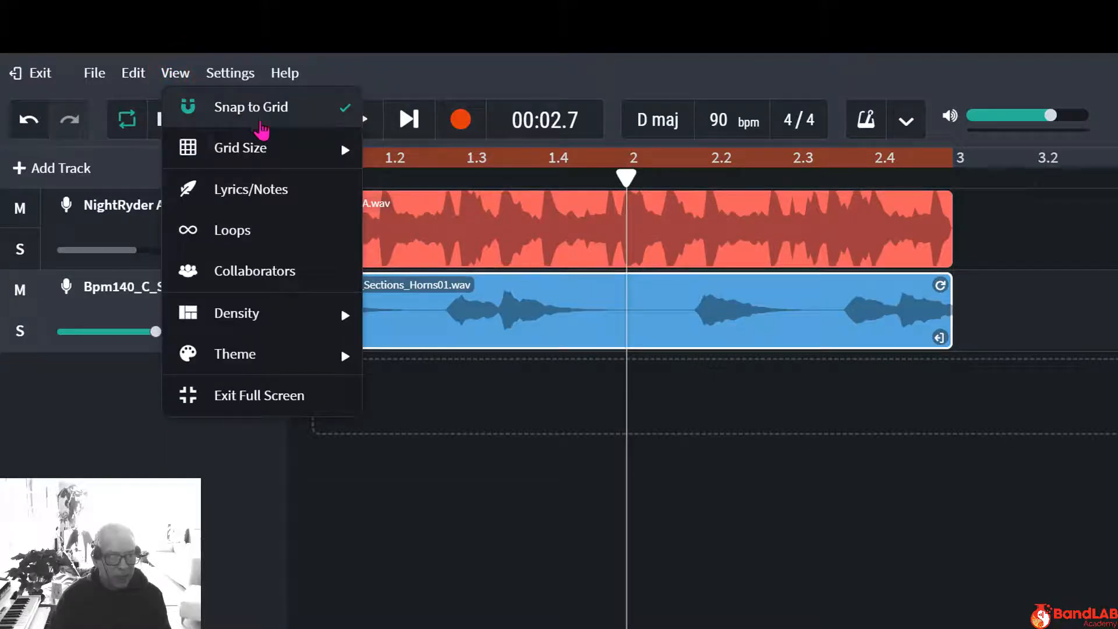
mouse_move(280, 156)
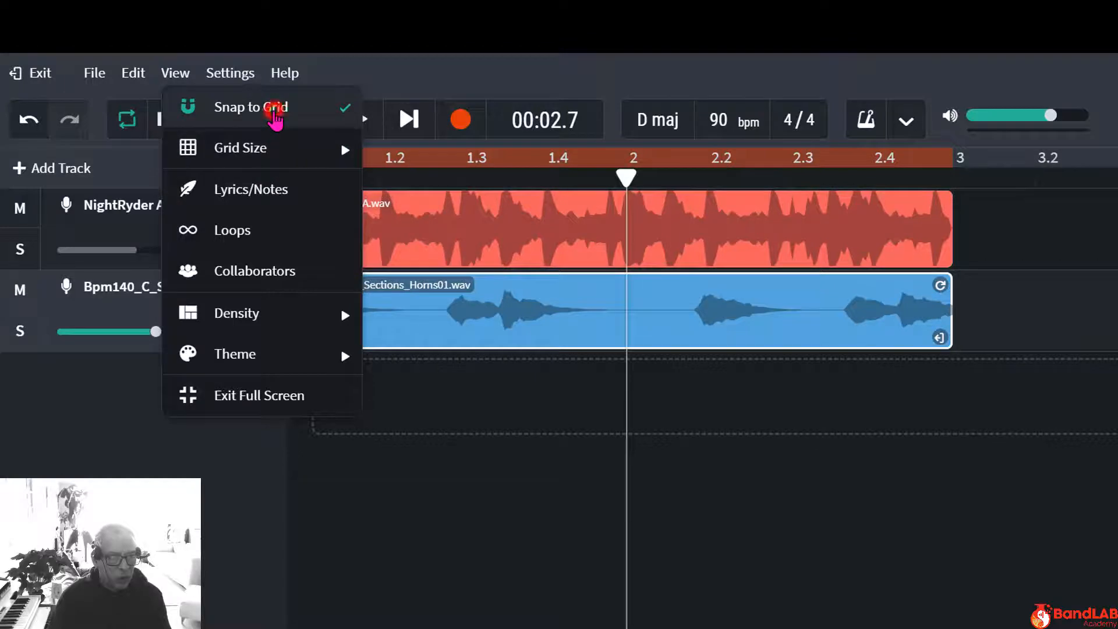
click(274, 110)
Slice the horns region at about 4.4 seconds, right before its last two horn hits
drag(627, 173, 704, 175)
drag(795, 205, 842, 212)
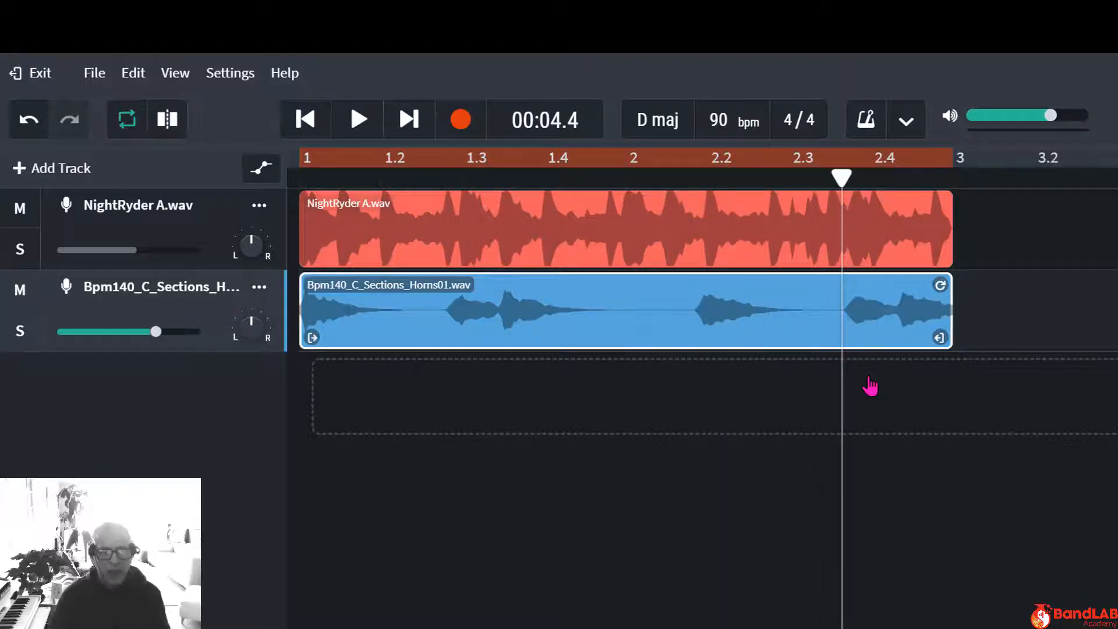
click(865, 324)
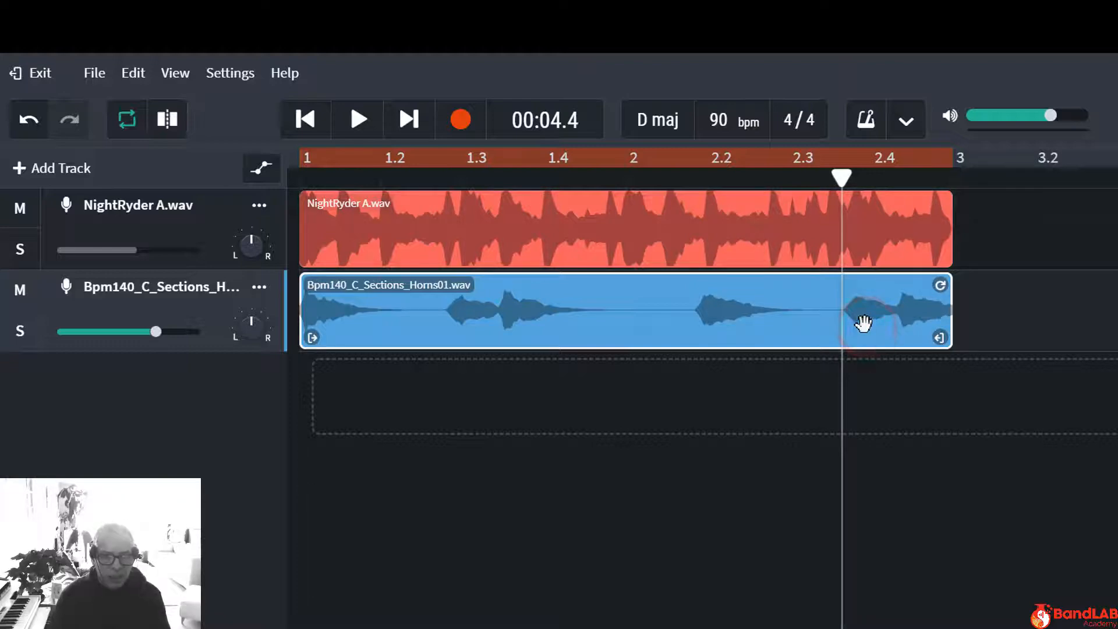
right_click(863, 324)
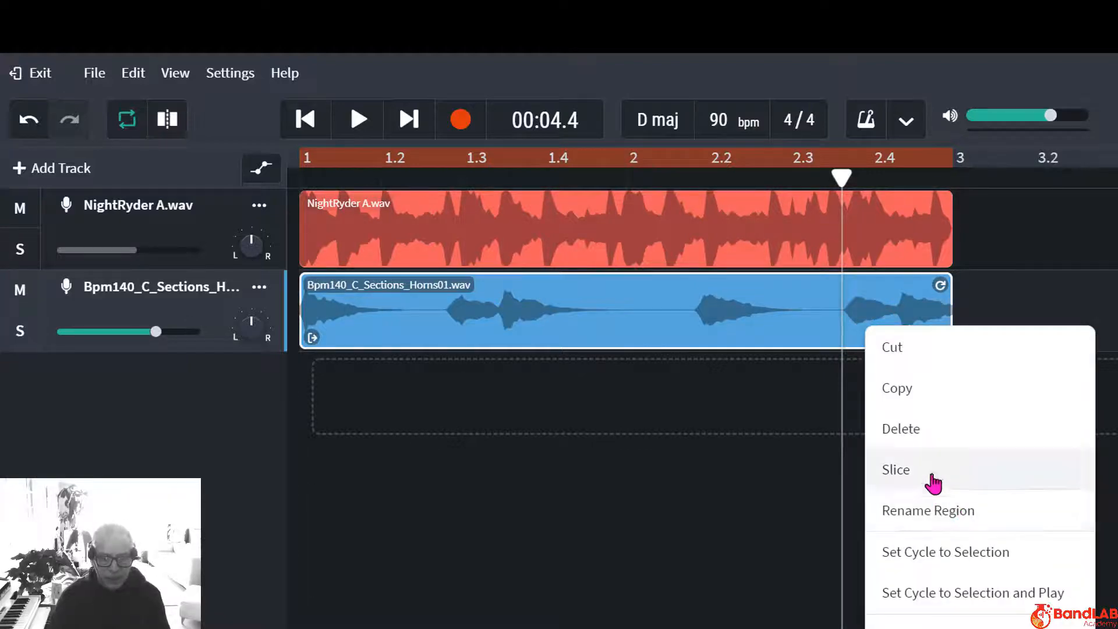
click(933, 482)
Shorten the end of the first horns region slightly and move the sliced-off horn piece a little earlier
drag(890, 313, 877, 334)
click(808, 334)
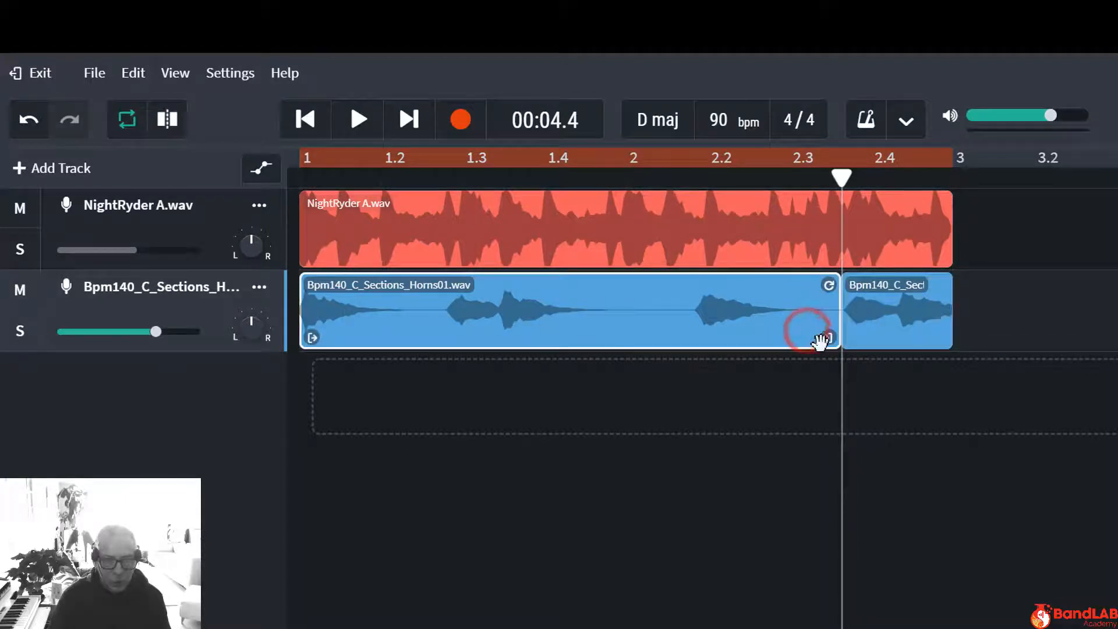
drag(827, 338, 801, 338)
drag(896, 320, 879, 324)
Play the loops from the start and shift the sliced horn piece slightly later, to end just past the drum loop
click(305, 119)
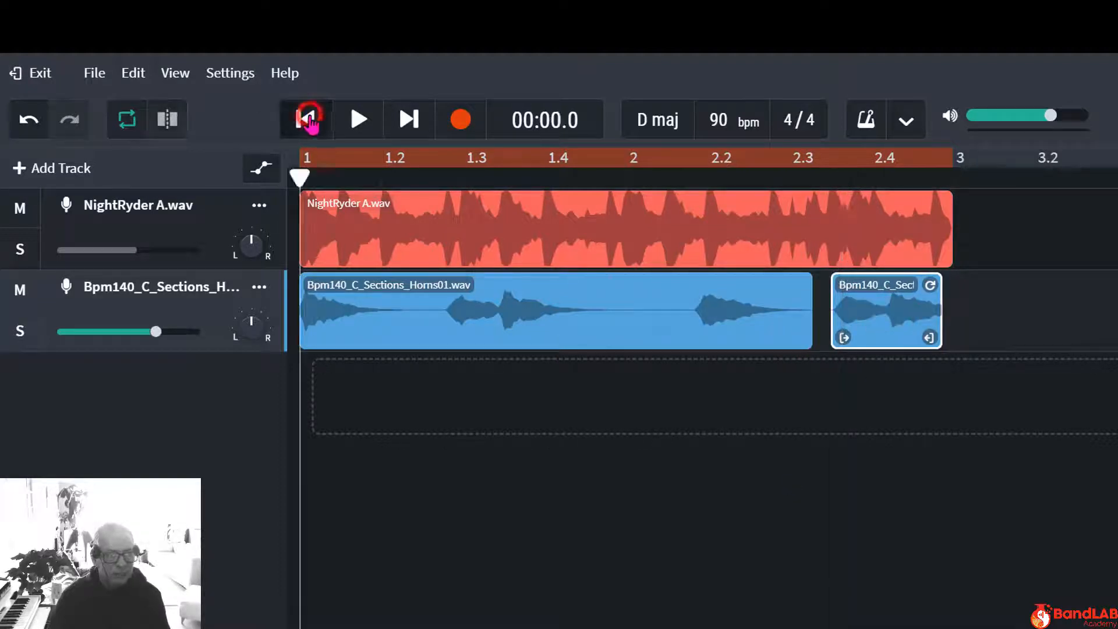
click(357, 120)
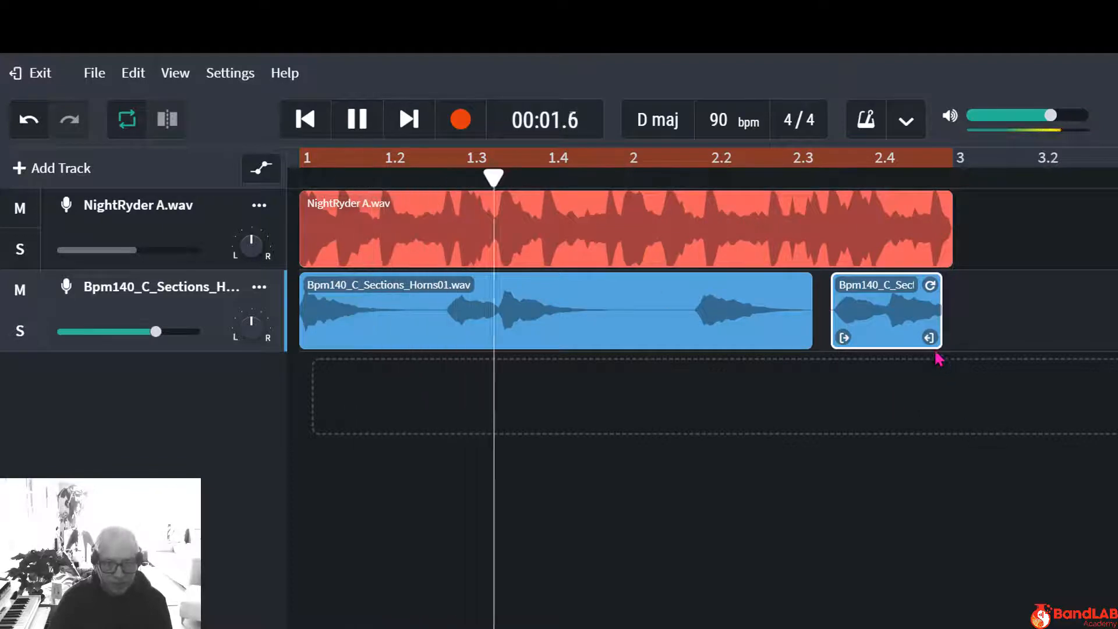
drag(874, 312, 898, 310)
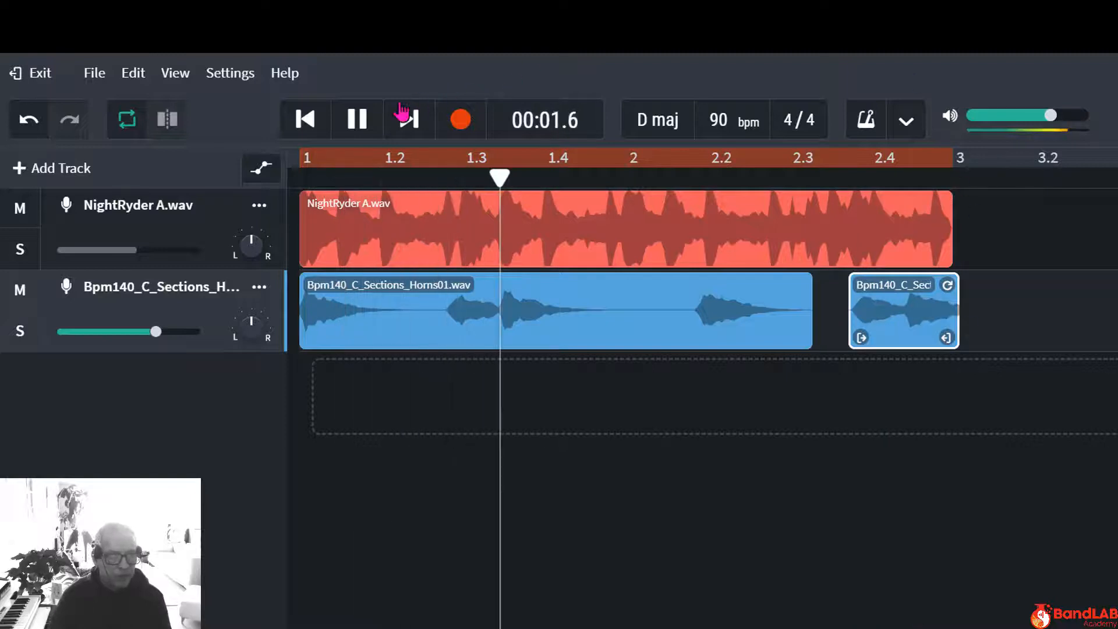
click(376, 119)
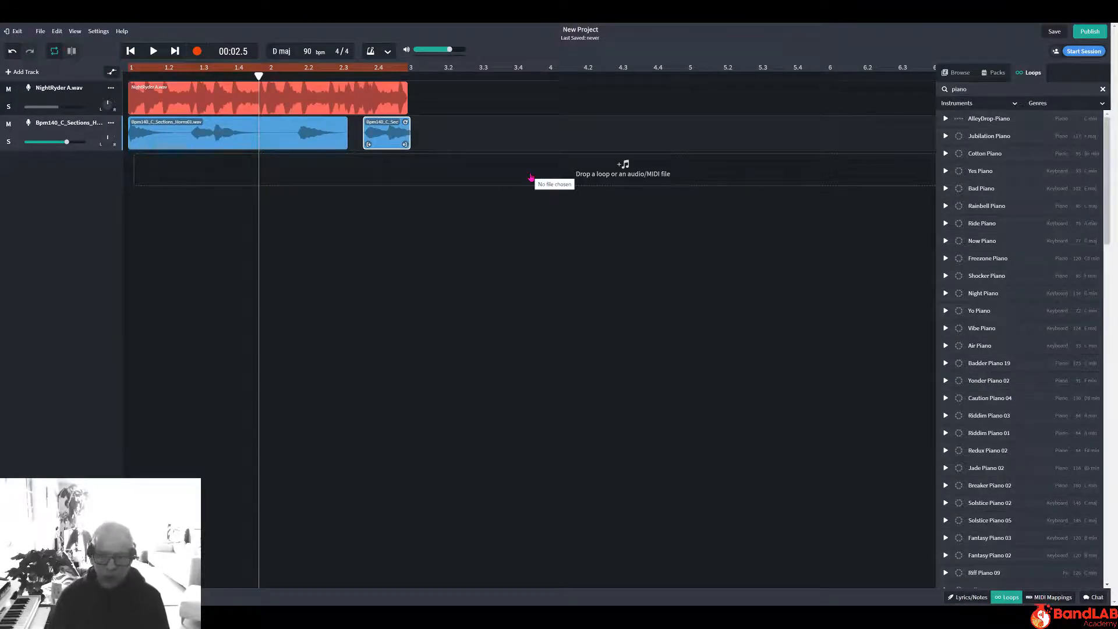
Import the vocal sample RP_count in.wav from the VOCALS folder in X Samples onto a new track
click(482, 171)
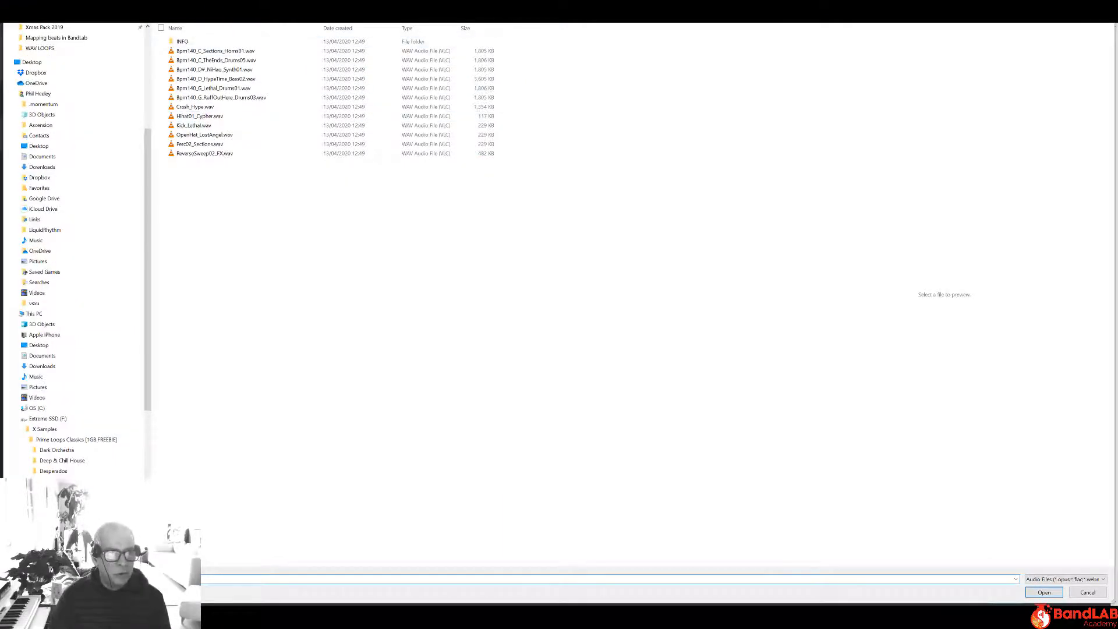
key(alt+Up)
key(alt+Up)
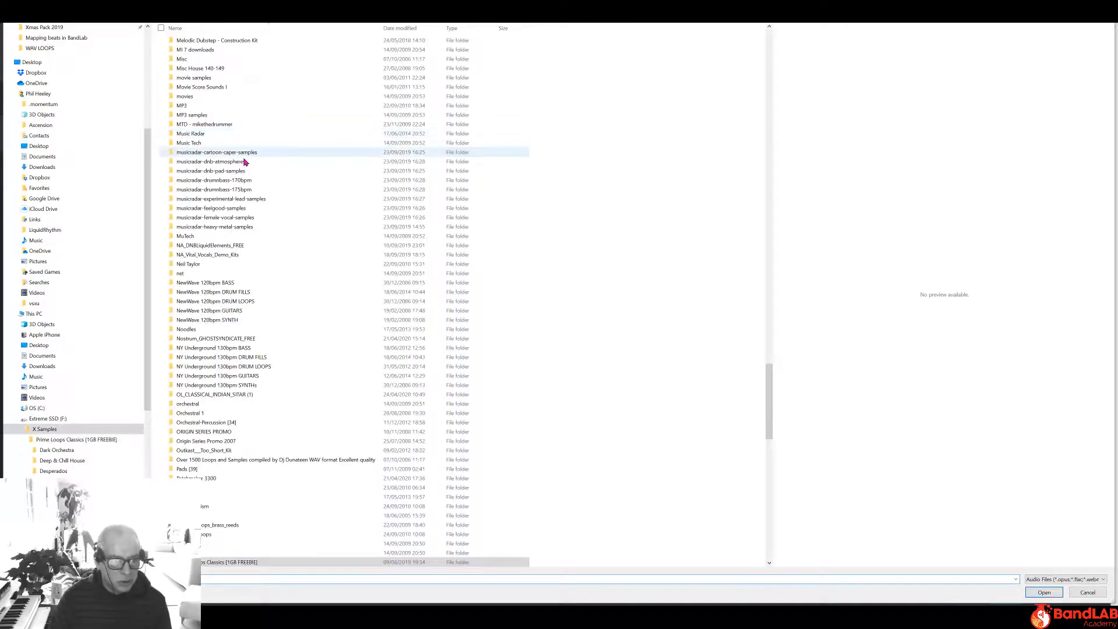
scroll(248, 168, down, 7)
scroll(259, 198, down, 20)
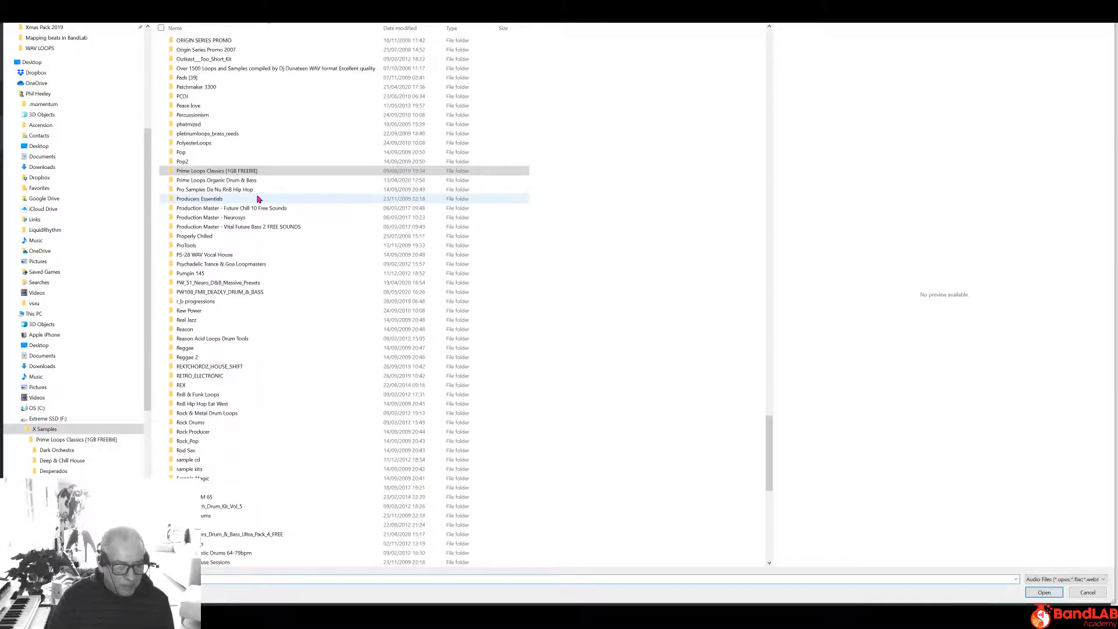
scroll(239, 295, down, 3)
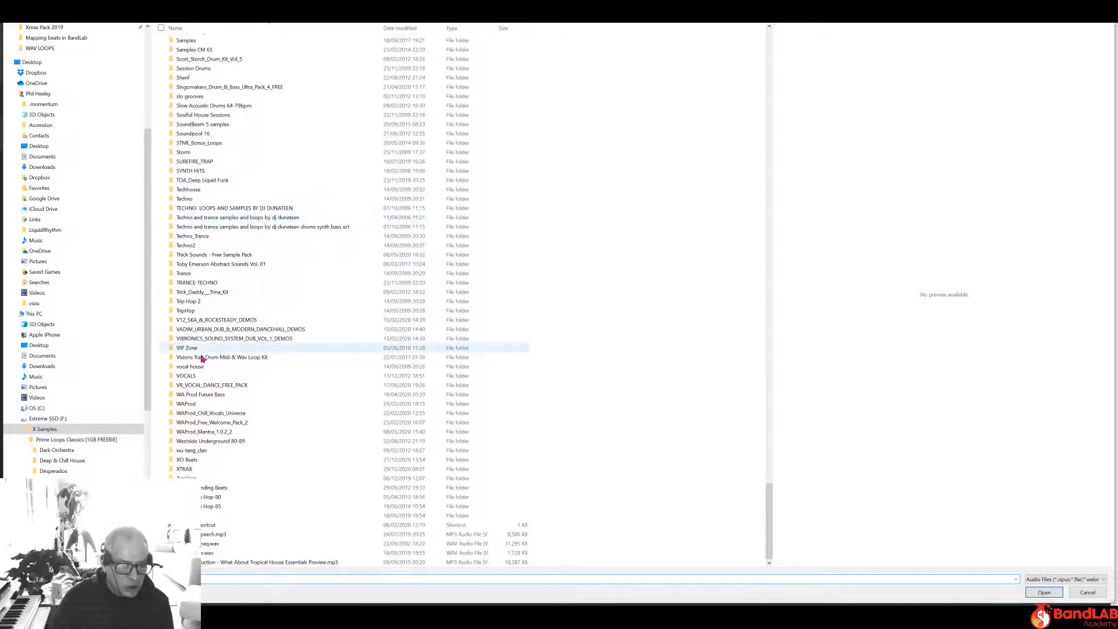
double_click(194, 376)
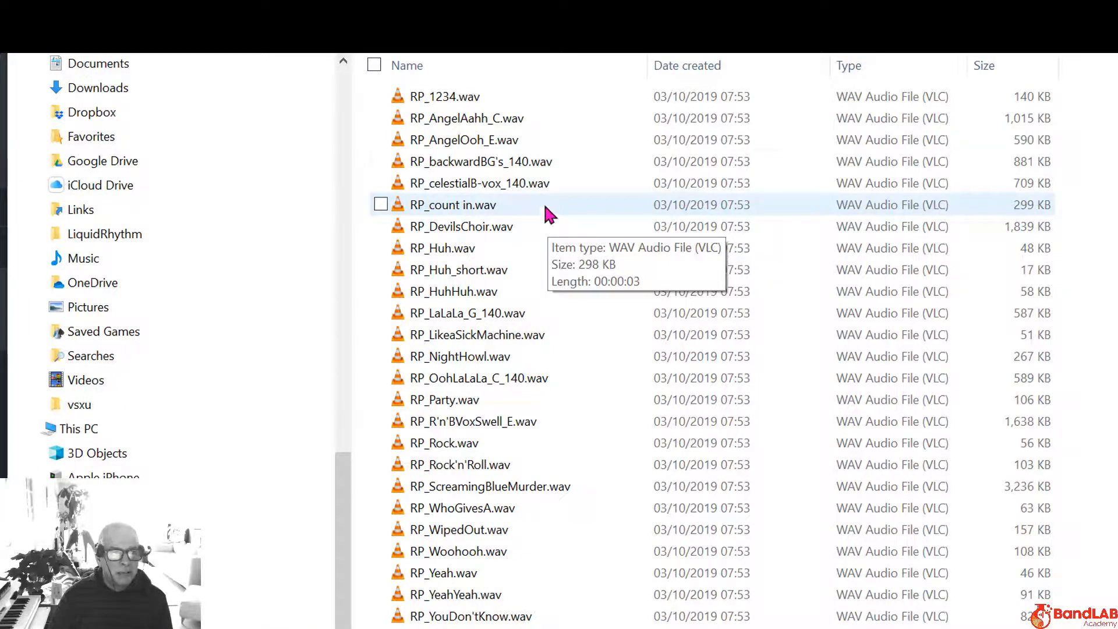
click(505, 205)
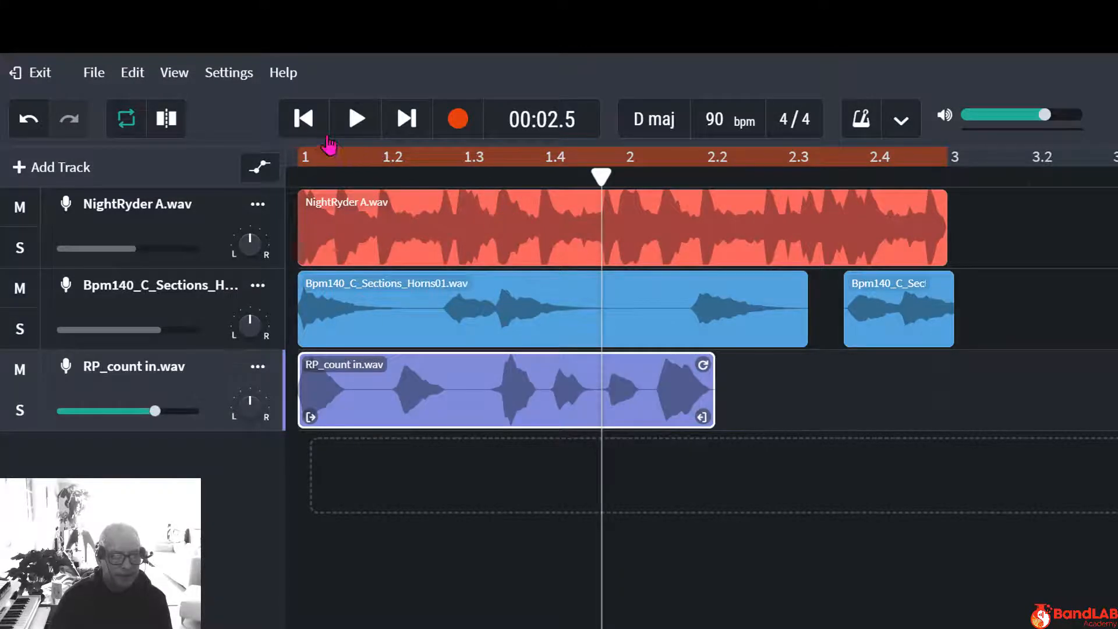
Play the count-in vocal with the drums and horns from the start, twice
click(305, 119)
click(352, 119)
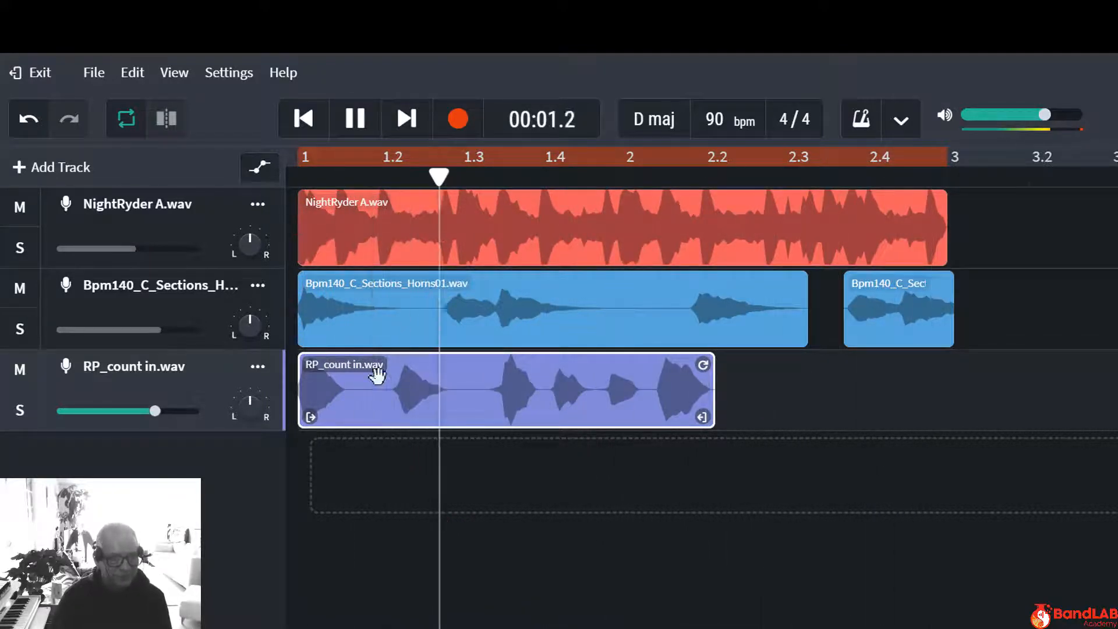
click(349, 131)
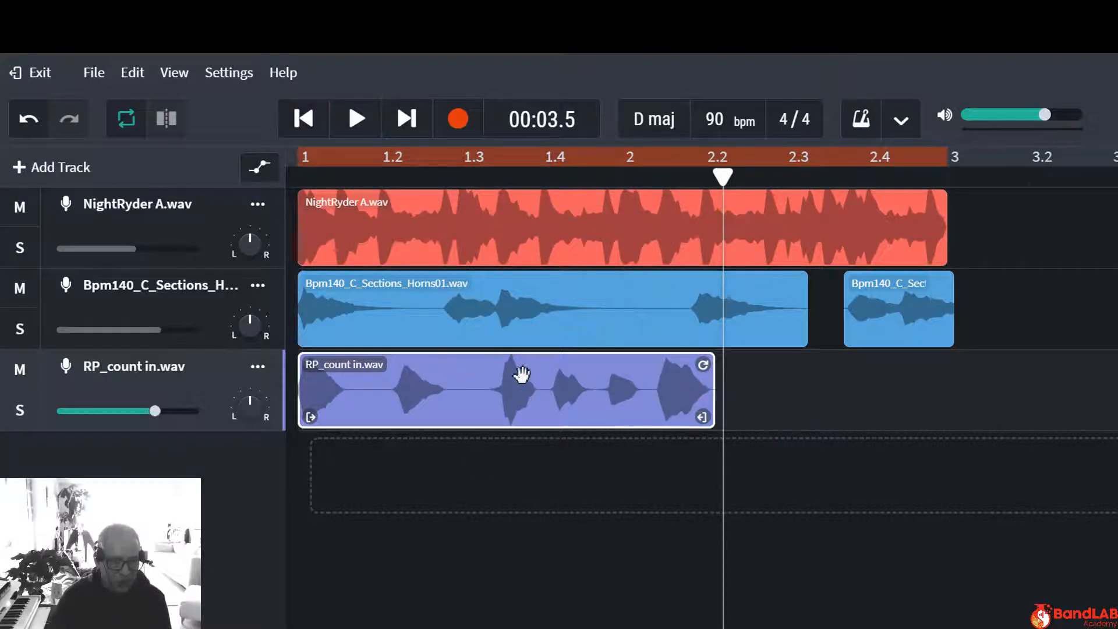
click(313, 127)
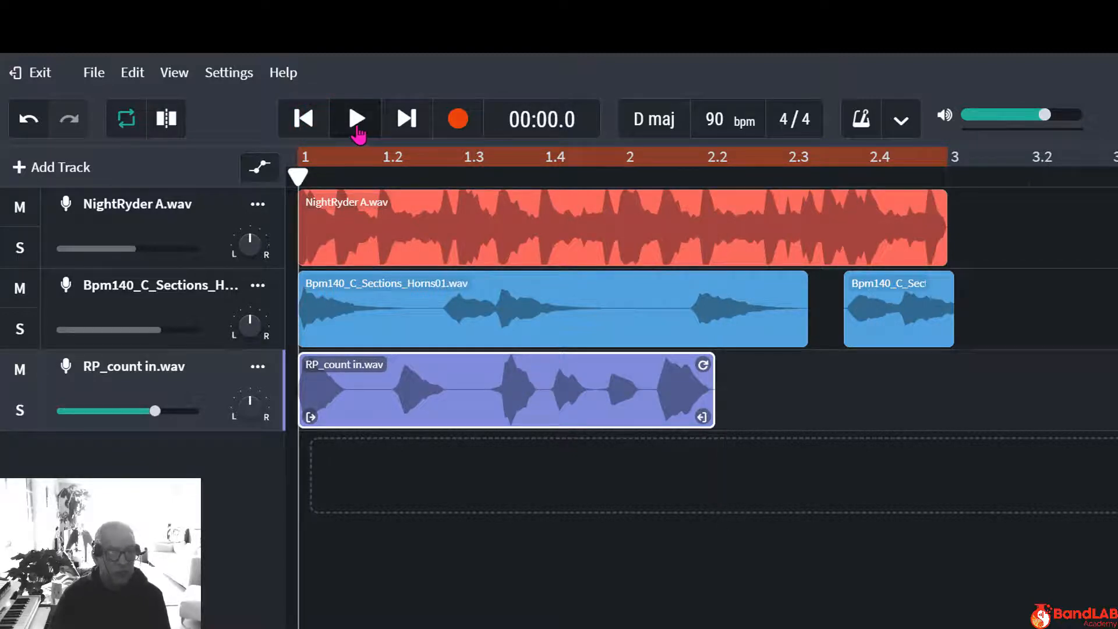
click(357, 129)
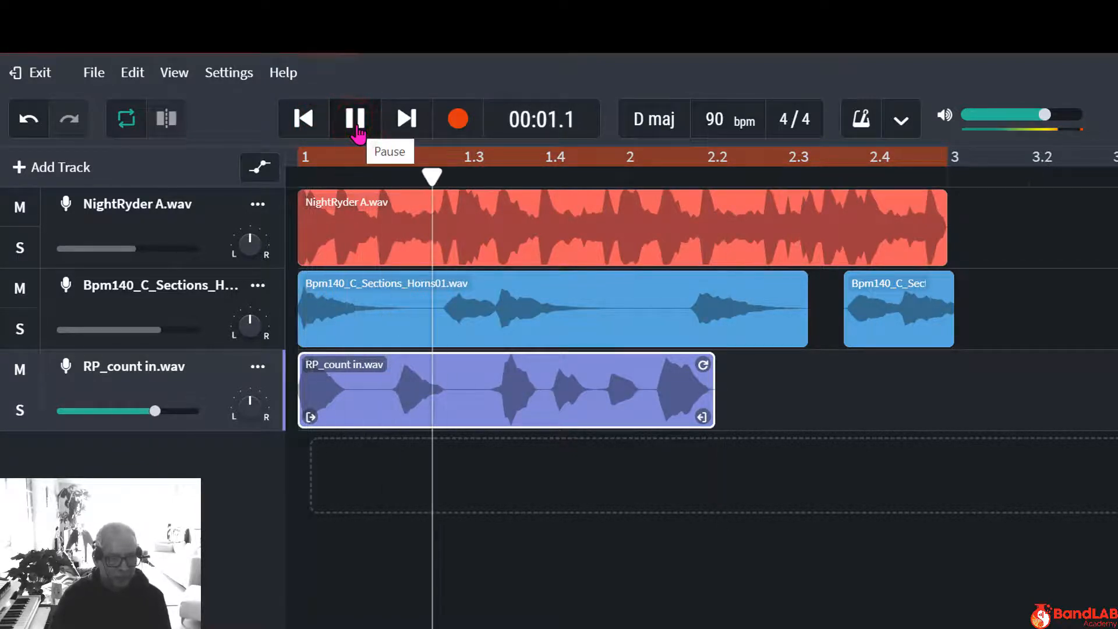
click(356, 129)
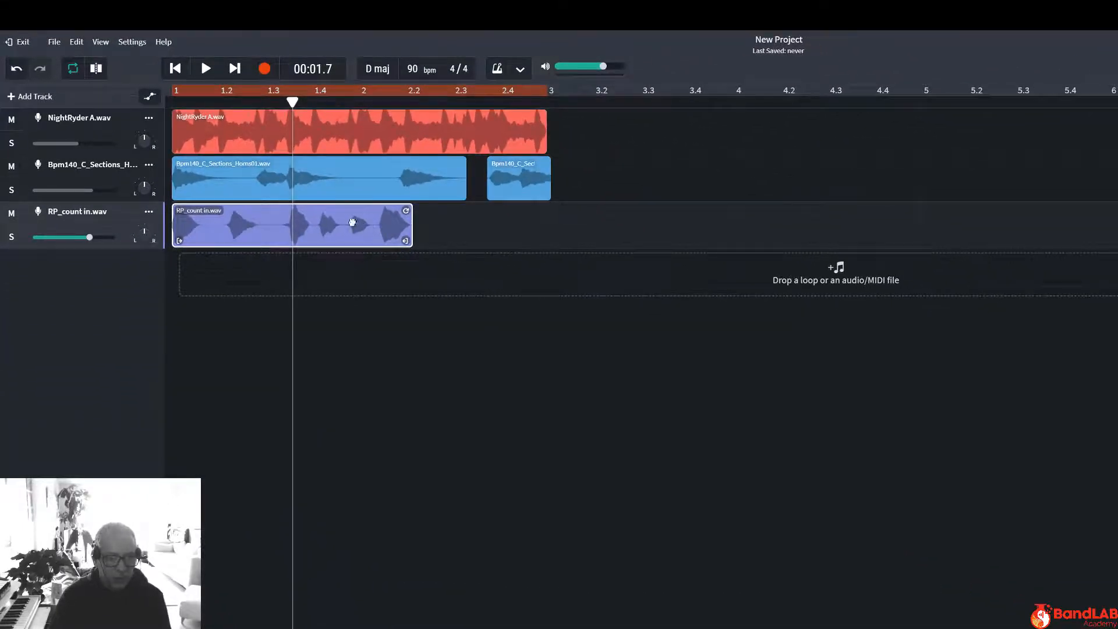
Speed up the RP_count in region to 1.05x with AudioStretch, keeping its pitch
right_click(352, 223)
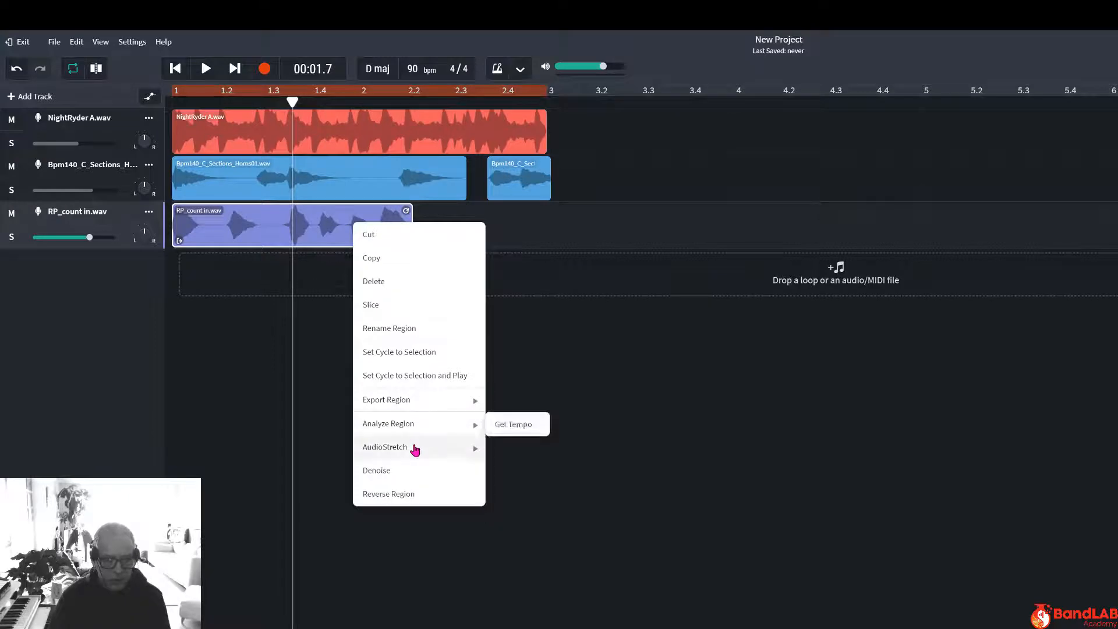
mouse_move(414, 450)
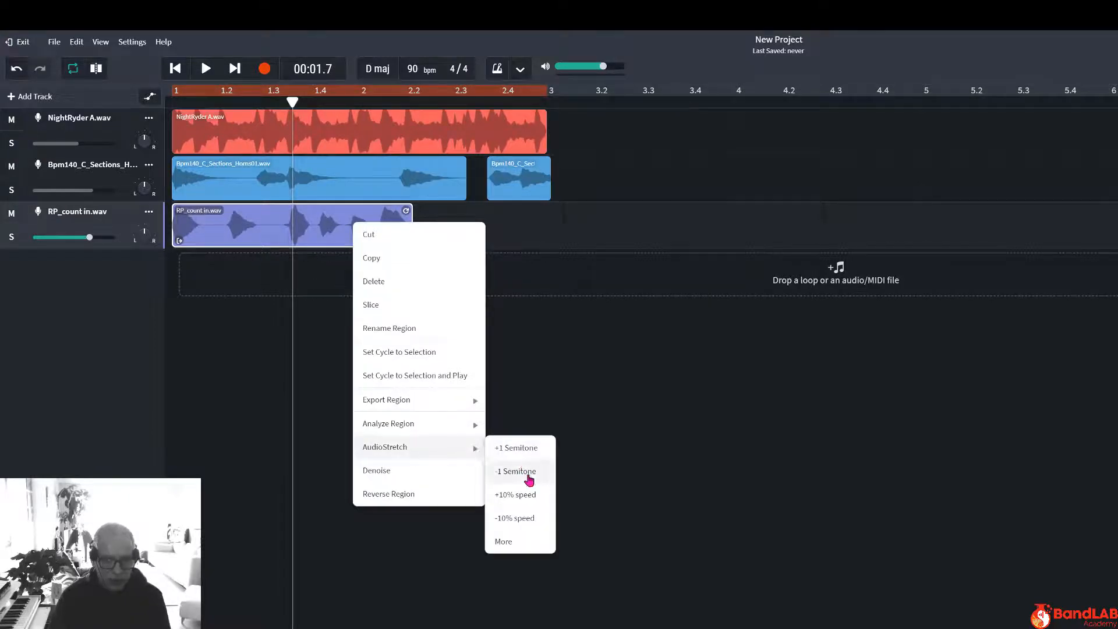
click(518, 543)
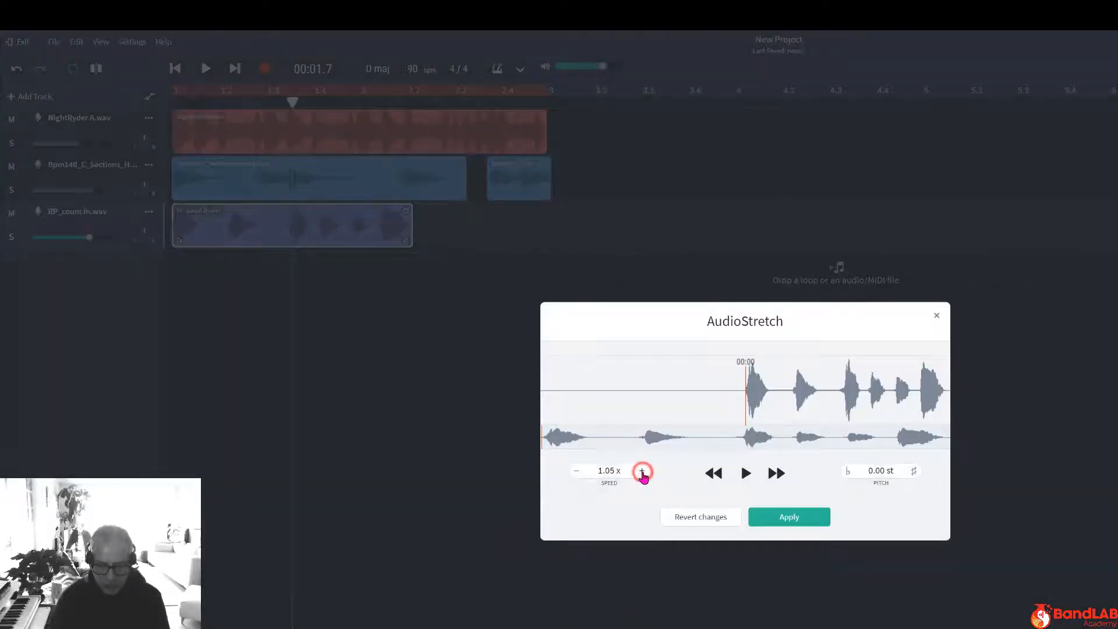
click(776, 518)
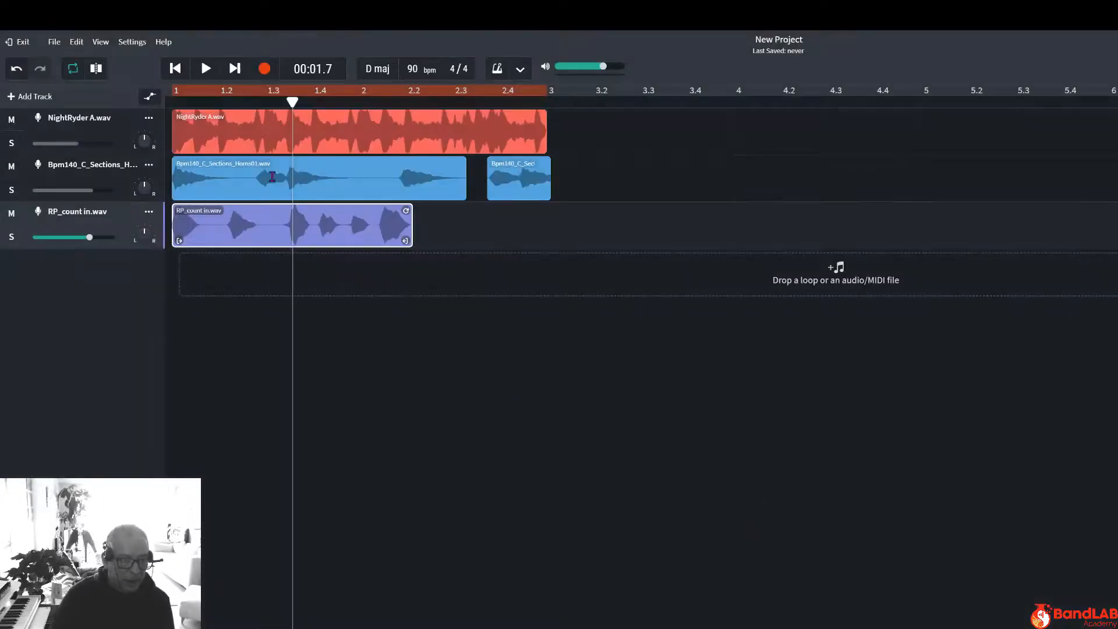
click(265, 218)
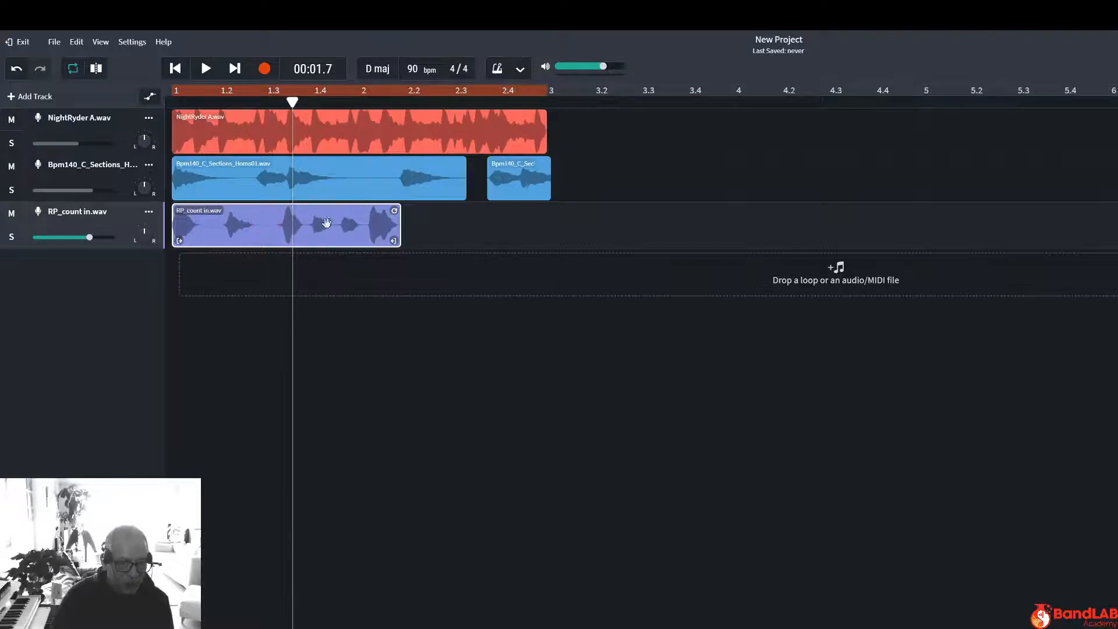
Play the drums, horns and stretched count-in from the start, twice, to check the vocal's timing
click(175, 69)
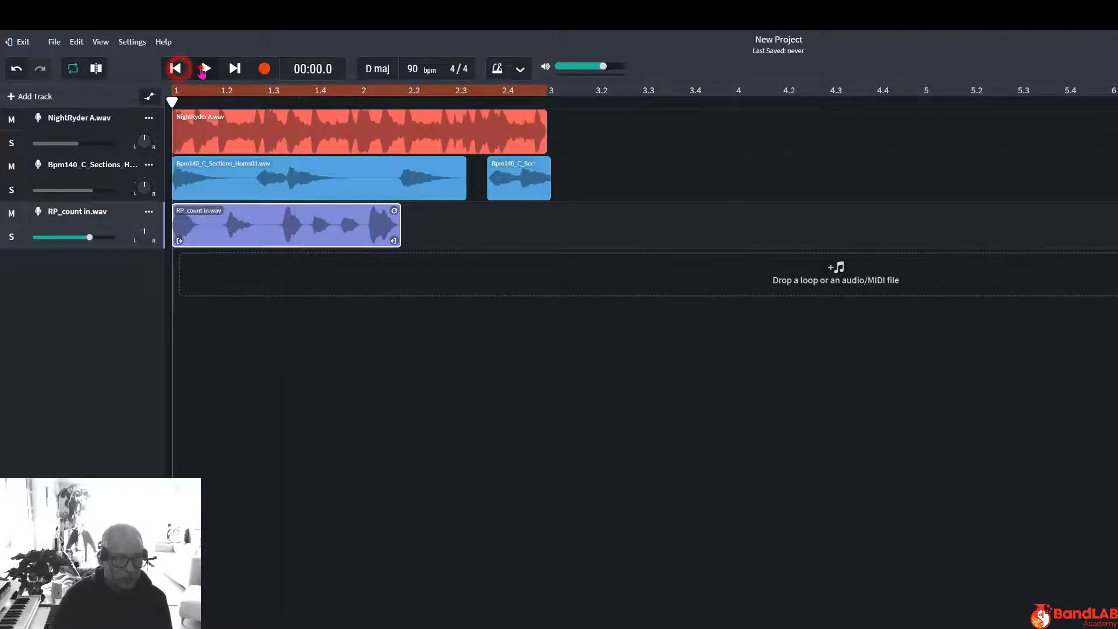
click(205, 68)
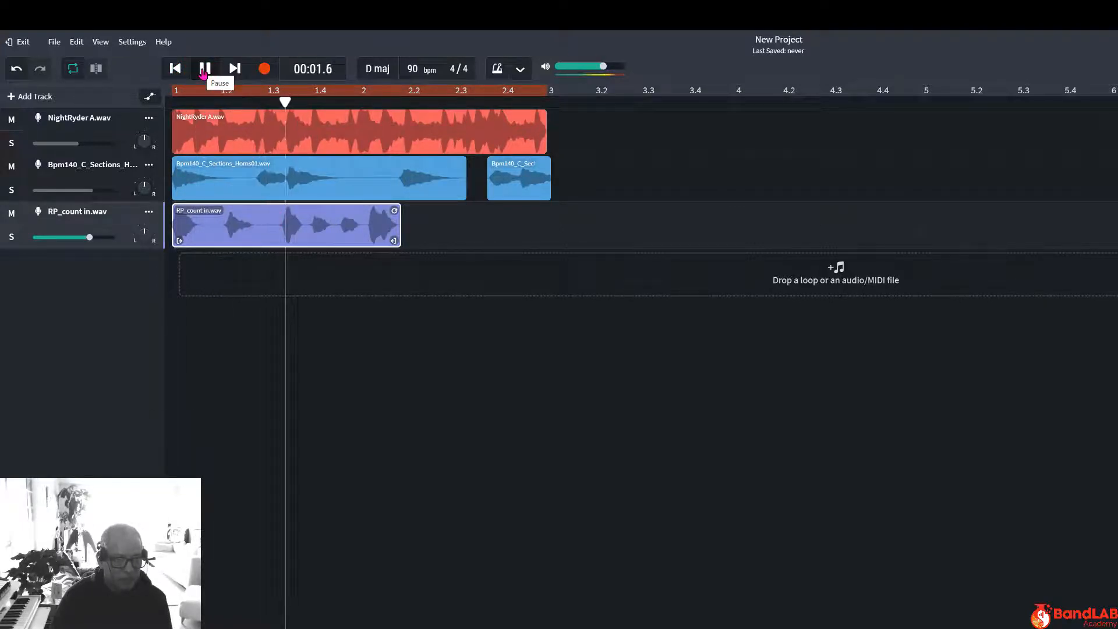
click(205, 70)
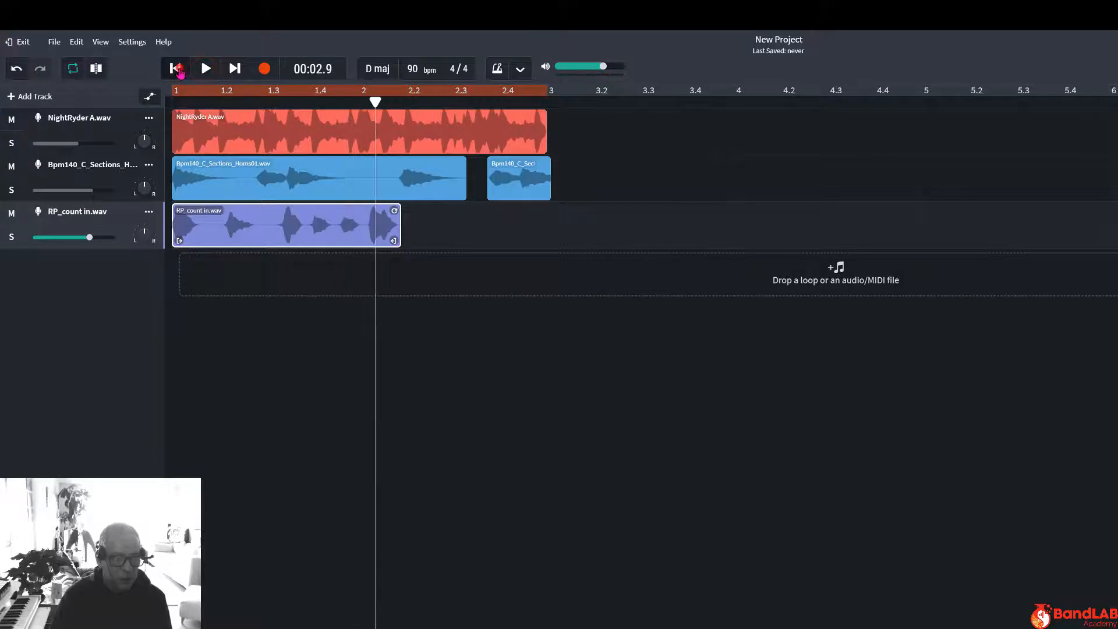
click(176, 70)
click(205, 69)
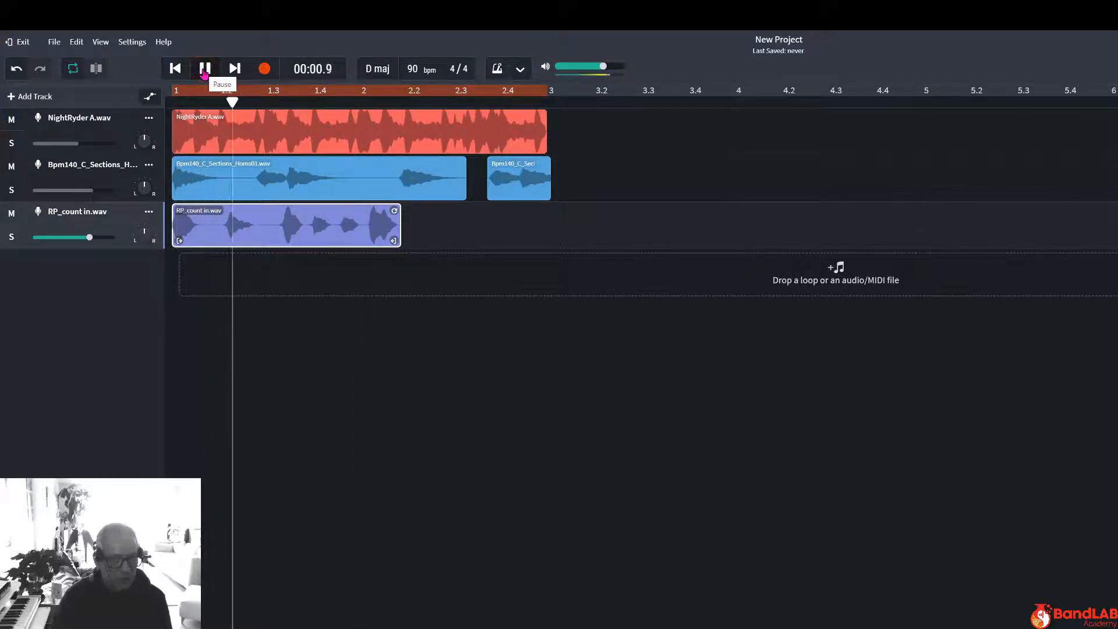
click(204, 75)
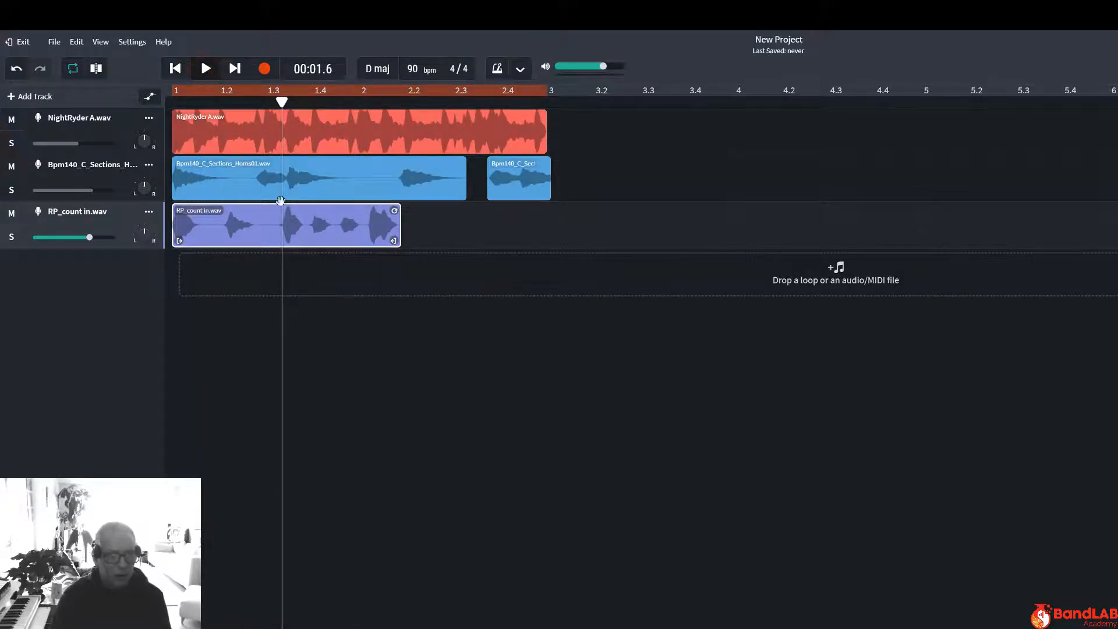
Raise the RP_count in region's AudioStretch speed to 1.10x and apply it
right_click(316, 225)
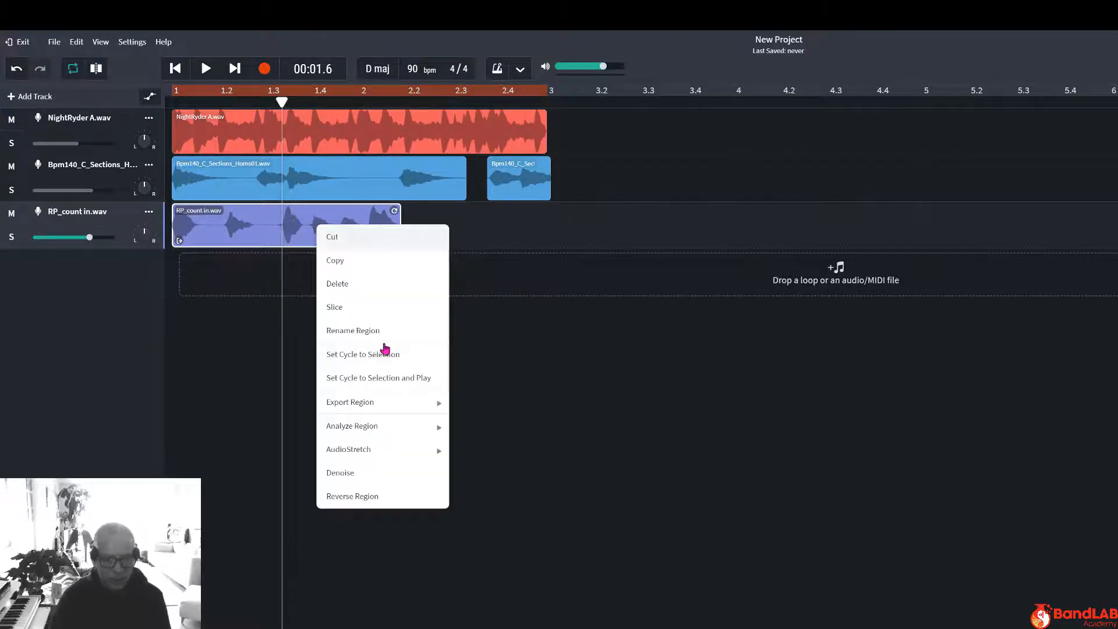
mouse_move(434, 451)
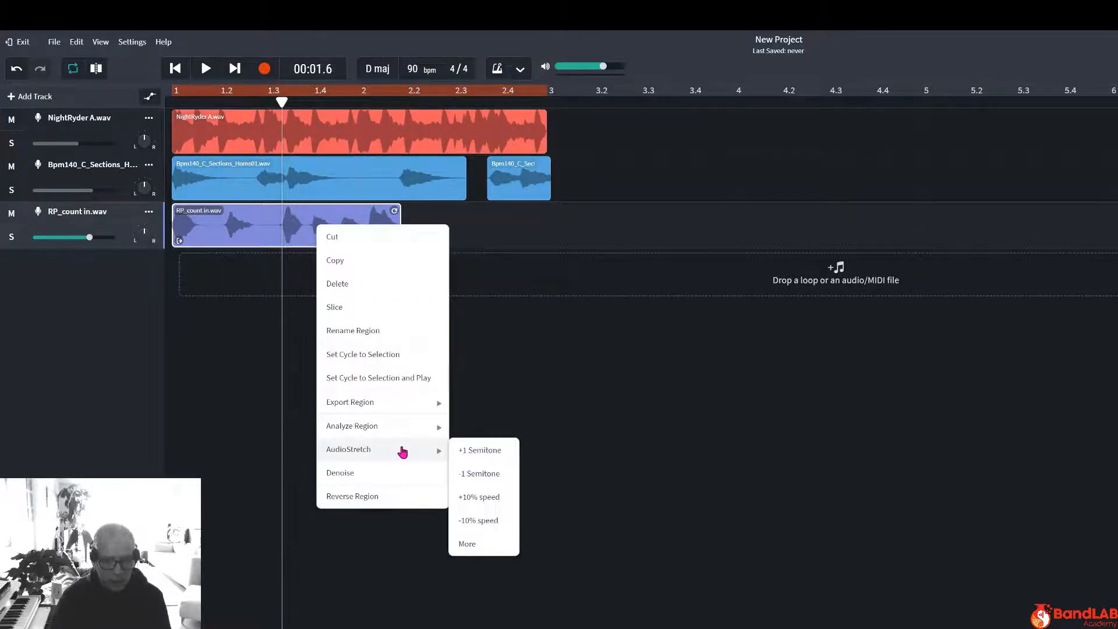
click(475, 545)
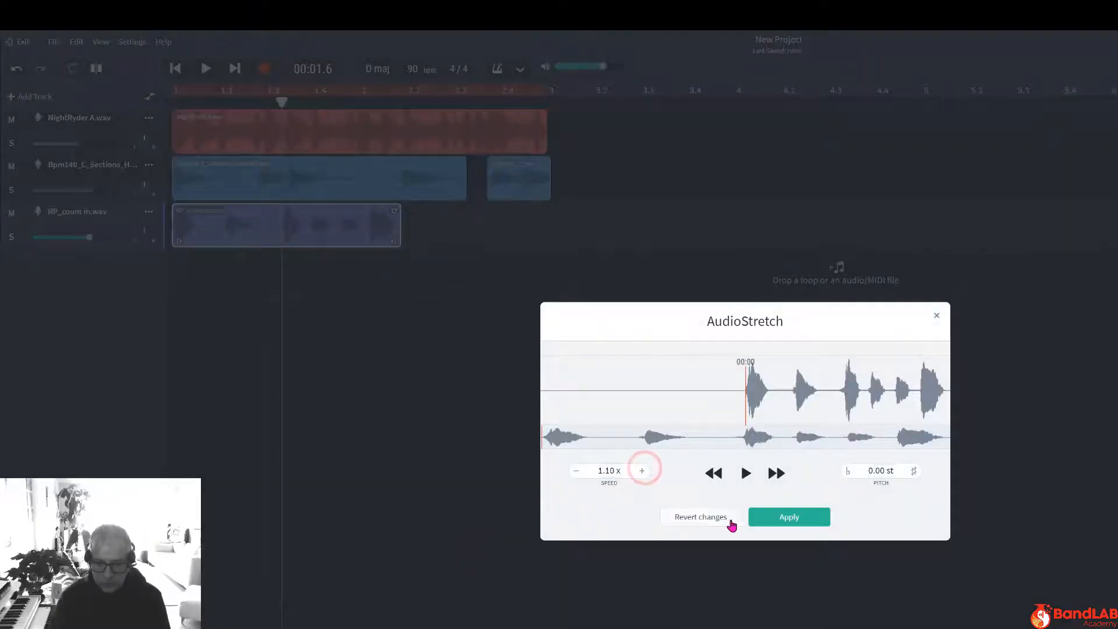
click(777, 522)
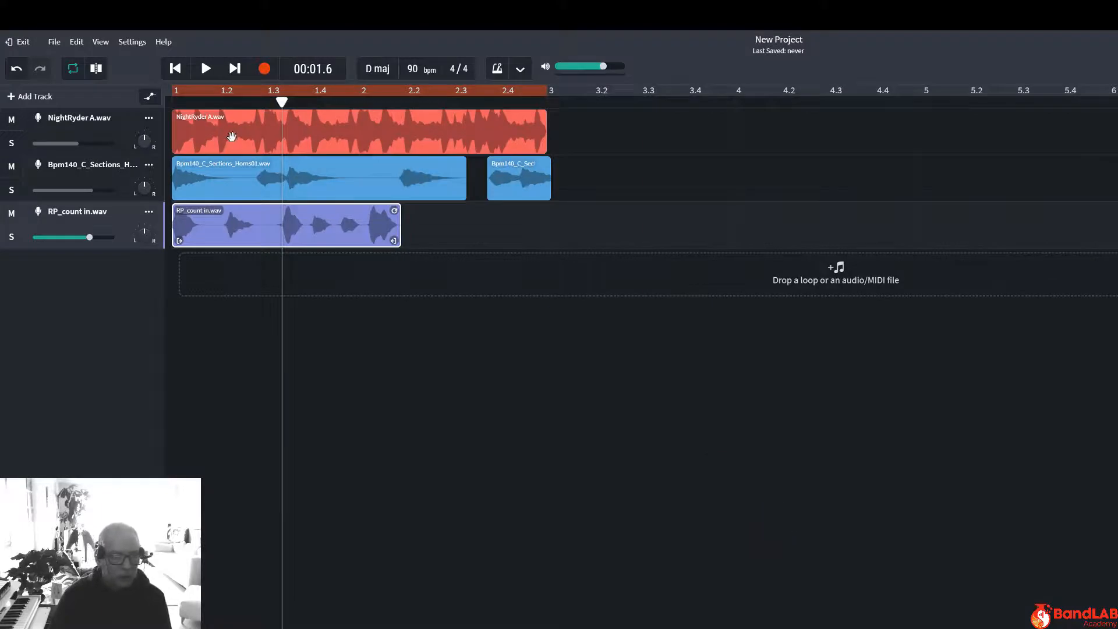
Play all three tracks from the start, twice, to check the faster count-in against the drums
click(182, 73)
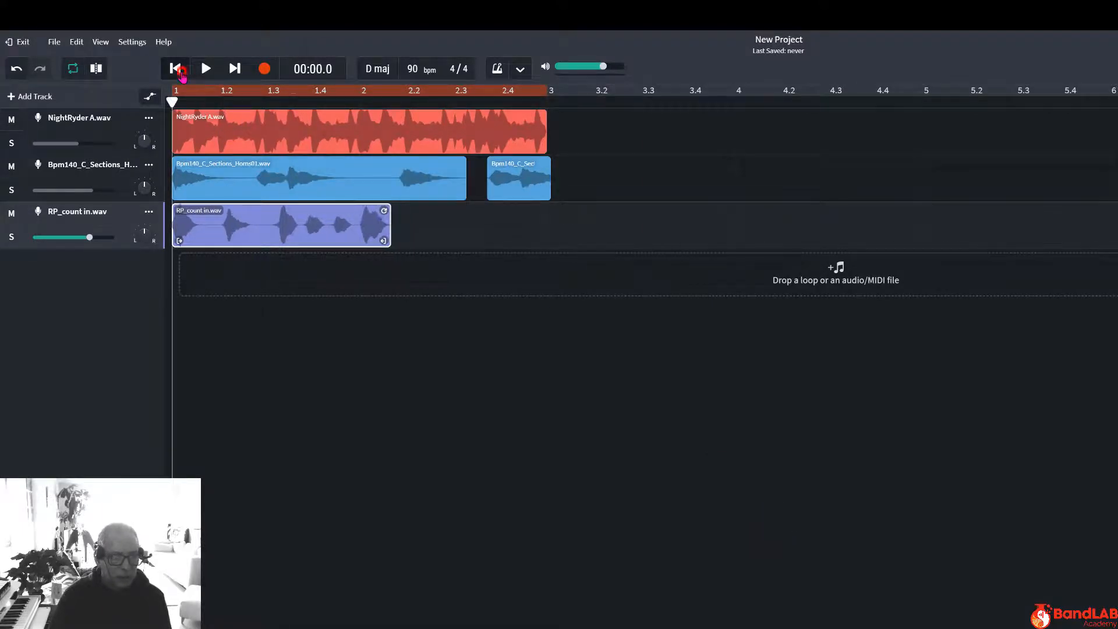
click(205, 69)
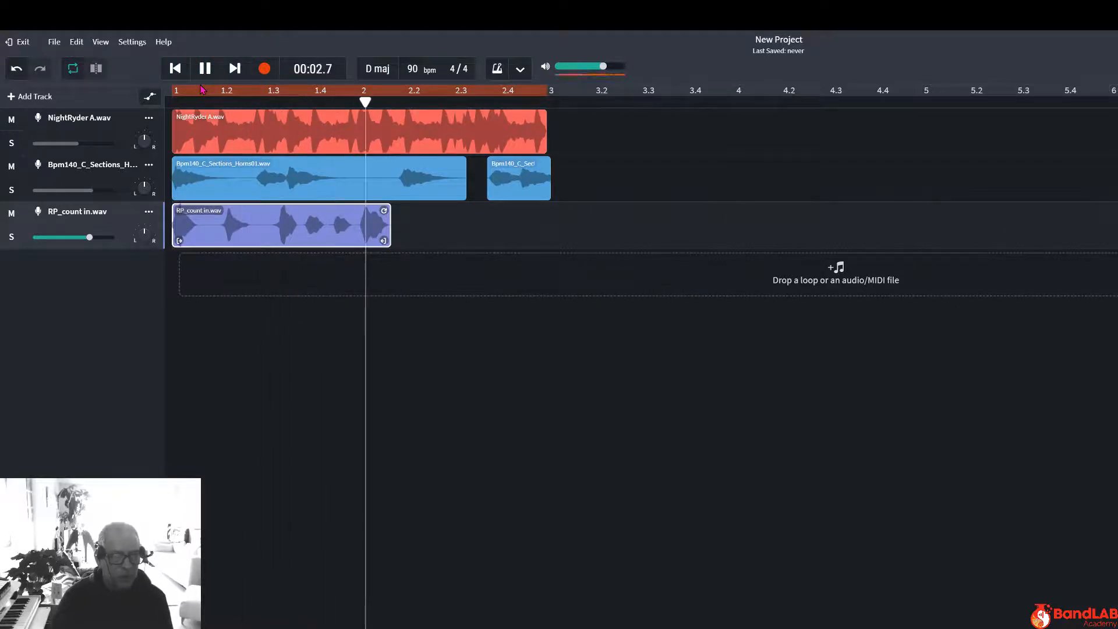
click(205, 68)
click(175, 70)
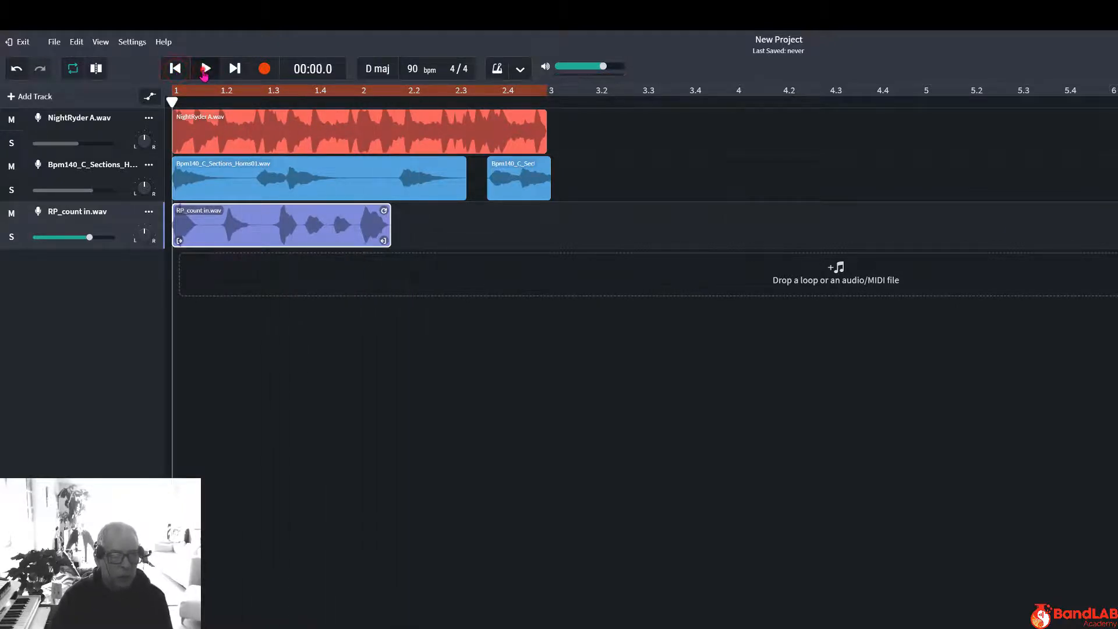
click(205, 69)
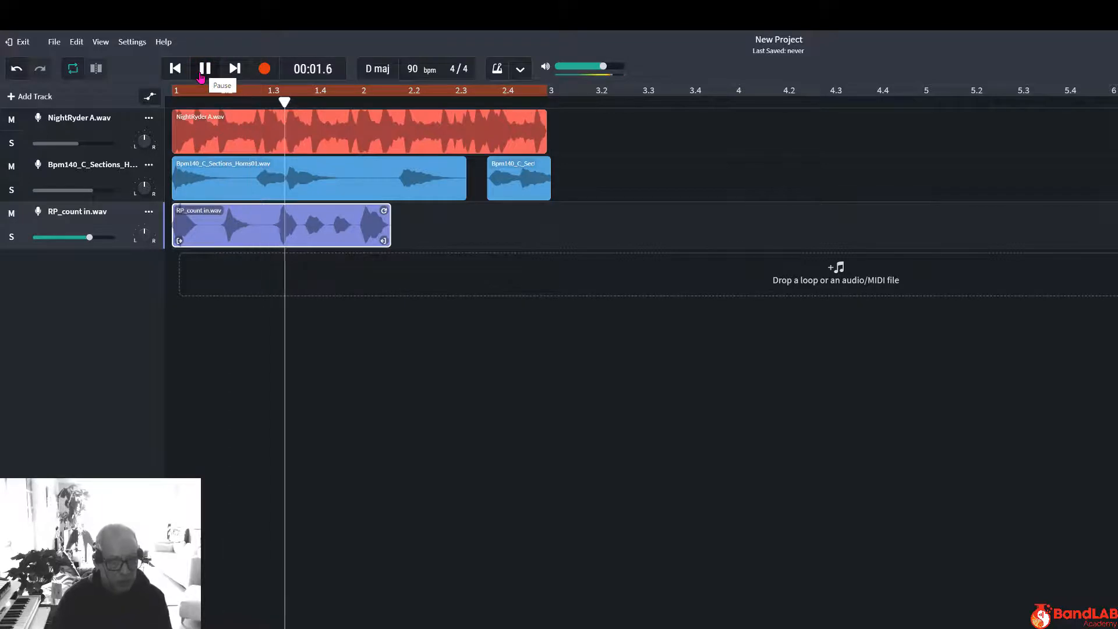
click(204, 72)
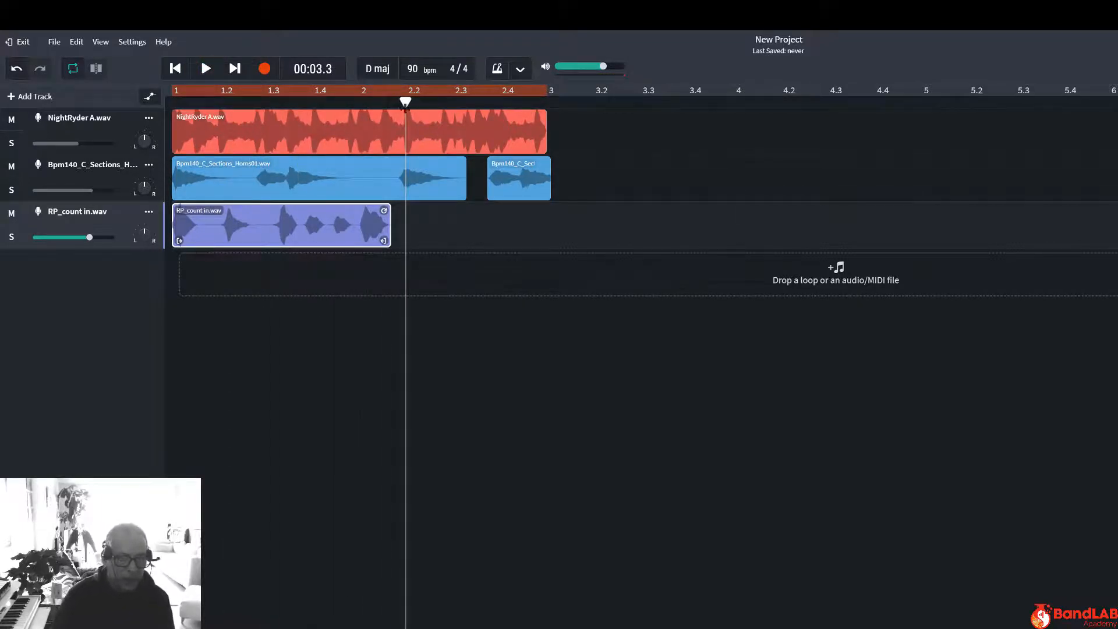
Slice the RP_count in region around beat 1.3, just before its third word
drag(405, 102, 272, 126)
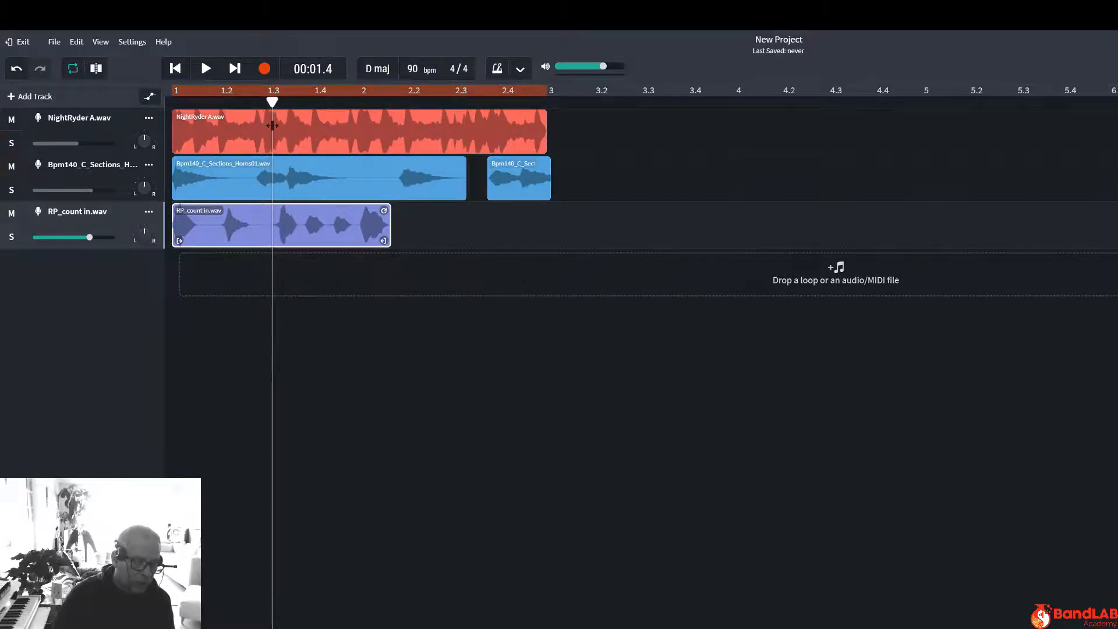
right_click(306, 232)
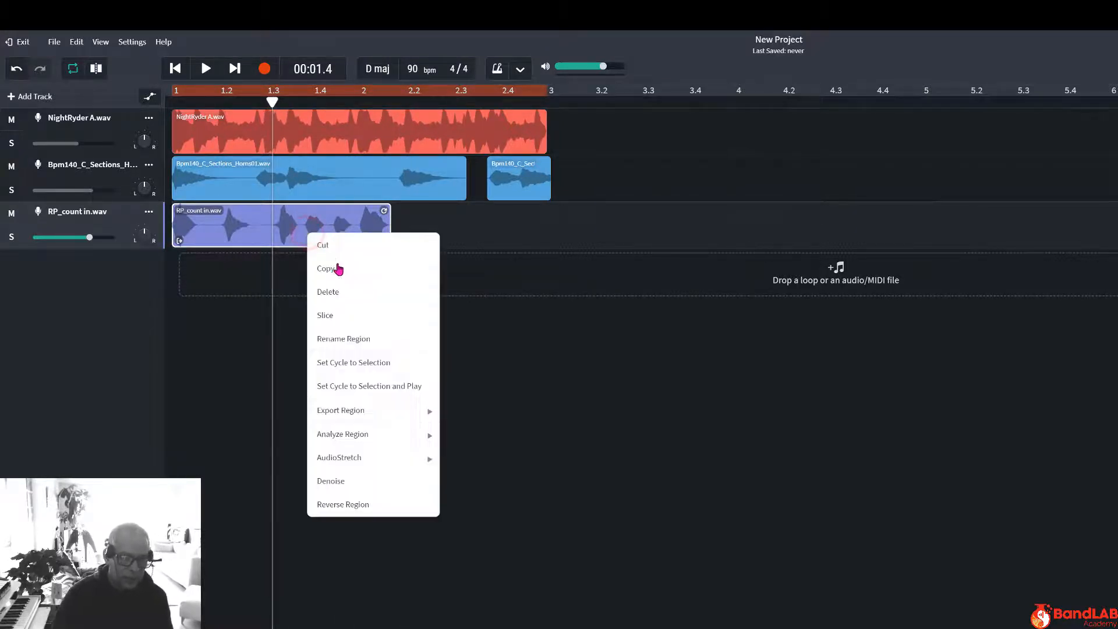
click(336, 318)
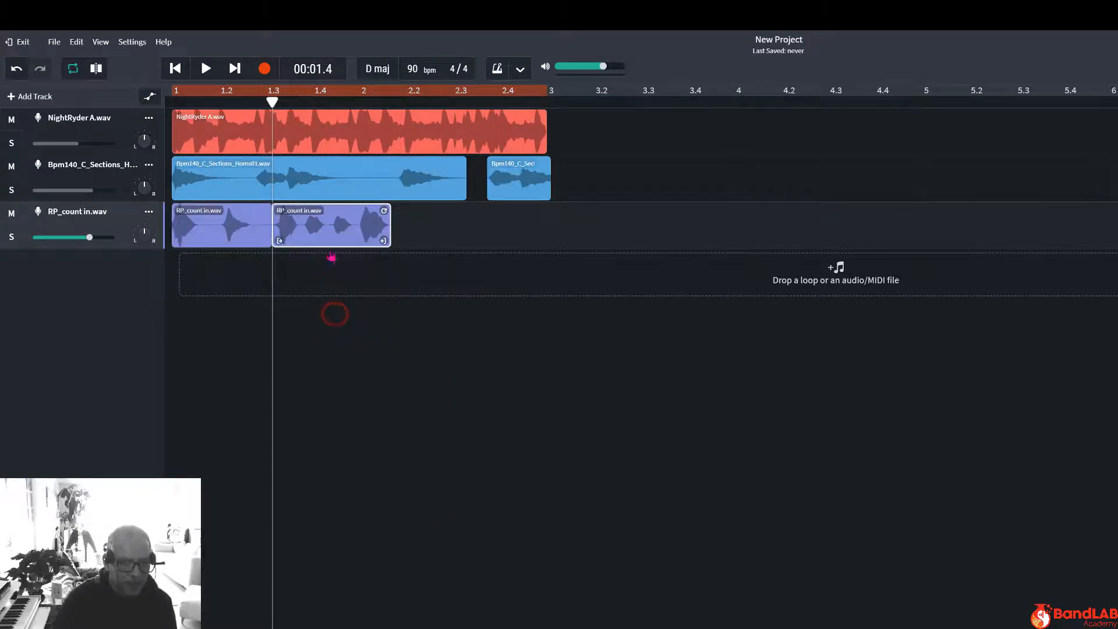
Move the second count-in piece to start just before bar 2 and play the loops from the start
drag(317, 224, 403, 224)
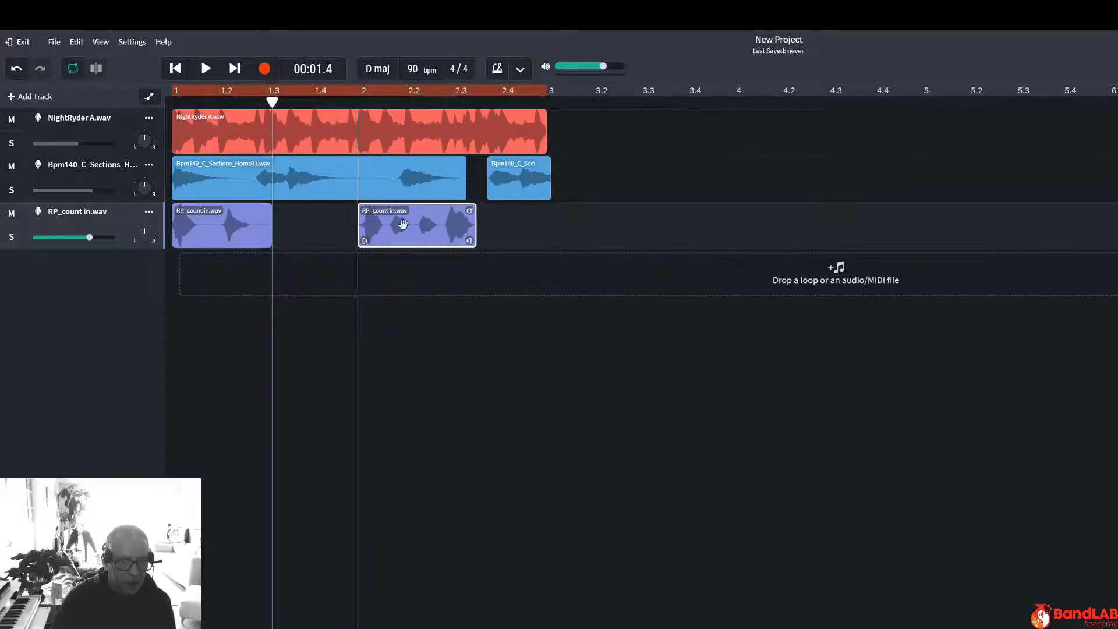
click(357, 103)
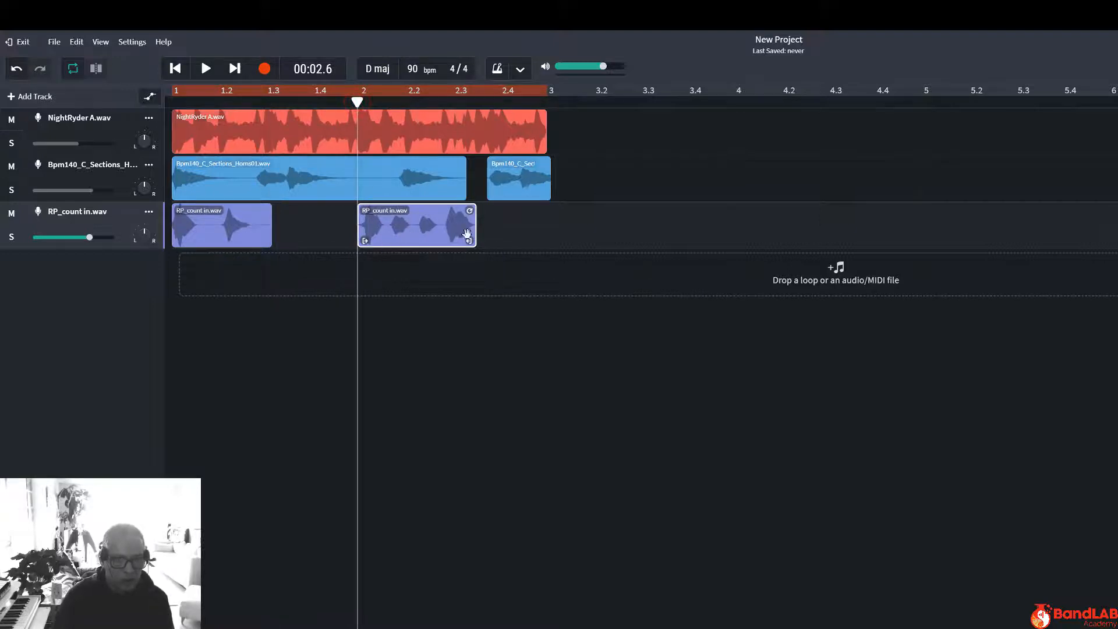
mouse_move(414, 225)
mouse_down()
mouse_move(431, 225)
mouse_move(411, 227)
mouse_up()
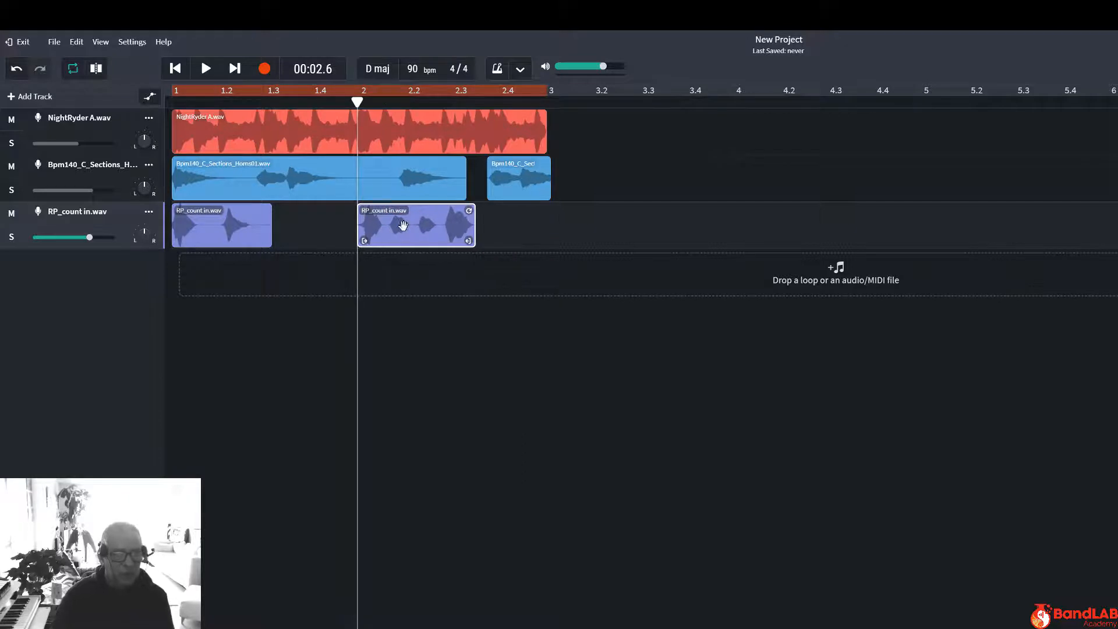
click(181, 70)
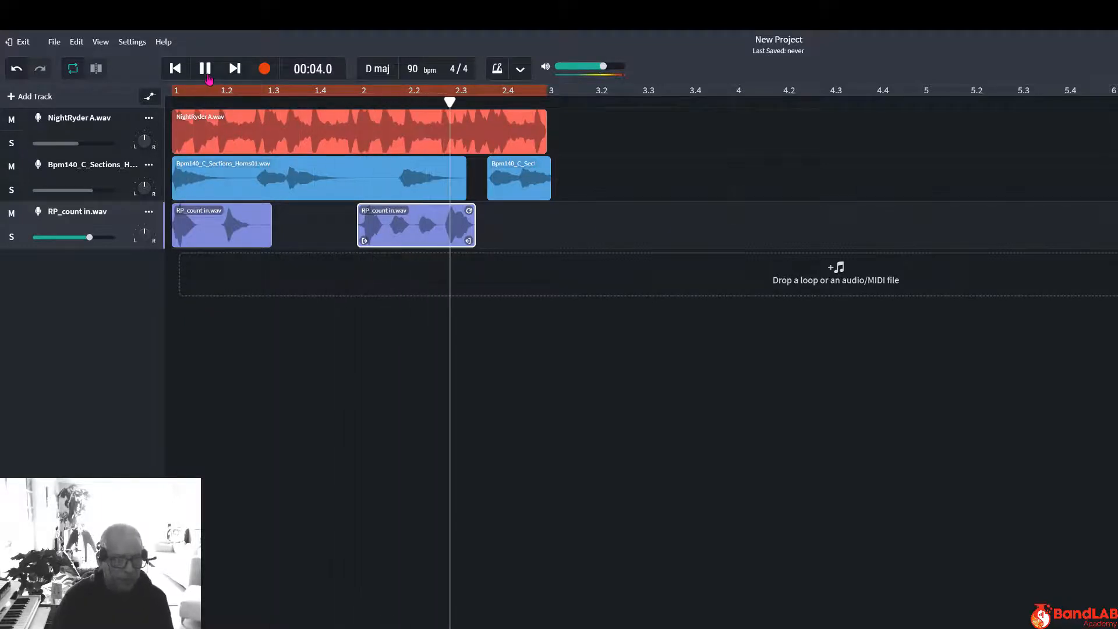
key(space)
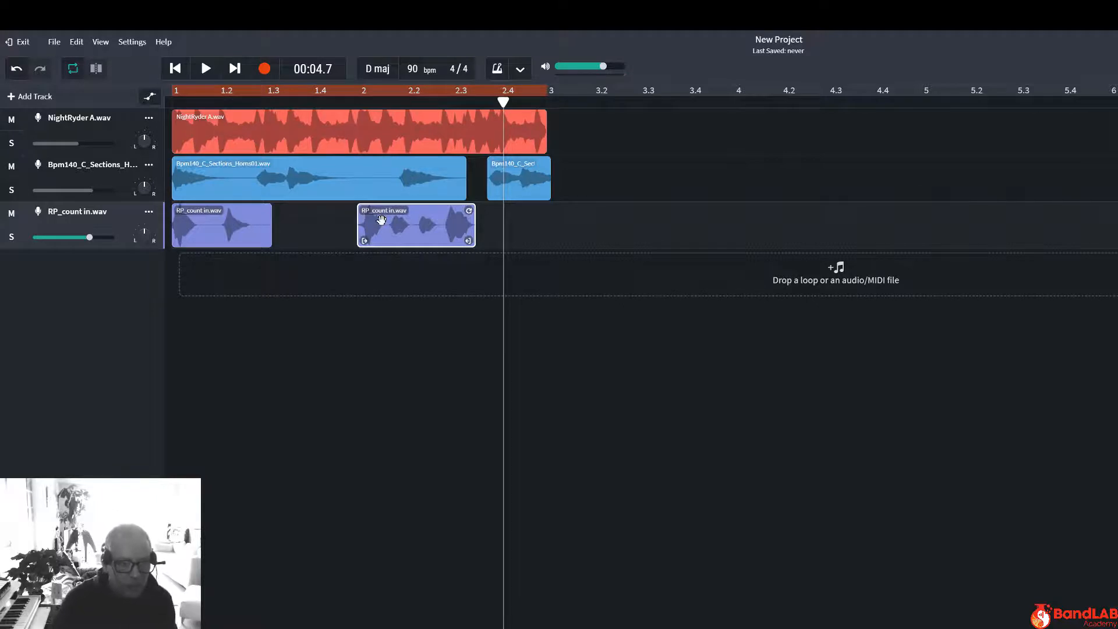
Move the second count-in piece to start just before beat 2.2 and play briefly from the start
drag(381, 219, 428, 227)
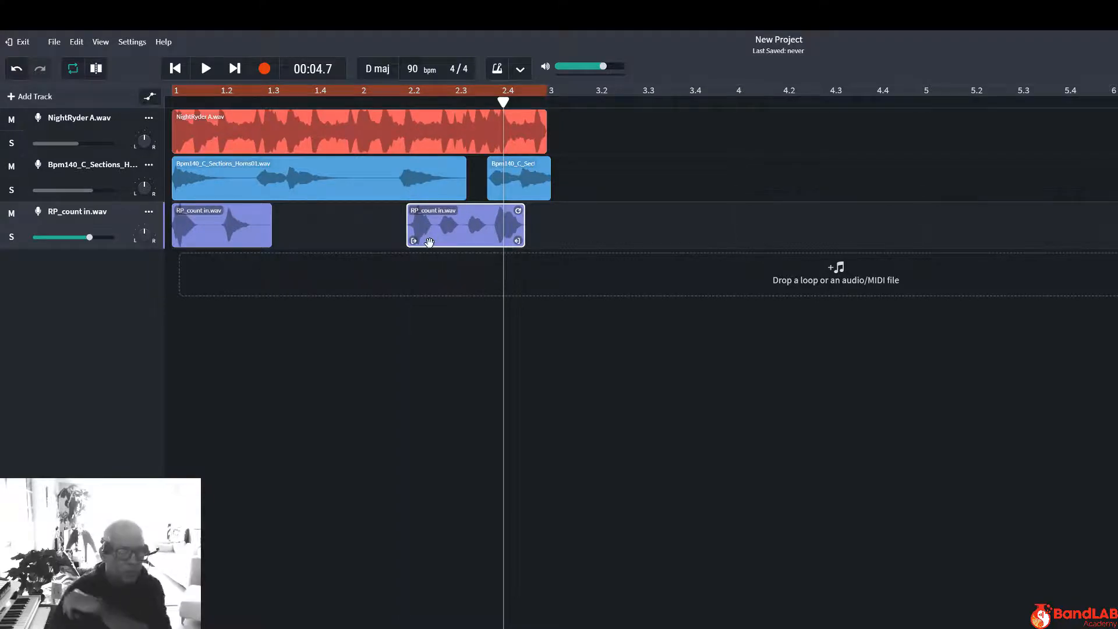
click(172, 68)
key(space)
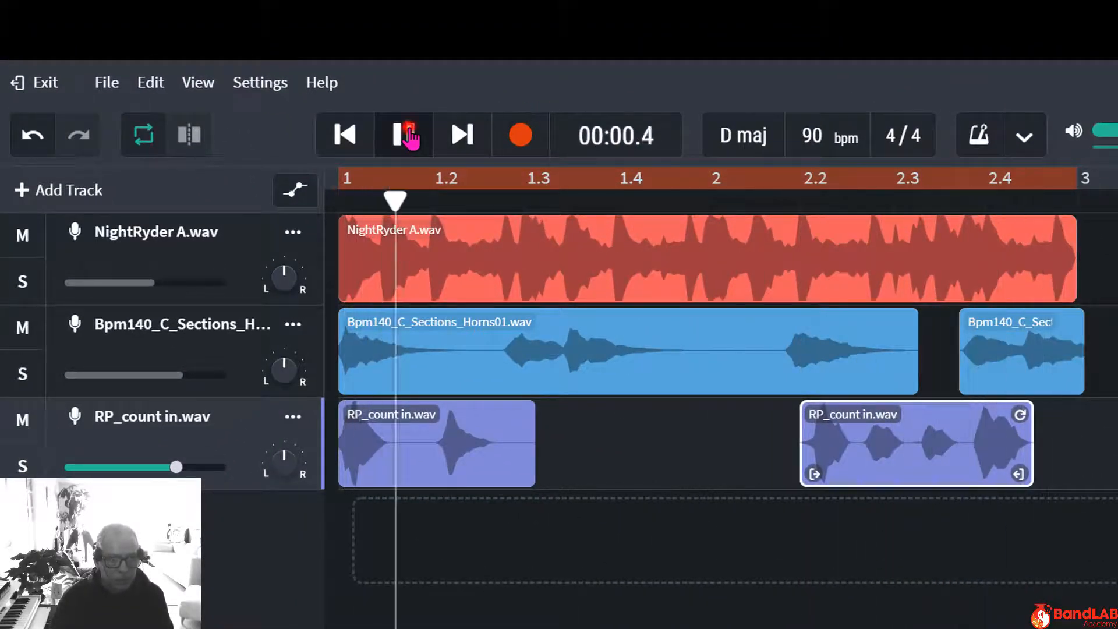
click(411, 137)
Shift the second count-in piece slightly later, ending just before the drum loop's end, and play from the start
drag(862, 431, 884, 431)
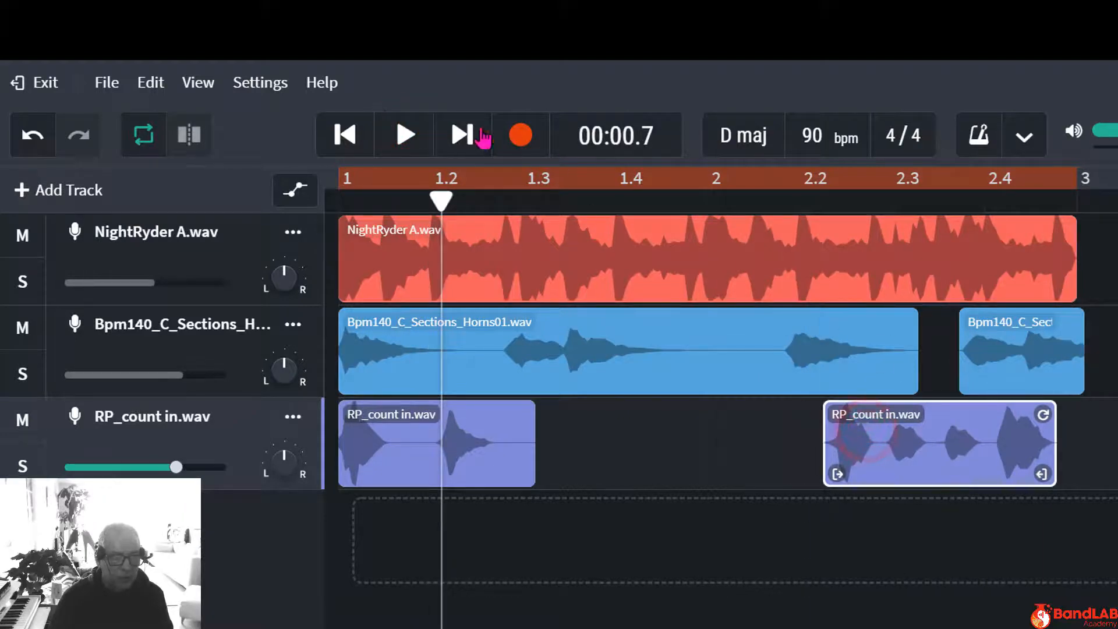
click(345, 134)
click(404, 135)
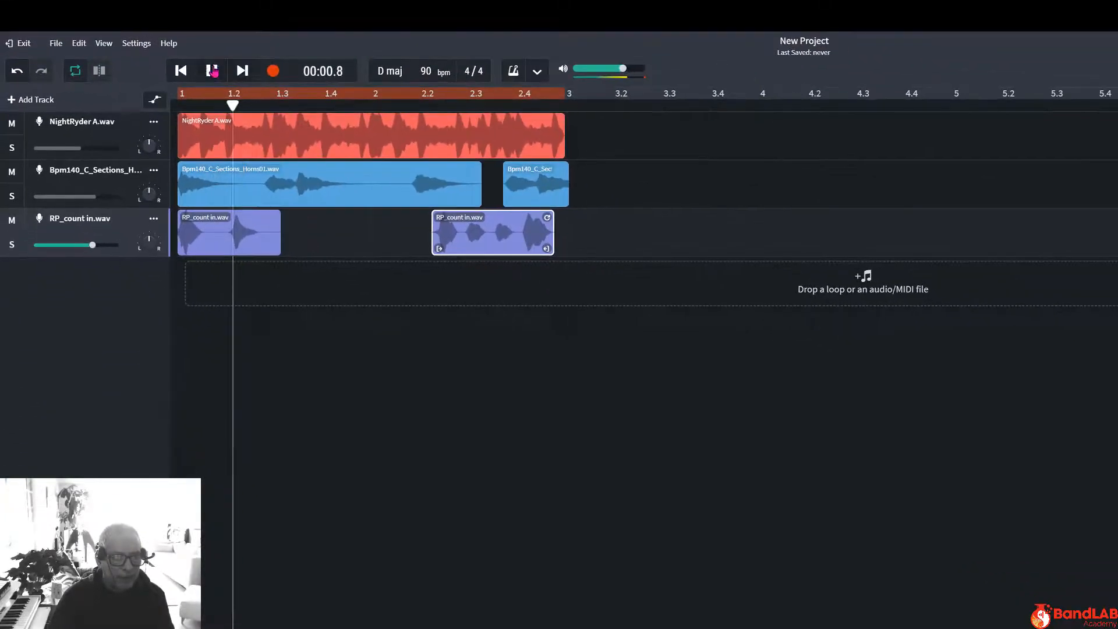
click(213, 71)
Stretch the second count-in piece to 1.05x speed with AudioStretch and play the loops from the start
right_click(509, 234)
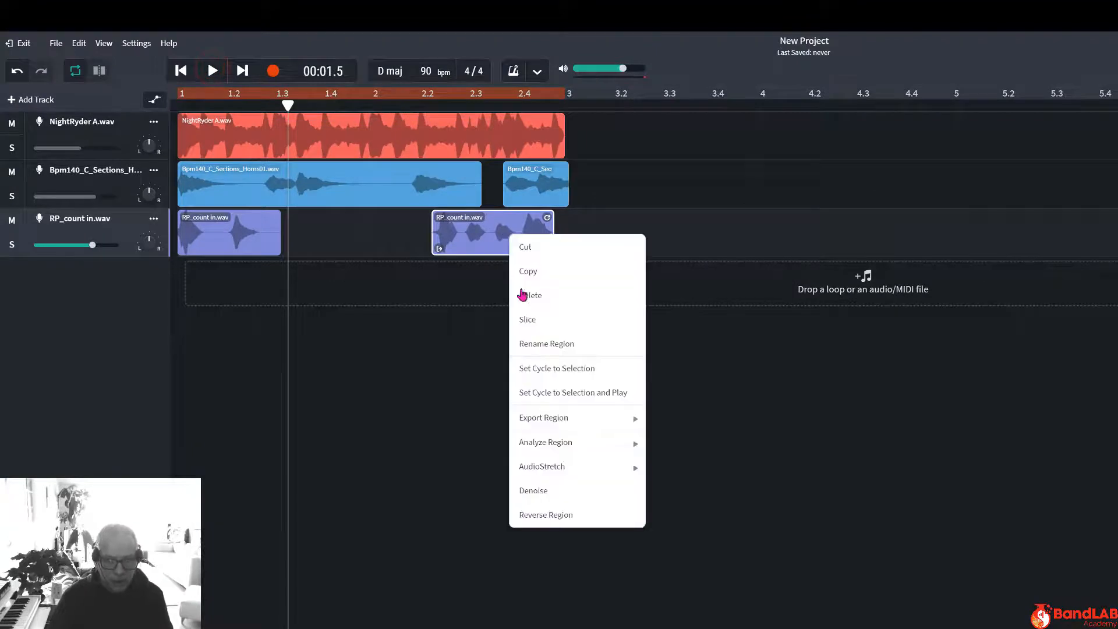
mouse_move(593, 472)
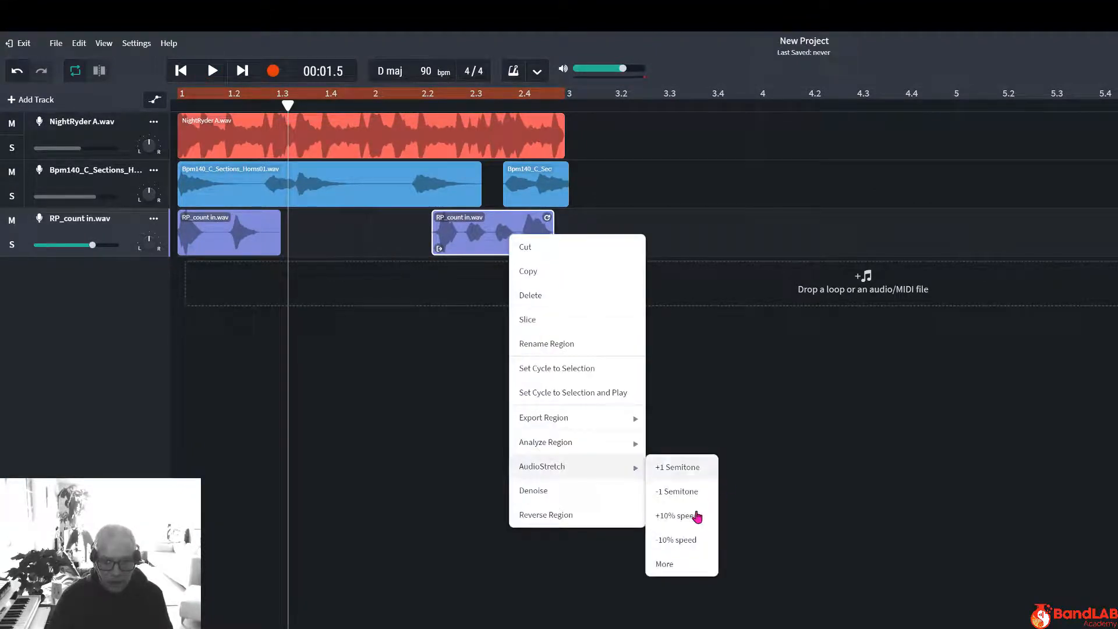
click(674, 565)
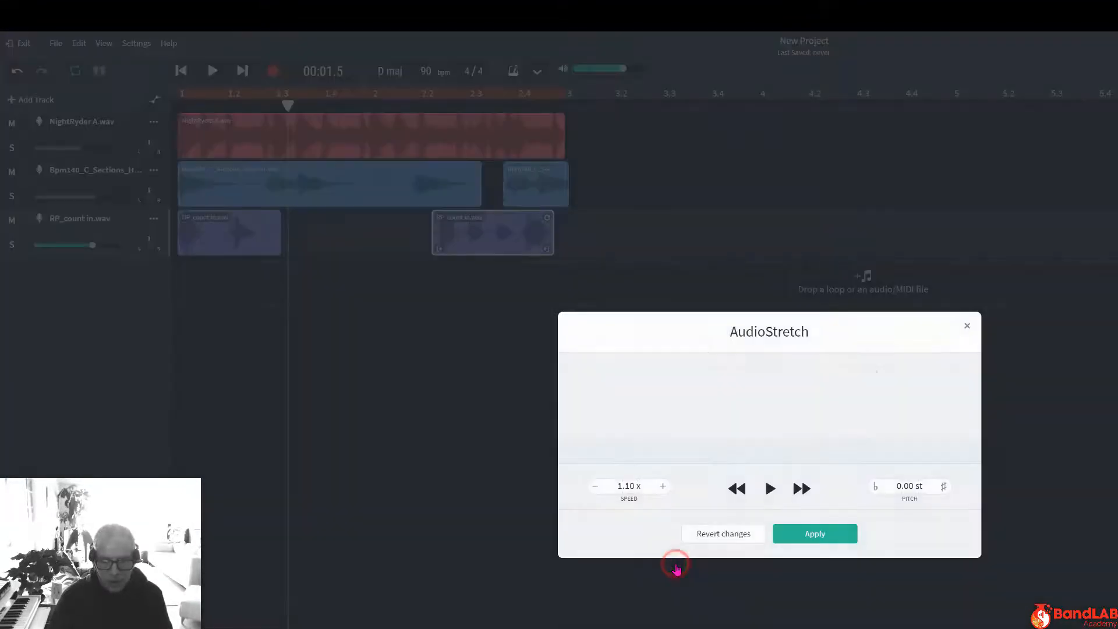
click(597, 489)
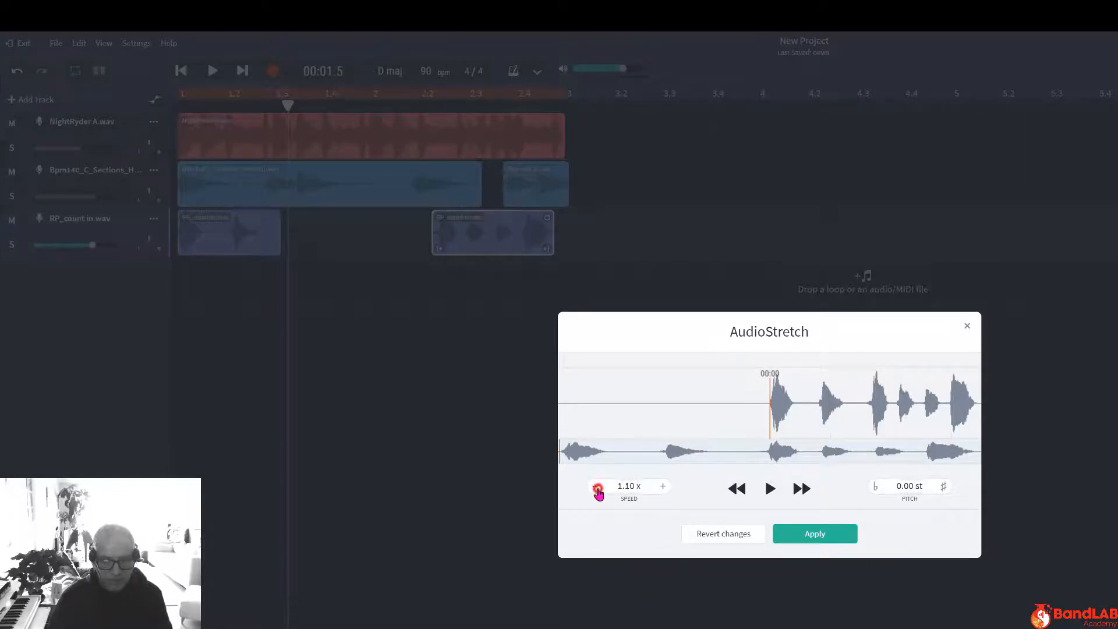
click(809, 535)
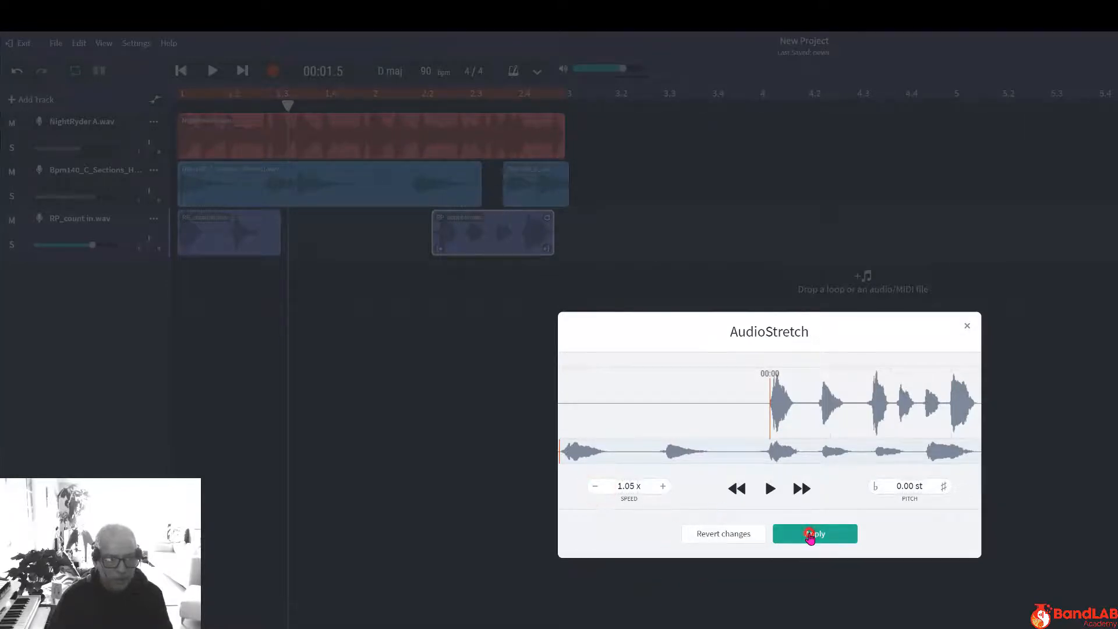
click(182, 71)
click(213, 71)
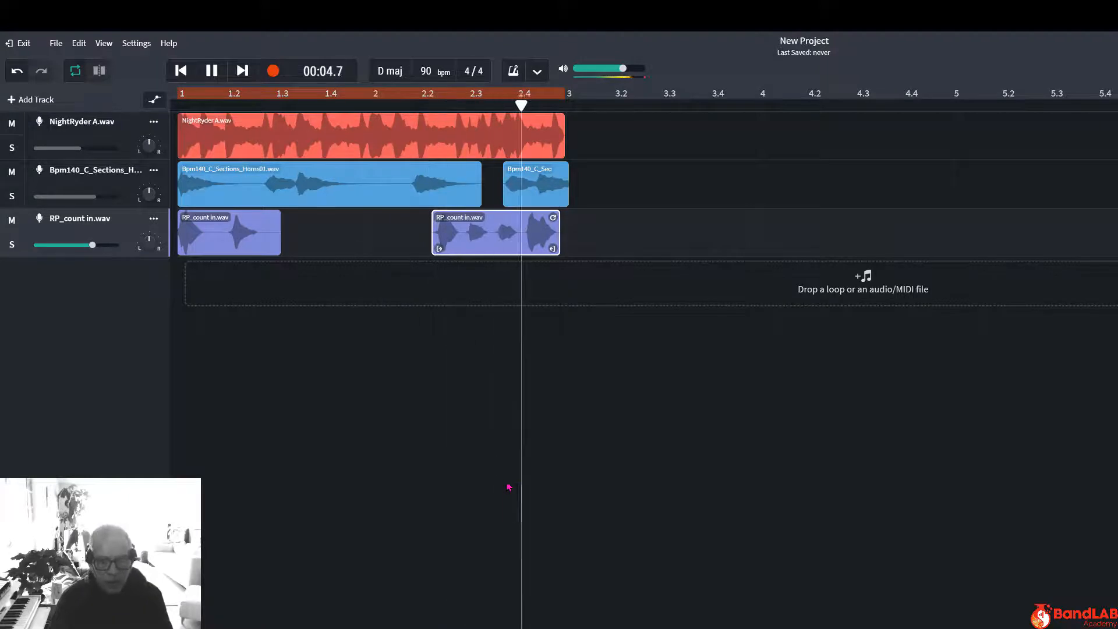
click(212, 70)
Reopen AudioStretch for the second count-in piece and set its speed to 1.10x
right_click(513, 226)
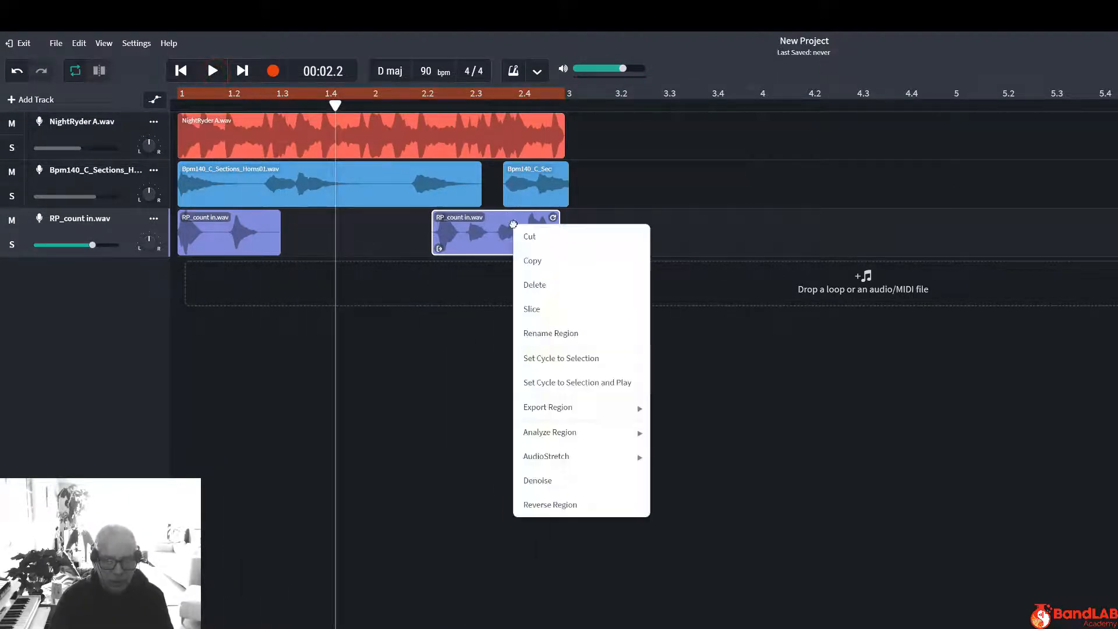
mouse_move(566, 462)
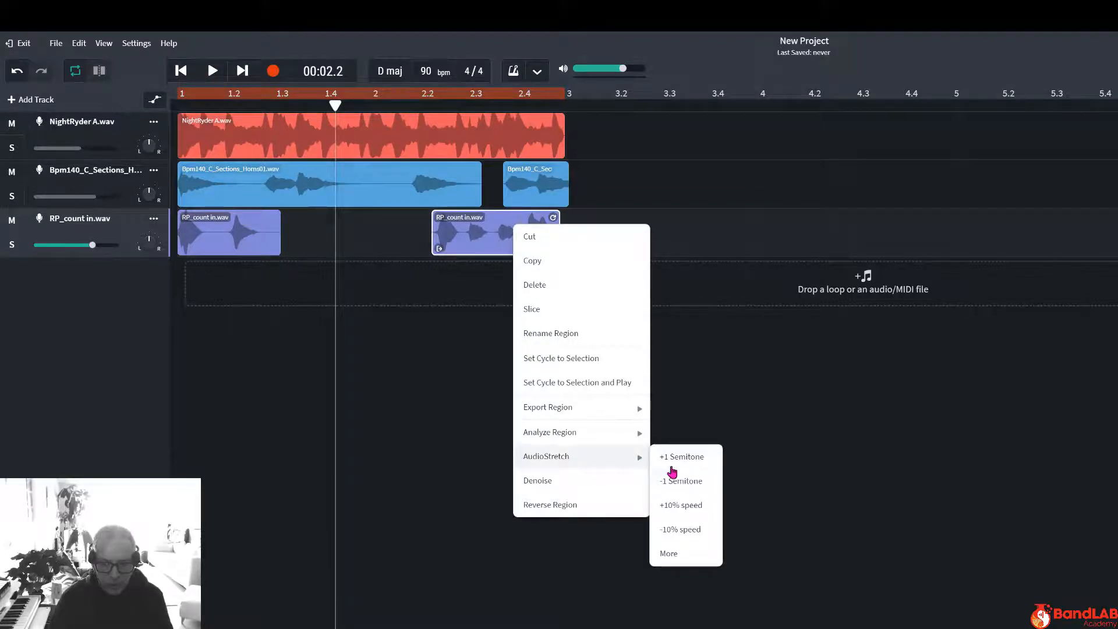
click(668, 554)
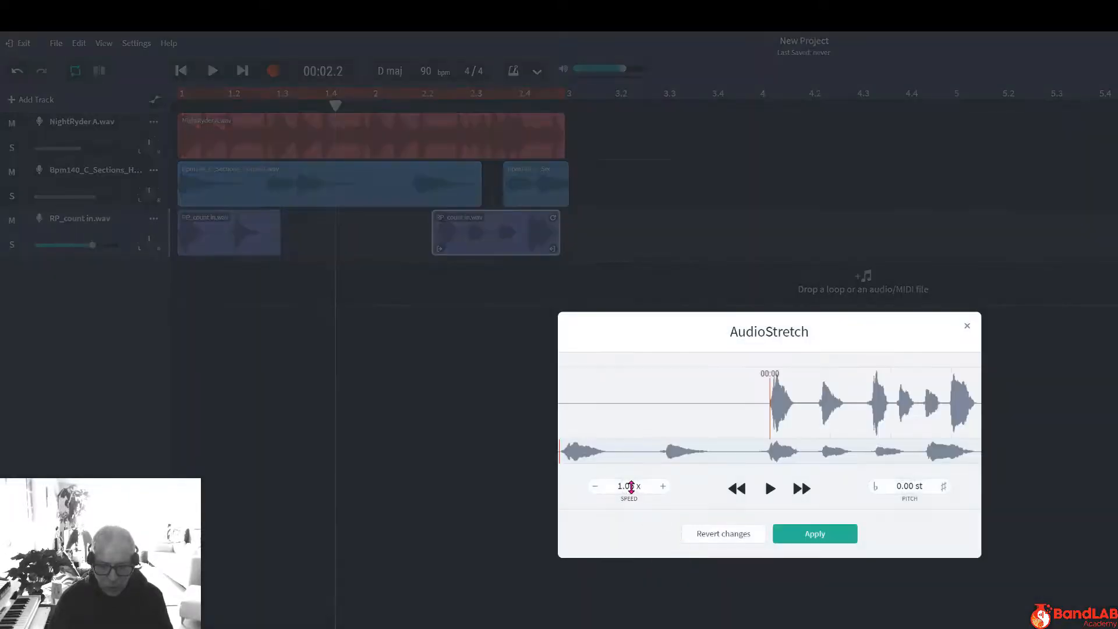
click(632, 487)
click(624, 487)
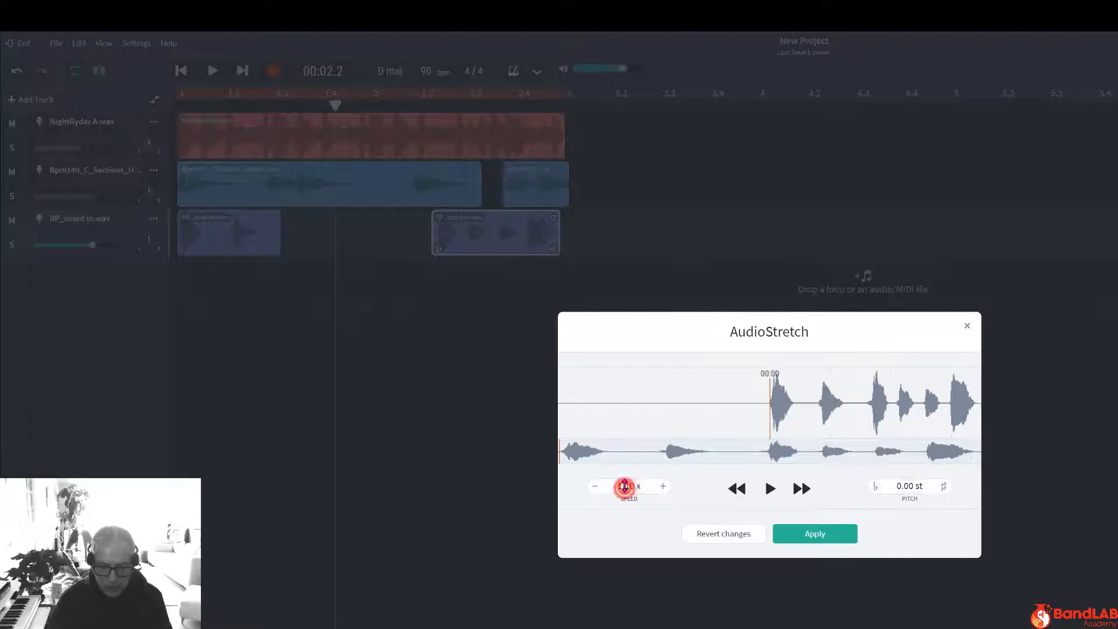
double_click(628, 487)
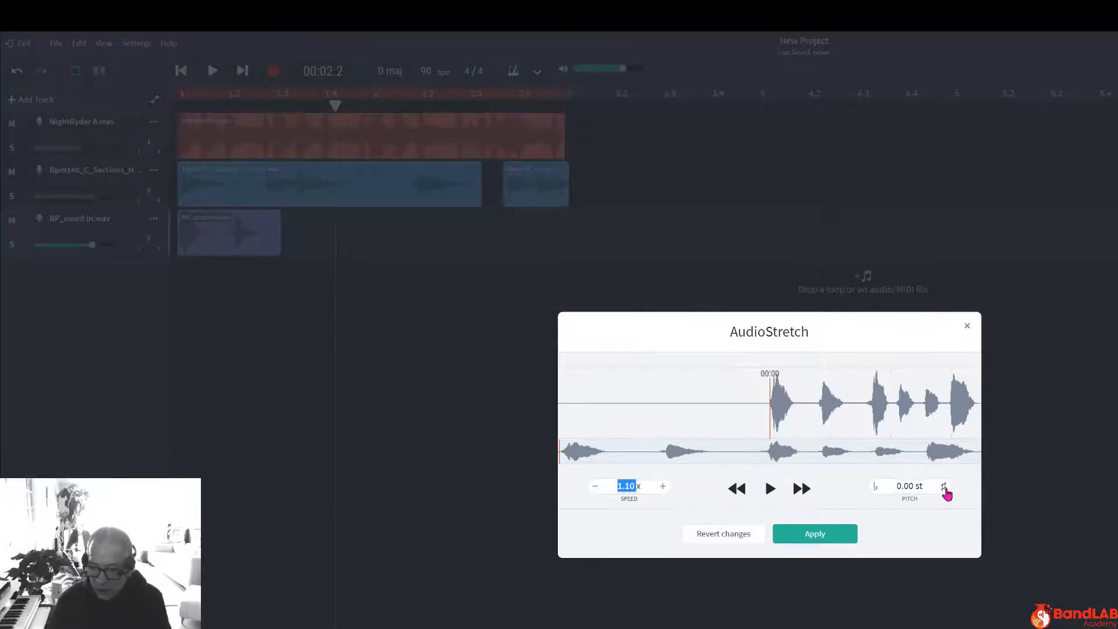
Raise the count-in piece's pitch by 4.00 semitones and preview the result in AudioStretch
click(945, 488)
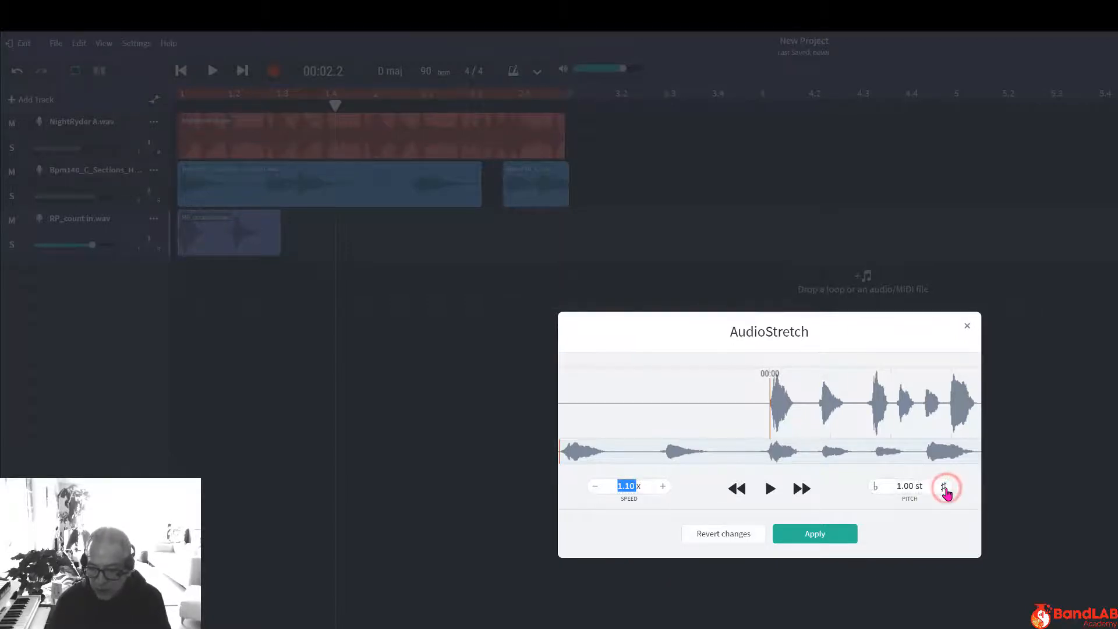
click(943, 488)
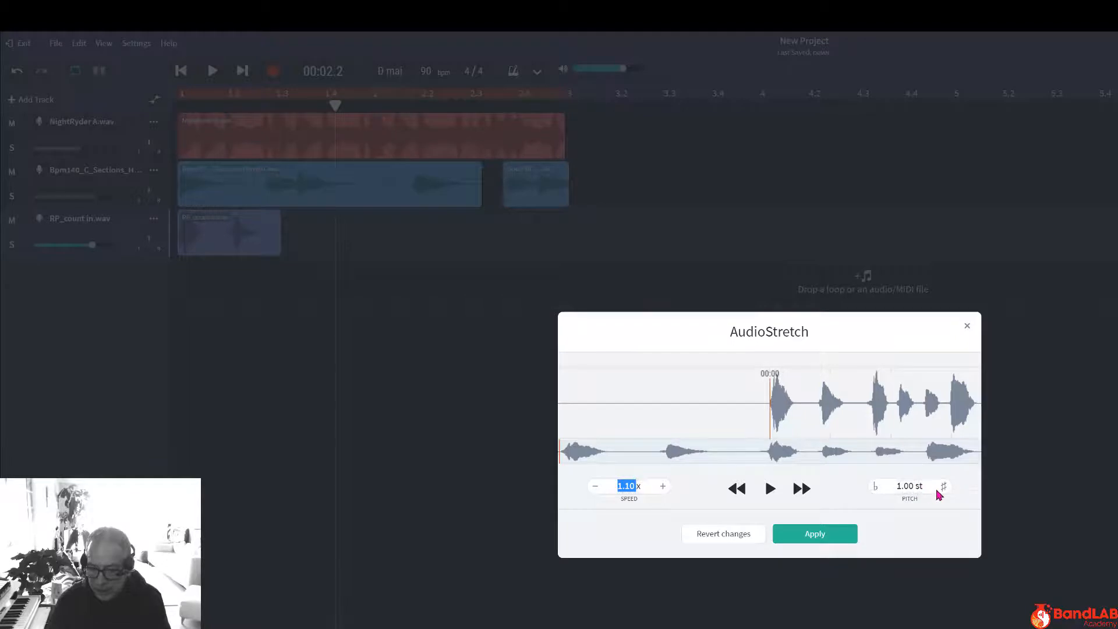
click(943, 488)
click(945, 488)
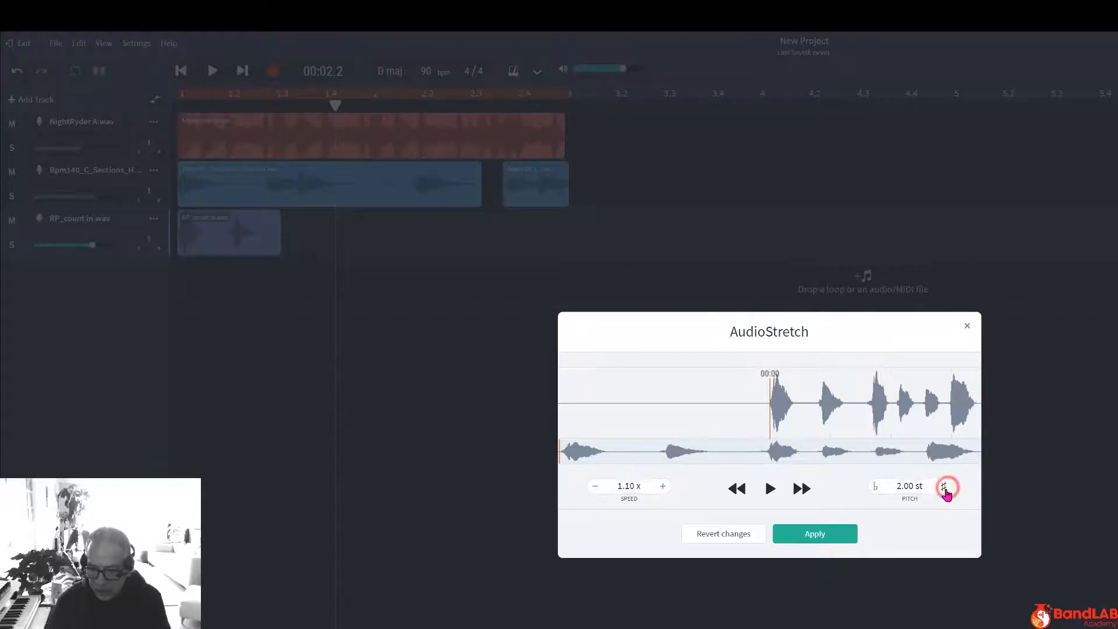
click(944, 488)
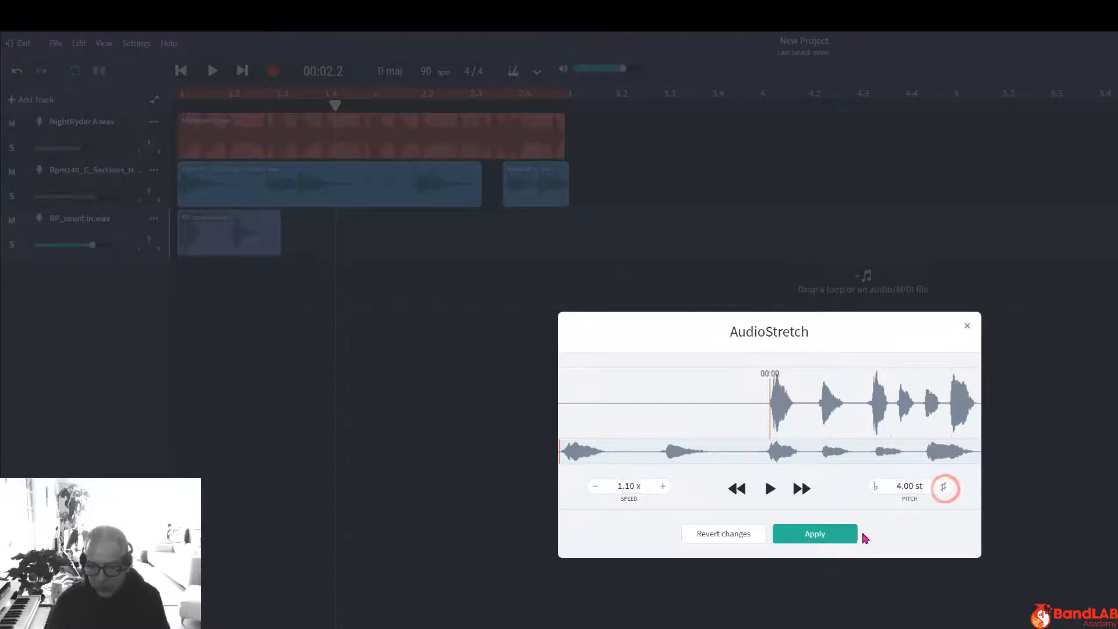
click(738, 489)
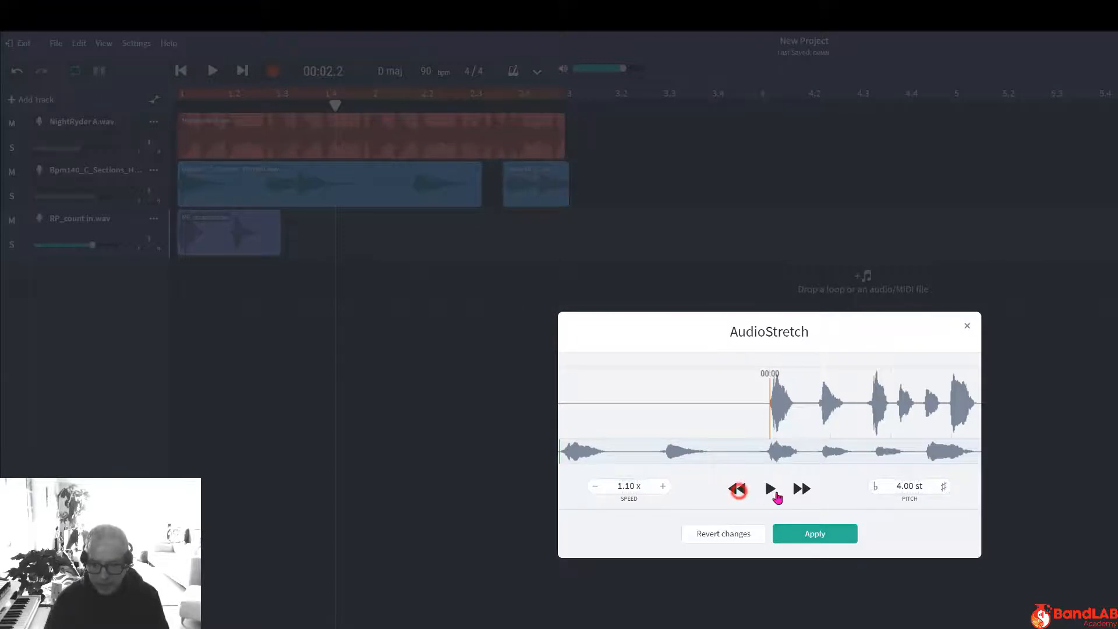
click(771, 491)
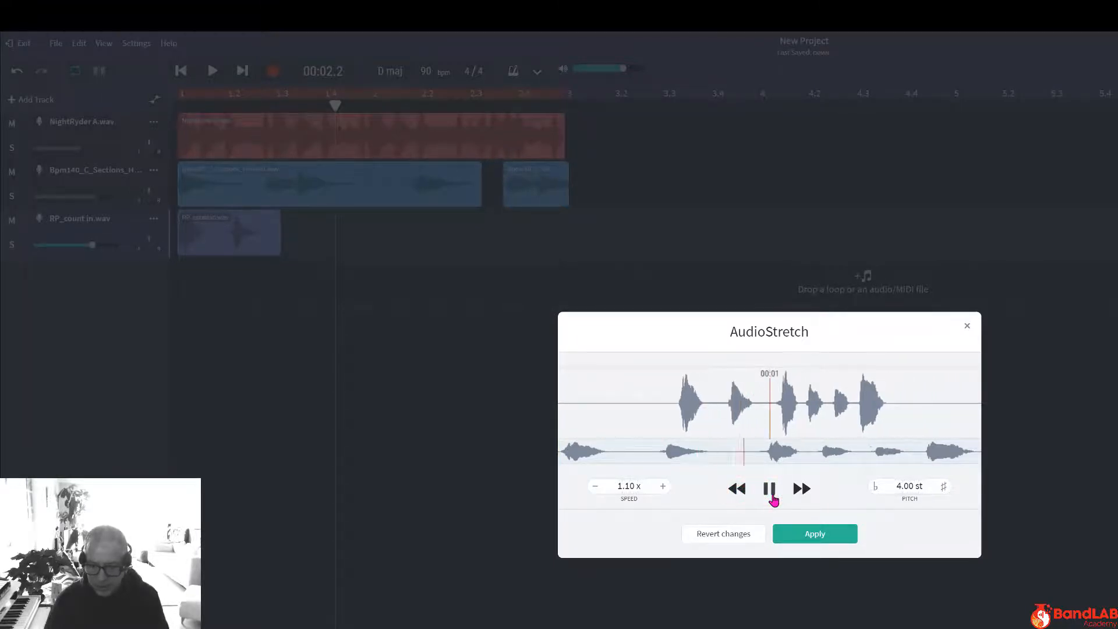
click(771, 491)
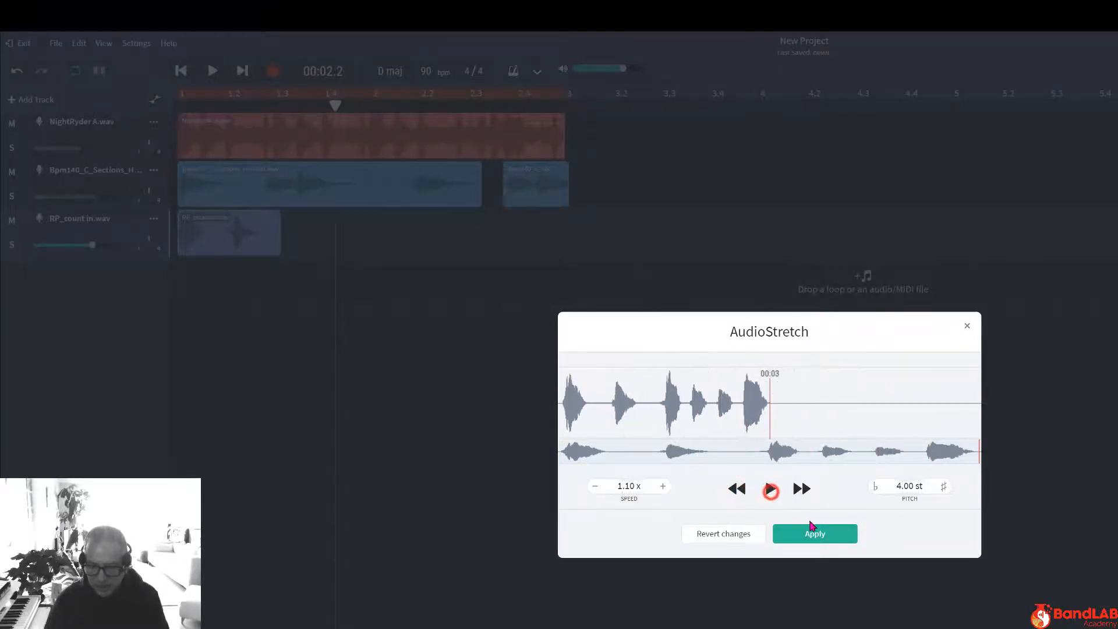
Apply the AudioStretch settings and play the loops from the start
click(820, 530)
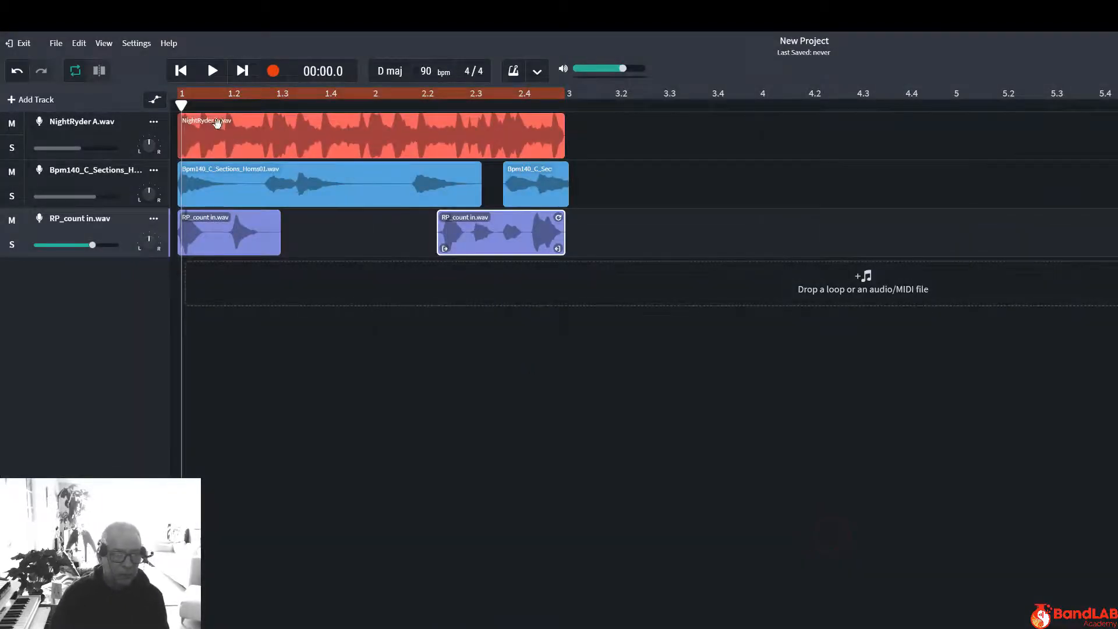
key(space)
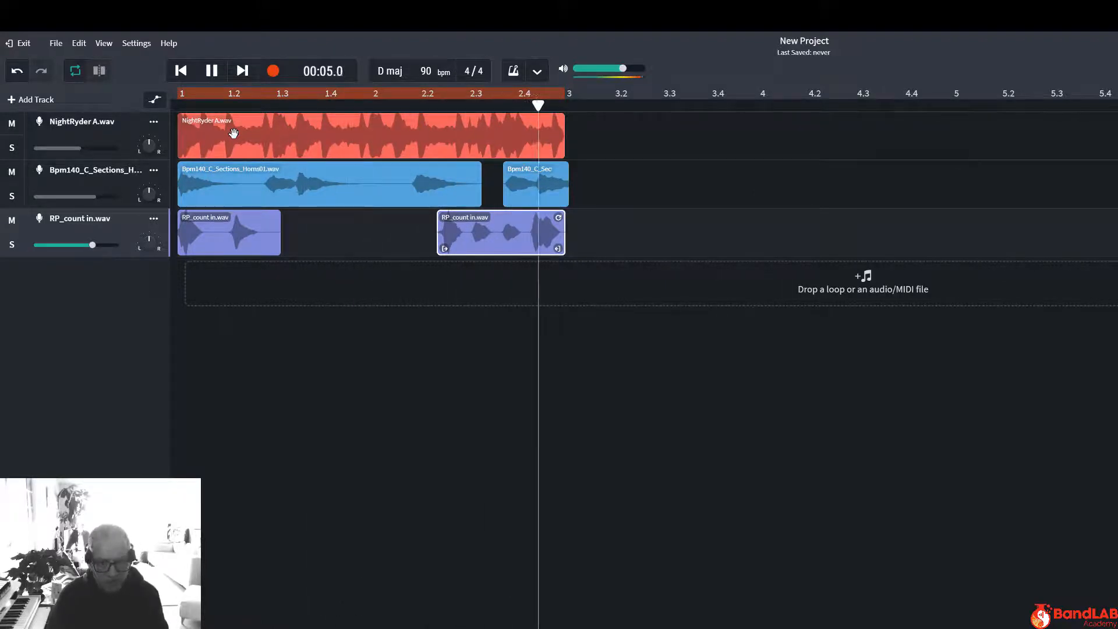
key(space)
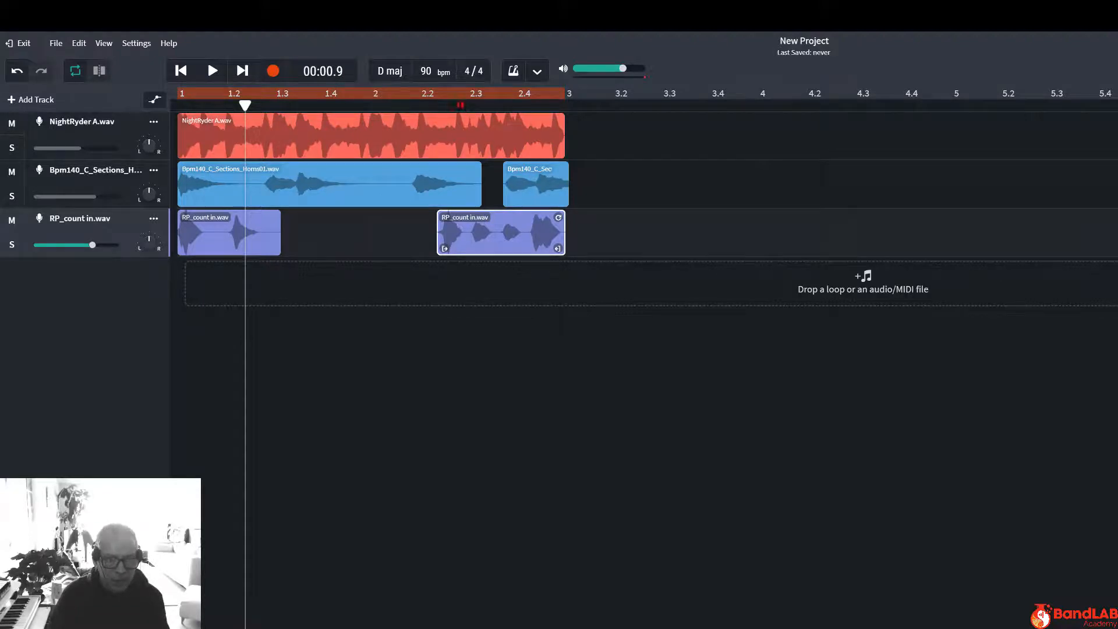
Slice the second count-in piece at about beat 2.3, just before its second word
click(460, 105)
click(467, 106)
click(468, 106)
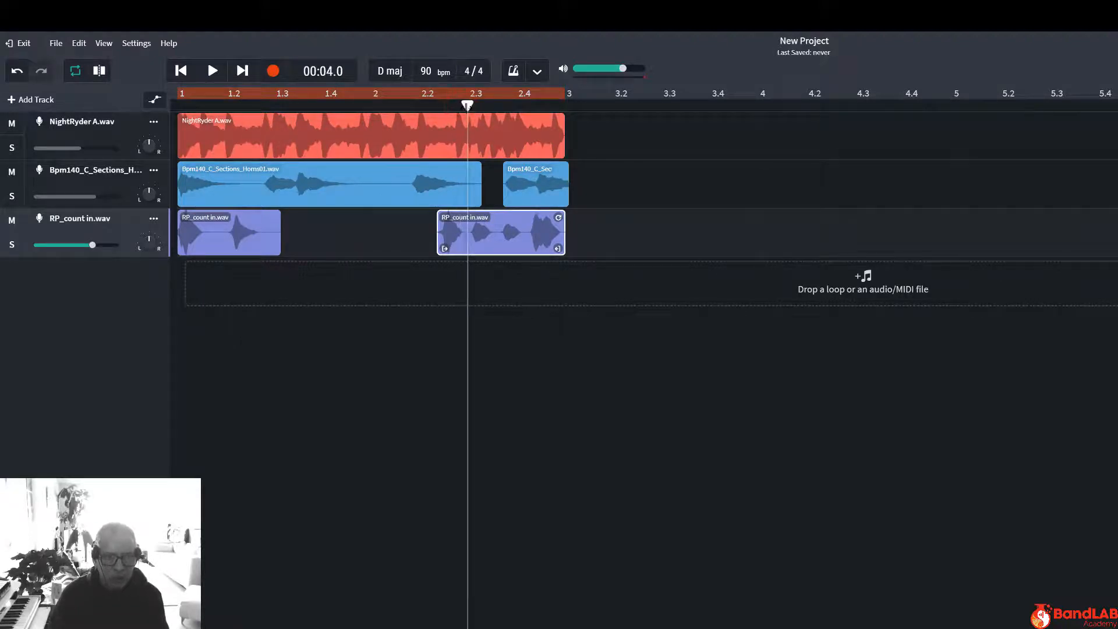
click(467, 106)
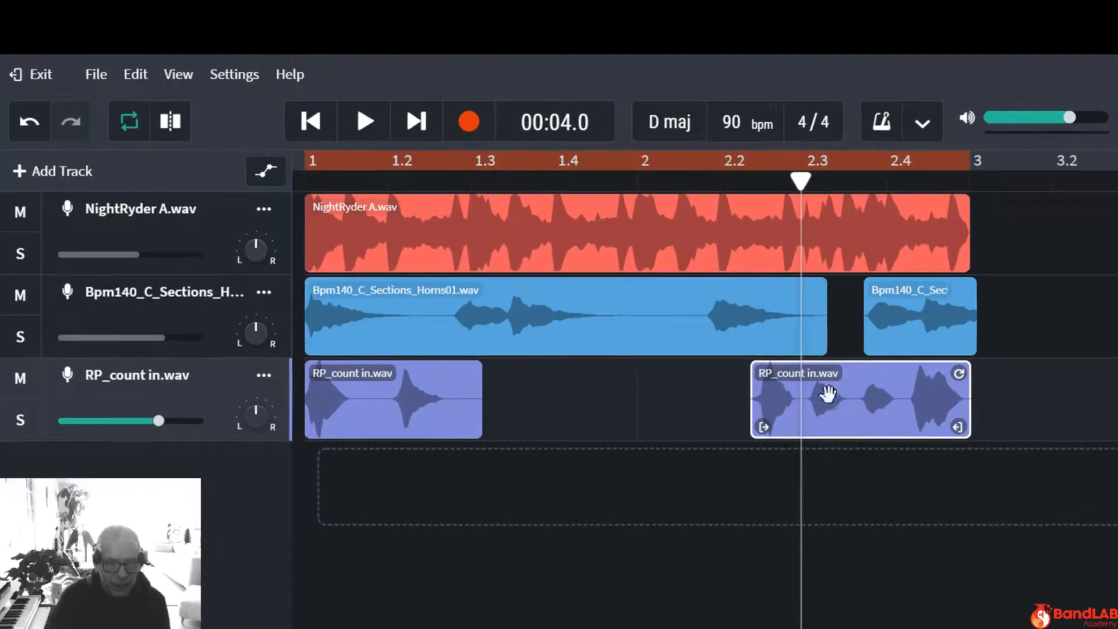
click(802, 182)
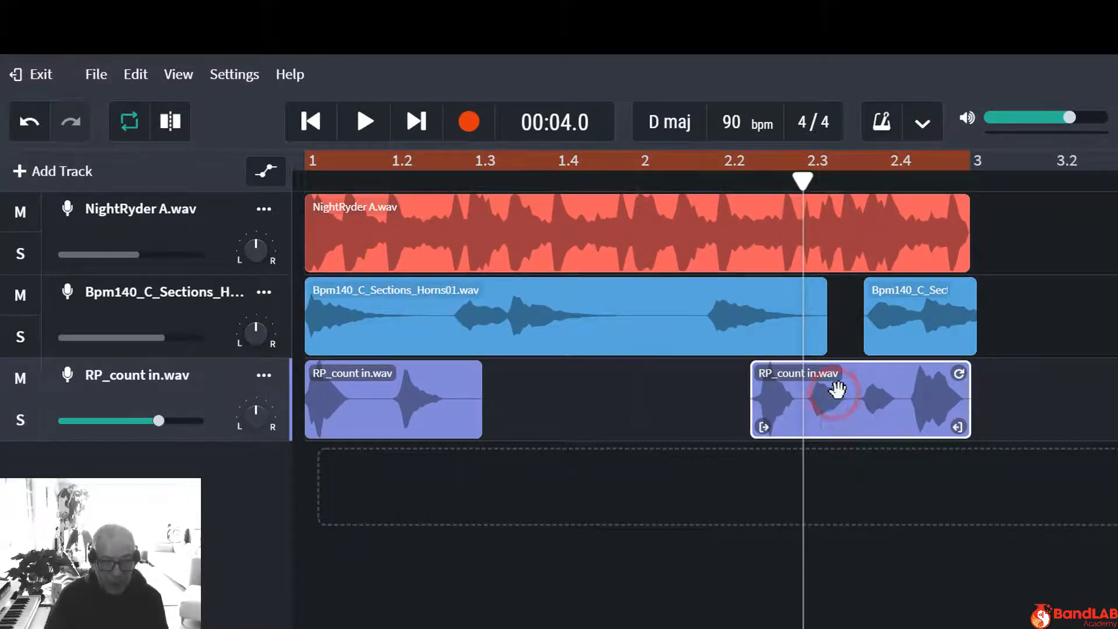
key(ctrl+e)
Slice the remaining count-in piece midway between beats 2.3 and 2.4 and again just after beat 2.4, before its last two words
click(853, 186)
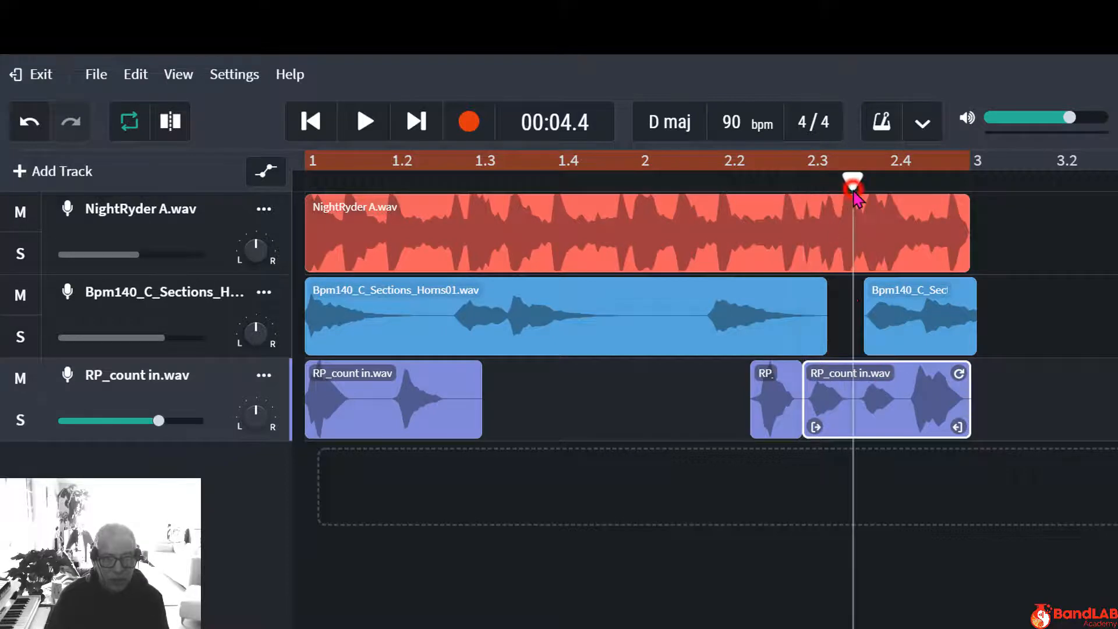
drag(854, 182, 858, 182)
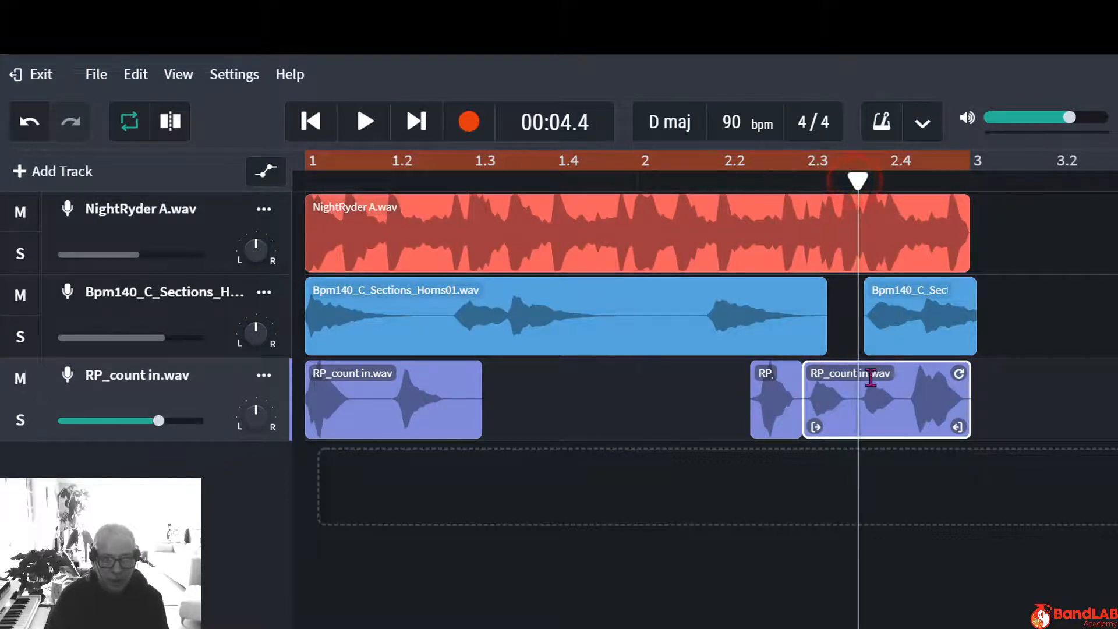
click(881, 413)
key(ctrl+e)
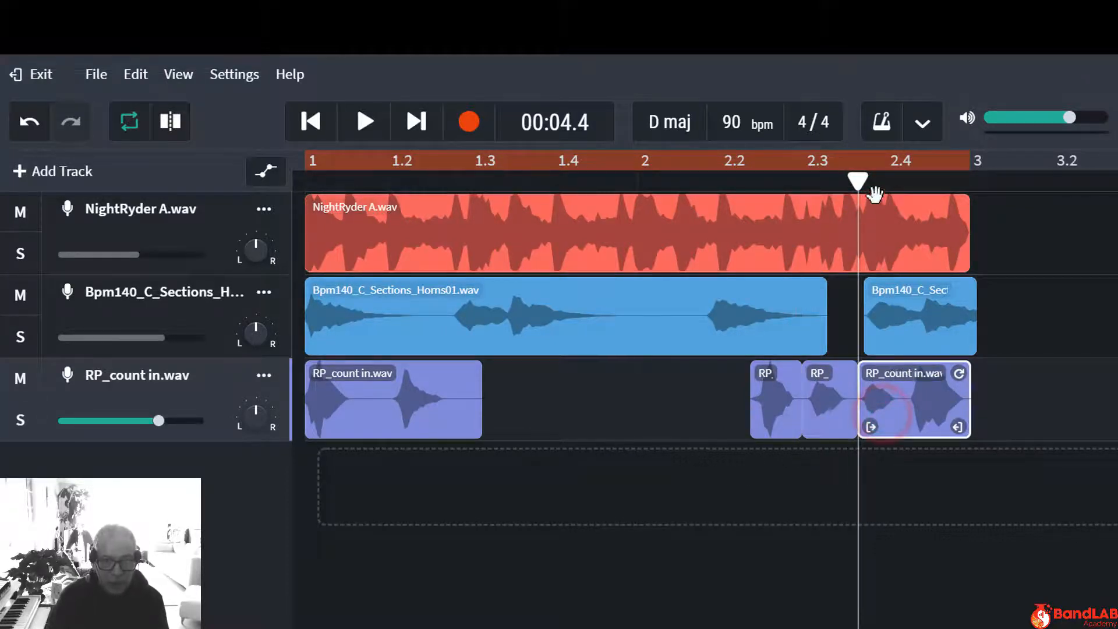
click(902, 182)
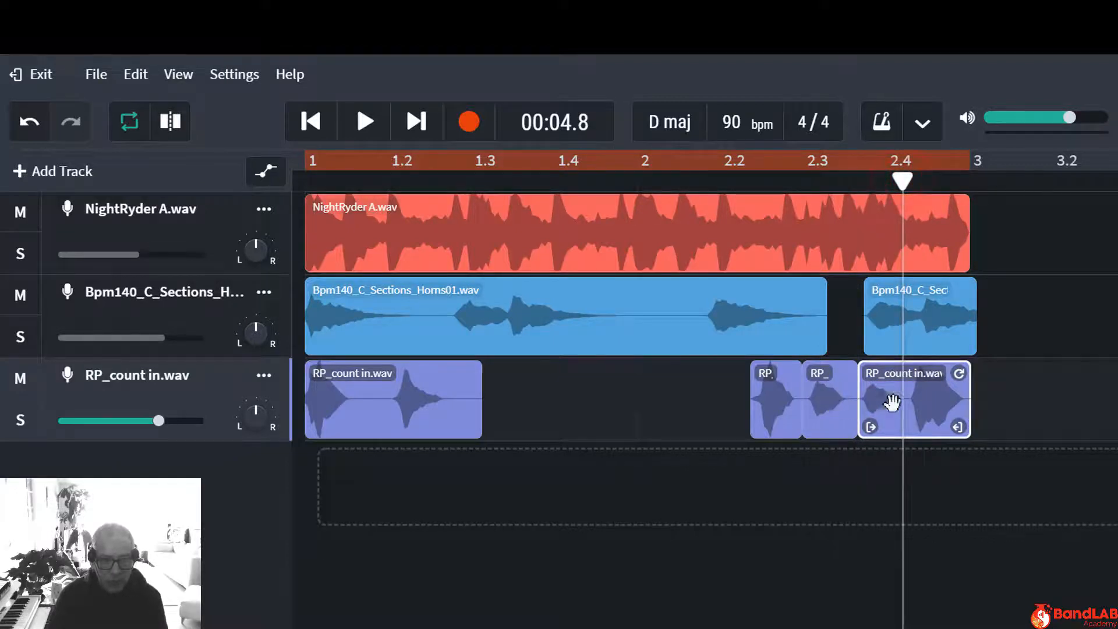
key(ctrl+e)
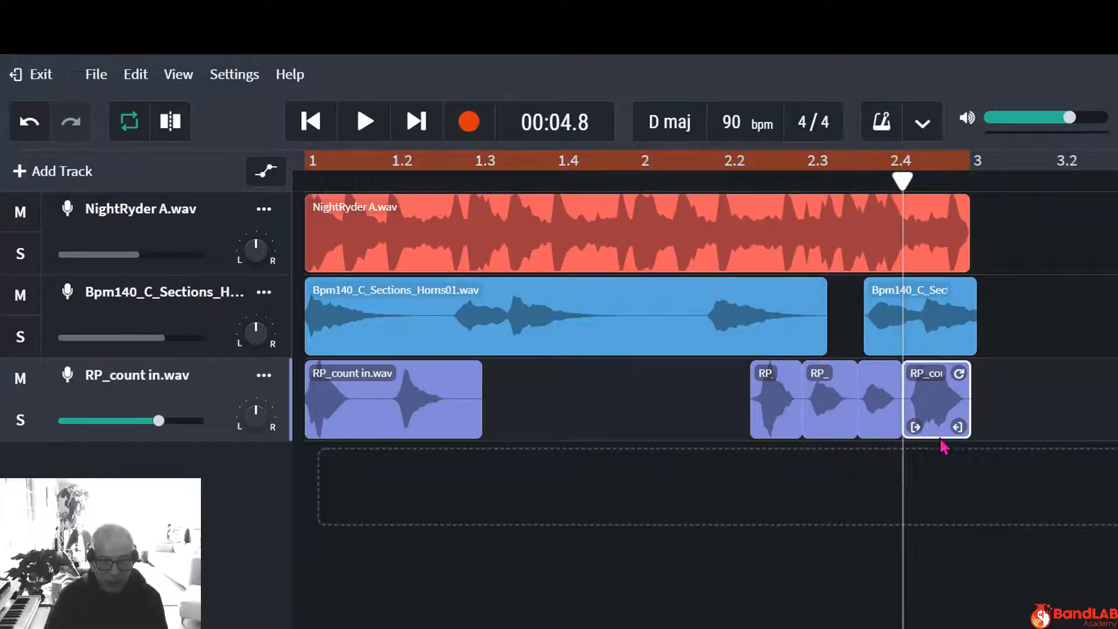
Move the last three count-in slices together to start just after bar 3, and play the loops from the start
mouse_move(1026, 402)
mouse_down()
mouse_move(830, 401)
mouse_move(1043, 399)
mouse_up()
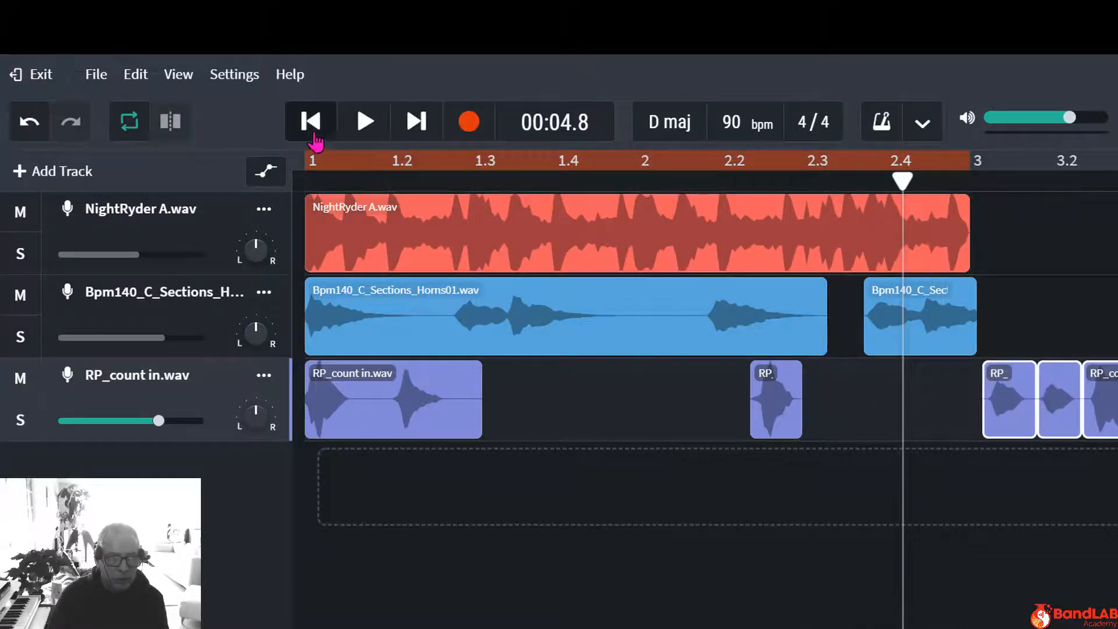
click(641, 183)
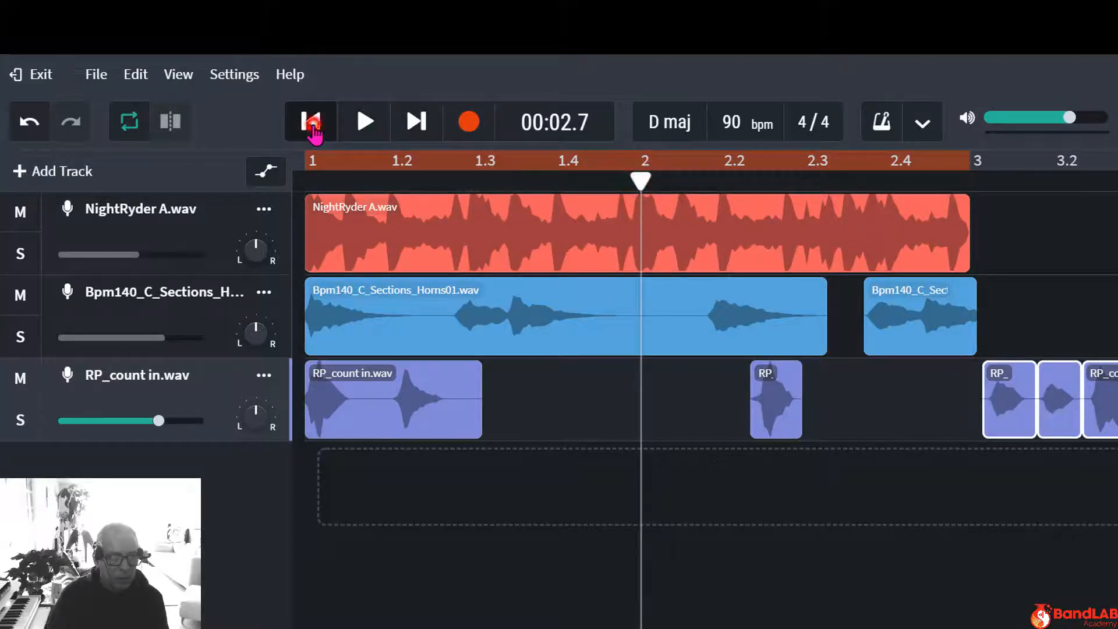
click(312, 124)
click(365, 122)
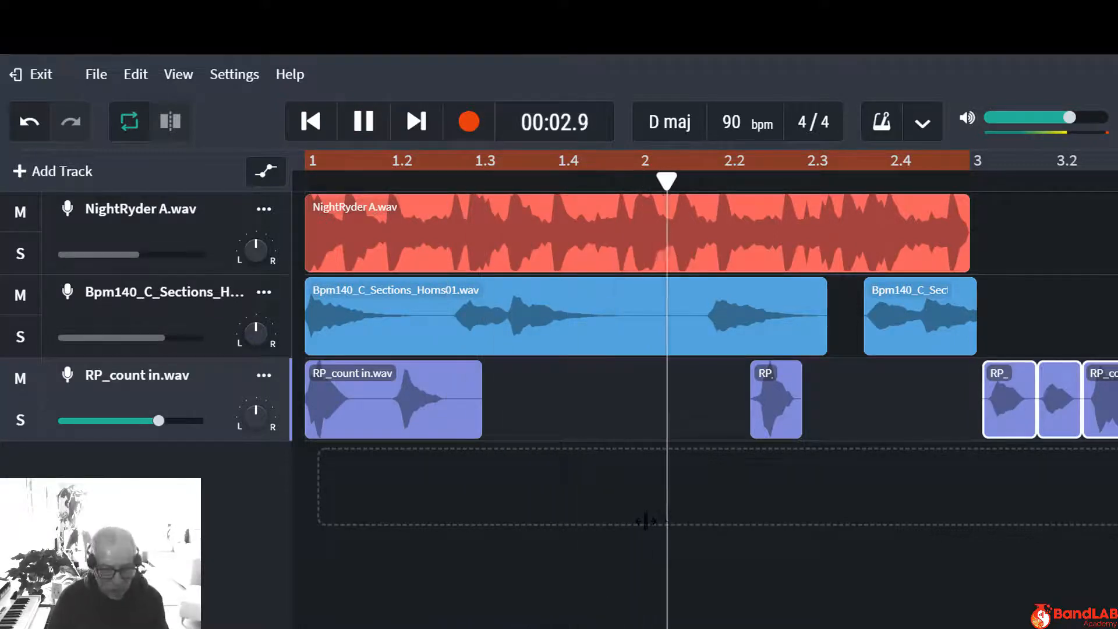
key(space)
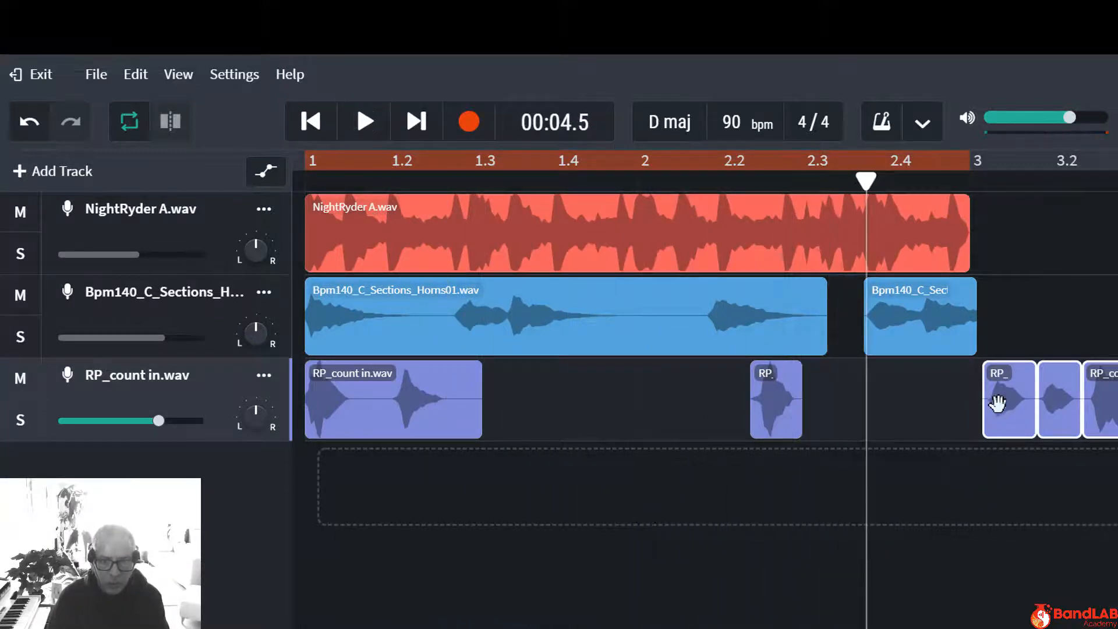
Move the first of the three parked count-in slices to start shortly after beat 2.3, and play the loops
drag(1009, 410, 857, 414)
click(966, 401)
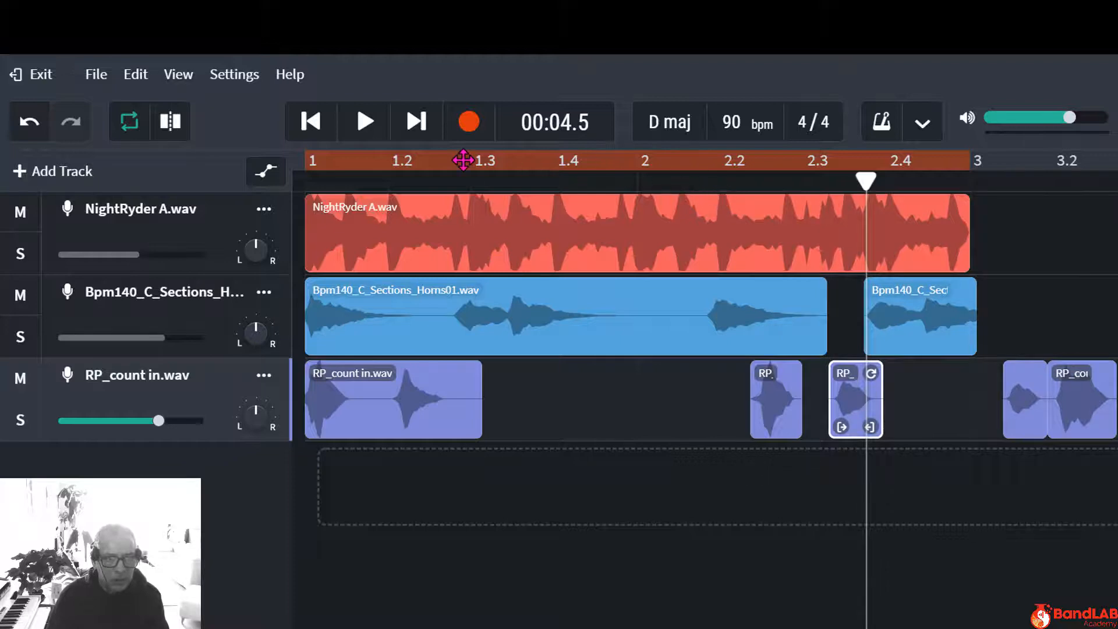
key(space)
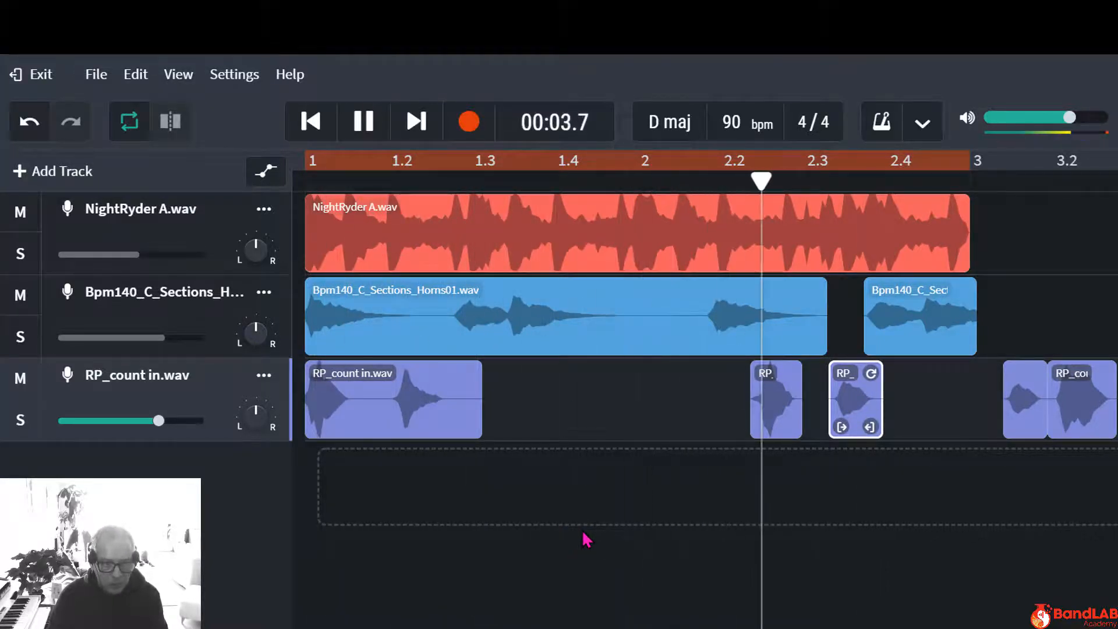
Move the last three count-in slices to start just after beat 2.3, just after beat 2.4 and just before bar 3, and play the loops
key(space)
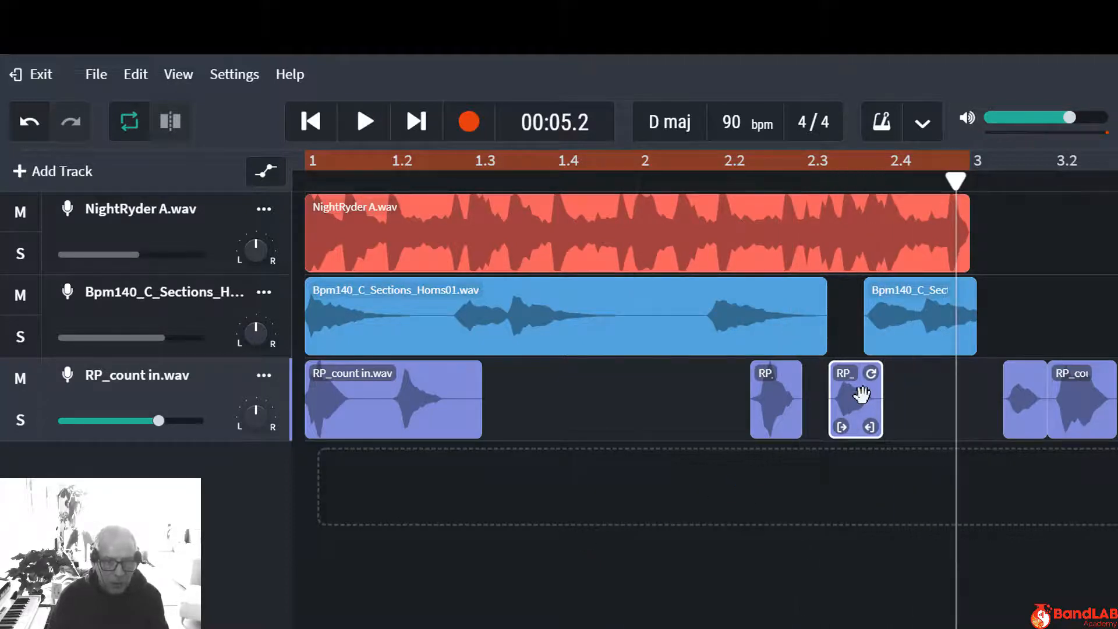
drag(862, 395, 853, 406)
drag(1014, 405, 919, 407)
drag(1057, 398, 976, 408)
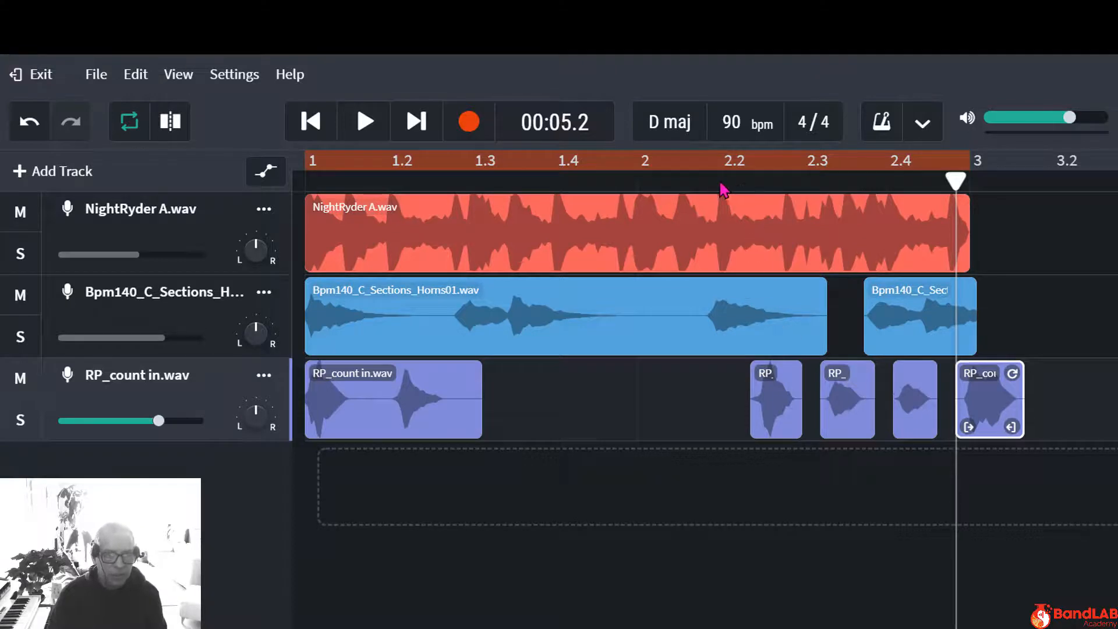
key(space)
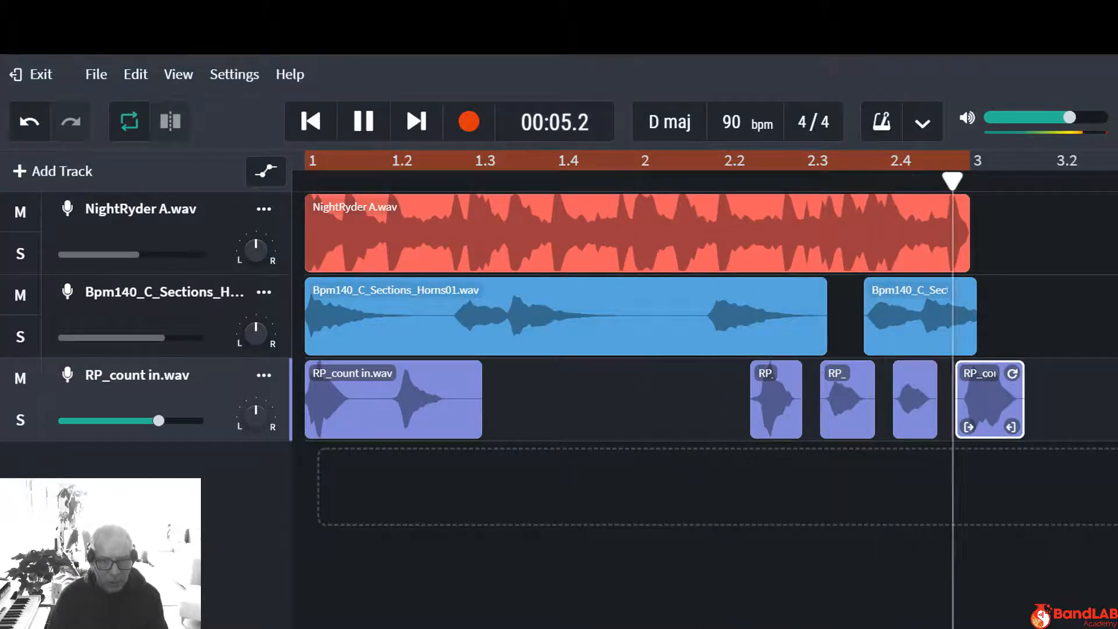
key(space)
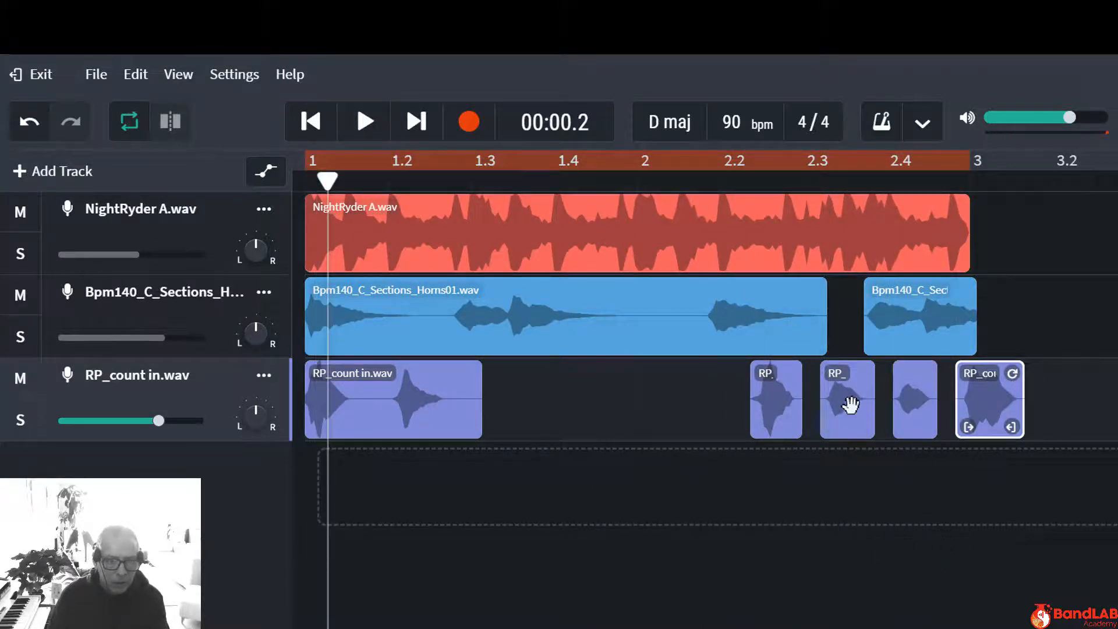
Move the last three count-in slices earlier, starting at beat 2.3, shortly before 2.4 and just after 2.4, and play from the start
drag(851, 404, 891, 399)
drag(982, 400, 938, 408)
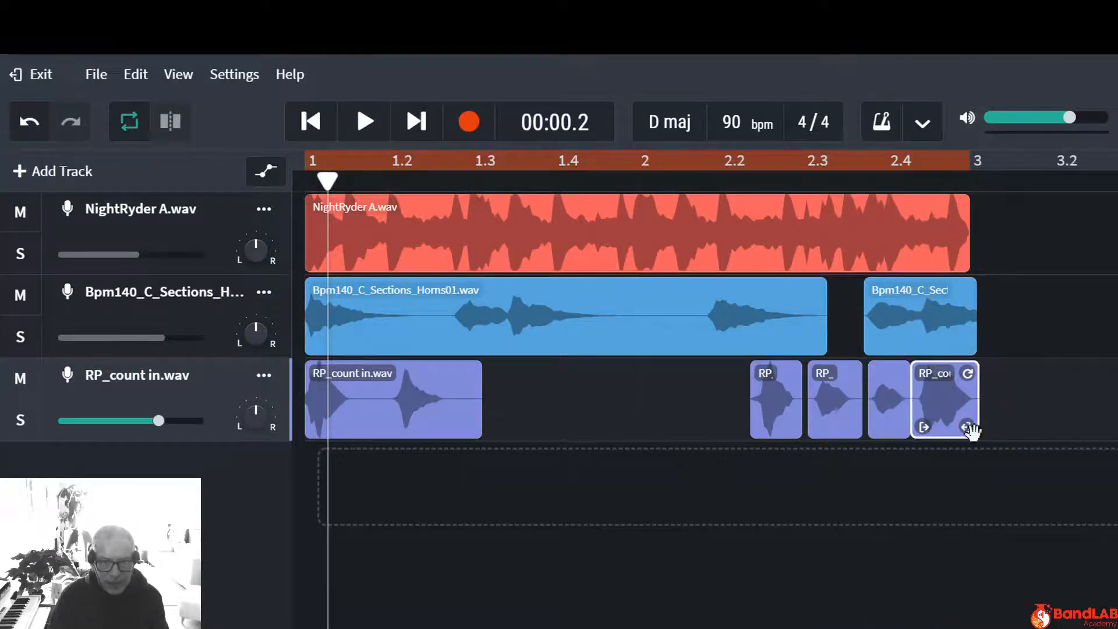
key(Return)
key(space)
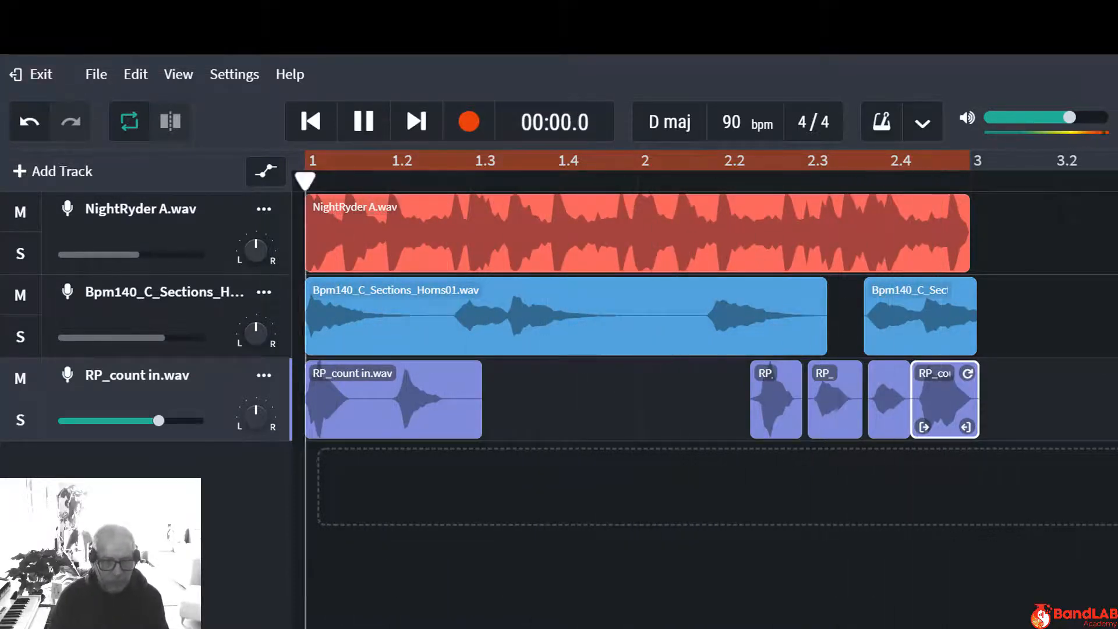
key(space)
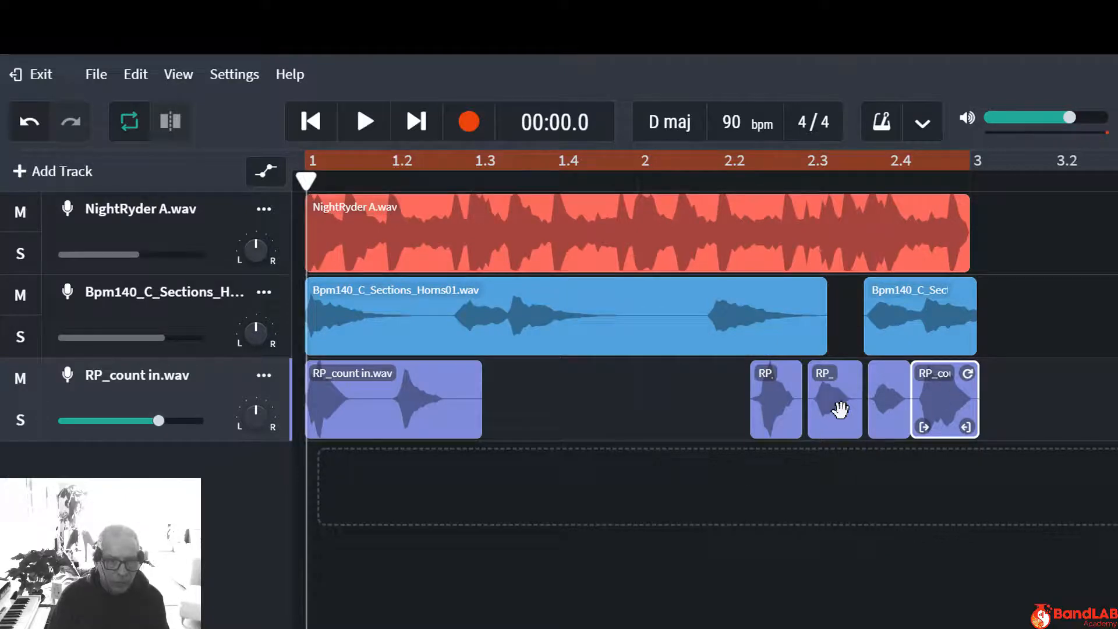
Move the third-from-last count-in slice to start just before beat 2.3, touching the previous slice, and play the loops
drag(841, 409, 831, 411)
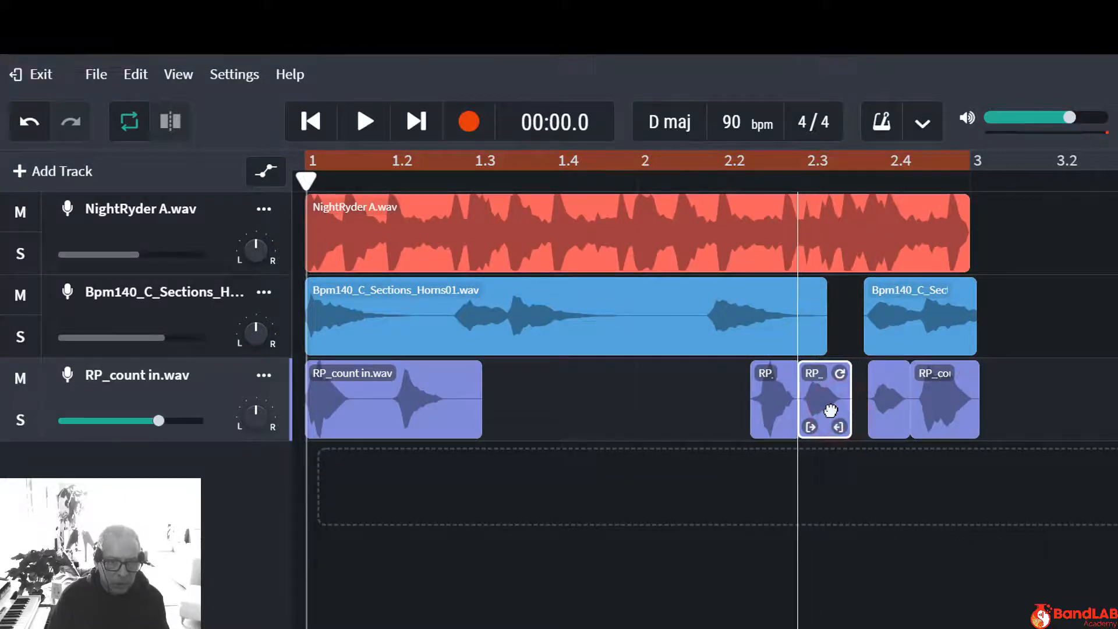
key(space)
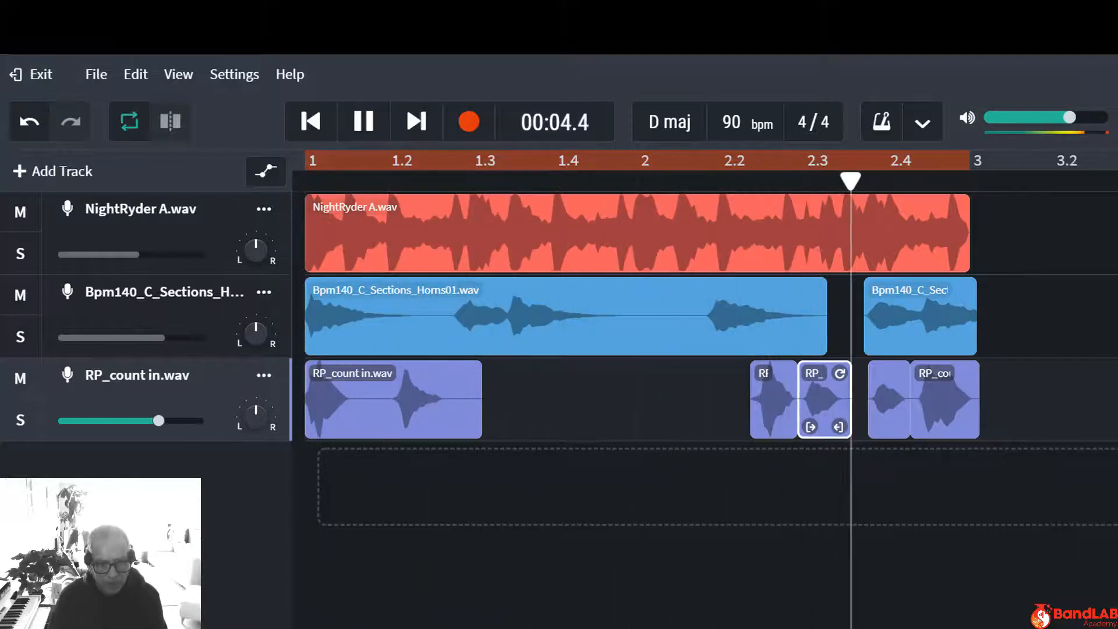
key(space)
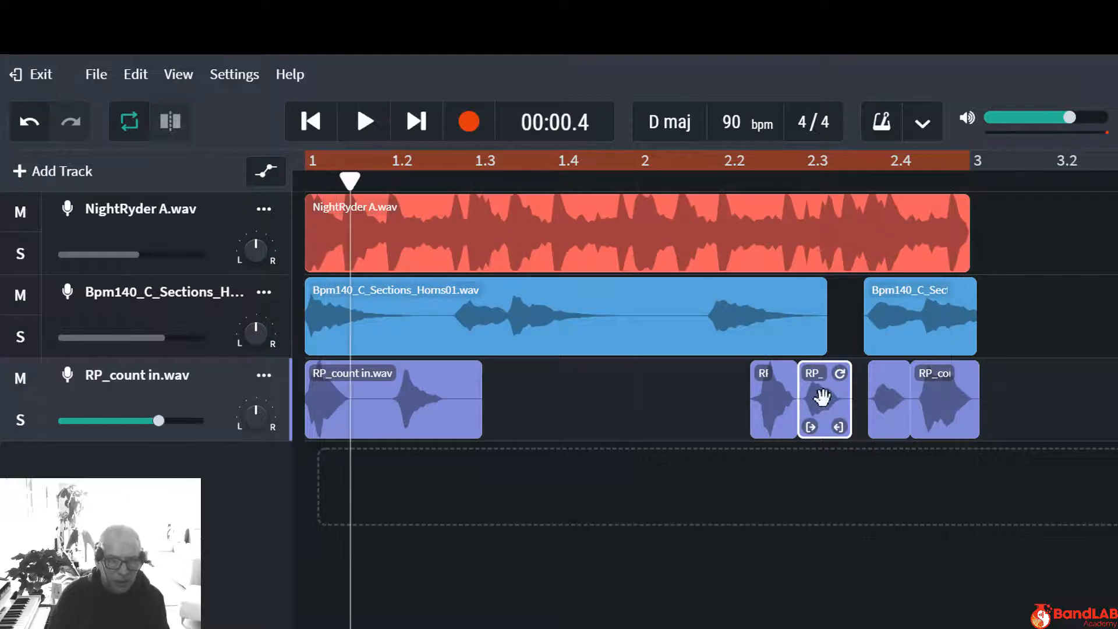
Close the gaps between the three middle count-in slices, leaving the last slice in place, and play the loops from the start
mouse_move(821, 398)
mouse_down()
mouse_move(879, 402)
mouse_move(853, 414)
mouse_up()
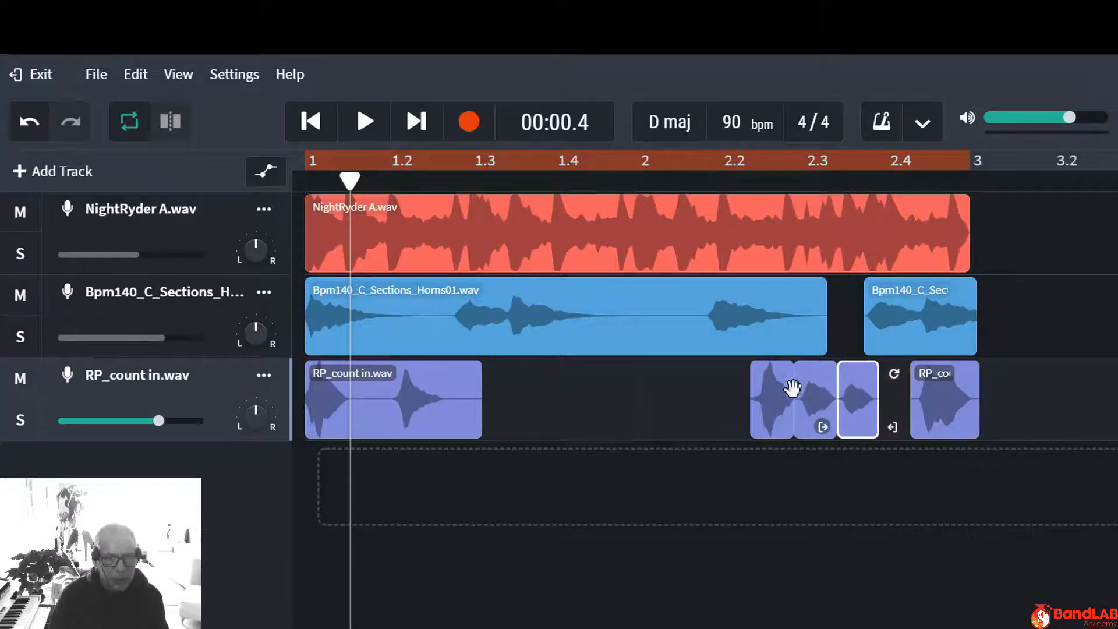
key(Return)
key(space)
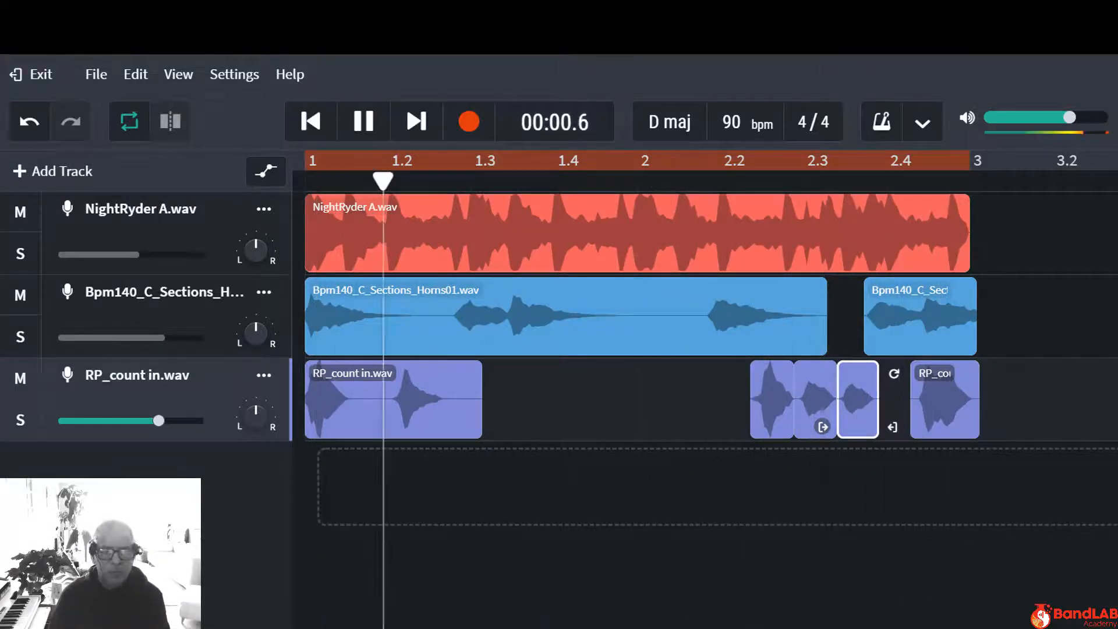
key(space)
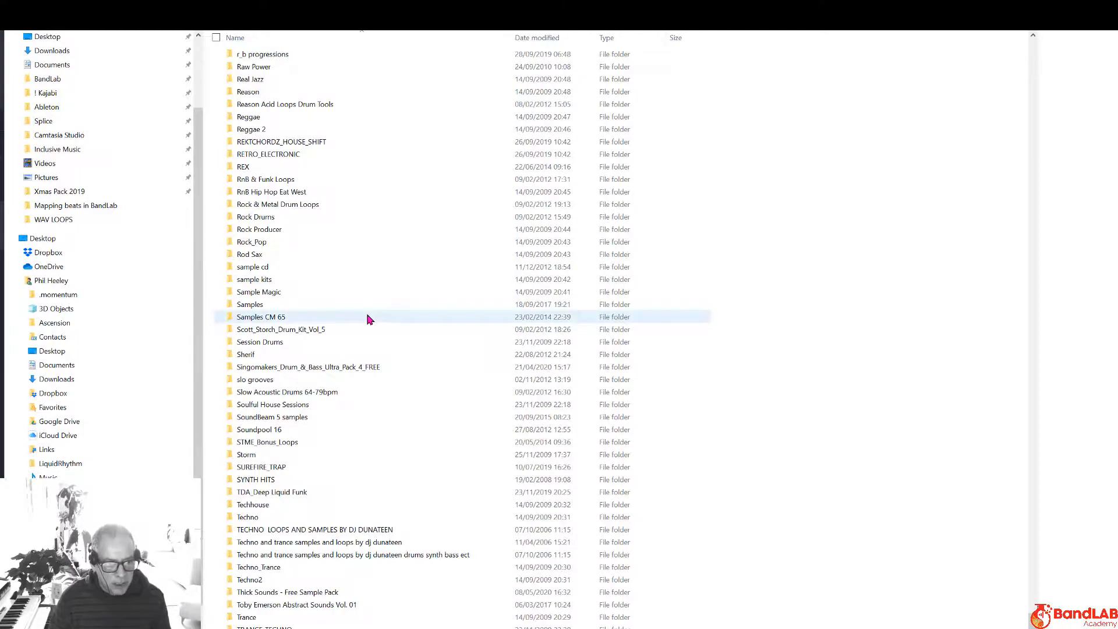
Import LNG_85bpm_And-It-Goes-Like_Scream-03.wav from the Black Octopus Sound - Linguistics FREE SAMPLES folder onto a new track starting at bar 1
scroll(369, 317, down, 7)
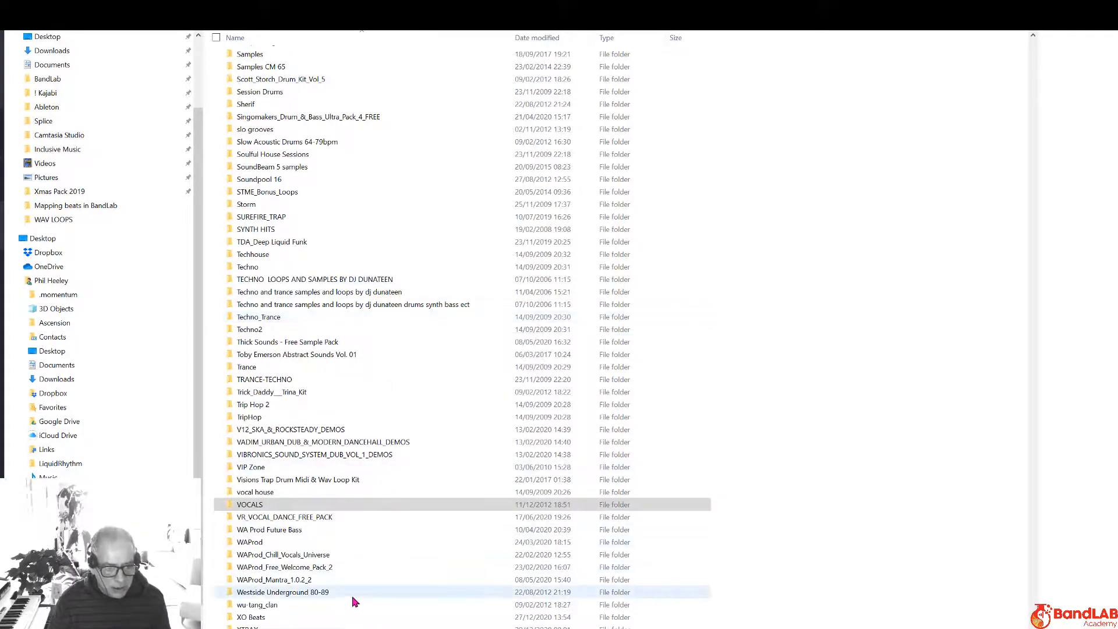
scroll(399, 495, up, 20)
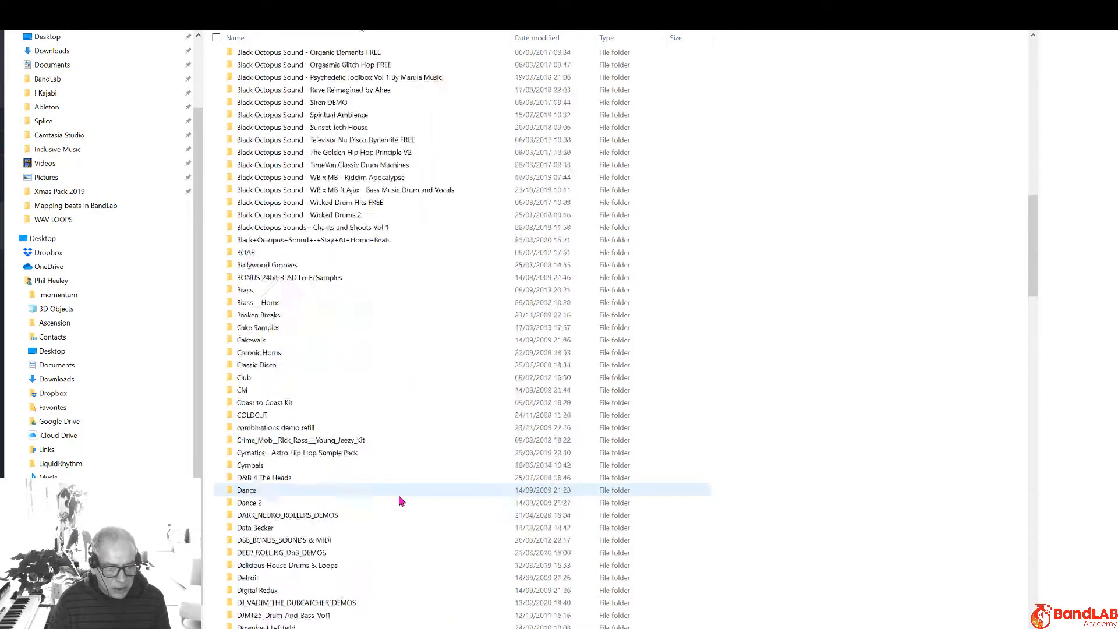
scroll(401, 501, up, 13)
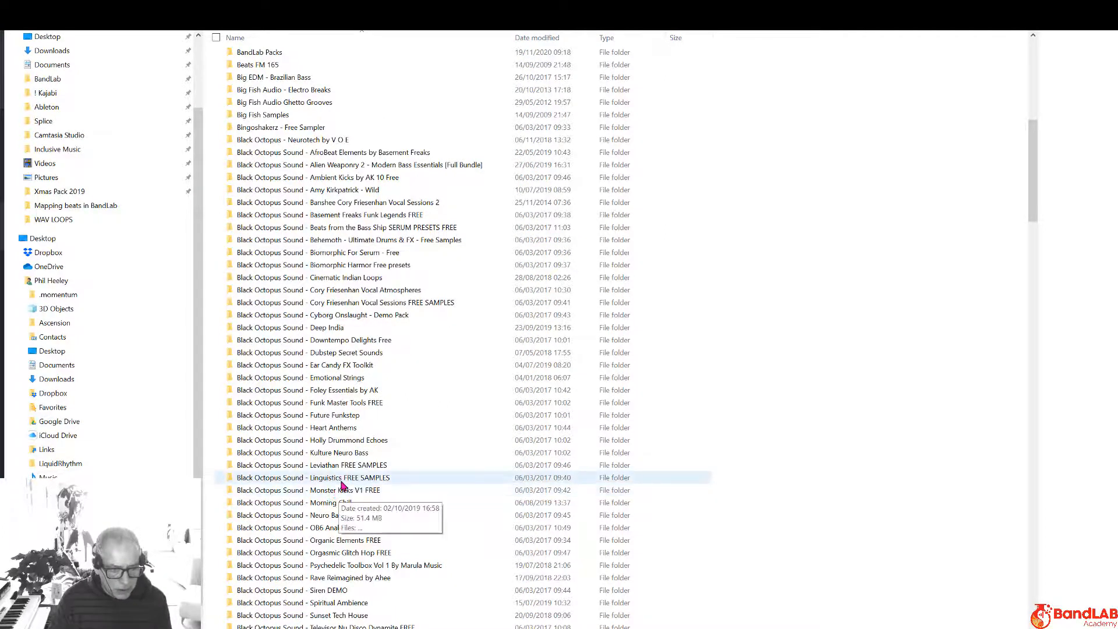
double_click(342, 485)
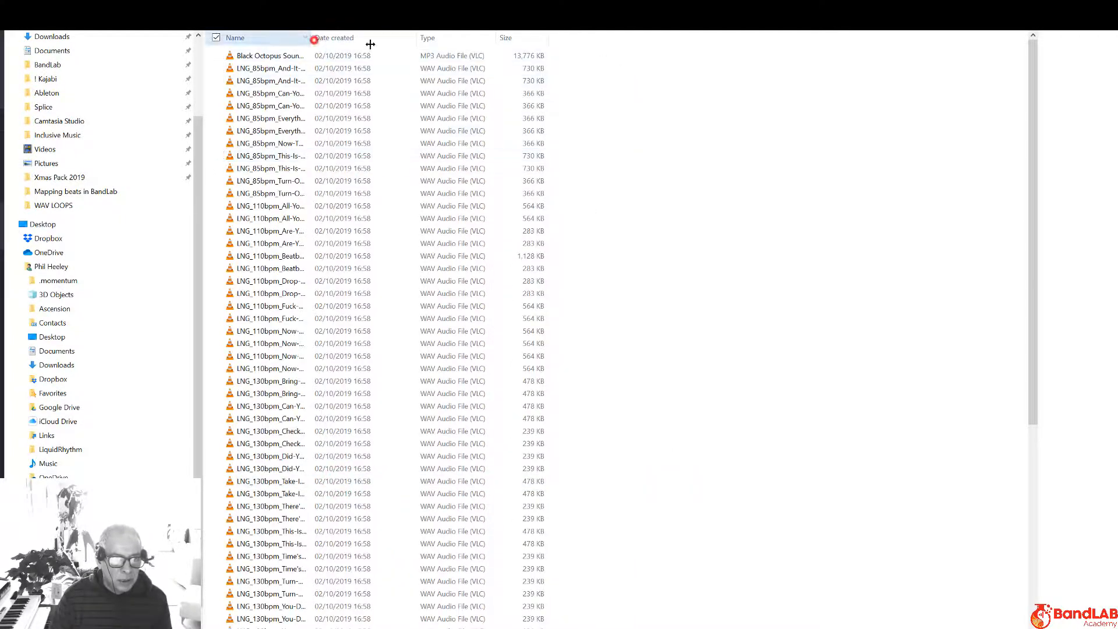
drag(370, 44, 467, 41)
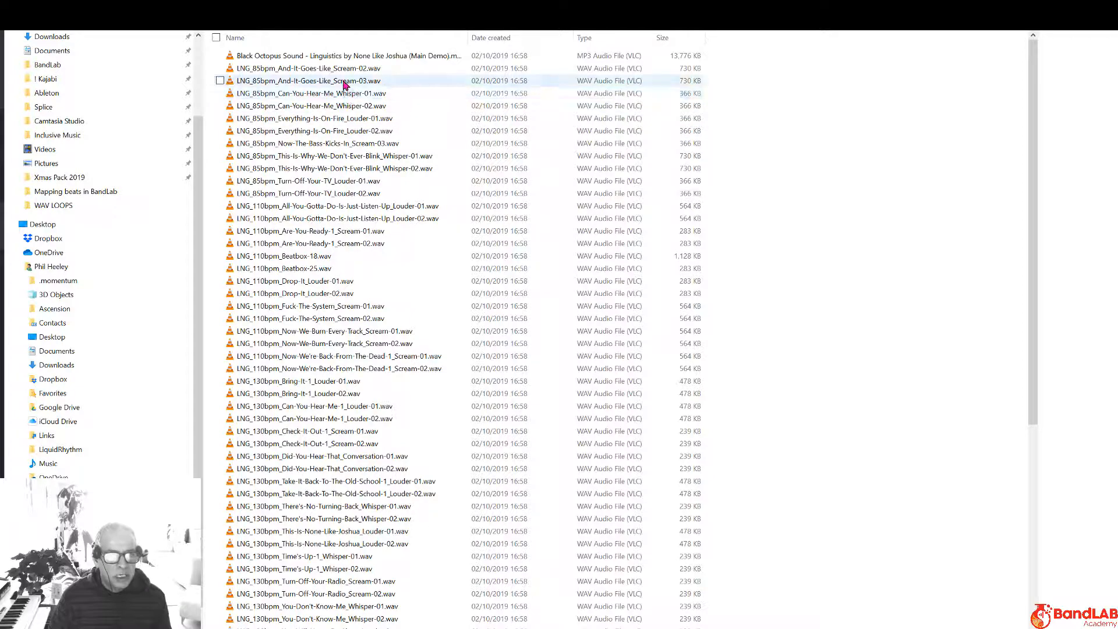
drag(344, 81, 377, 258)
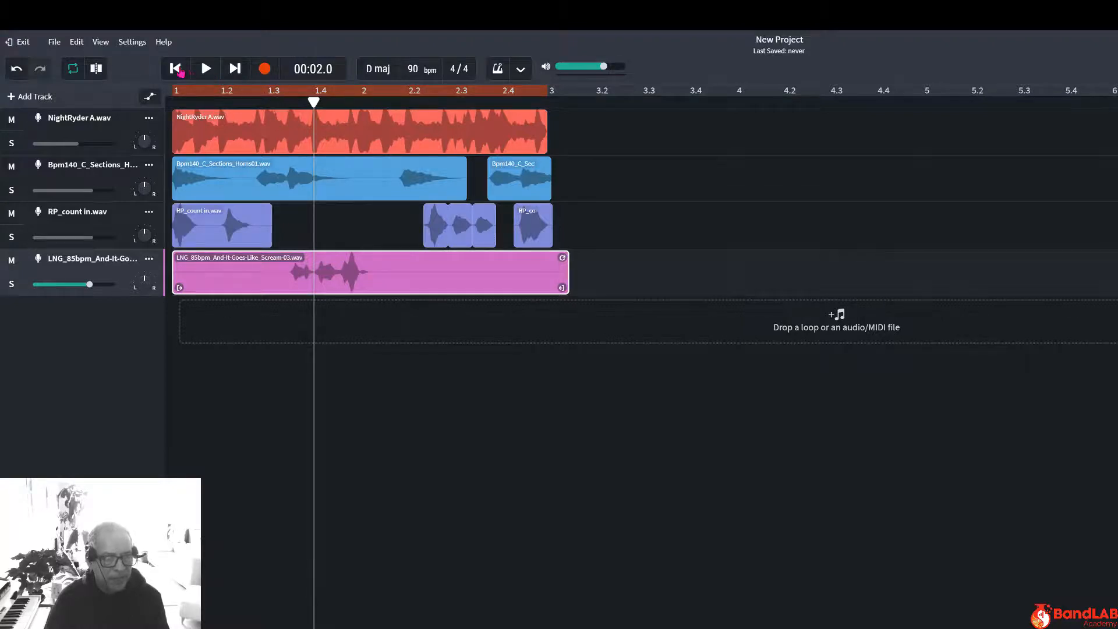
Play the loops from the start to hear the scream vocal and raise its track volume
click(178, 70)
click(206, 70)
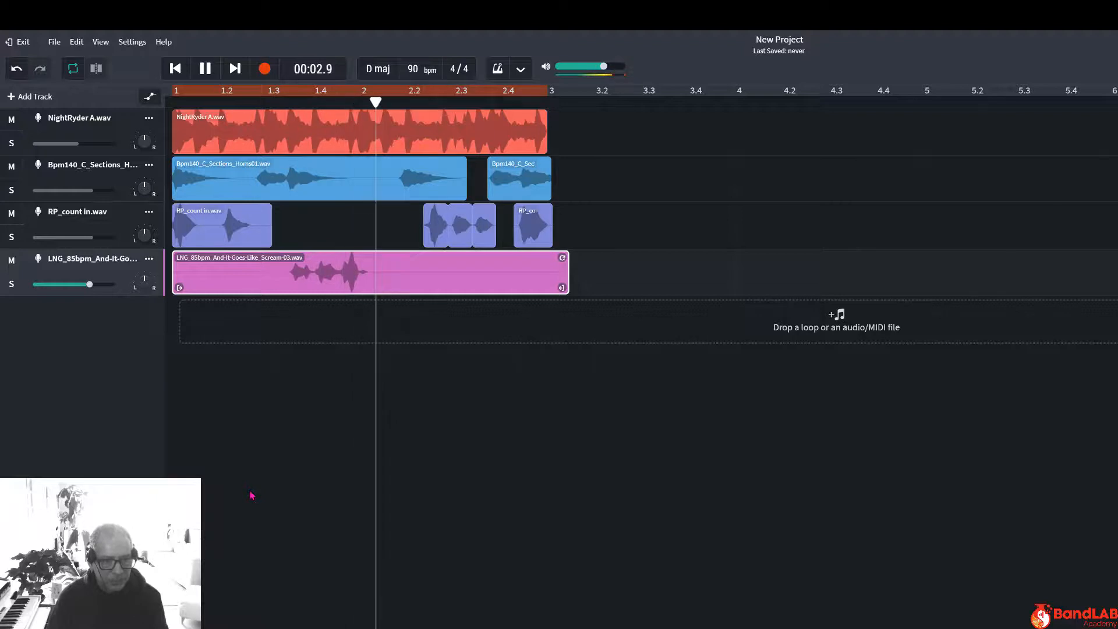
key(space)
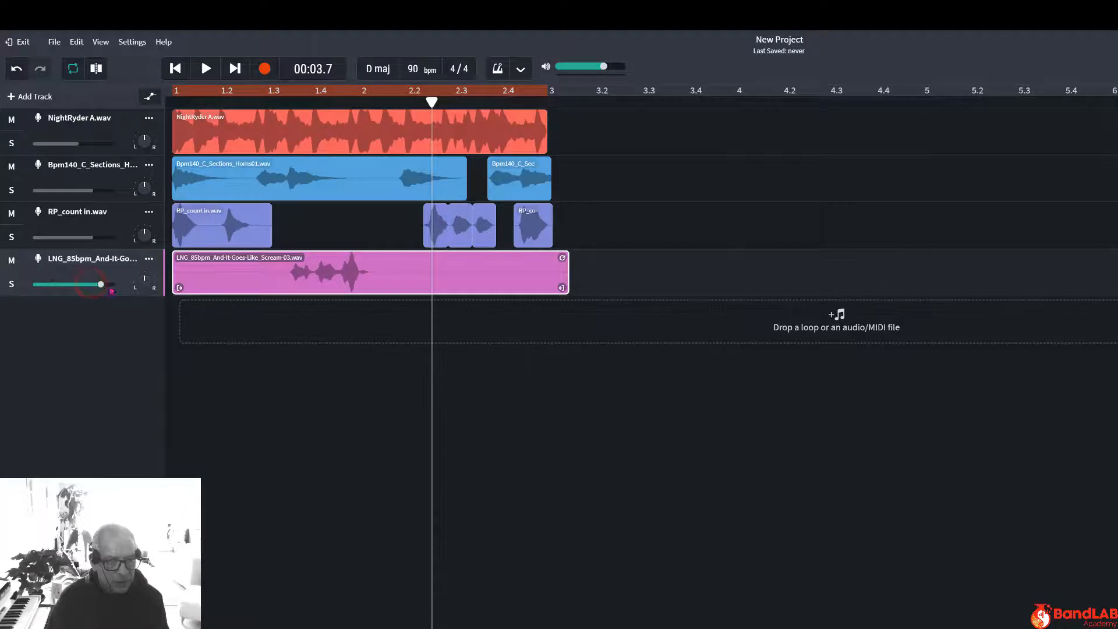
click(175, 68)
key(space)
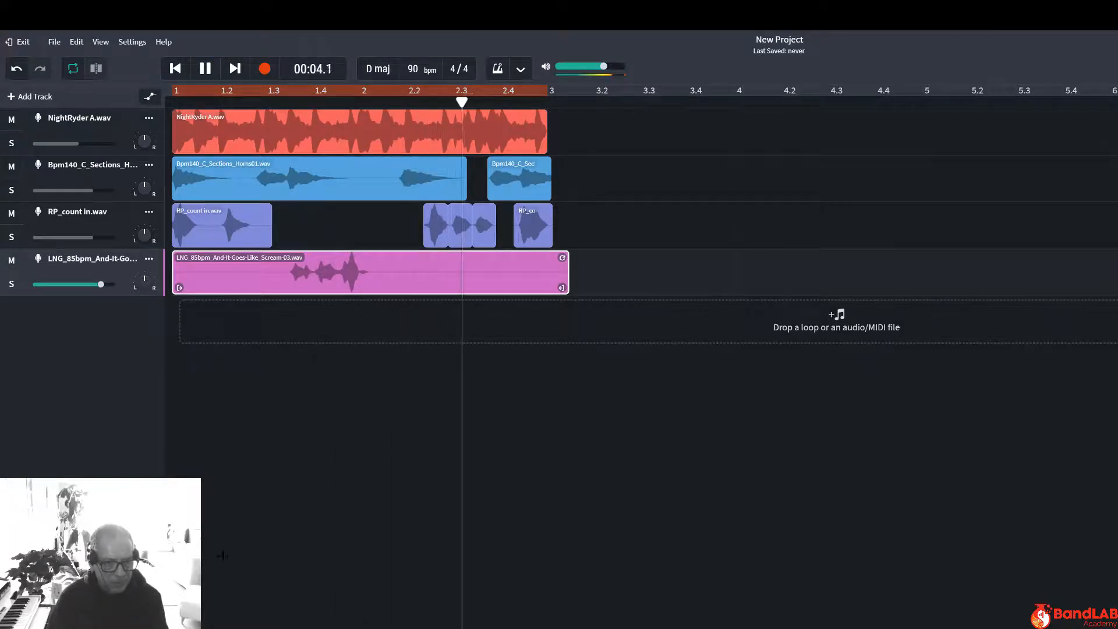
key(space)
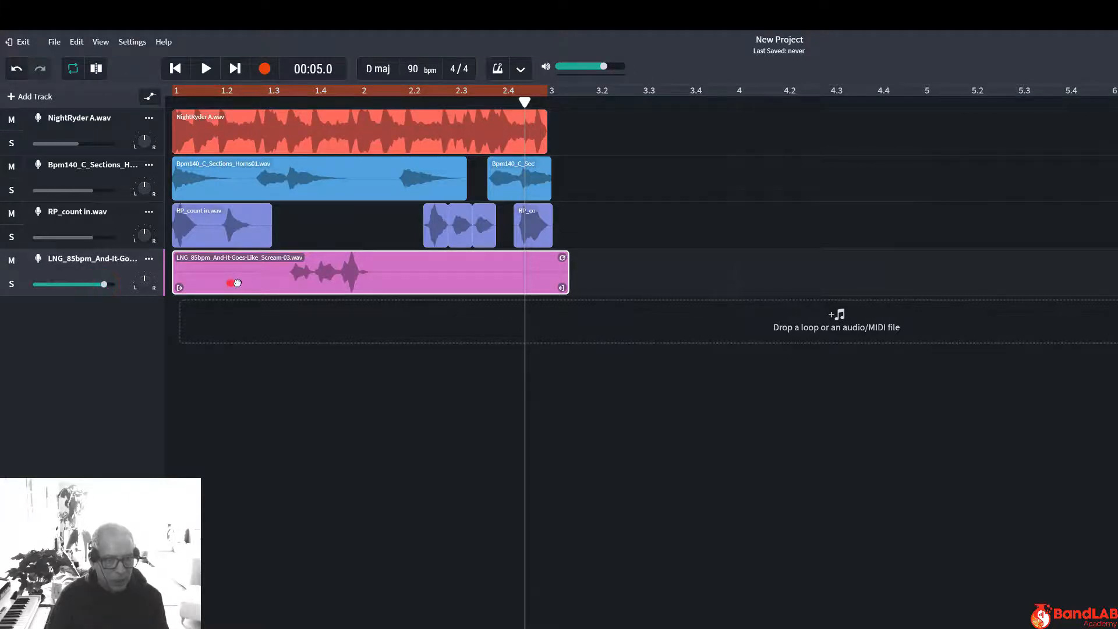
Move the scream clip about one beat later, trim off its leading silence and its tail beyond bar 3, and play from the start
drag(237, 283, 297, 272)
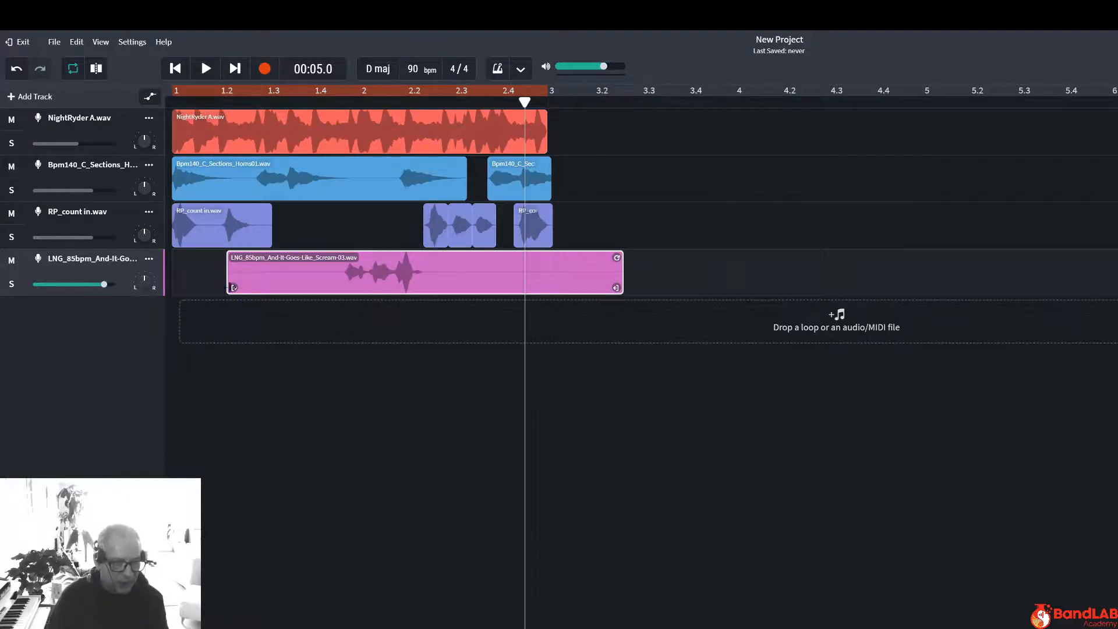
drag(270, 286, 343, 286)
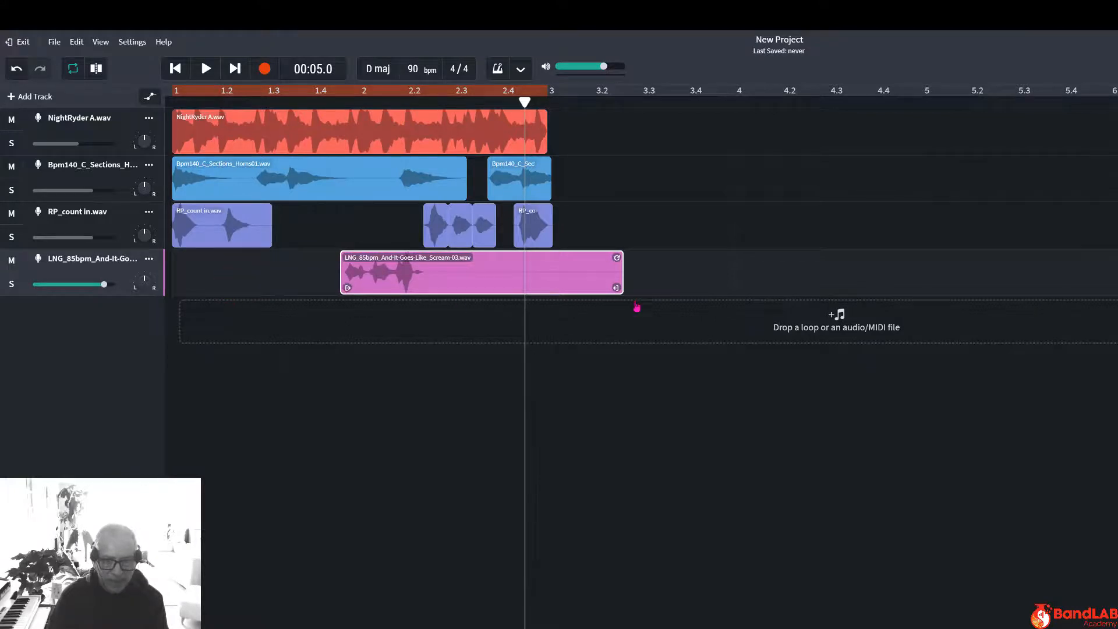
drag(576, 289, 543, 291)
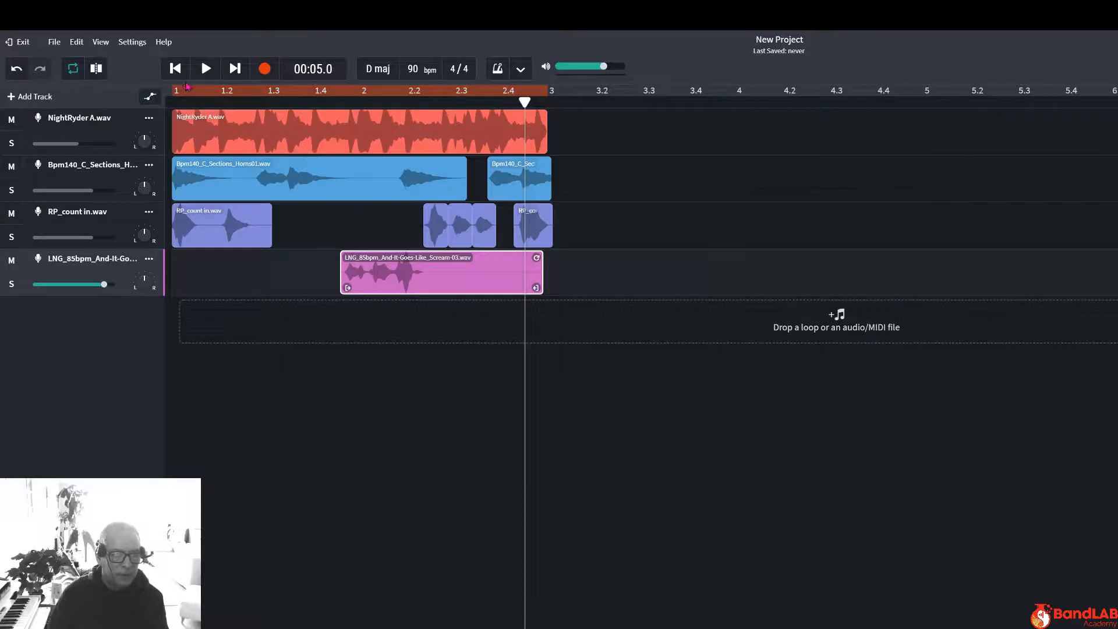
click(177, 71)
click(208, 70)
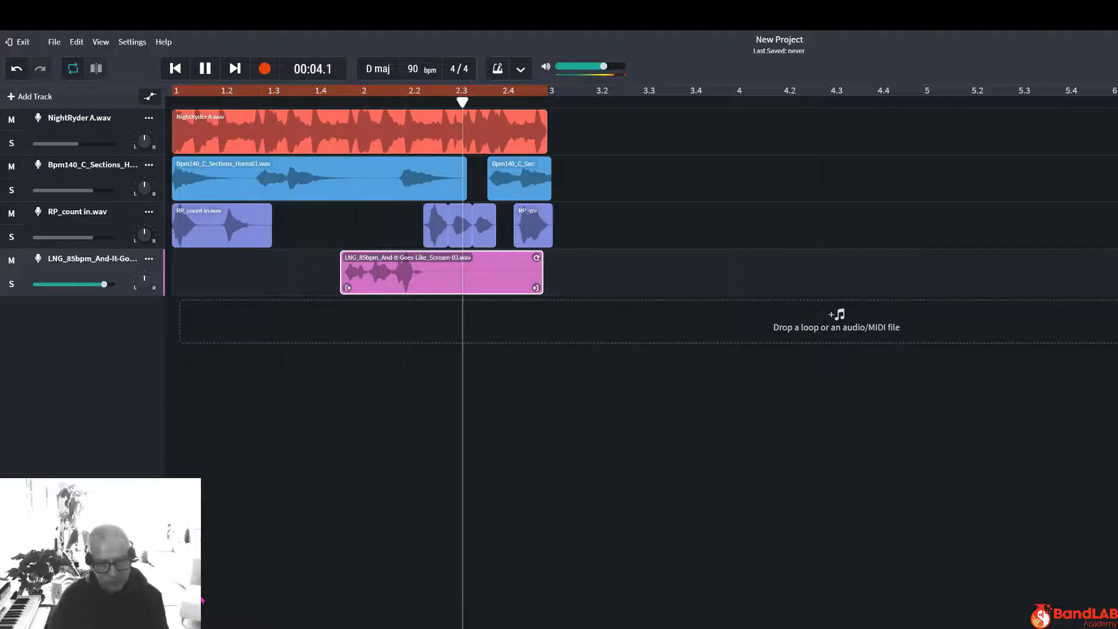
key(space)
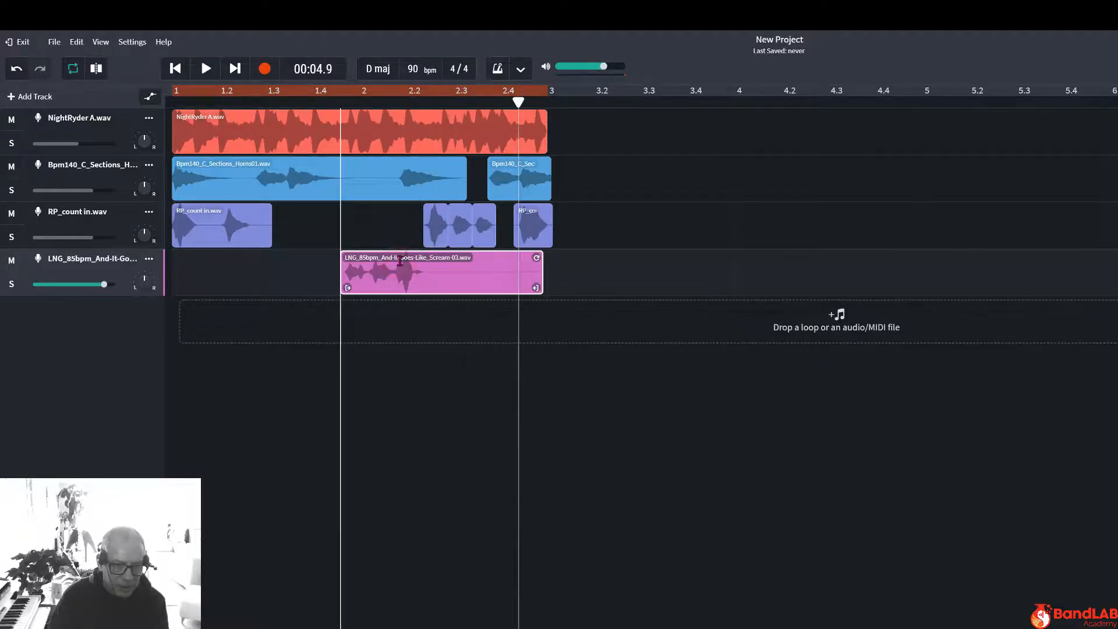
Nudge the trimmed scream clip slightly later between beat 1.4 and bar 2, and play the loops from the start
drag(400, 260, 402, 261)
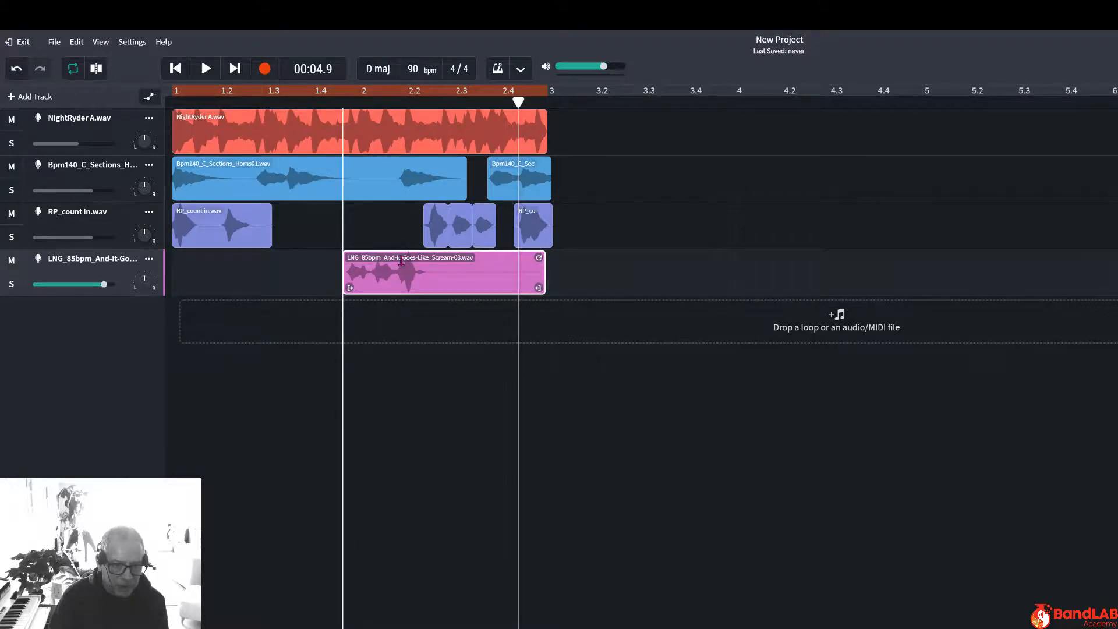
key(Return)
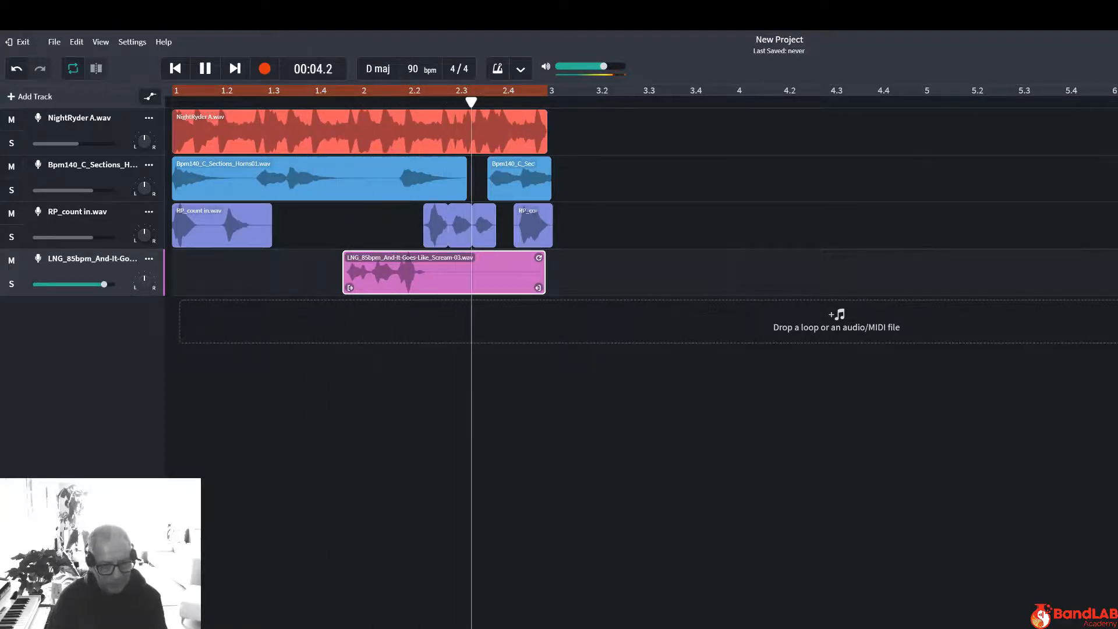
key(space)
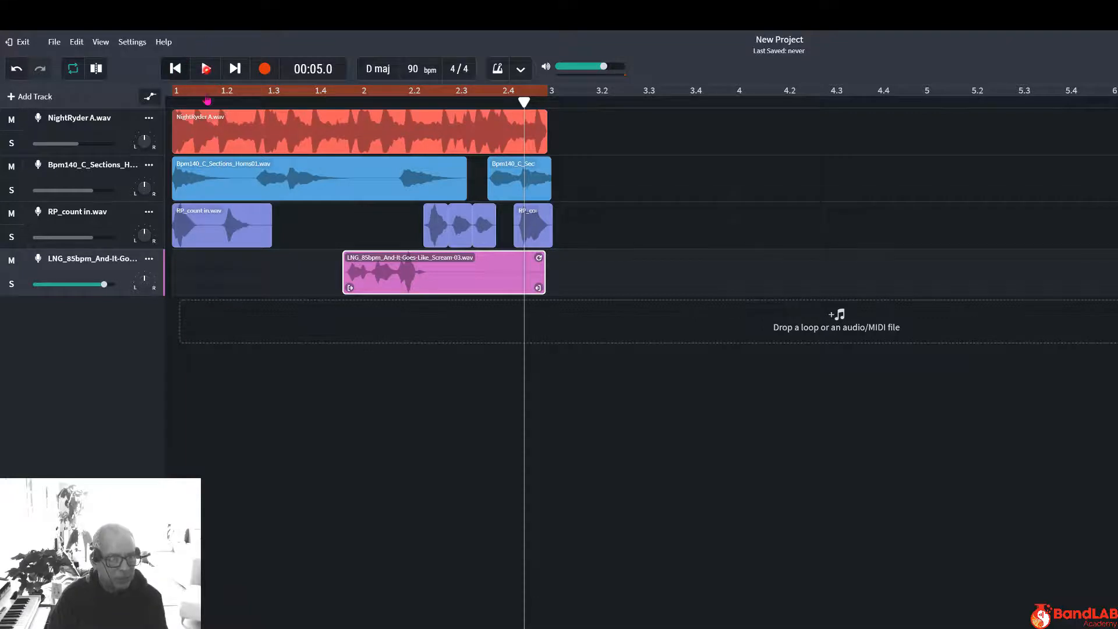
click(176, 69)
click(206, 69)
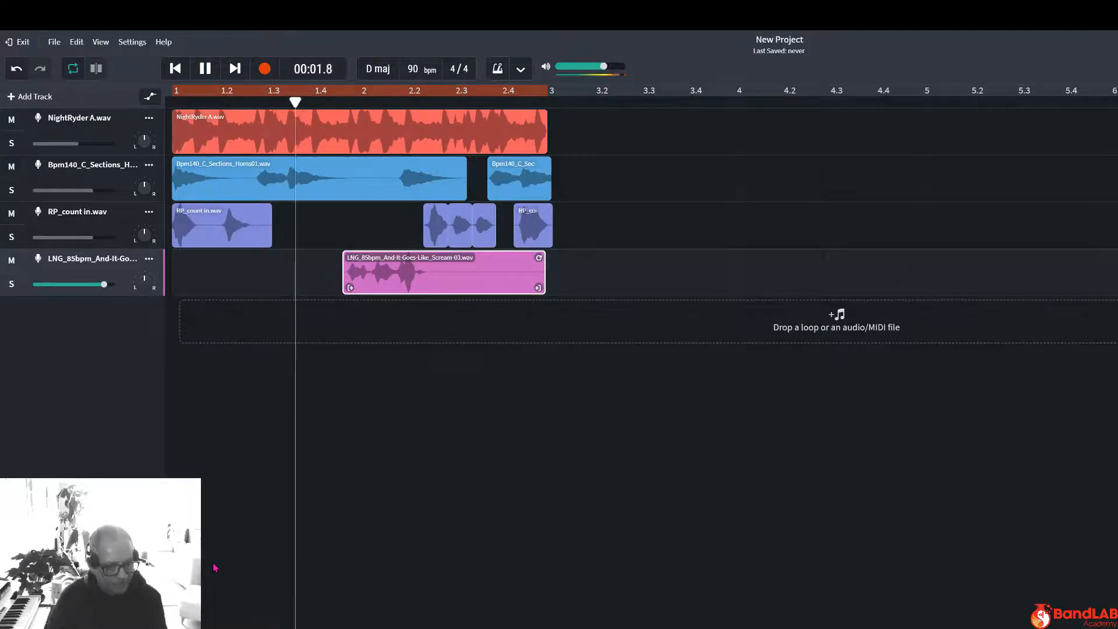
key(space)
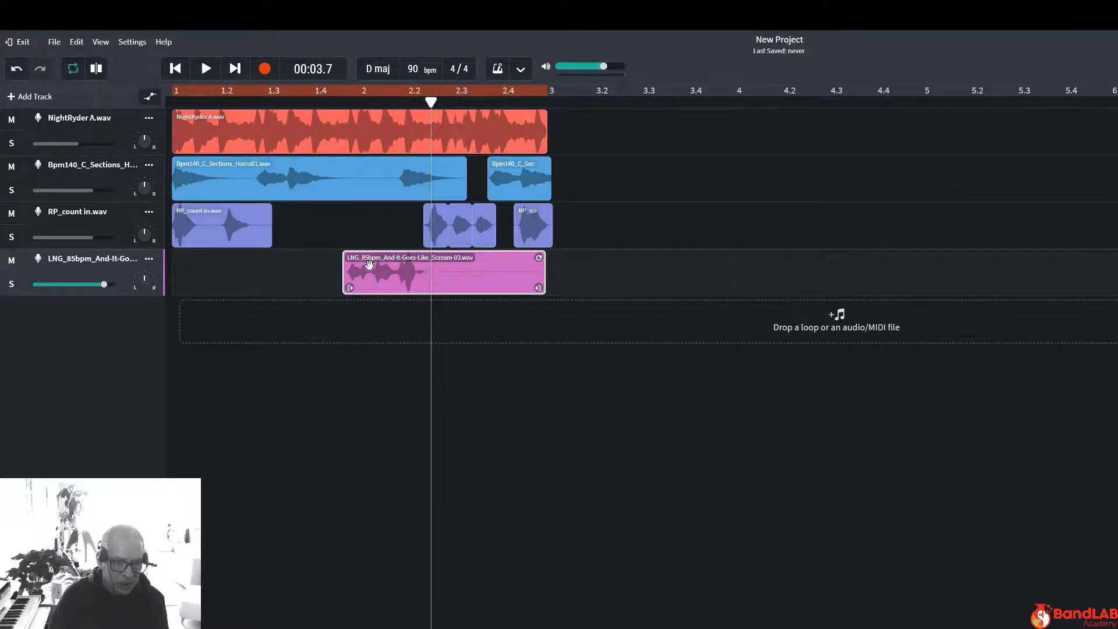
Reposition the scream clip so it starts just after bar 2, playing the loops to check its timing
drag(369, 265, 386, 249)
click(361, 103)
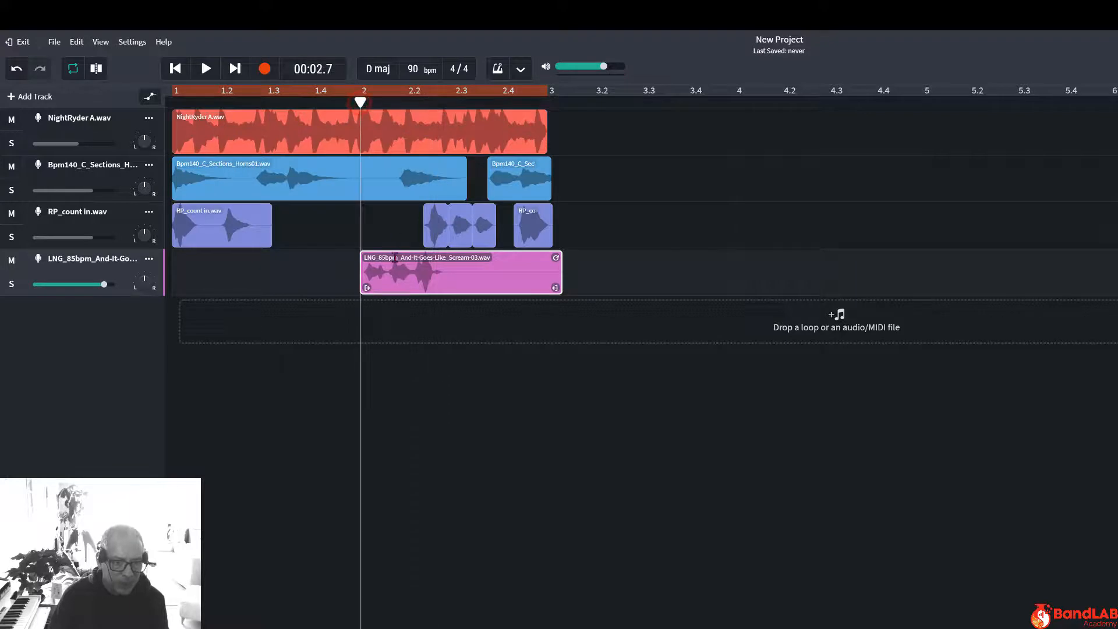
drag(395, 272, 392, 273)
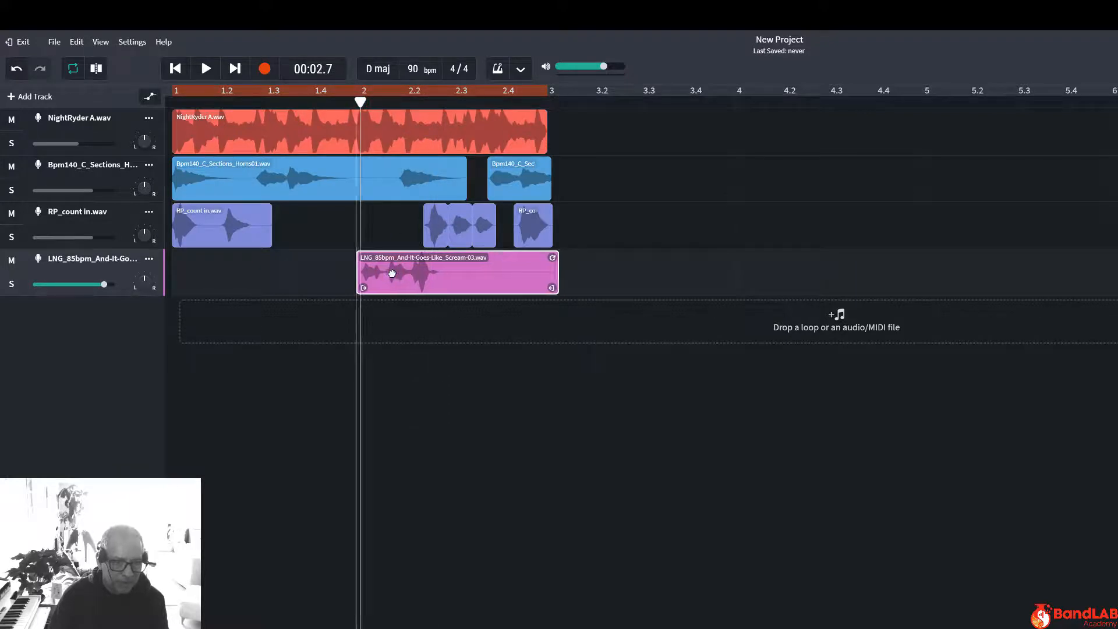
click(198, 75)
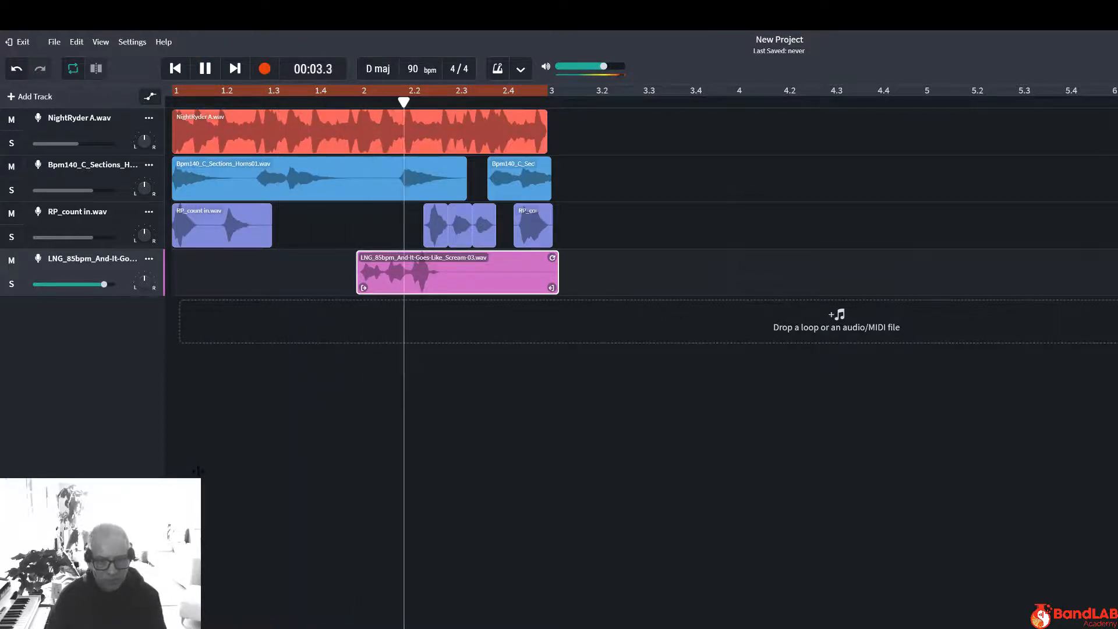
key(space)
drag(389, 273, 396, 276)
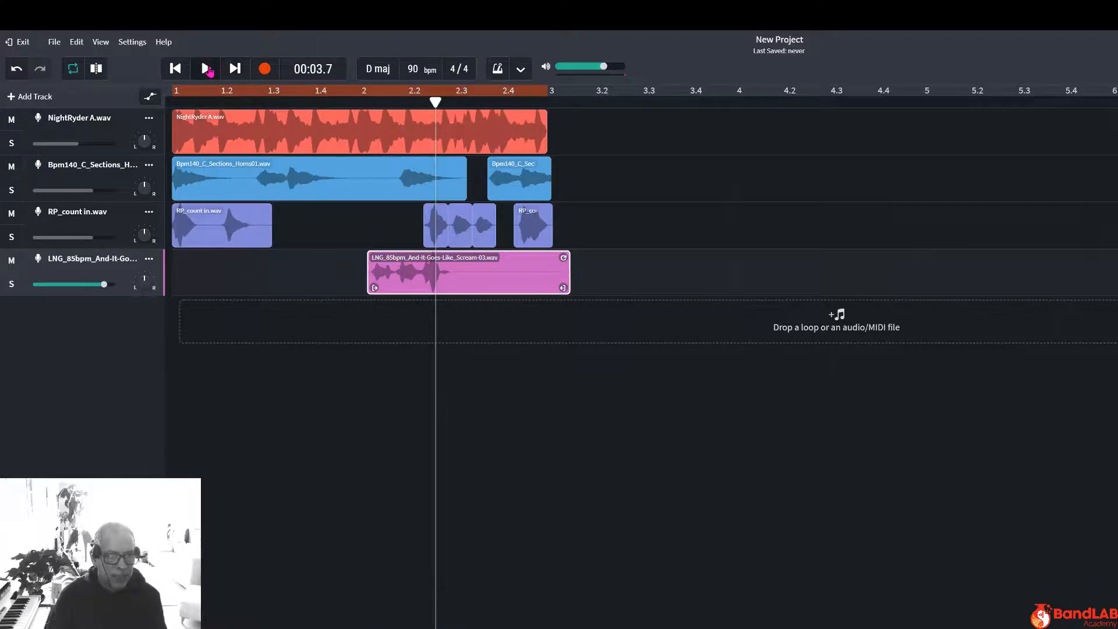
click(208, 69)
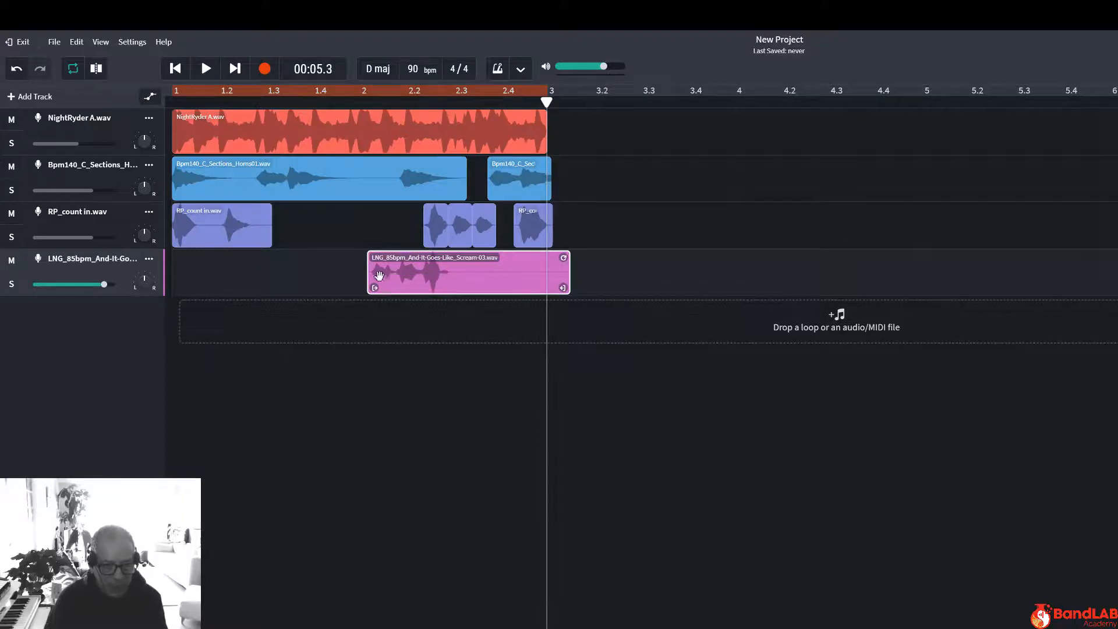
Speed up the scream clip with the AudioStretch +10% speed option and play the loops to check its timing
right_click(495, 271)
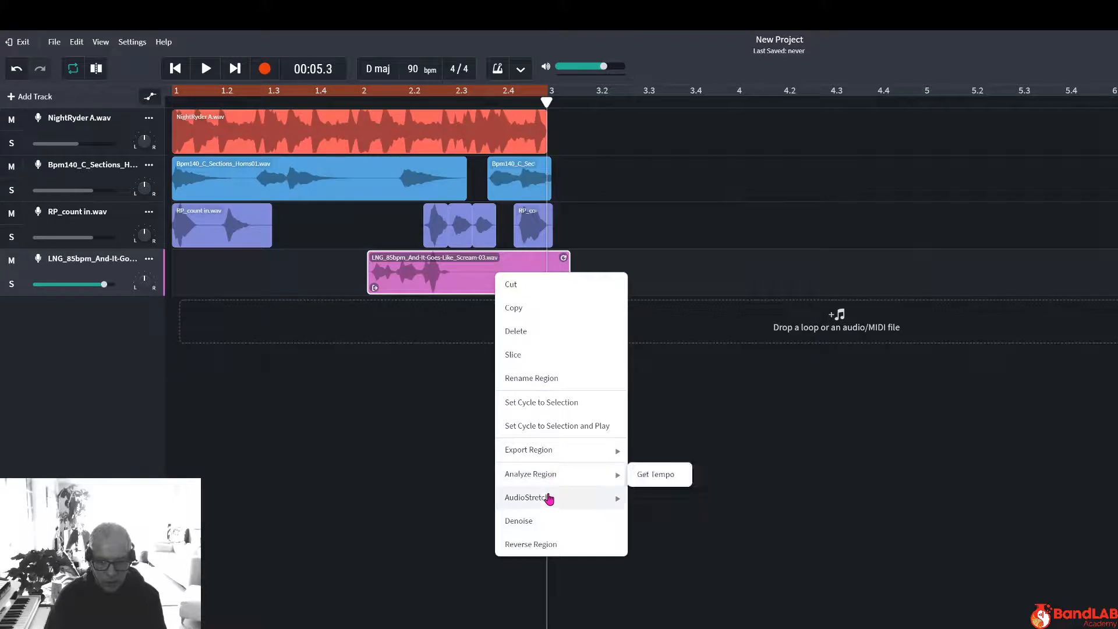
mouse_move(552, 499)
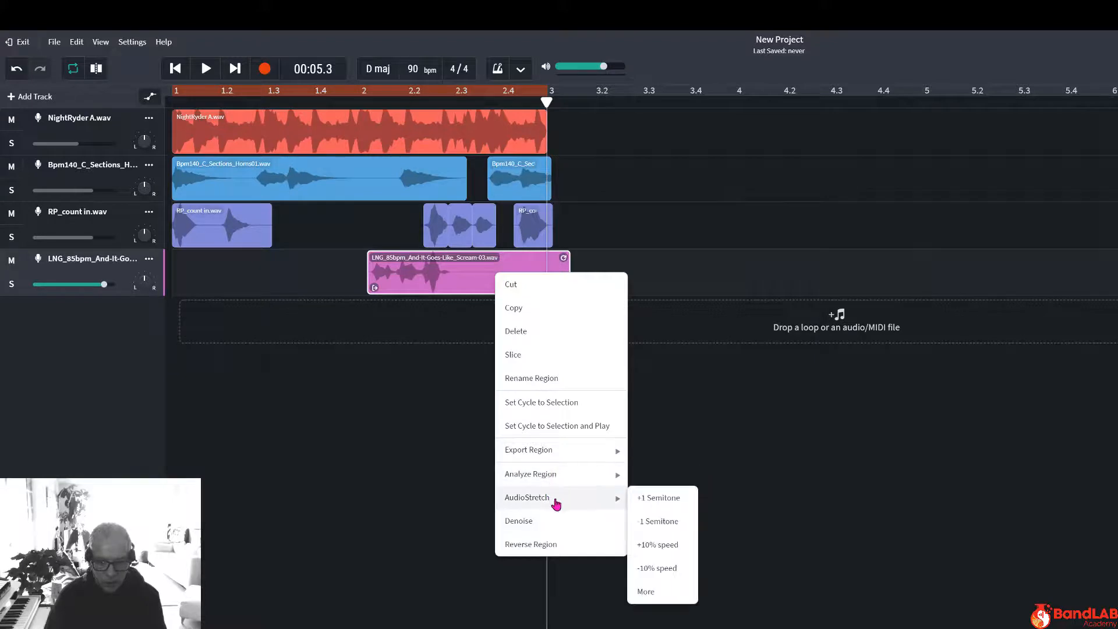
click(667, 550)
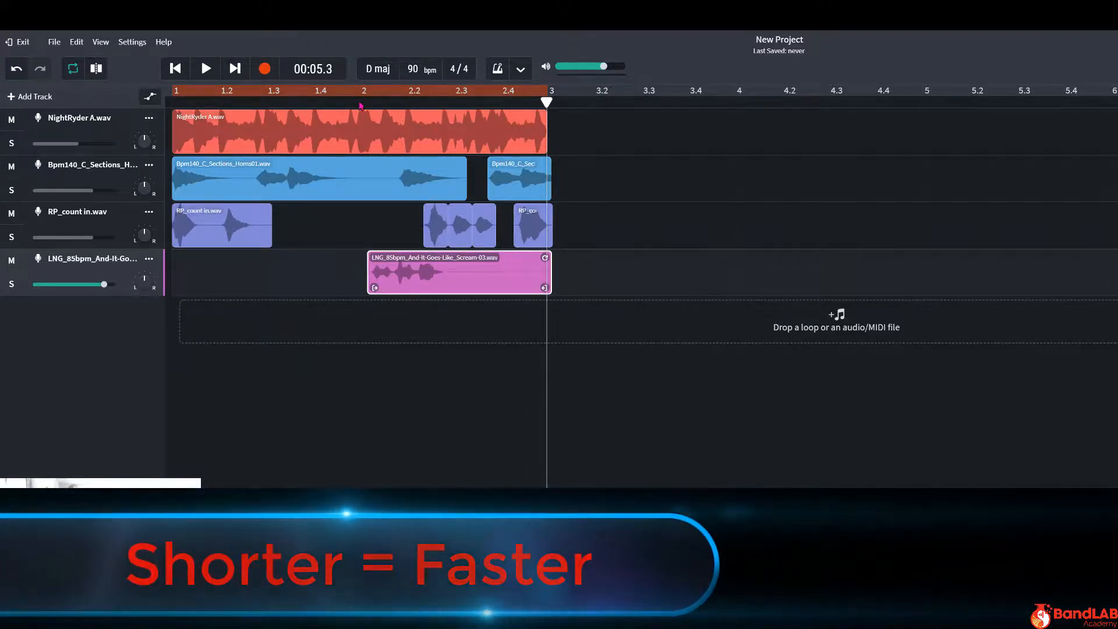
key(space)
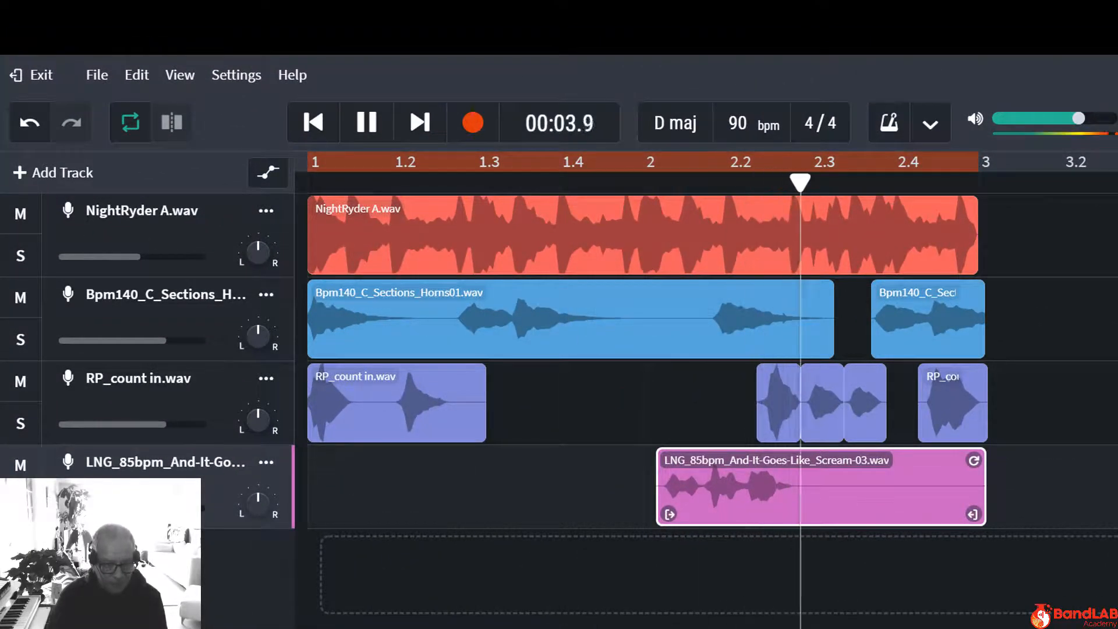
key(space)
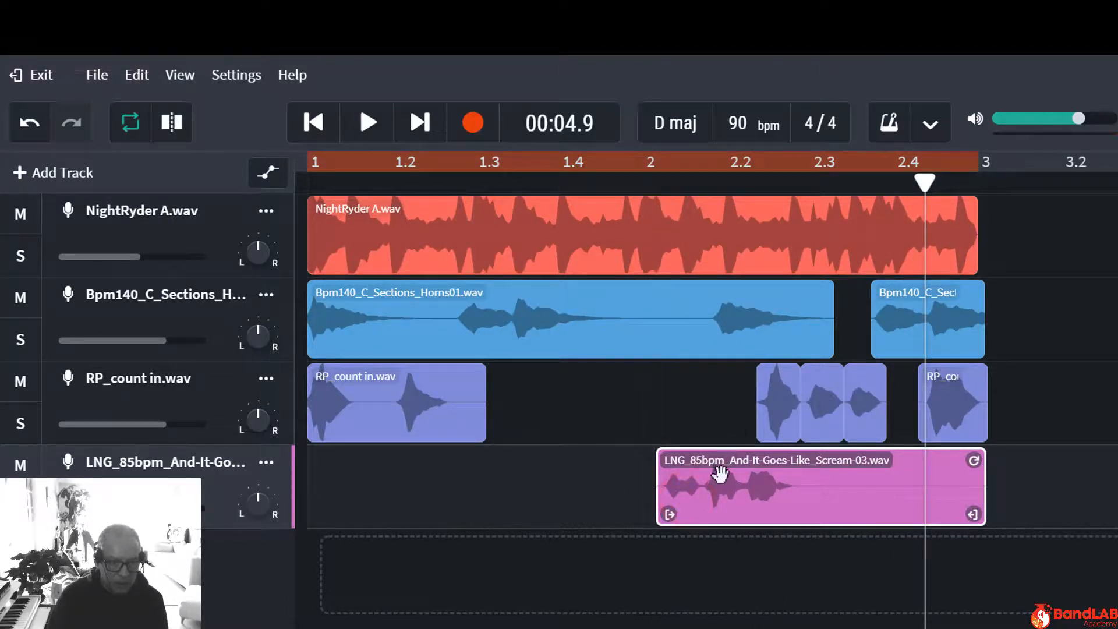
Nudge the sped-up scream clip slightly later after bar 2 and play the loops from the start
drag(721, 473, 724, 482)
key(Return)
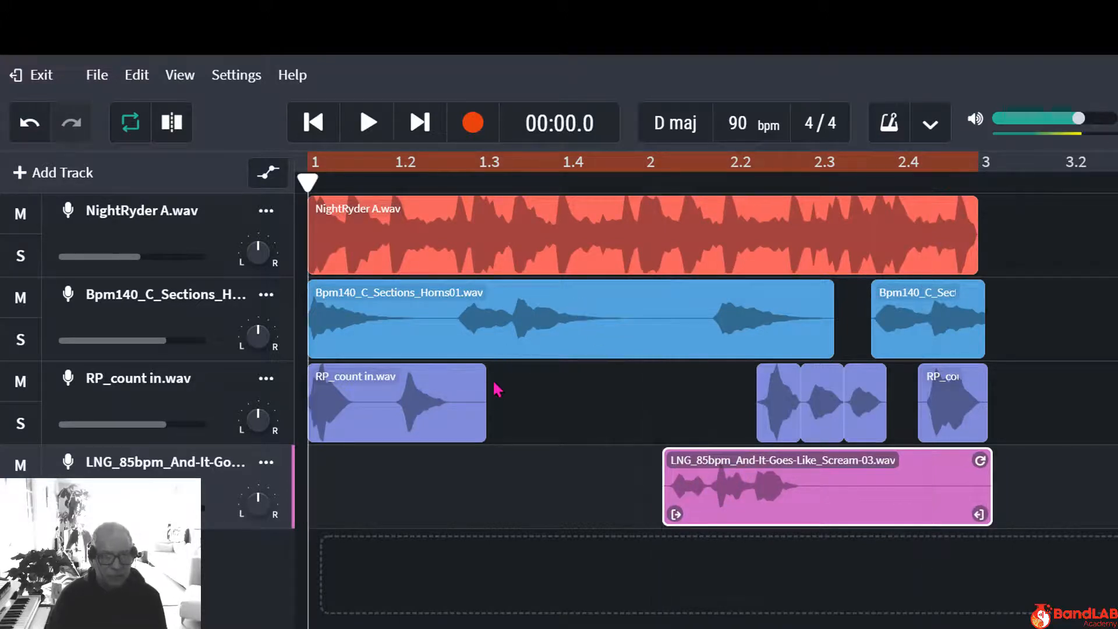
key(space)
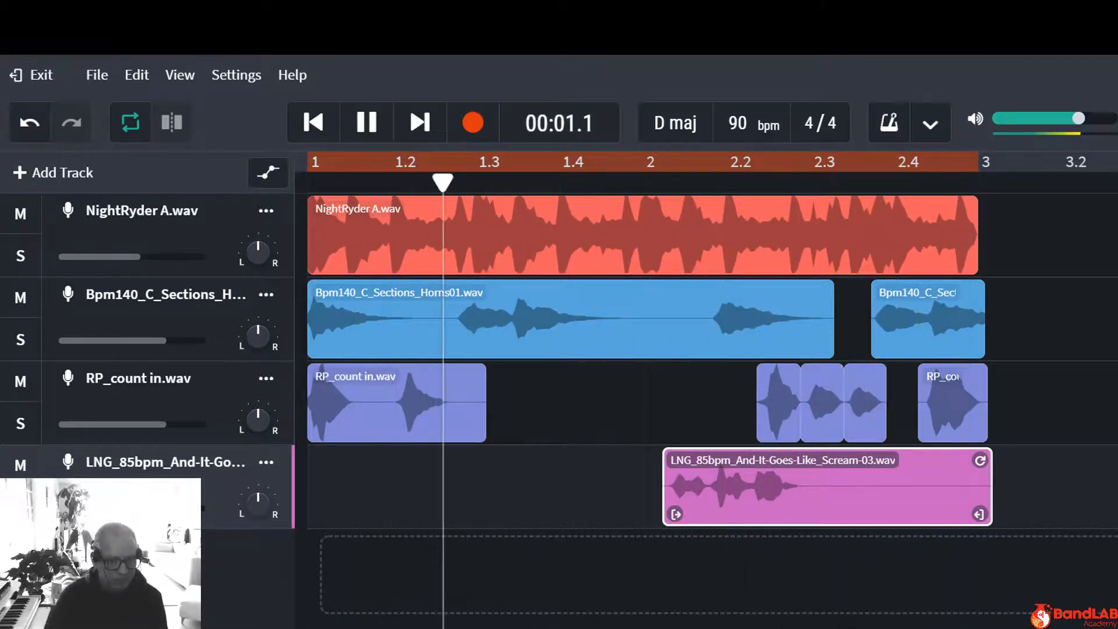
key(space)
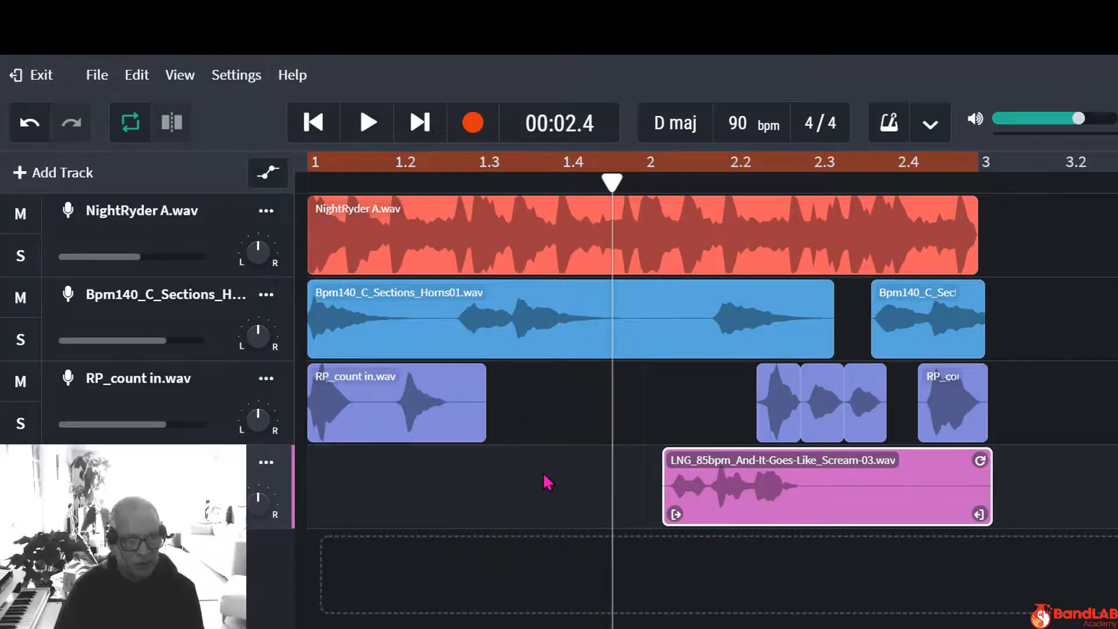
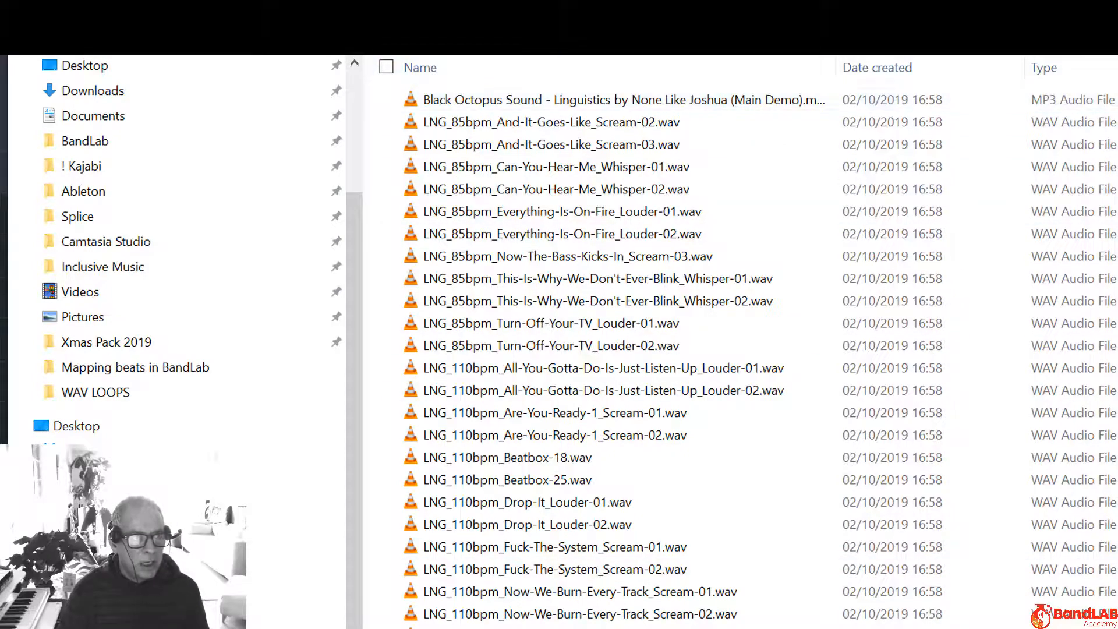
Import the guitar loop RP_CrazyLead_A_135.wav from the sample folders onto a new track starting at bar 1
click(612, 29)
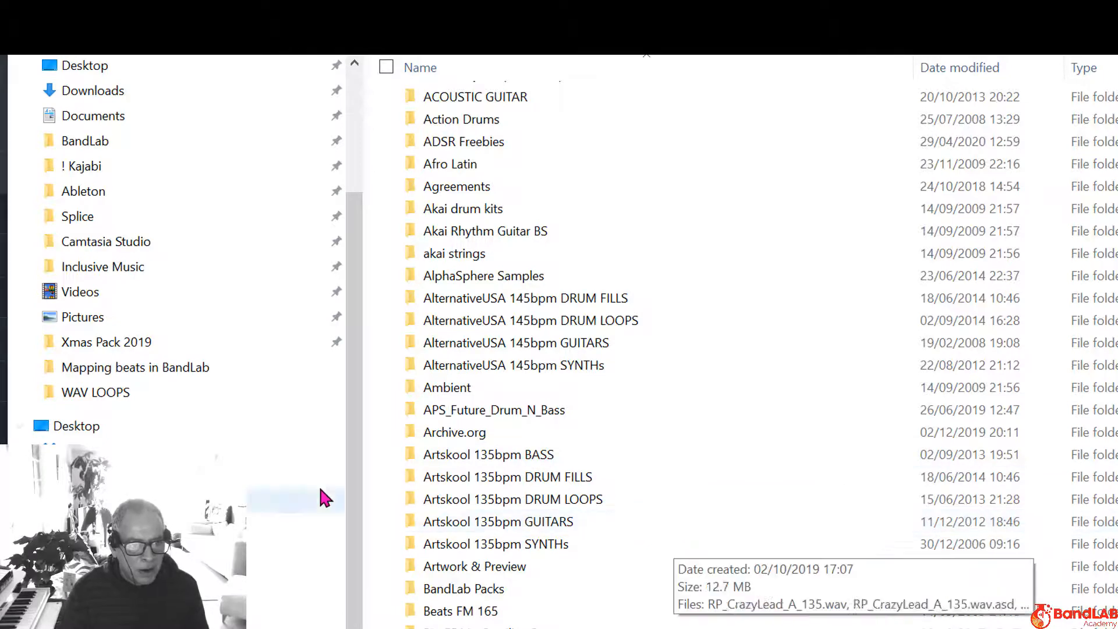
double_click(529, 521)
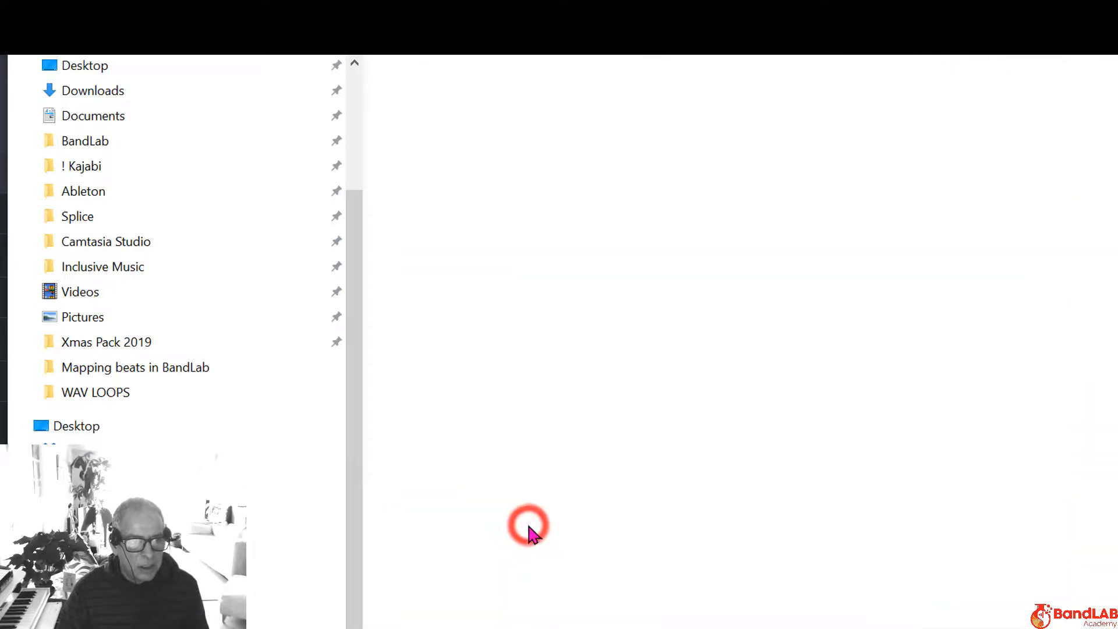
drag(556, 70, 798, 62)
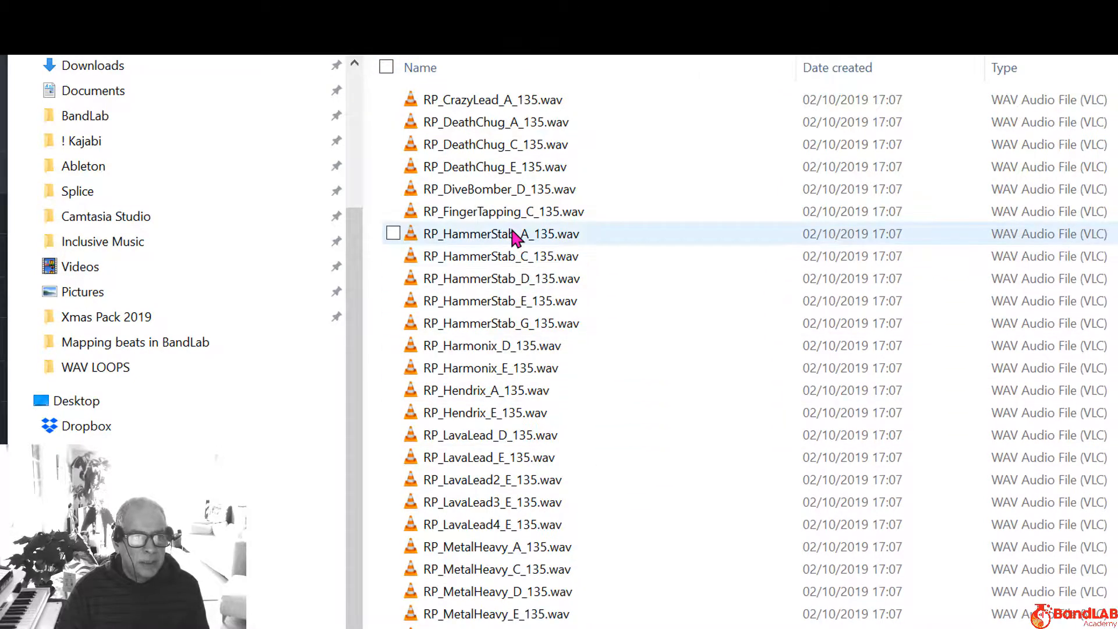
click(523, 103)
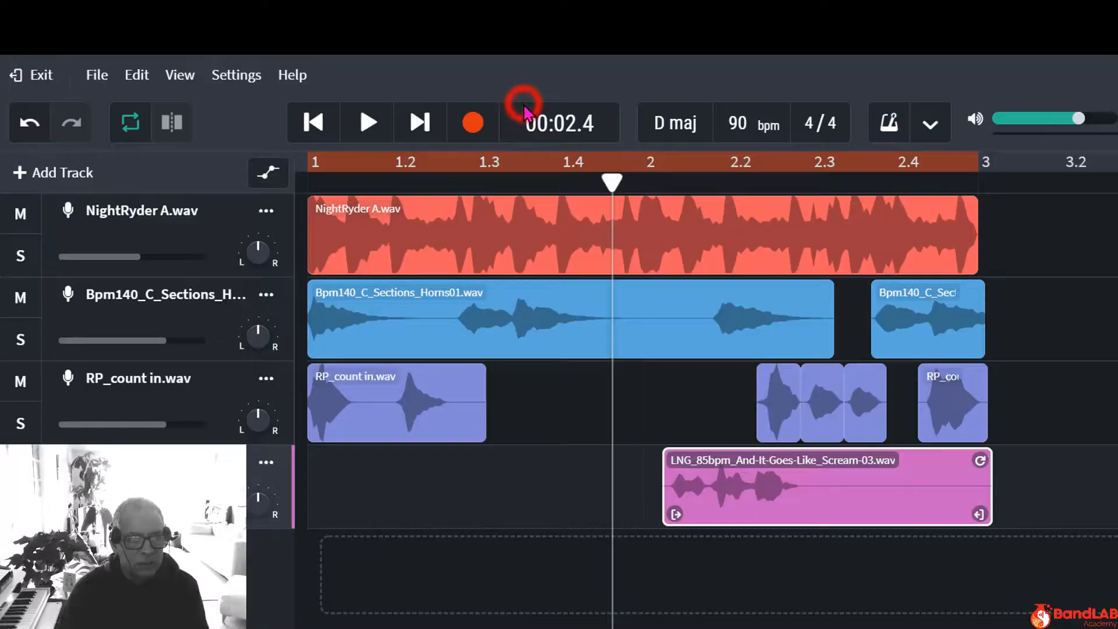
drag(522, 105, 529, 257)
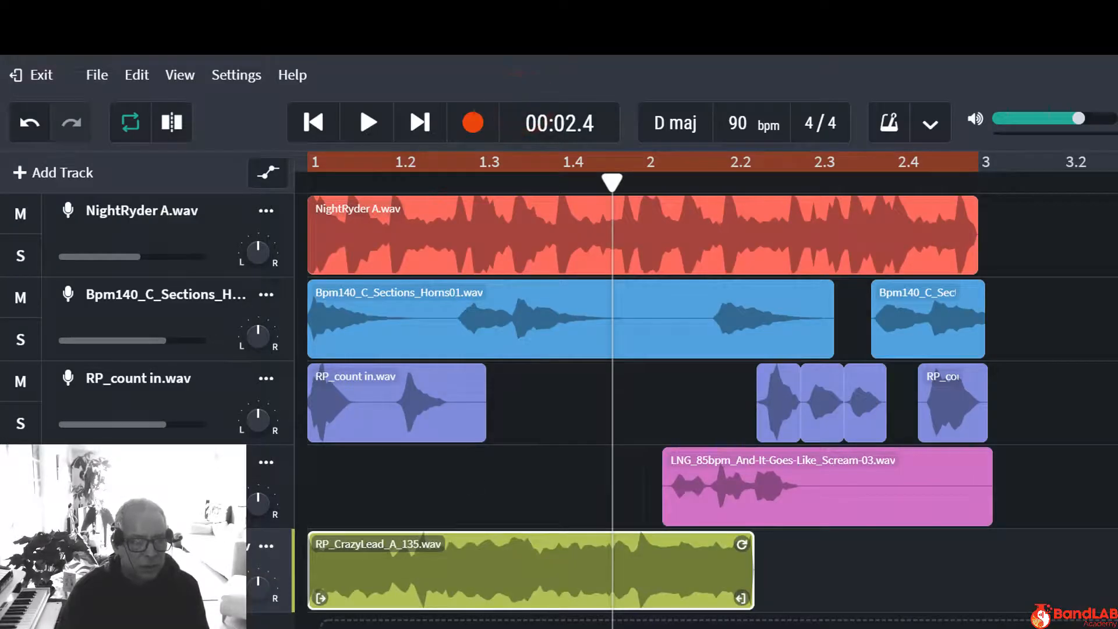
Play the loops from the start twice to hear how the CrazyLead guitar's pitch fits the other tracks
click(315, 121)
click(368, 123)
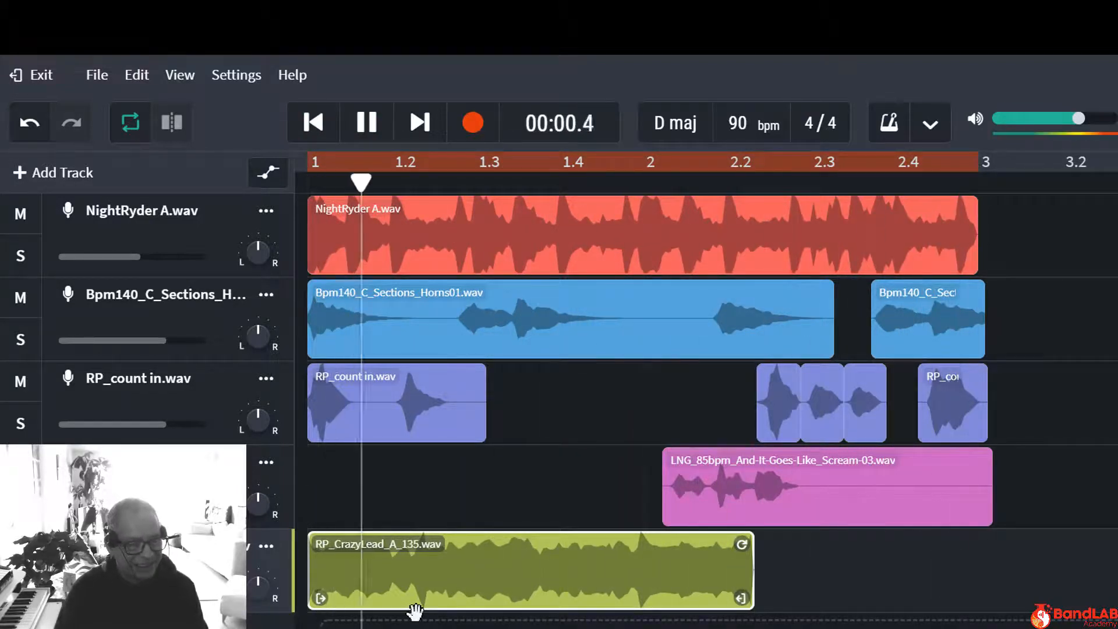
key(space)
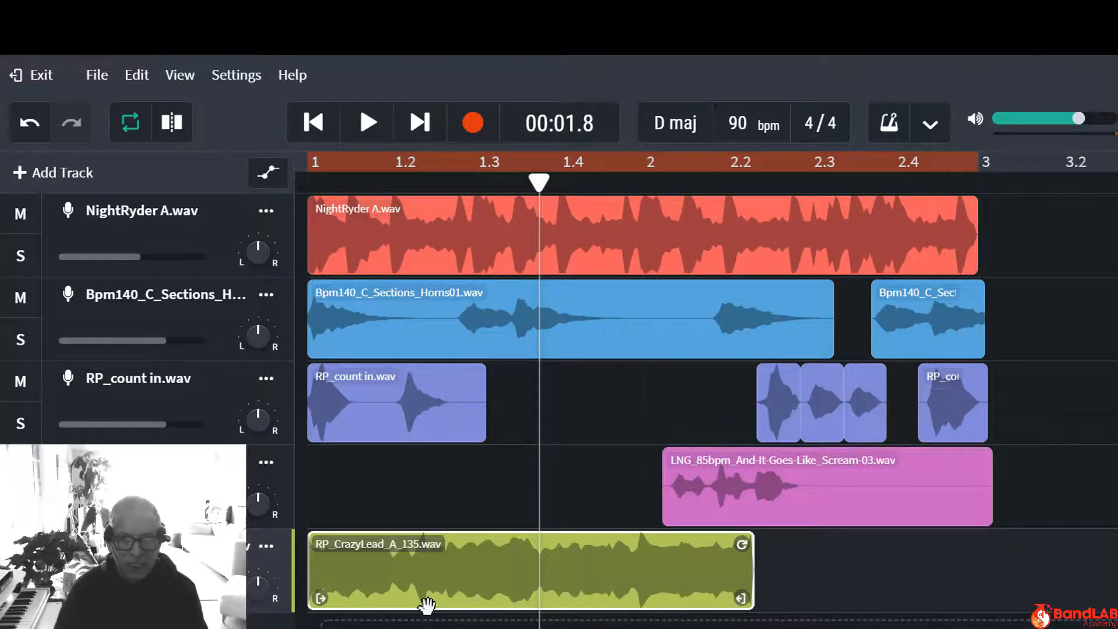
key(Return)
key(space)
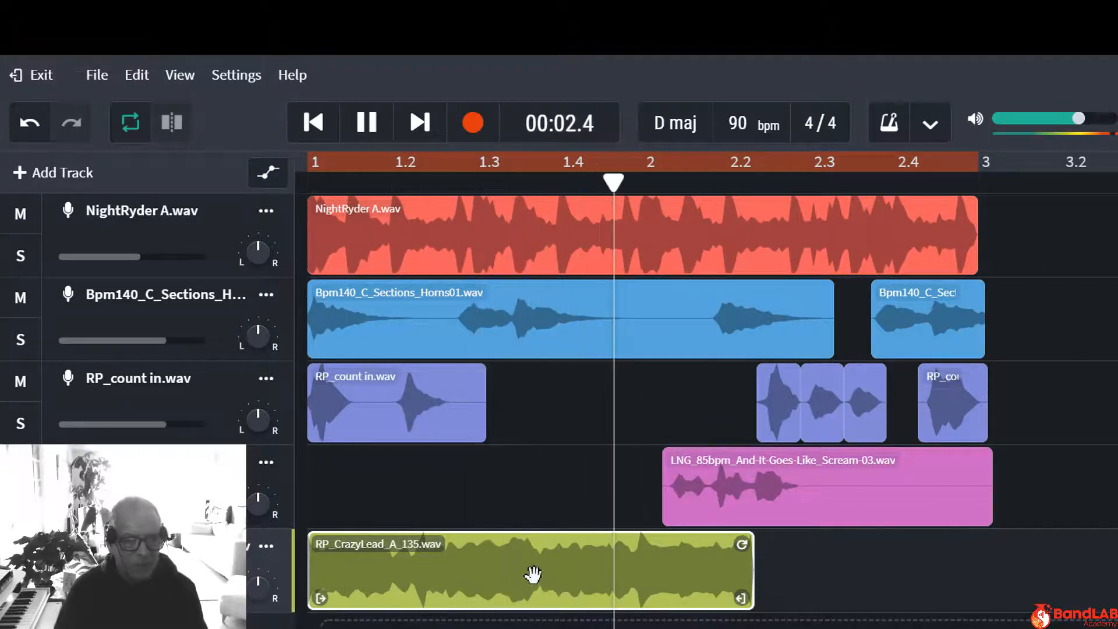
key(space)
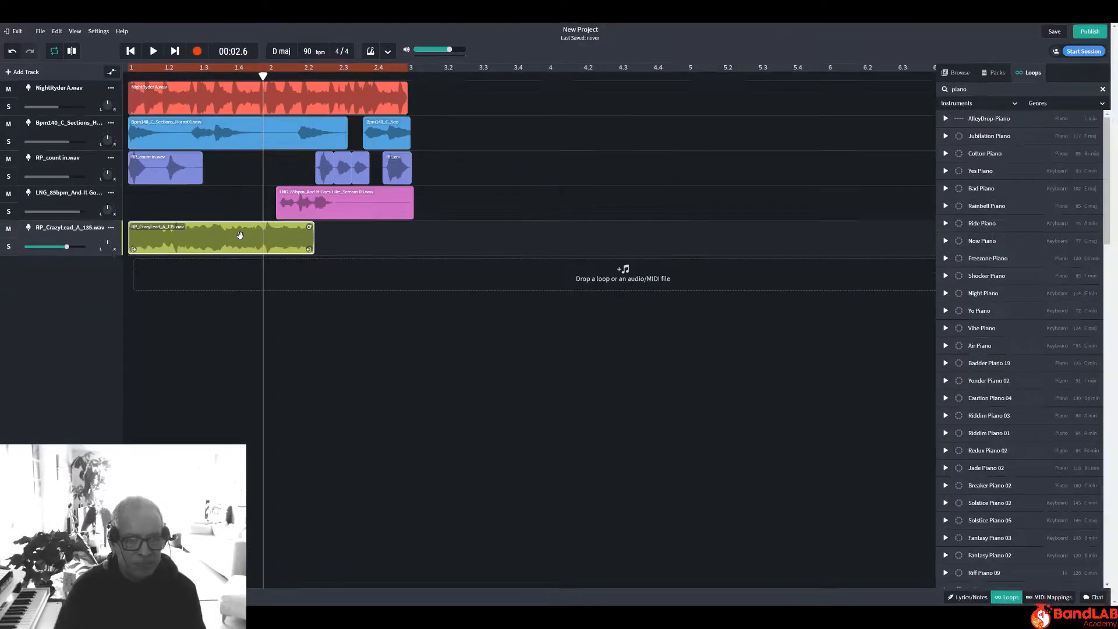
Raise the CrazyLead guitar clip by one semitone with AudioStretch and play the loops to check its pitch
right_click(575, 565)
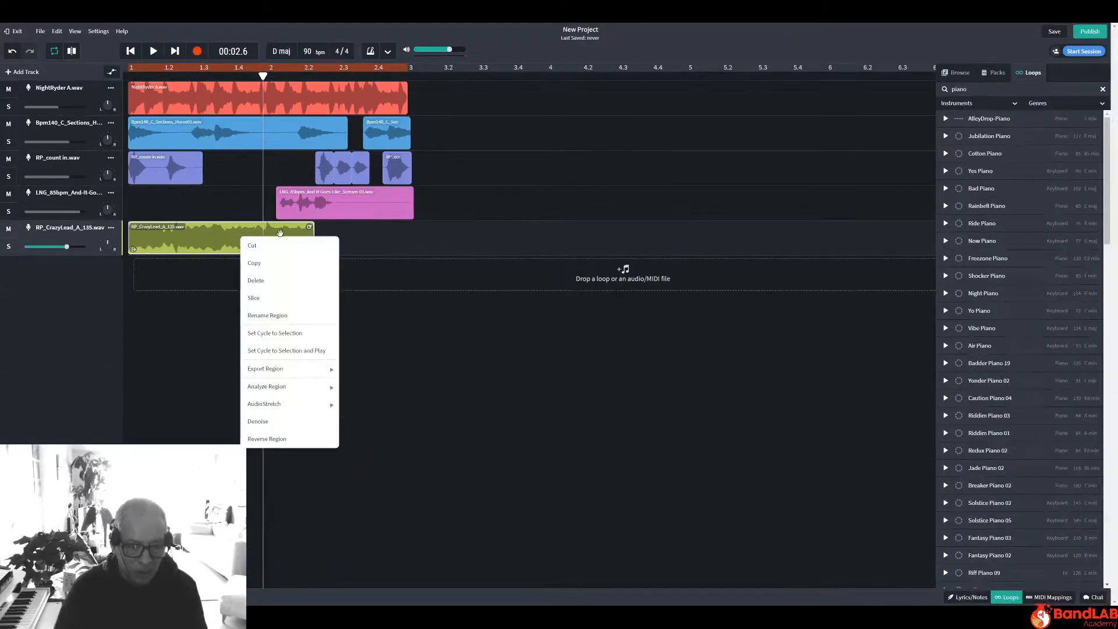
mouse_move(290, 411)
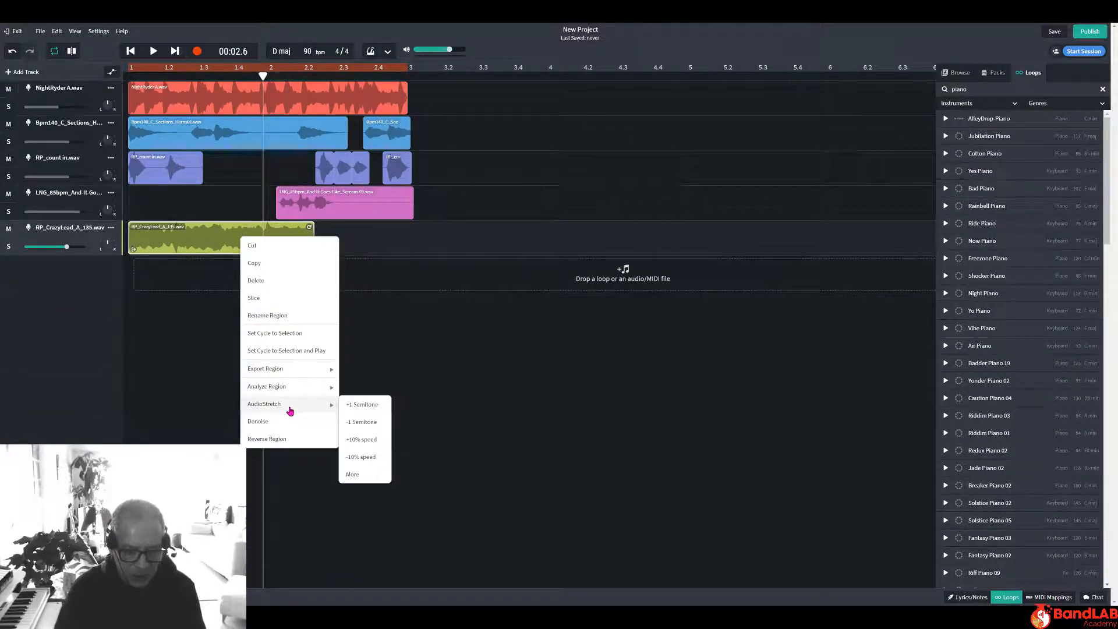
click(354, 409)
key(space)
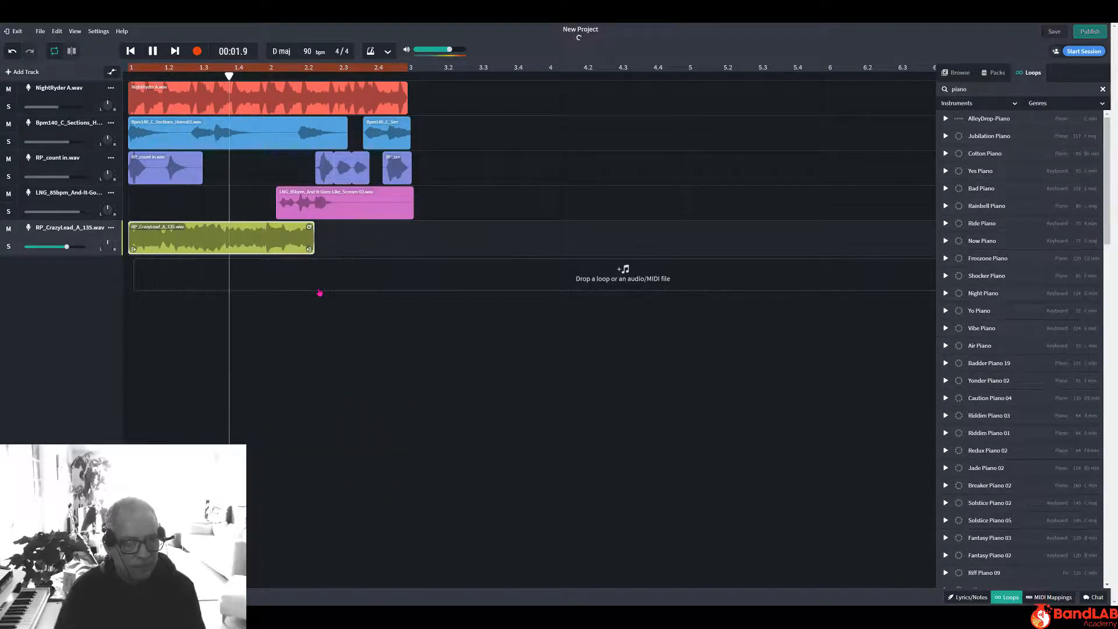
key(space)
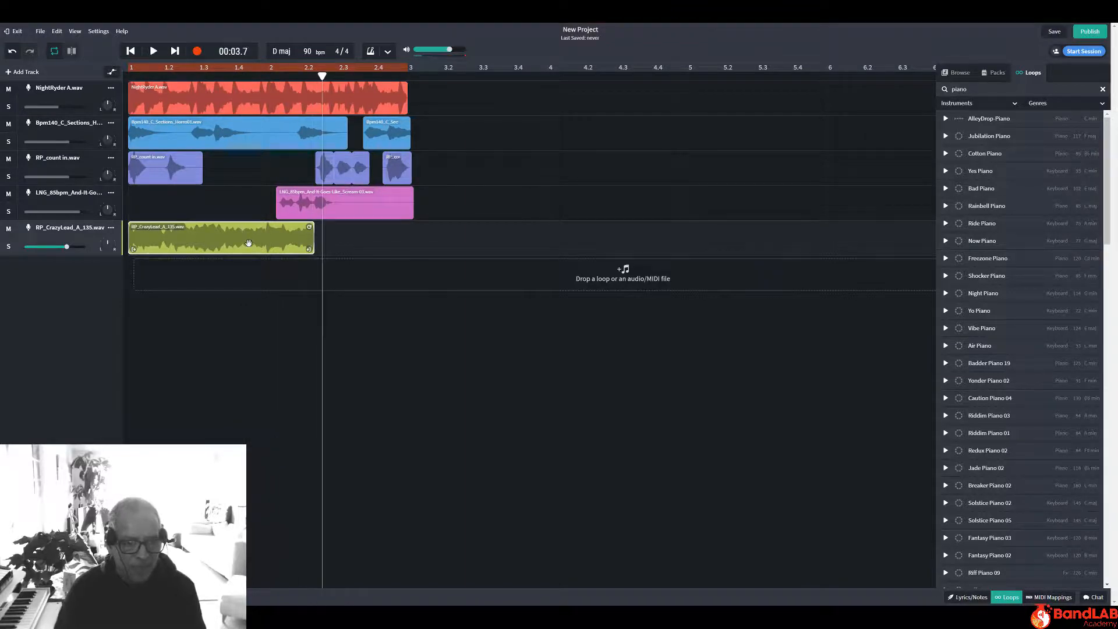
Raise the CrazyLead guitar clip by a second semitone with AudioStretch and play the loops again
right_click(251, 246)
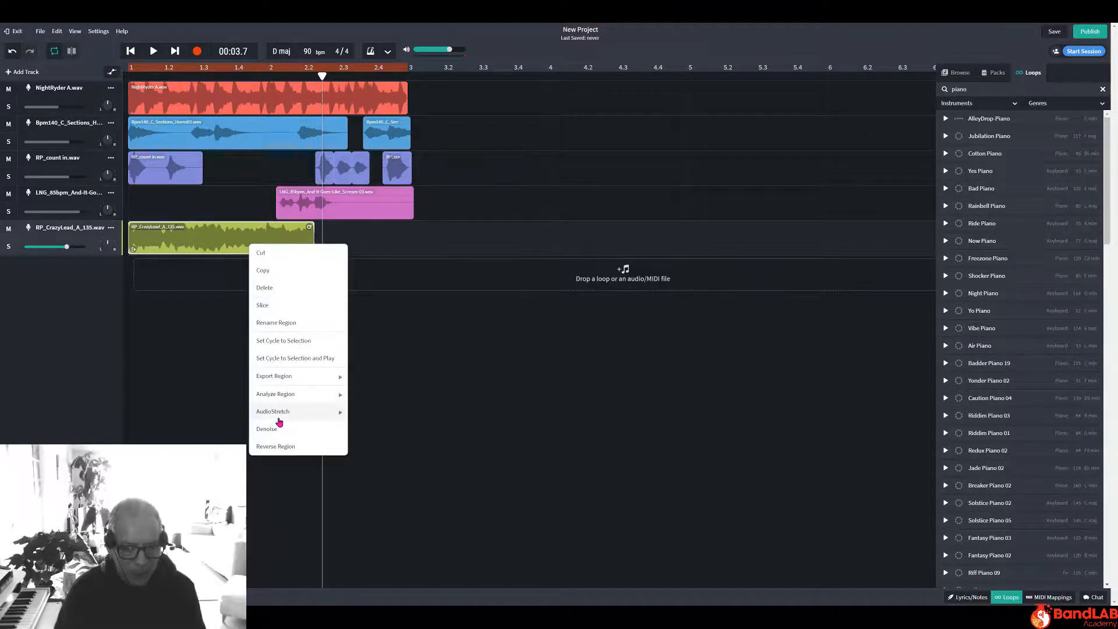
mouse_move(297, 416)
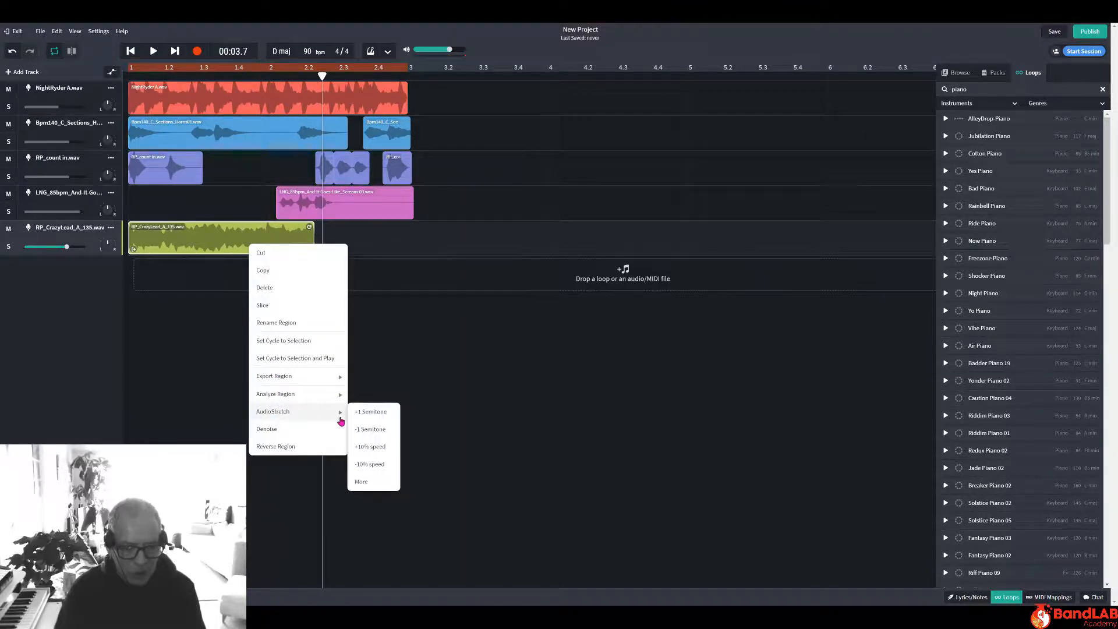
click(373, 415)
key(space)
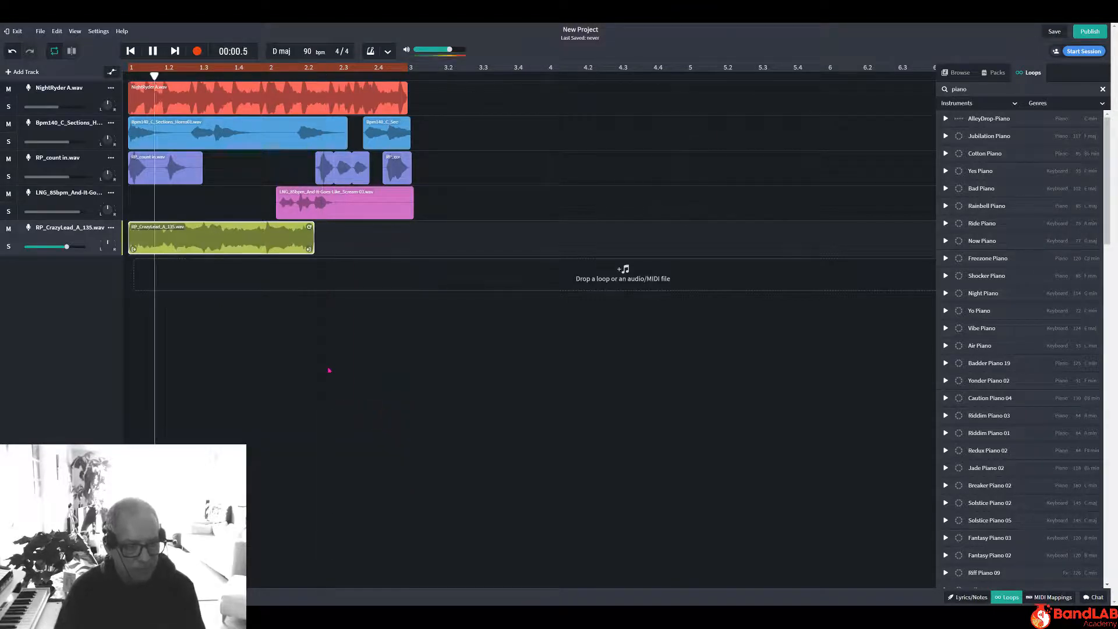
key(space)
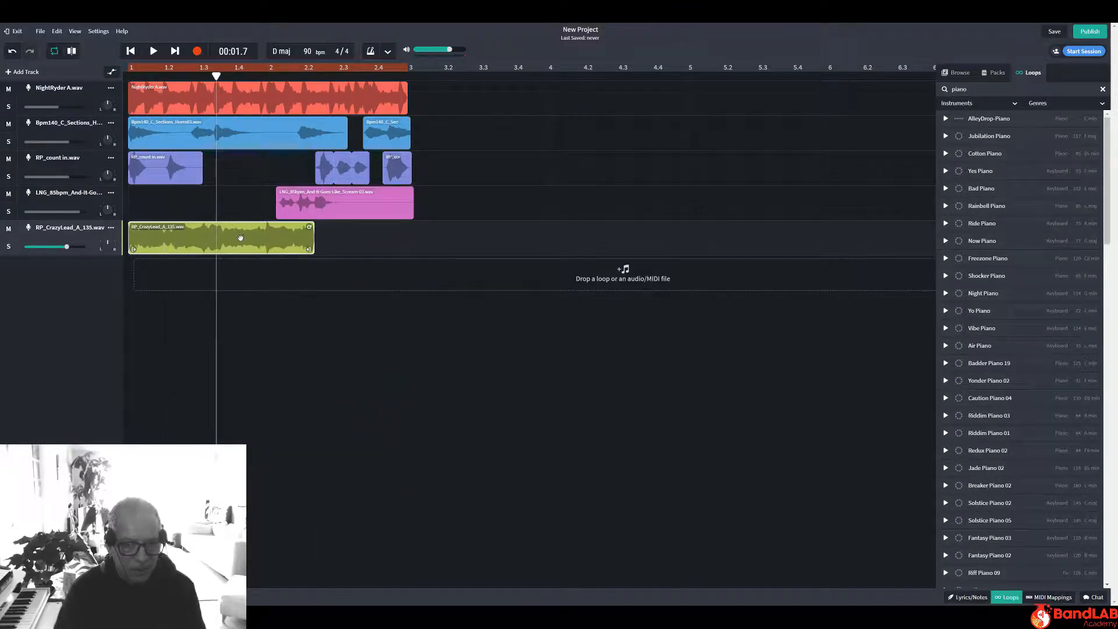
Raise the CrazyLead guitar clip by a third semitone with AudioStretch and listen to it against the other loops
right_click(241, 237)
mouse_move(301, 411)
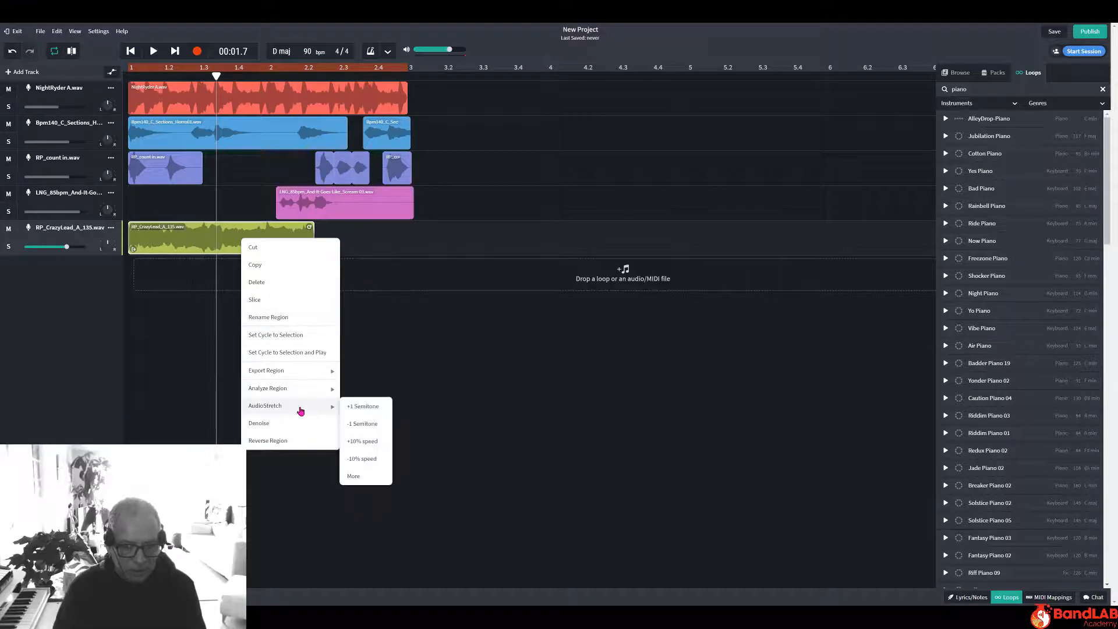
click(349, 407)
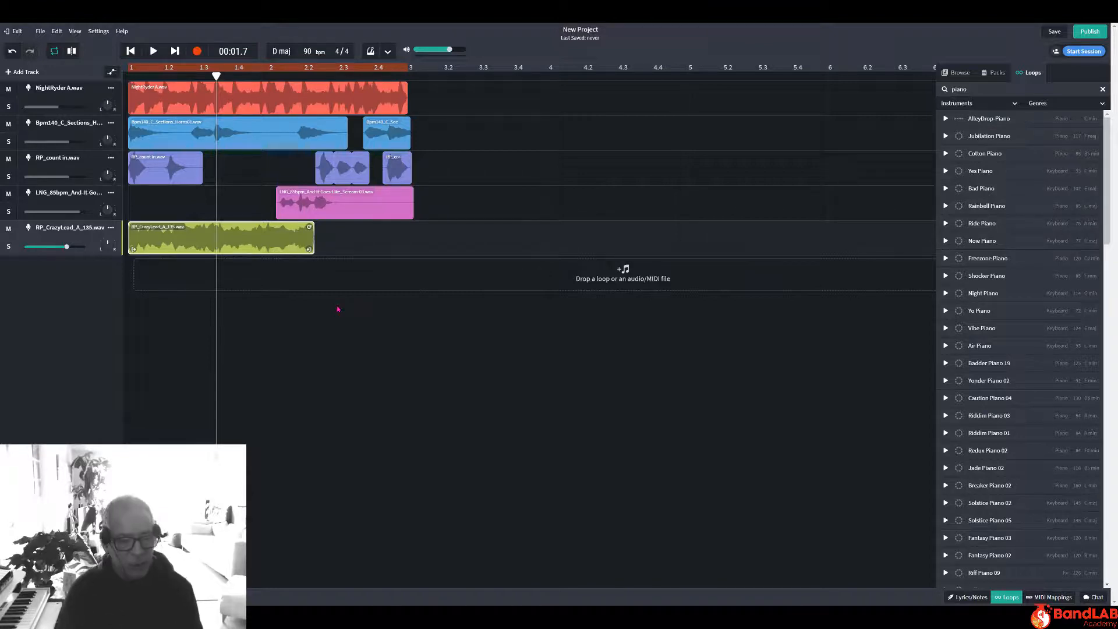
key(space)
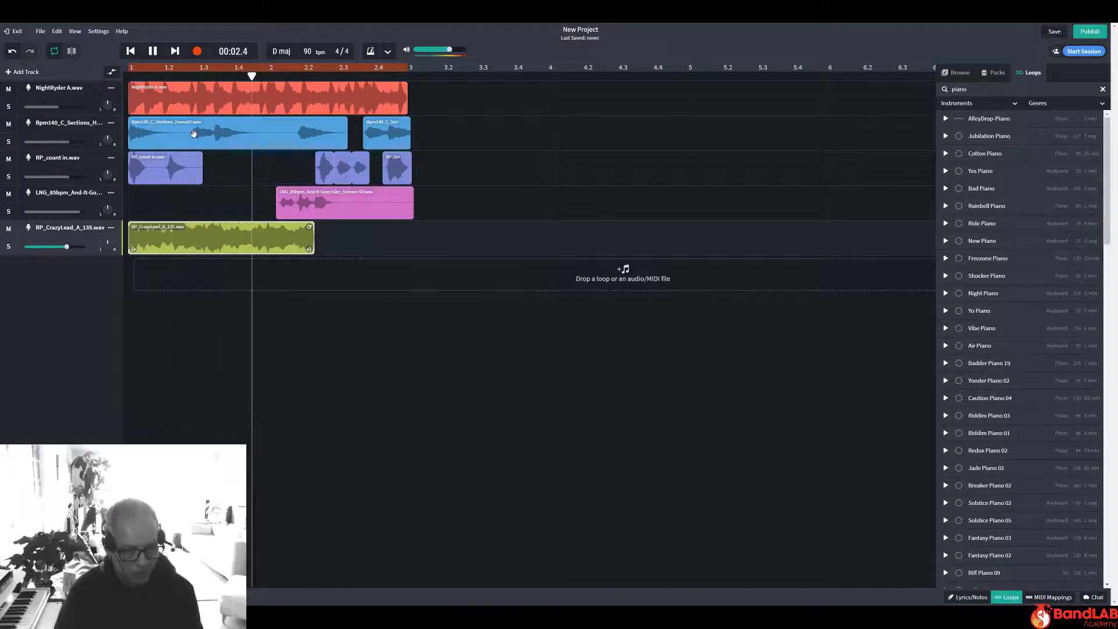
key(space)
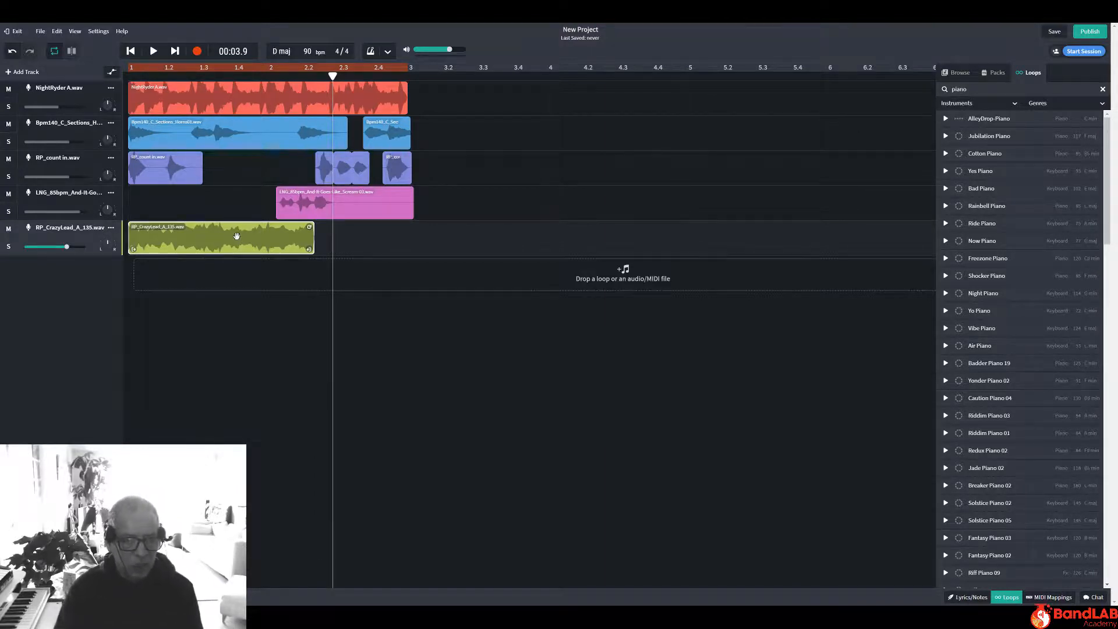
Slow the CrazyLead guitar clip by 10% with AudioStretch and play the loops to check its timing against the drums
right_click(237, 235)
mouse_move(292, 410)
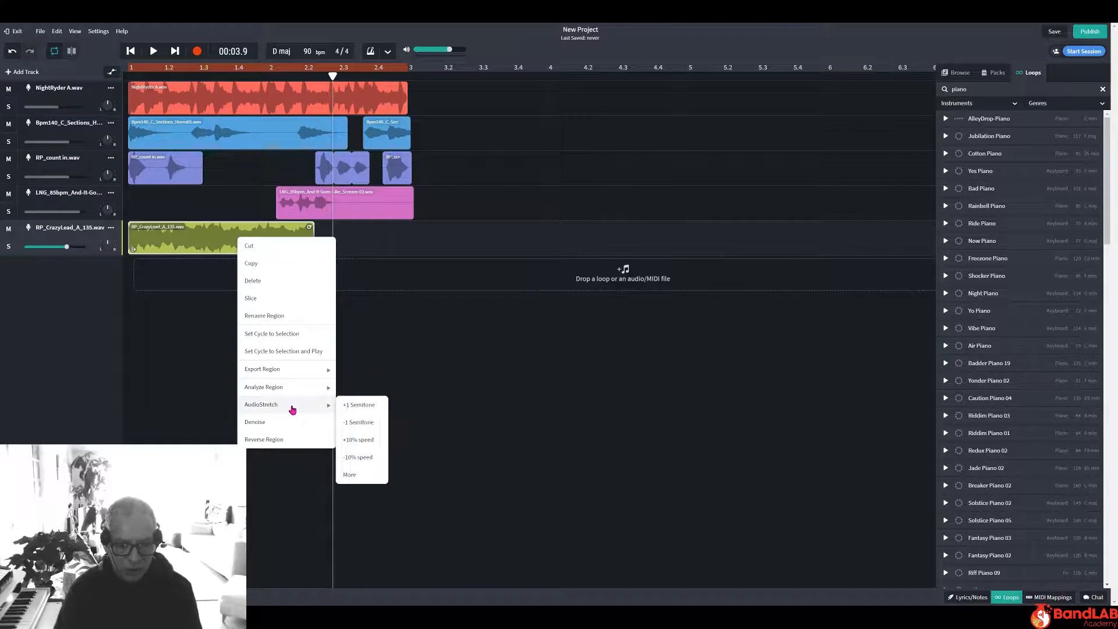
click(369, 458)
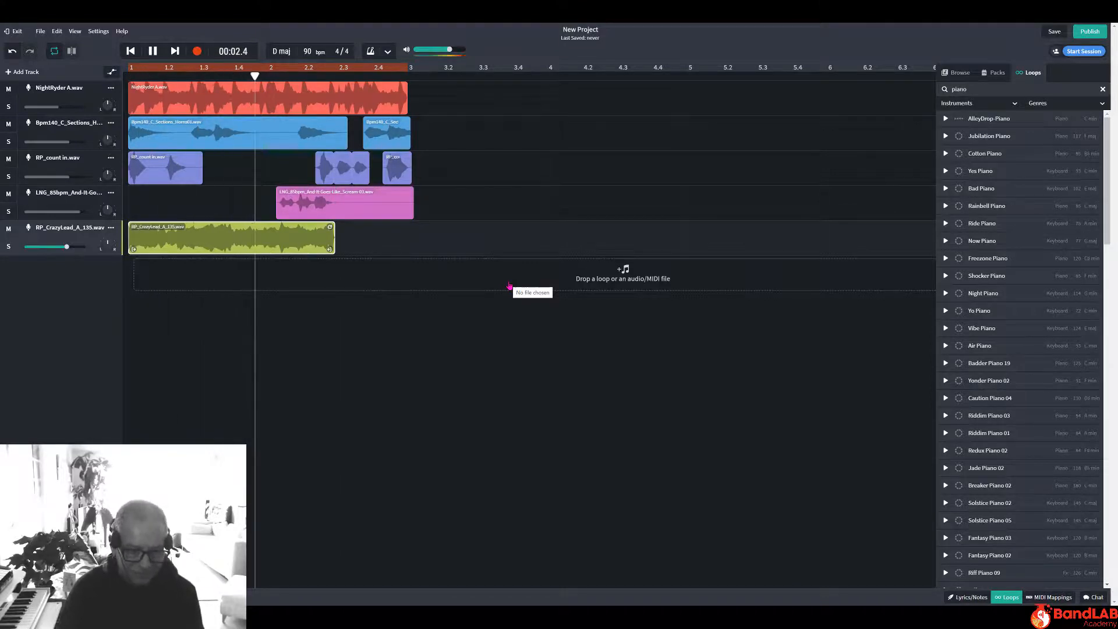
key(space)
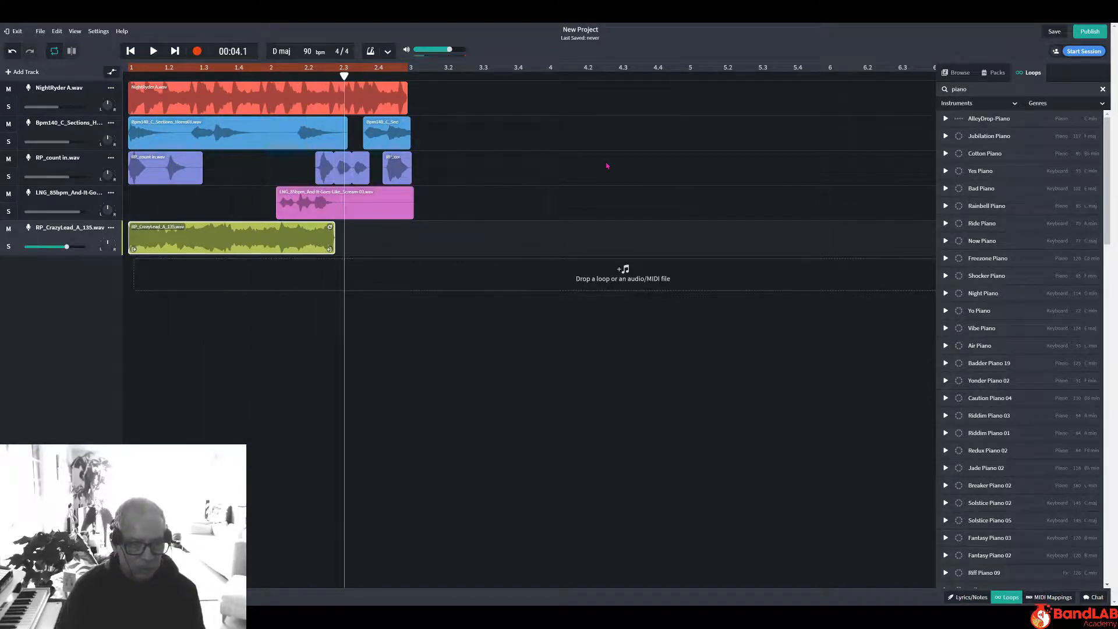
click(206, 68)
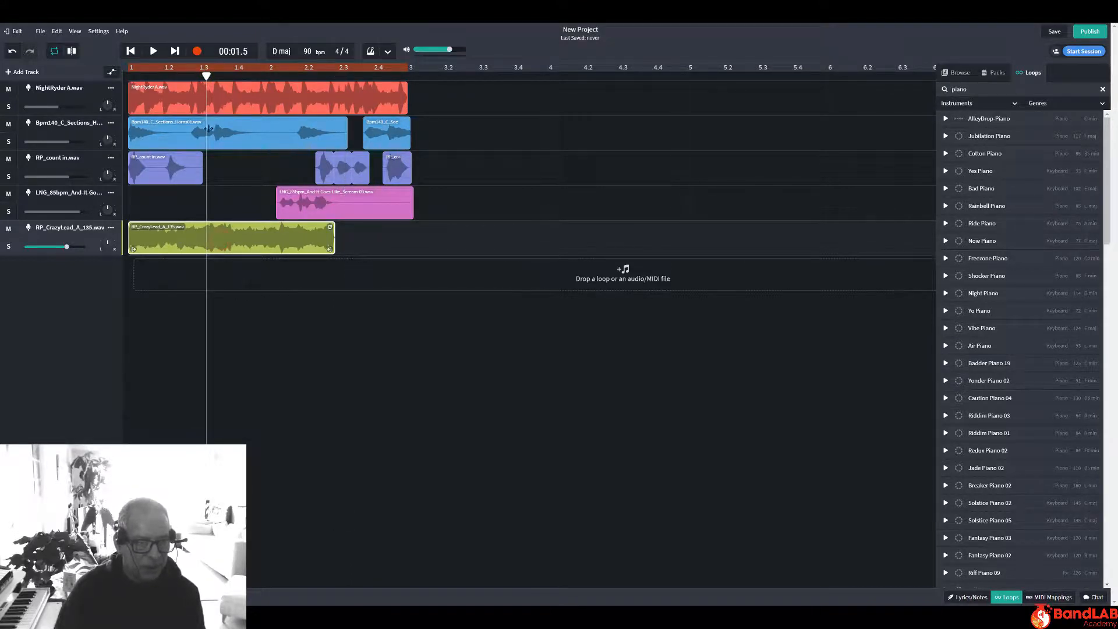
key(space)
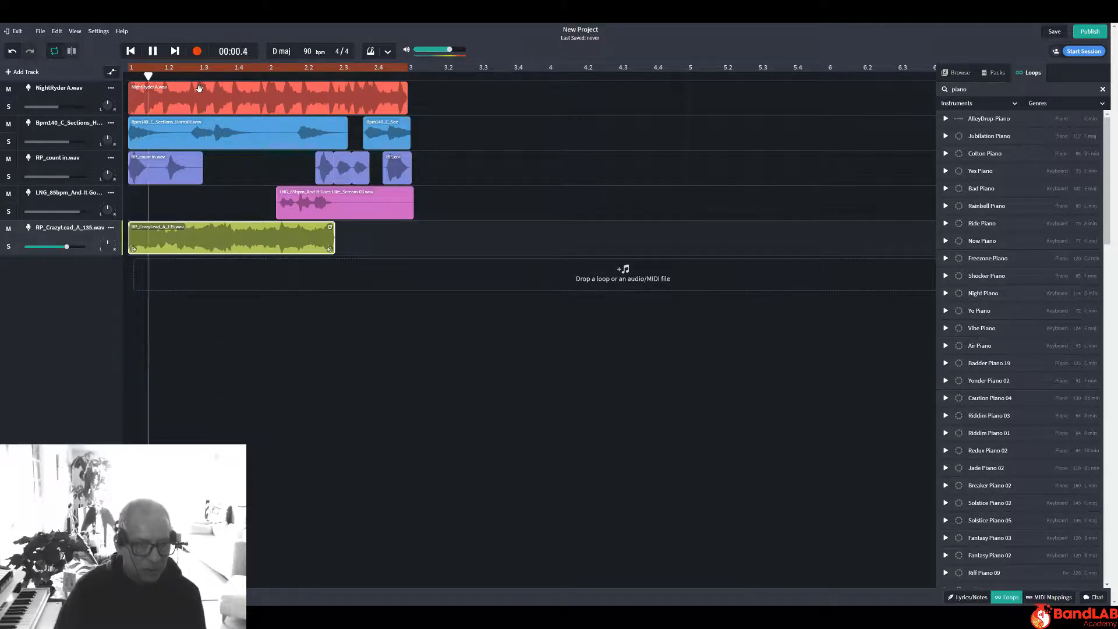
key(space)
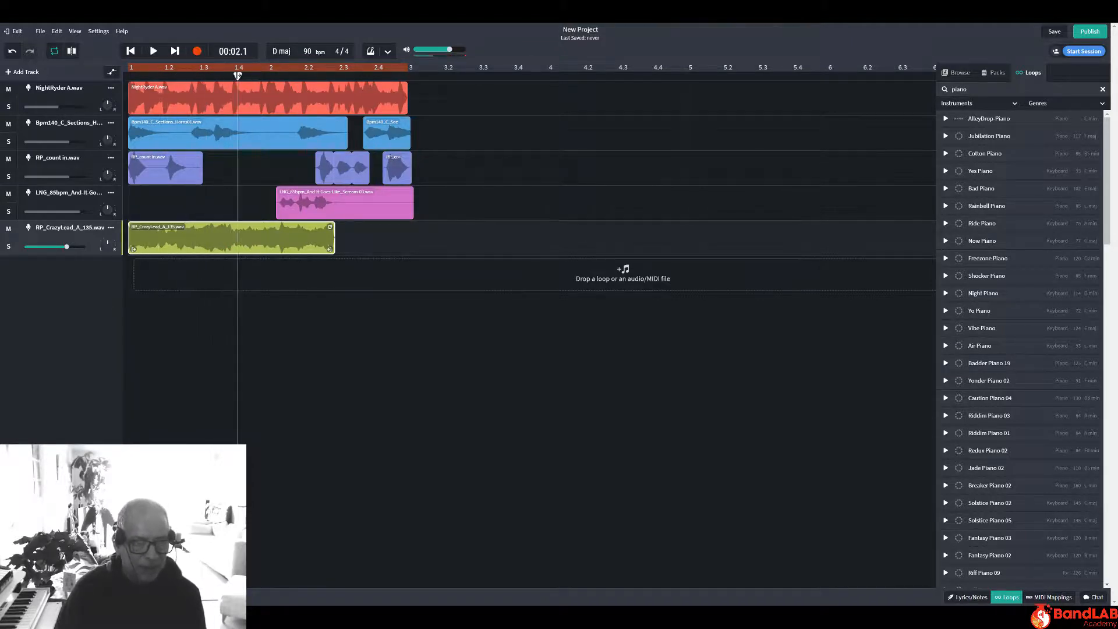
Try trimming the start of the CrazyLead clip to just before beat 1.3, listen to the loops, and undo the trim
drag(237, 77, 194, 104)
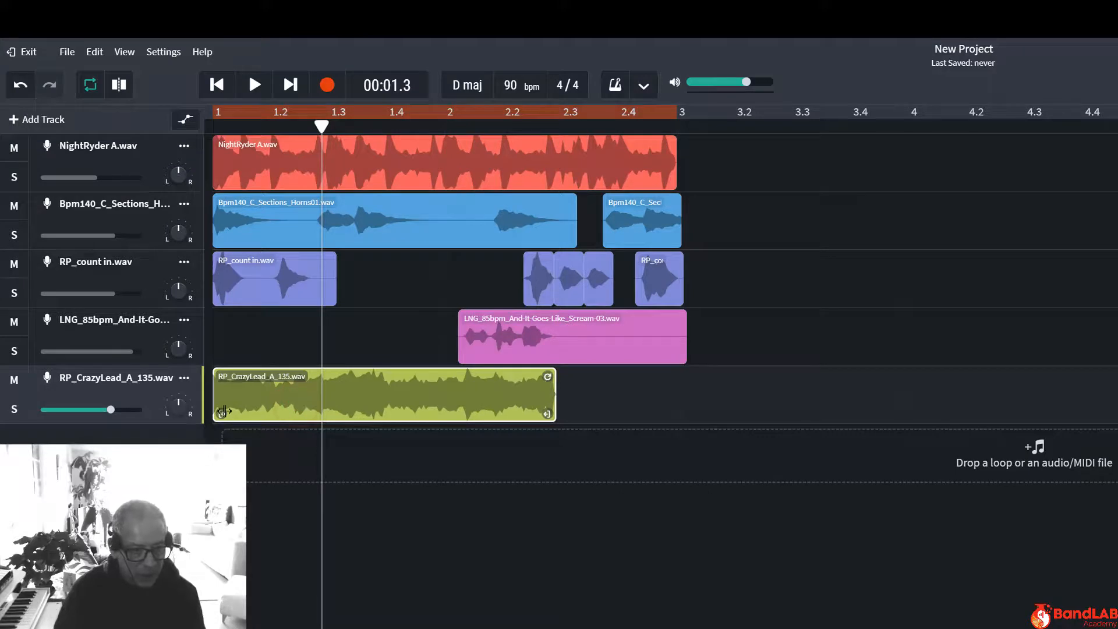
drag(223, 411, 330, 412)
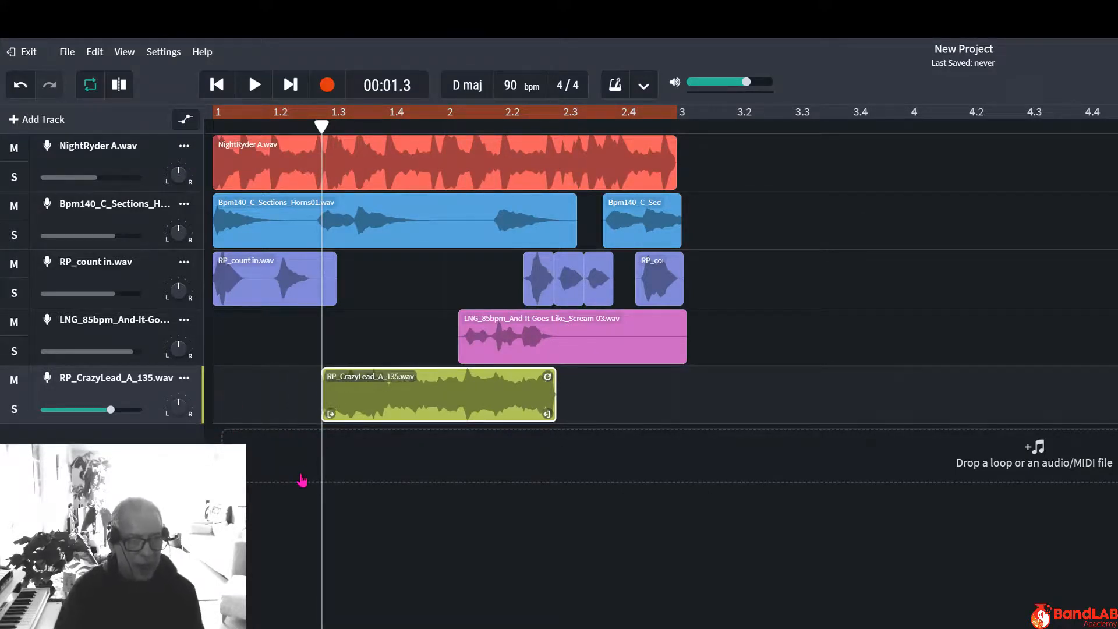
key(space)
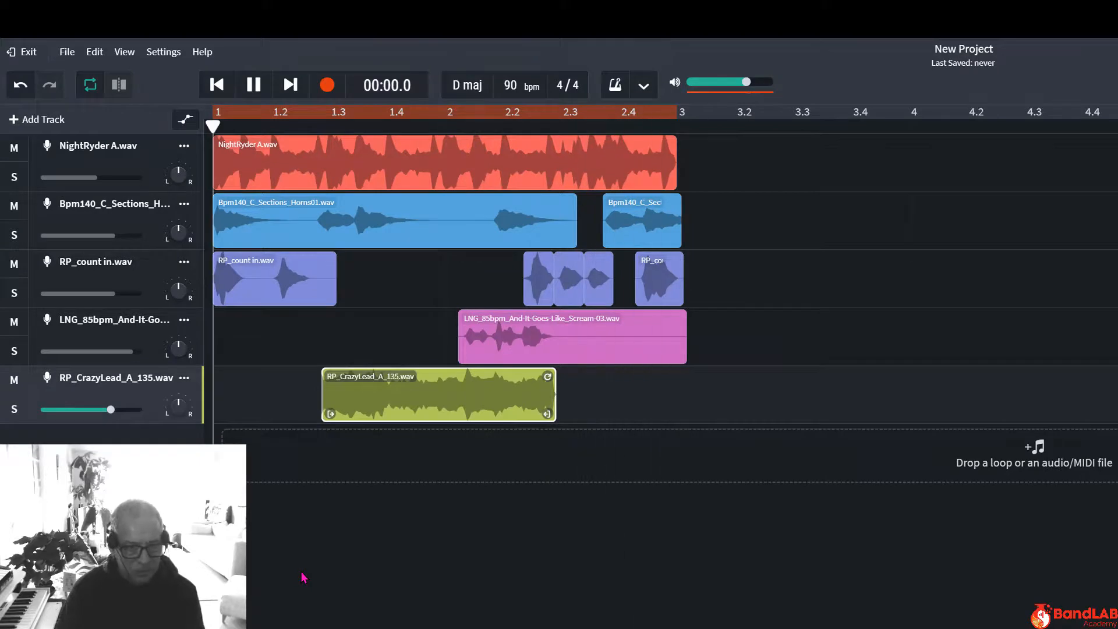
key(space)
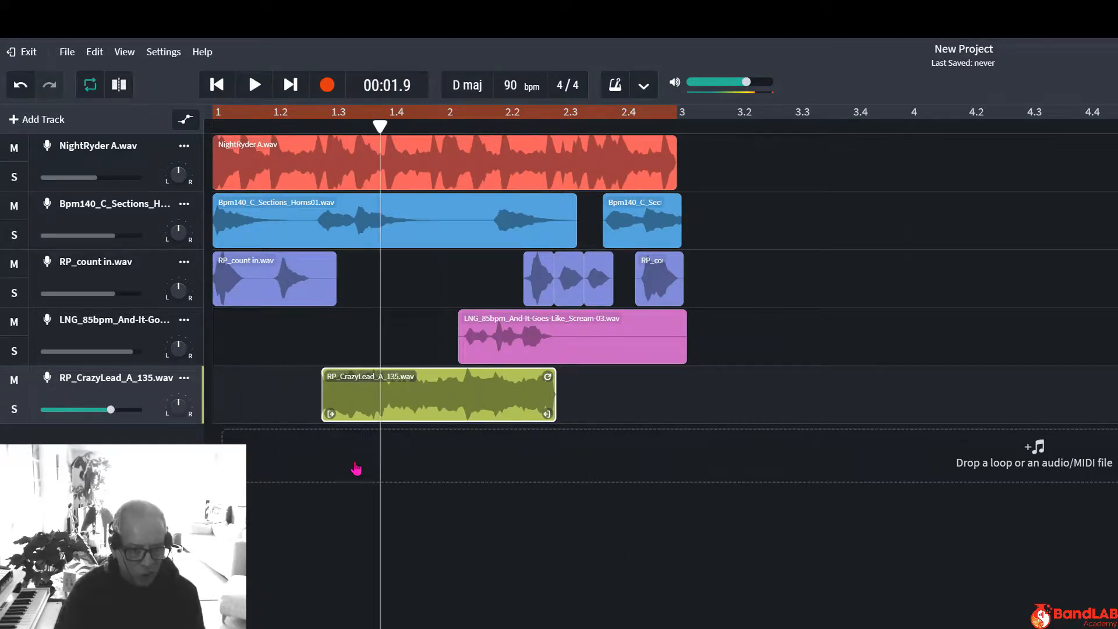
click(22, 86)
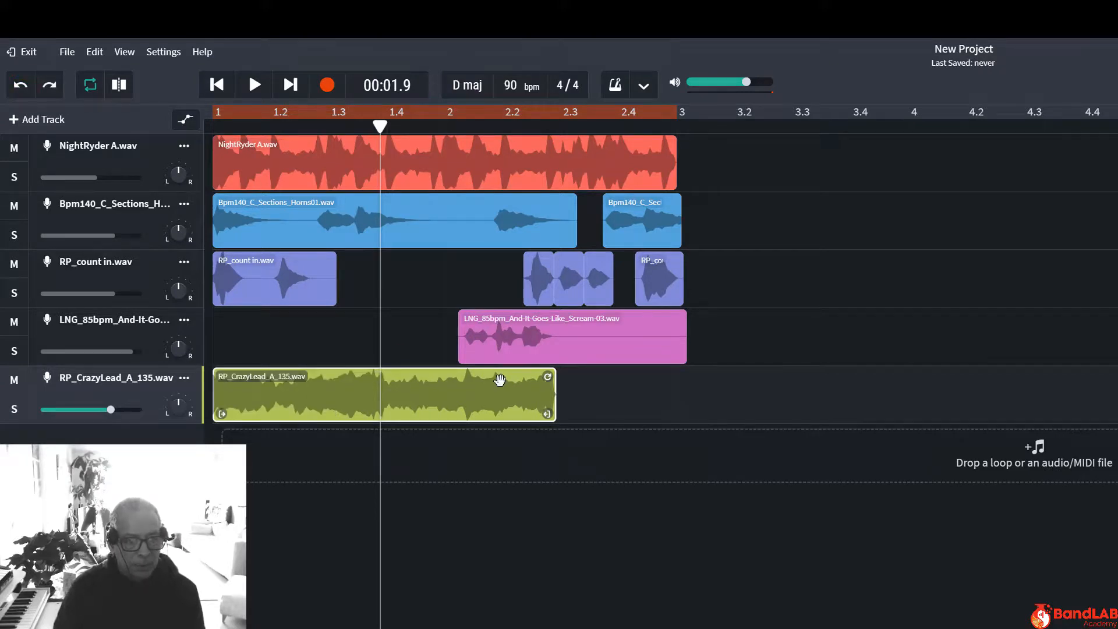
Play the loops from the start to hear the full CrazyLead clip with the other tracks
key(Return)
key(space)
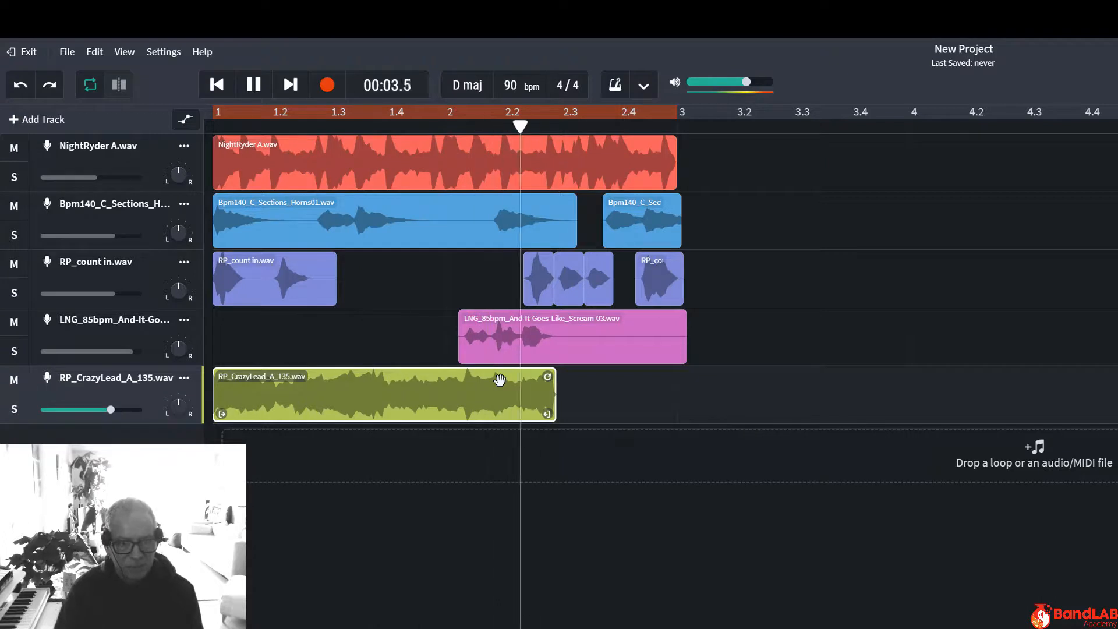
key(space)
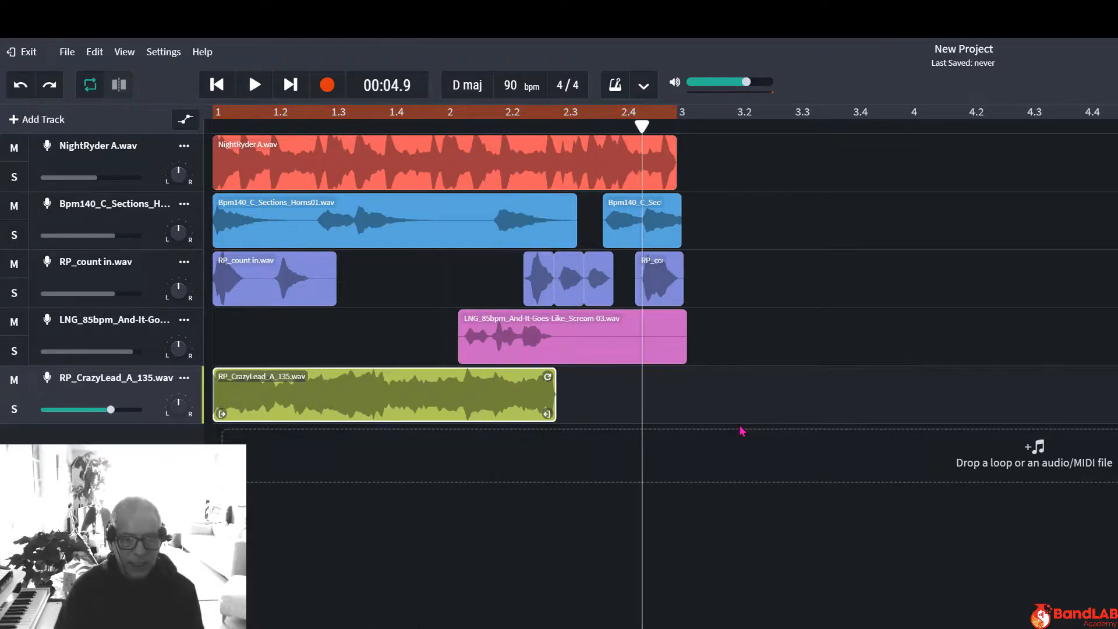
Turn on Snap to Grid and check which grid size is selected
click(761, 396)
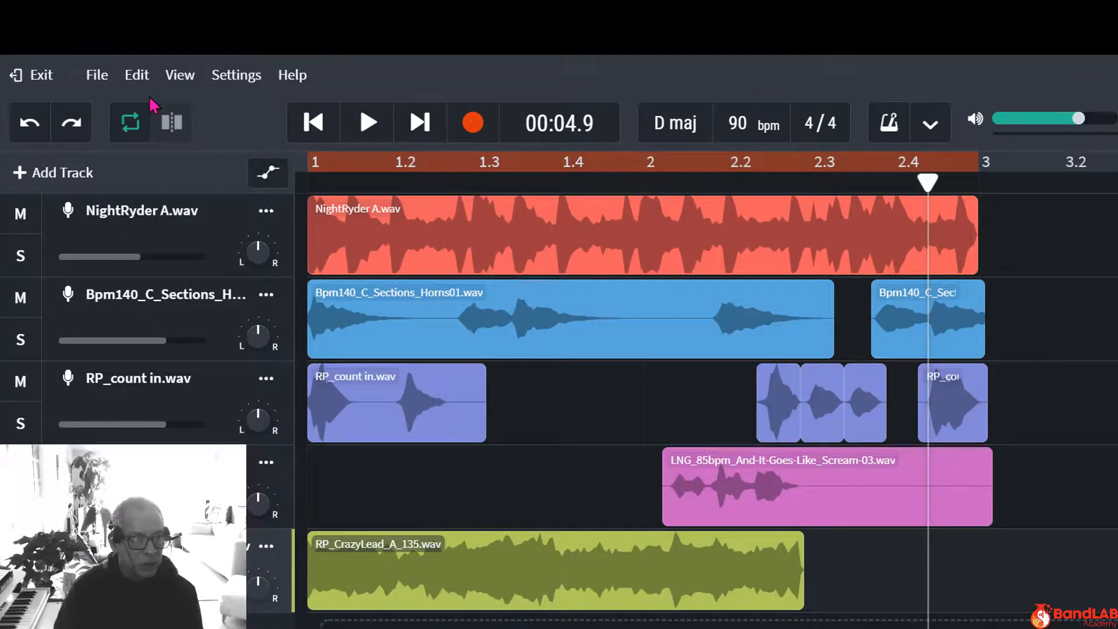
click(176, 77)
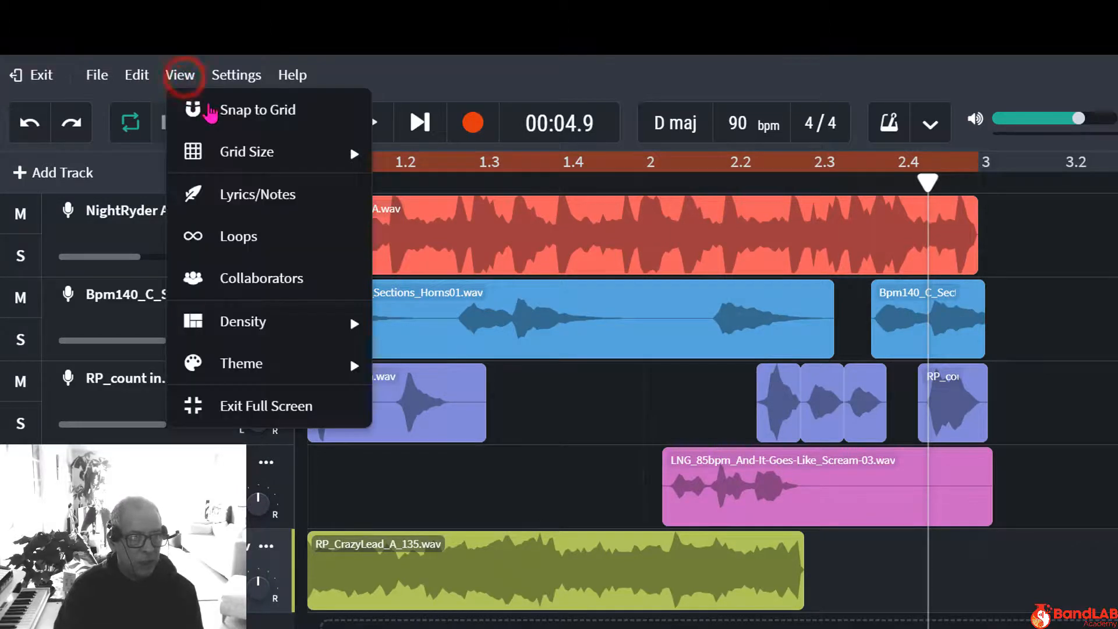
click(233, 110)
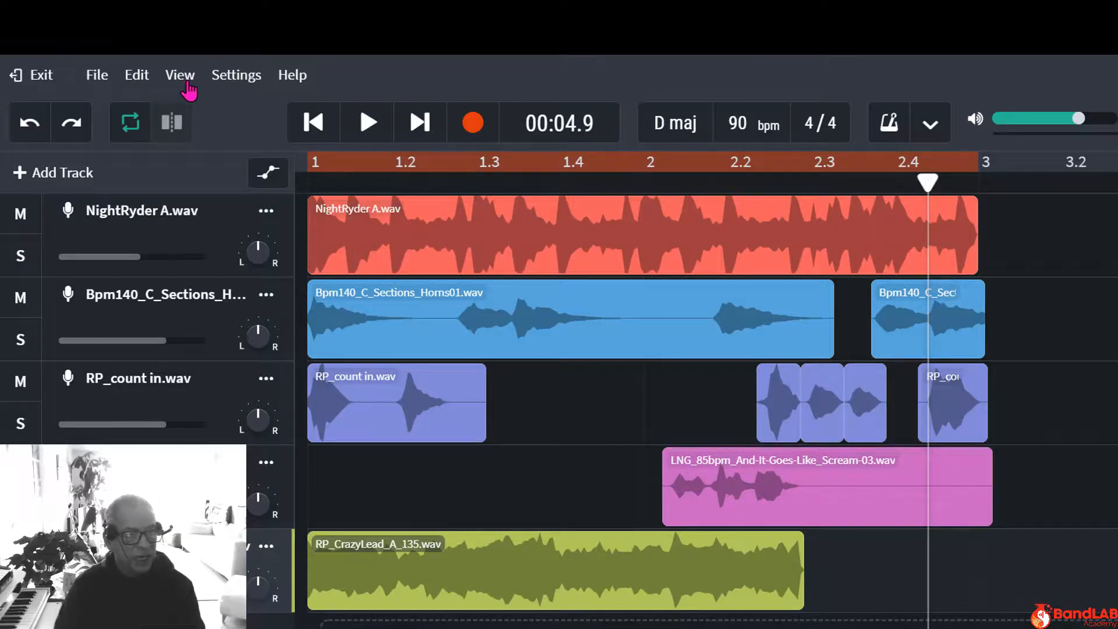
click(183, 80)
mouse_move(257, 155)
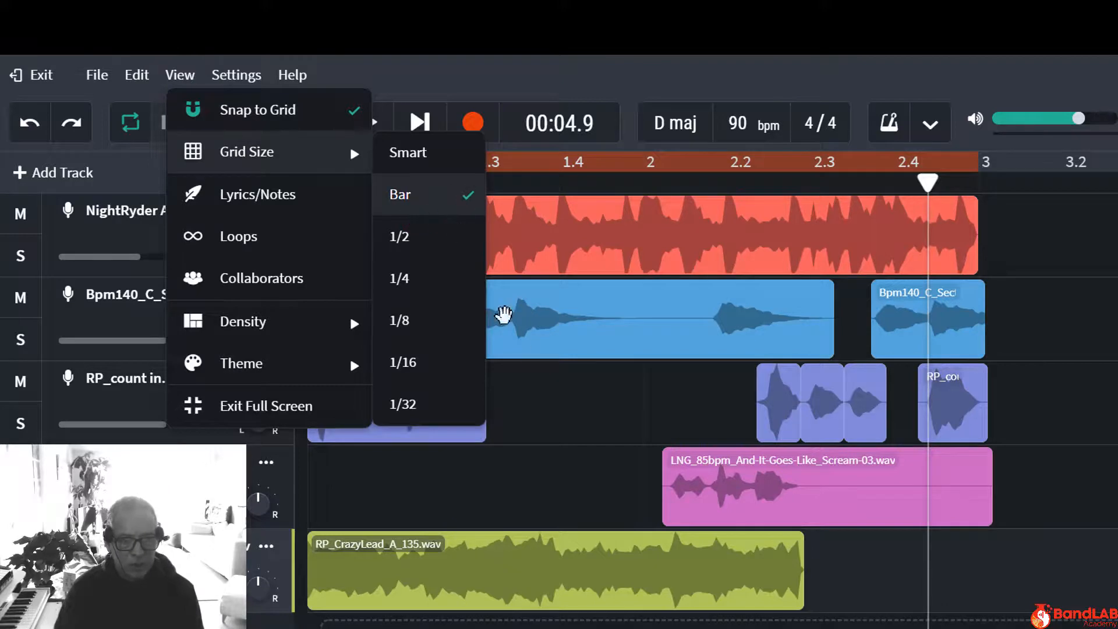
click(984, 570)
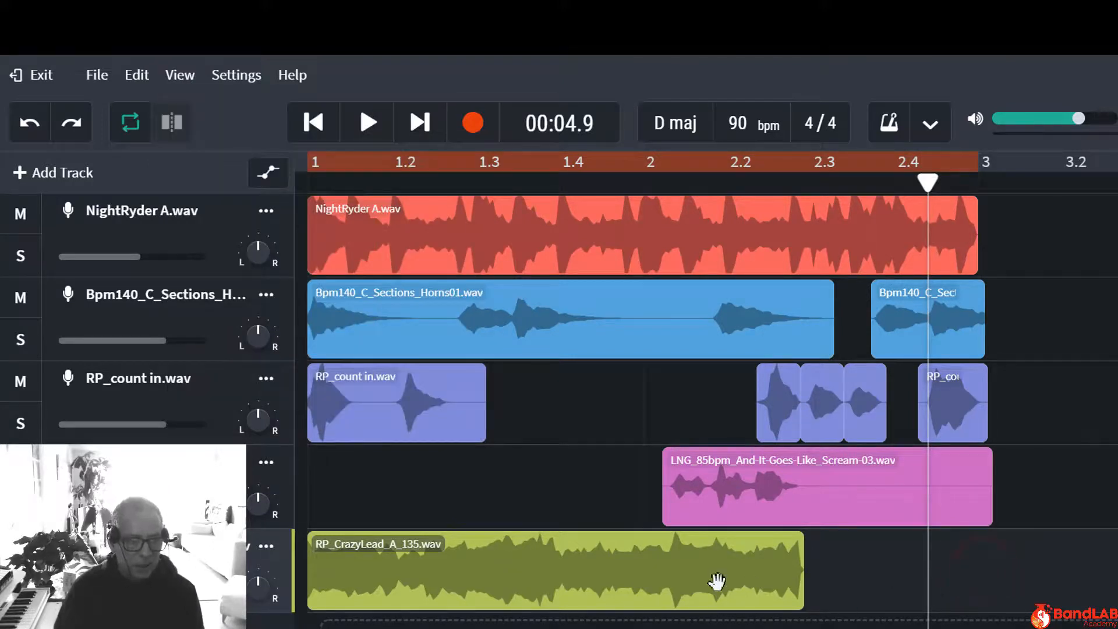
Move the CrazyLead clip to bar 2 and back to bar 1 to test the grid snapping
click(520, 581)
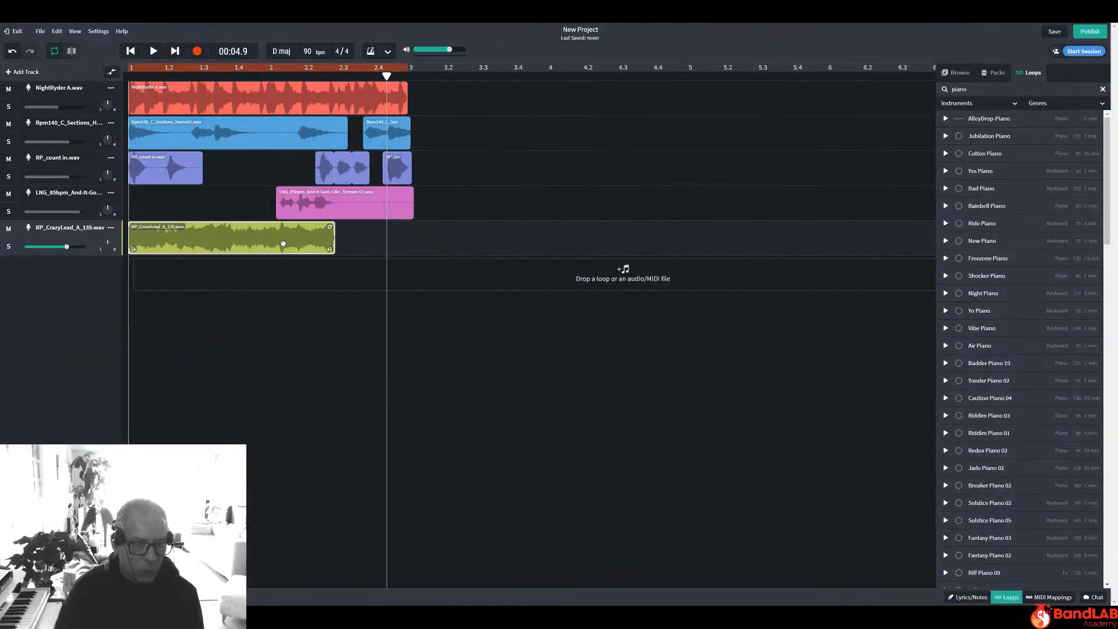
drag(283, 243, 423, 244)
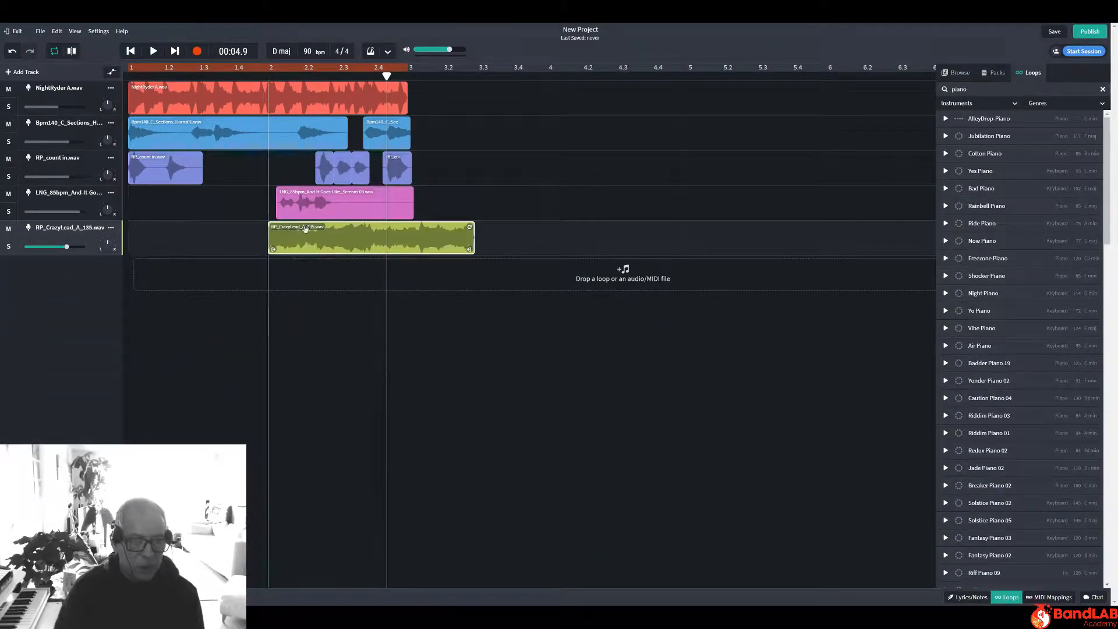
drag(329, 238, 159, 248)
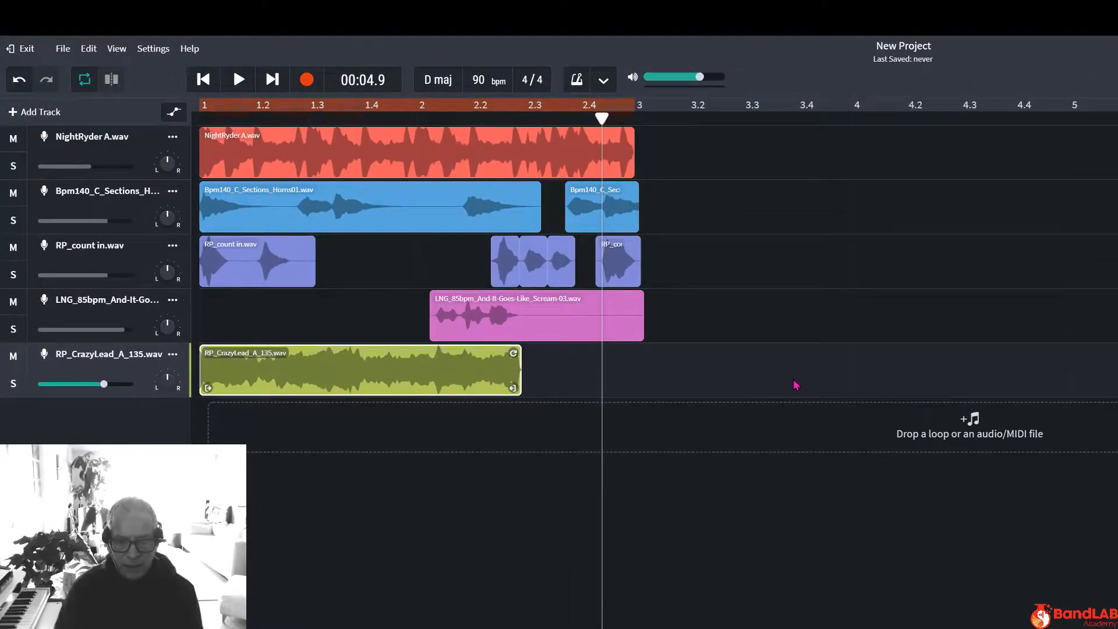
Copy all clips on the five tracks and paste them at the end of the drum clip, near bar 3
drag(796, 371, 894, 192)
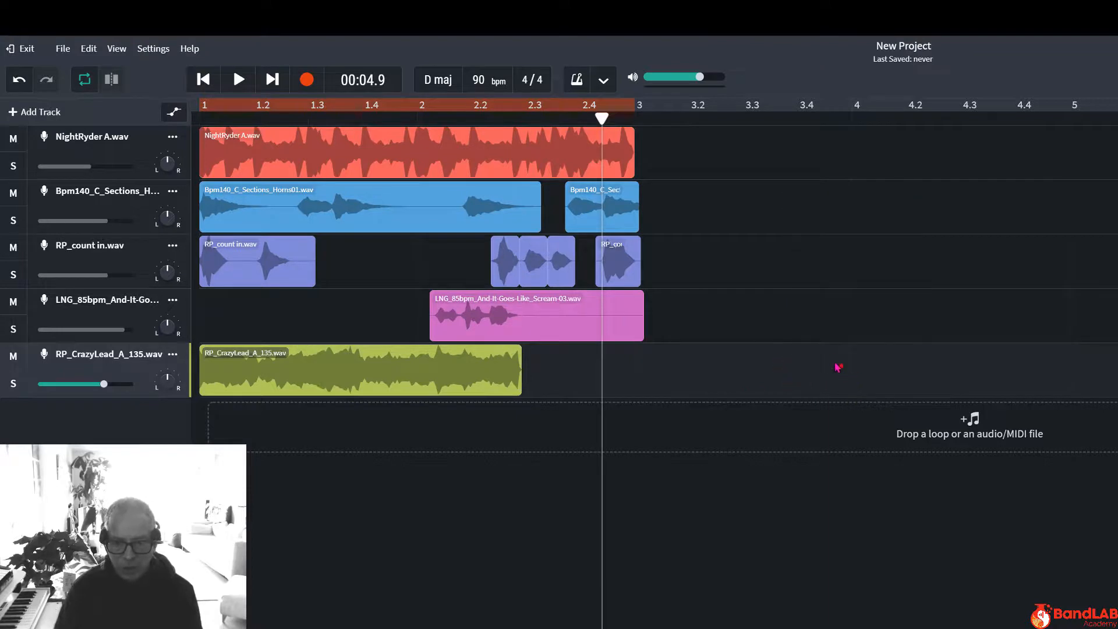
drag(838, 368, 262, 169)
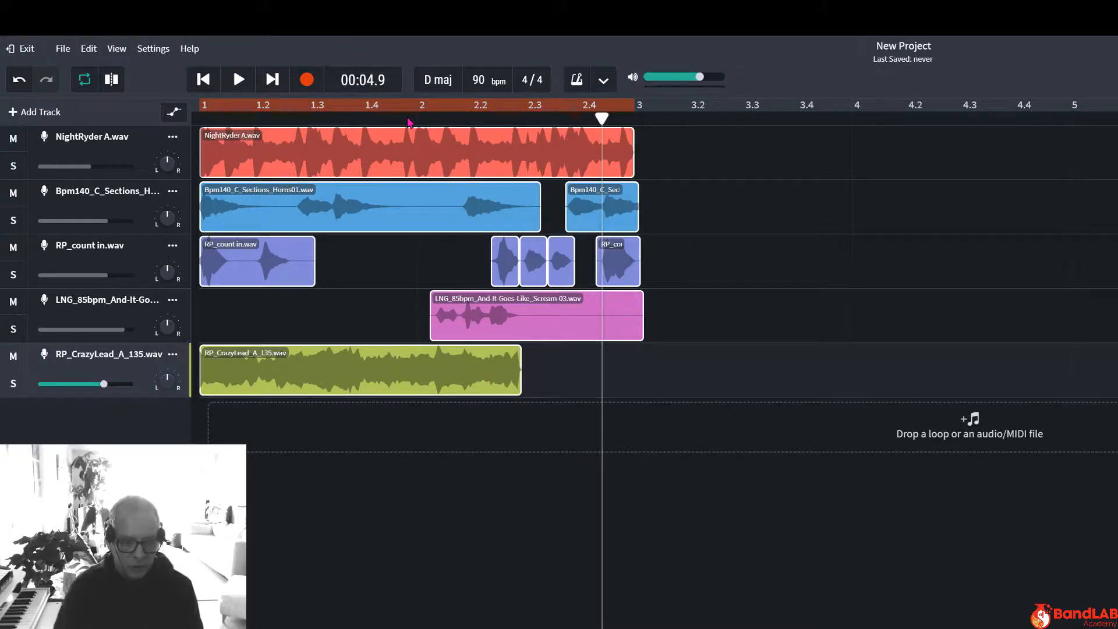
click(426, 143)
right_click(430, 144)
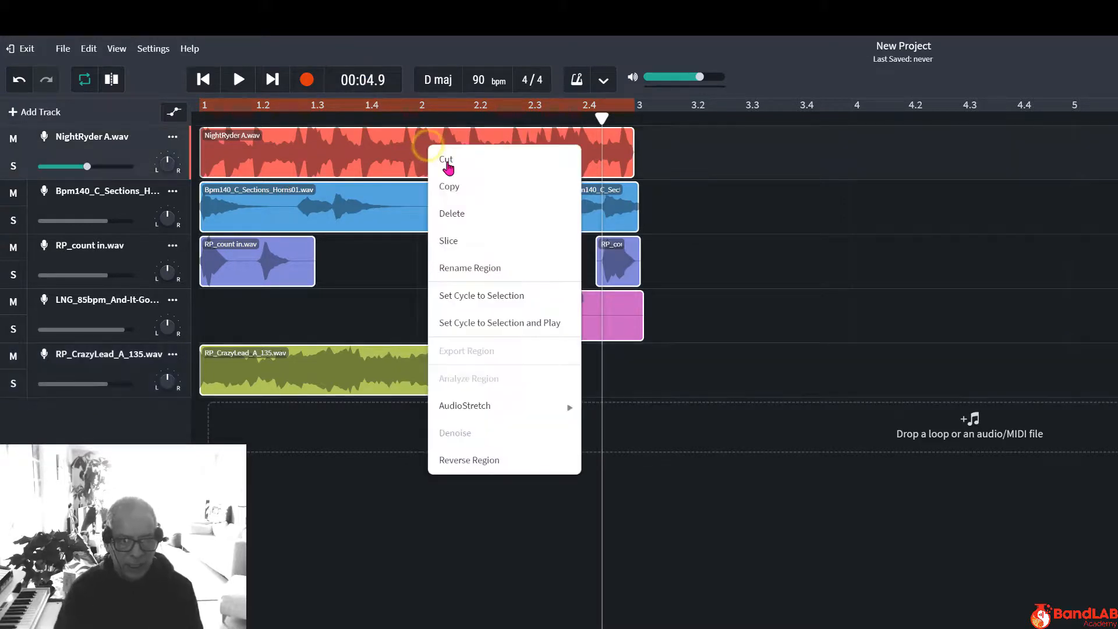
click(462, 185)
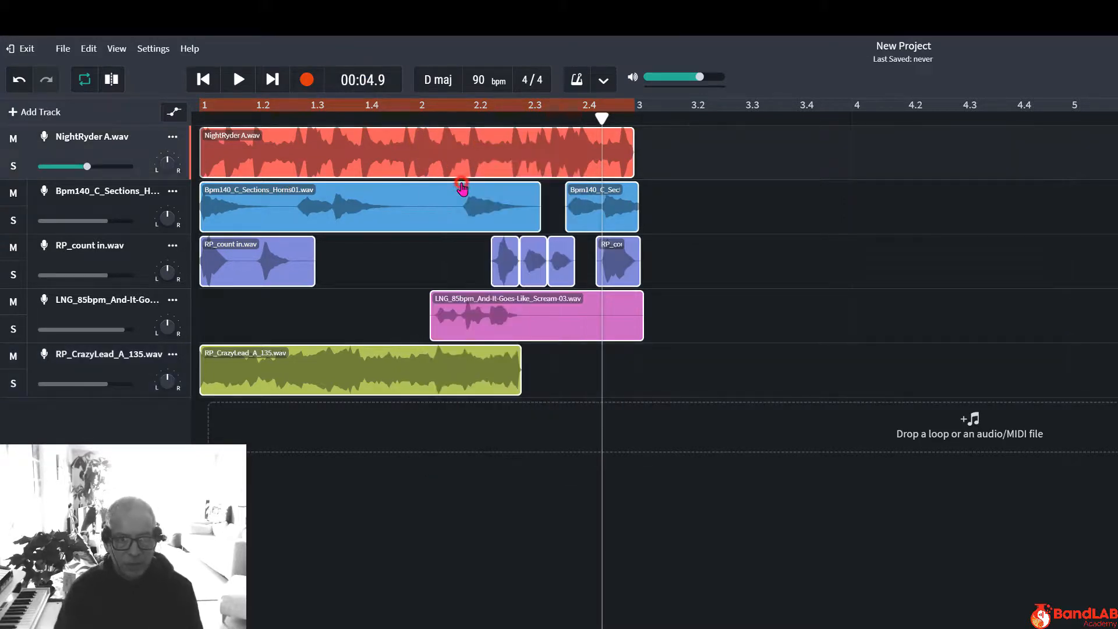
click(635, 118)
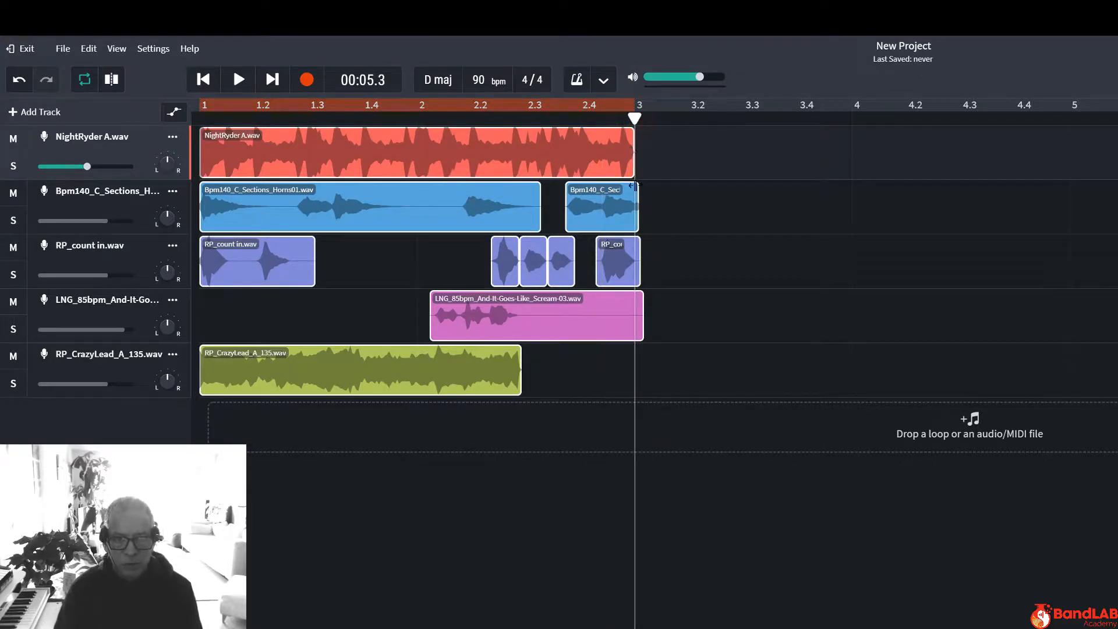
right_click(650, 143)
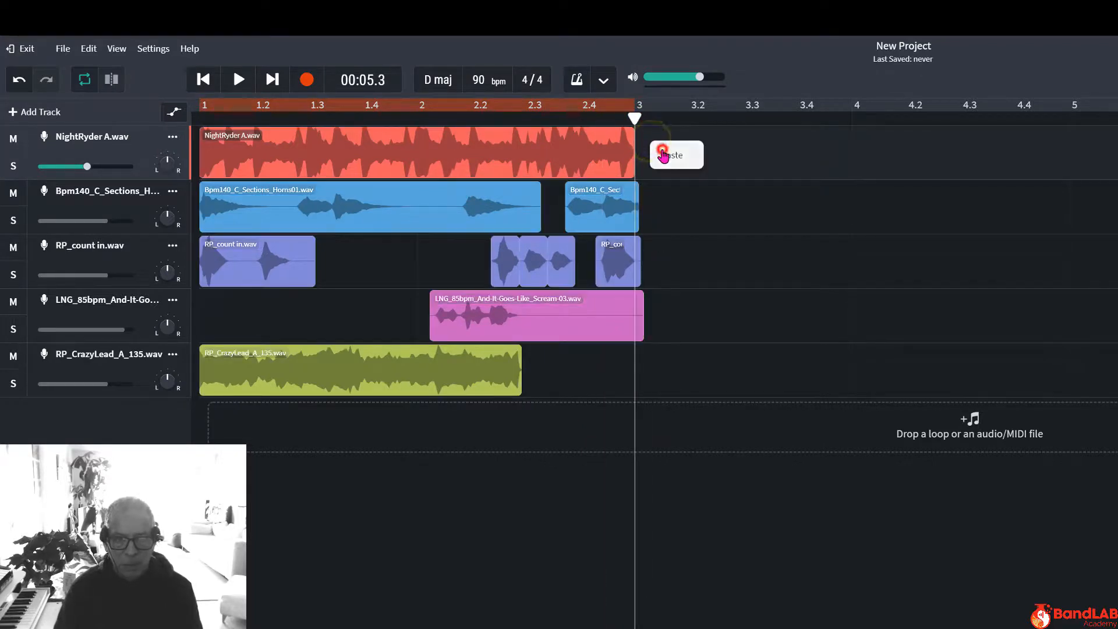
click(661, 150)
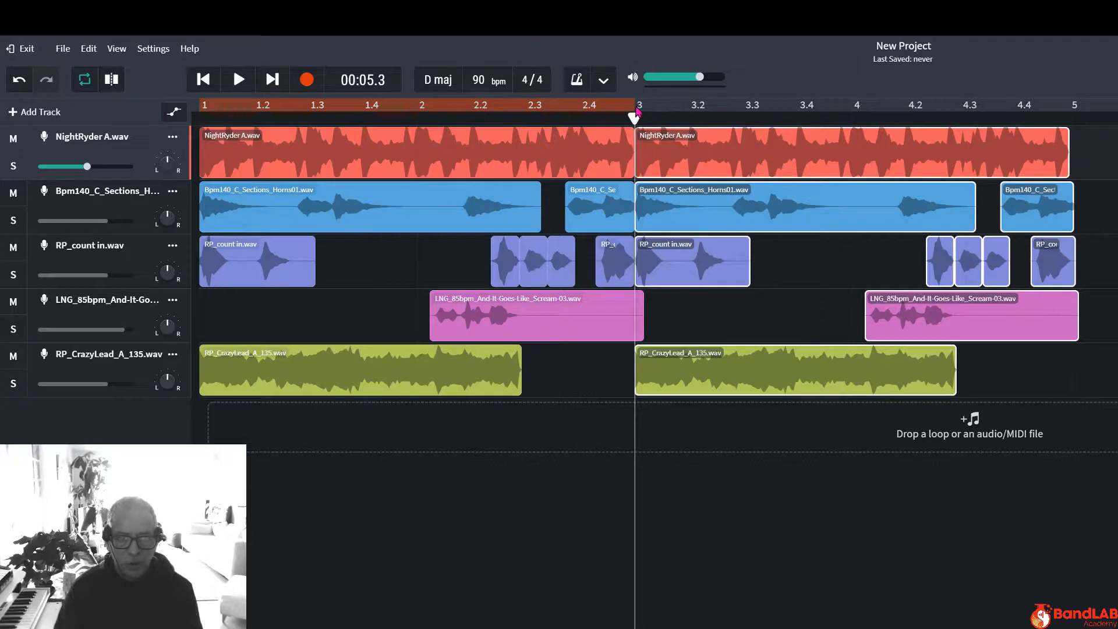
Extend the cycle region to the end of the second drum clip, near bar 5, and play from the start
drag(824, 112, 1055, 122)
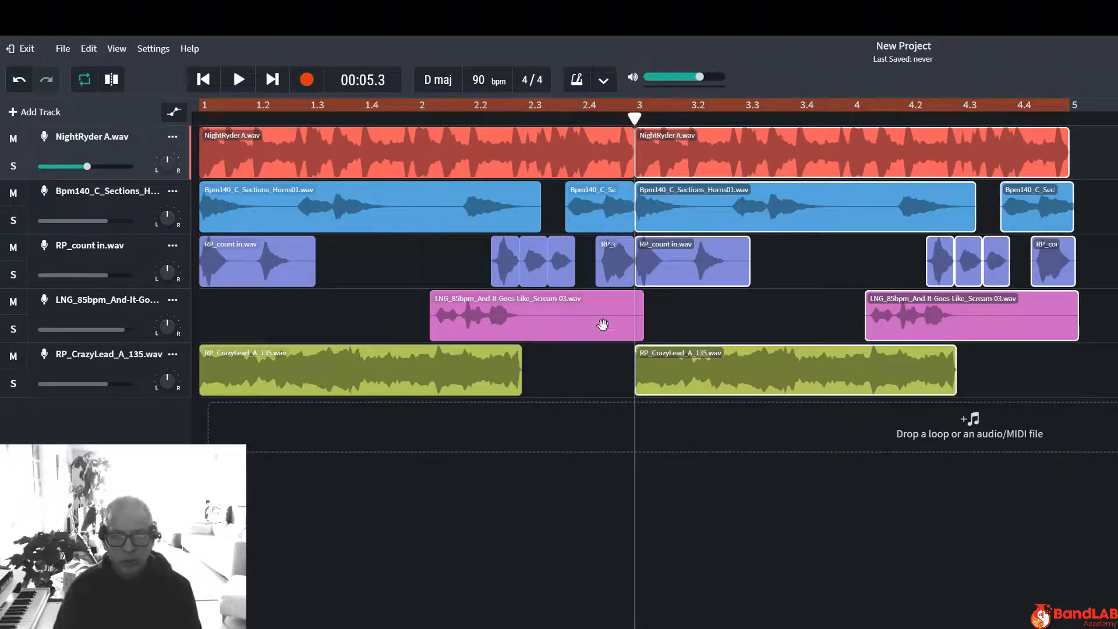
click(203, 80)
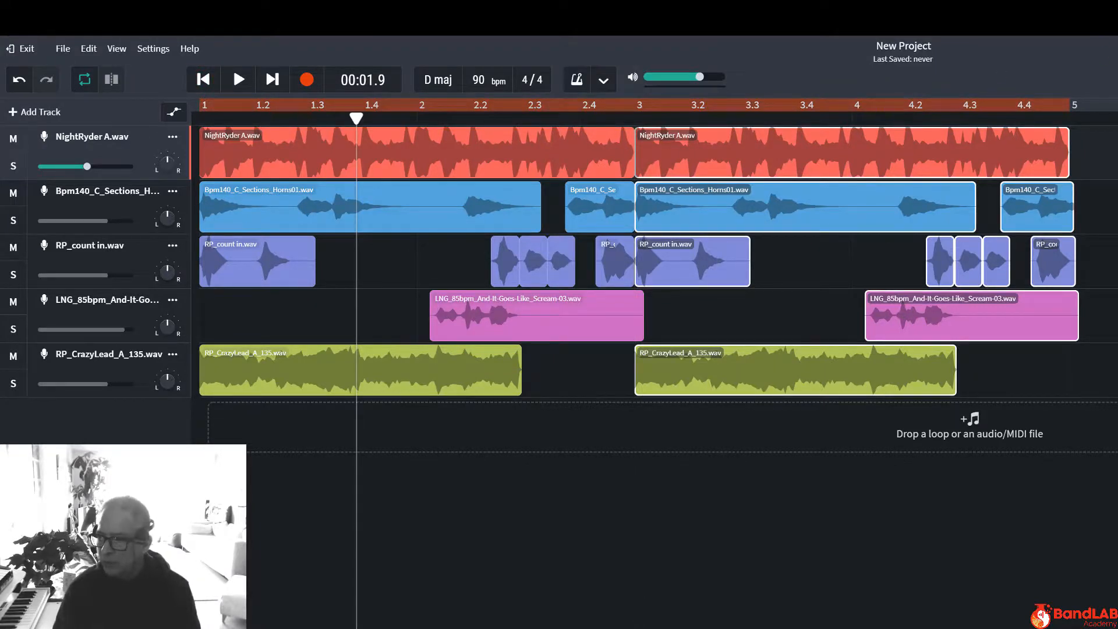
key(ctrl+minus)
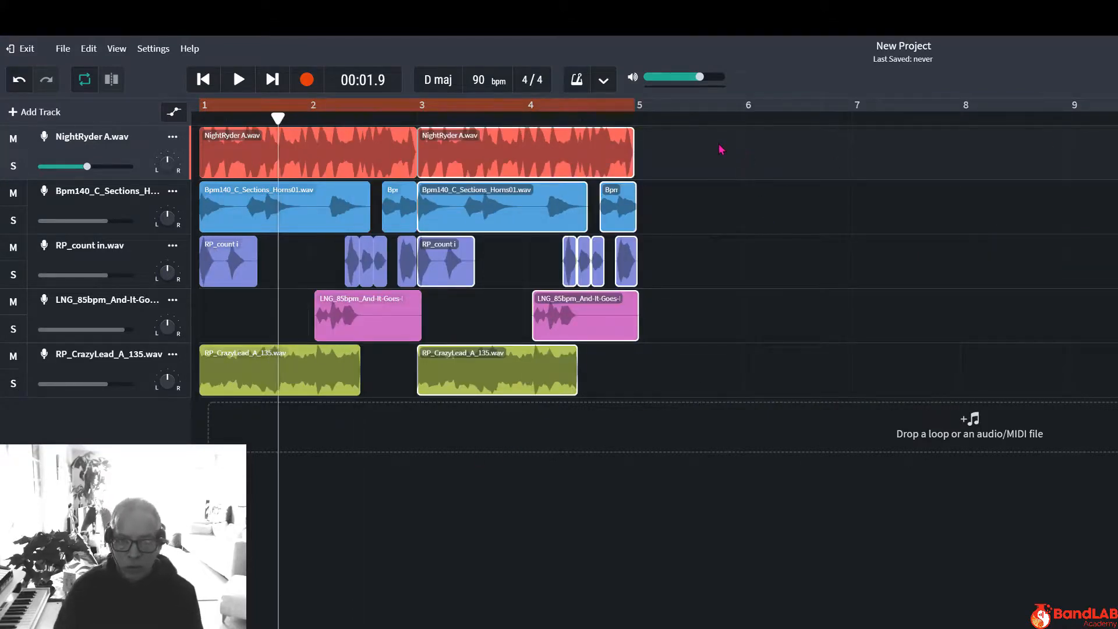
click(693, 149)
click(808, 153)
click(901, 147)
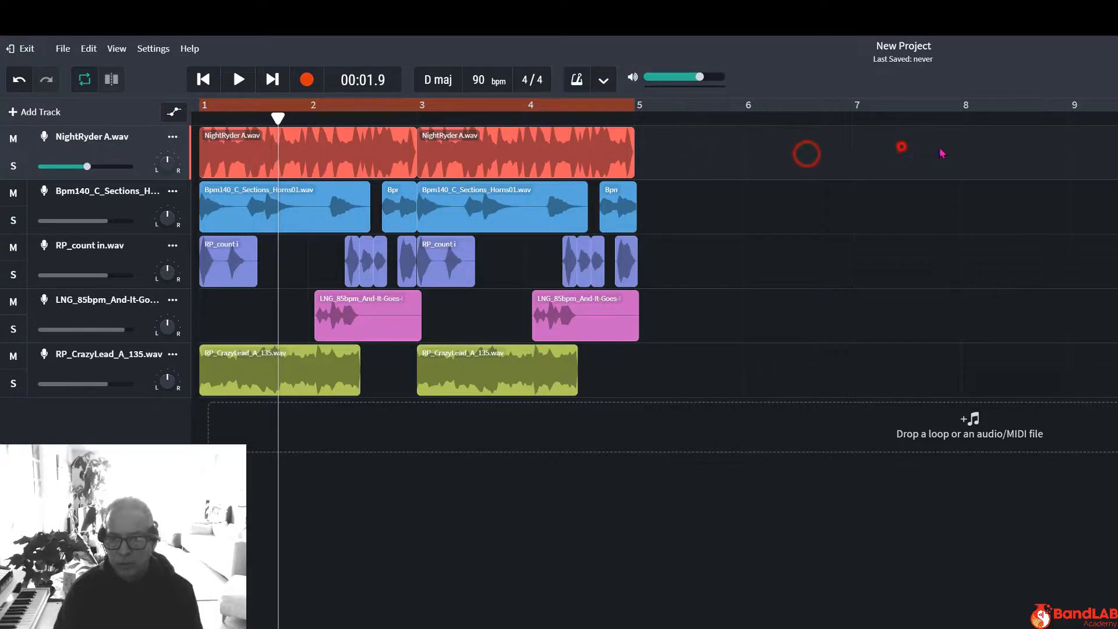
click(1005, 150)
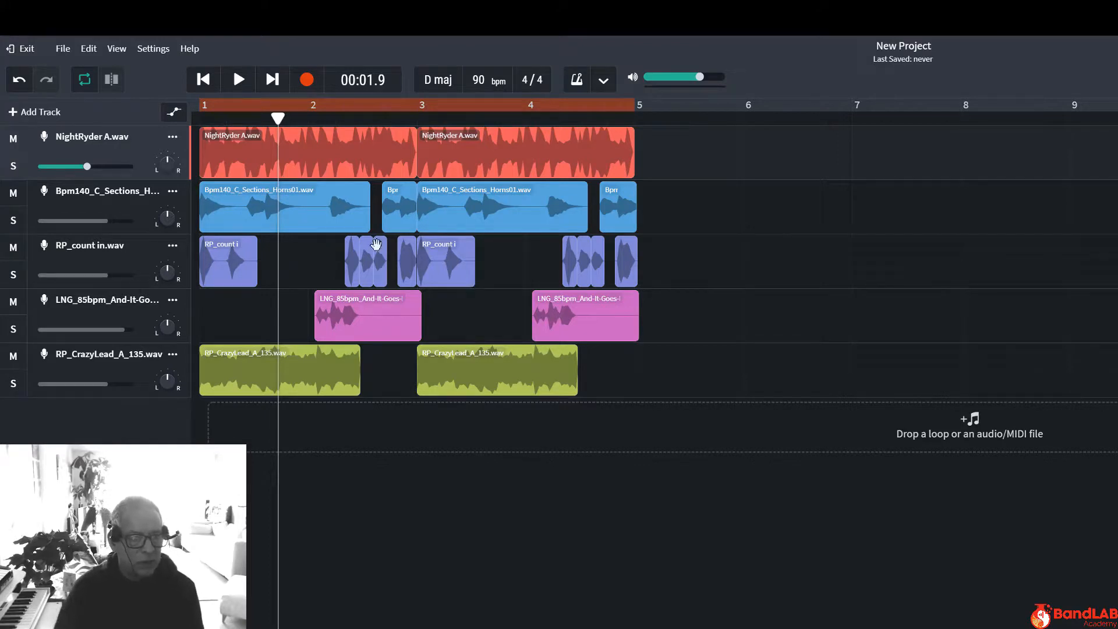
Delete the first CrazyLead guitar clip at bar 1, keeping only its copy at bar 3
click(247, 363)
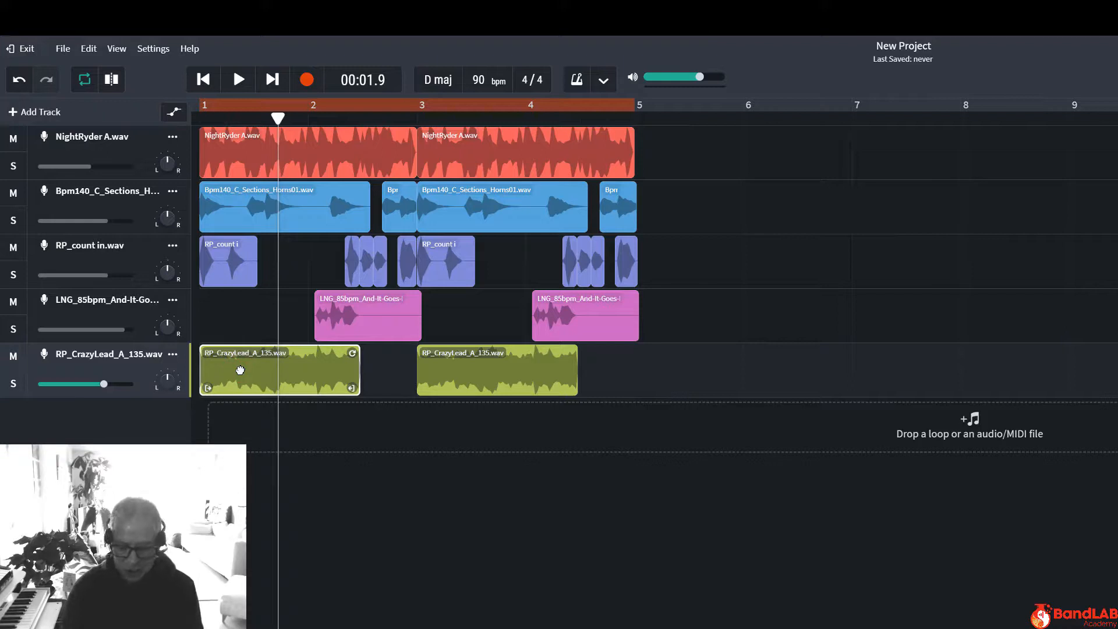
key(Delete)
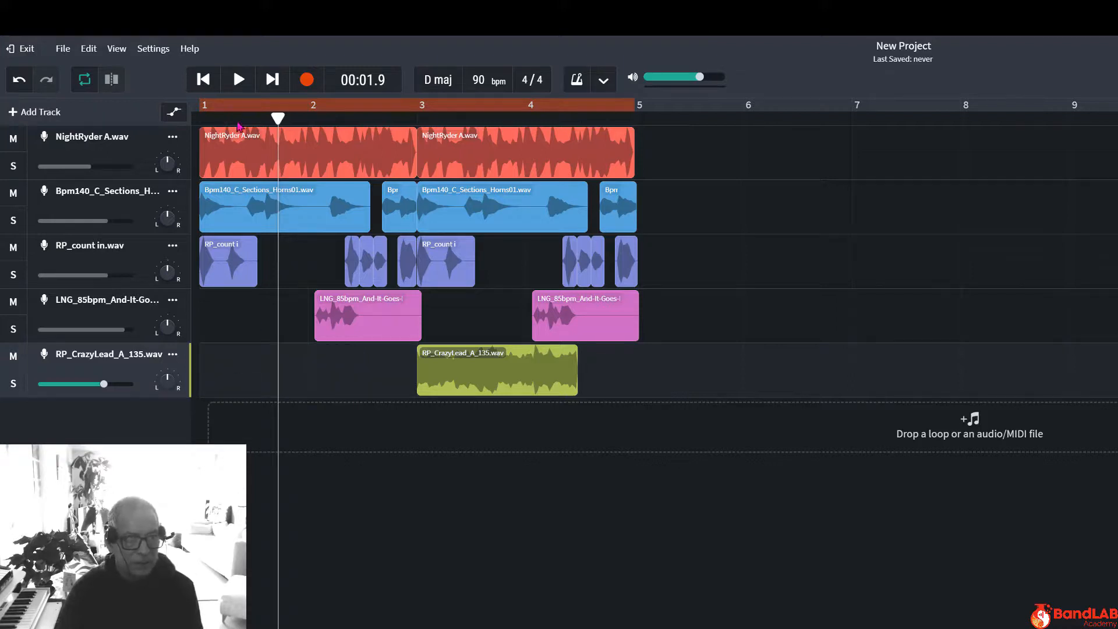
Play the arrangement from the start, then delete the RP_count in clip at bar 1
click(210, 81)
key(space)
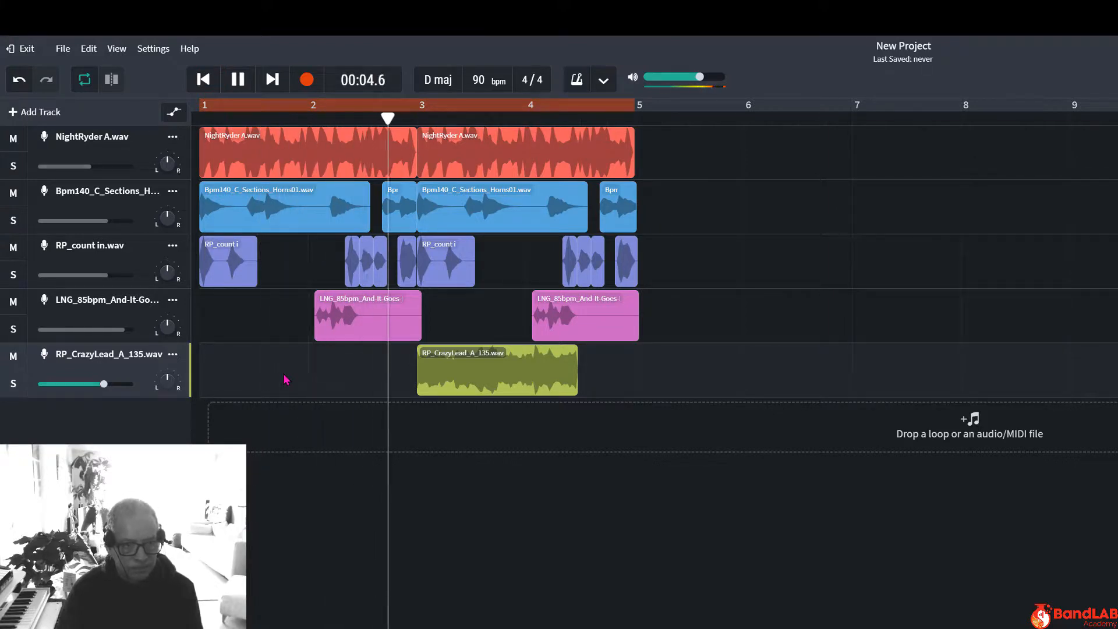
key(space)
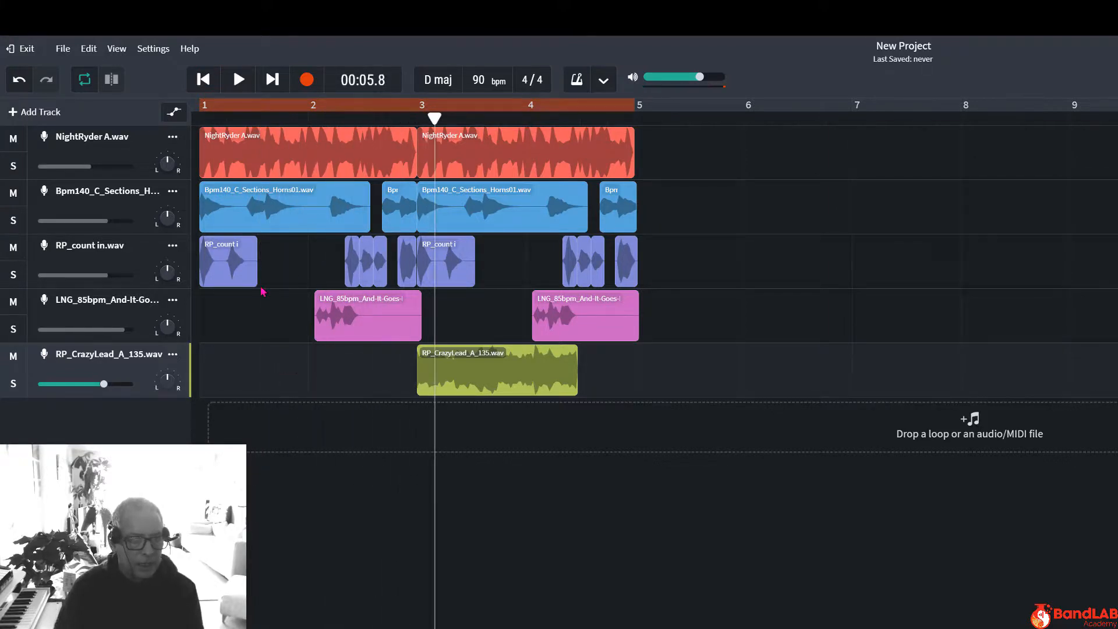
click(233, 268)
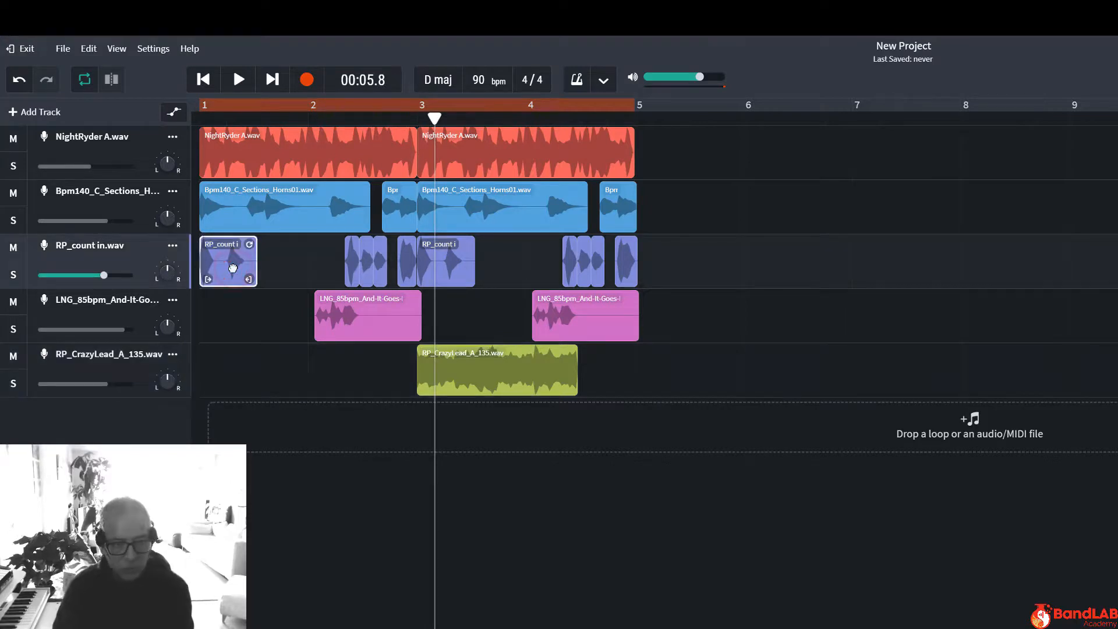
key(Delete)
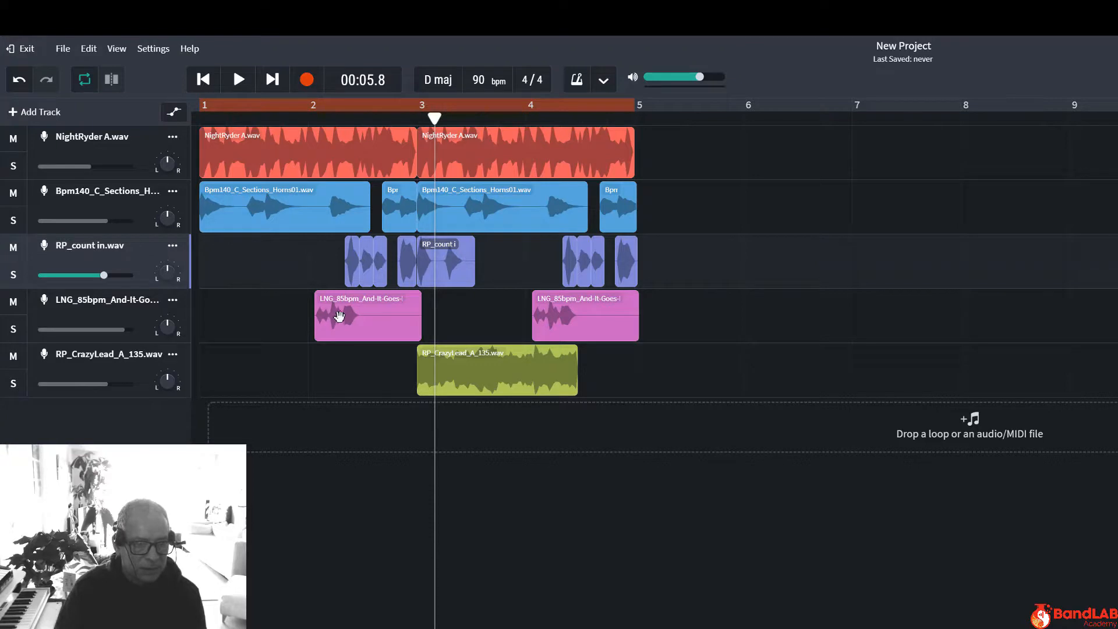
Replay from the start, then delete the long horns clip at bar 1
click(202, 81)
key(space)
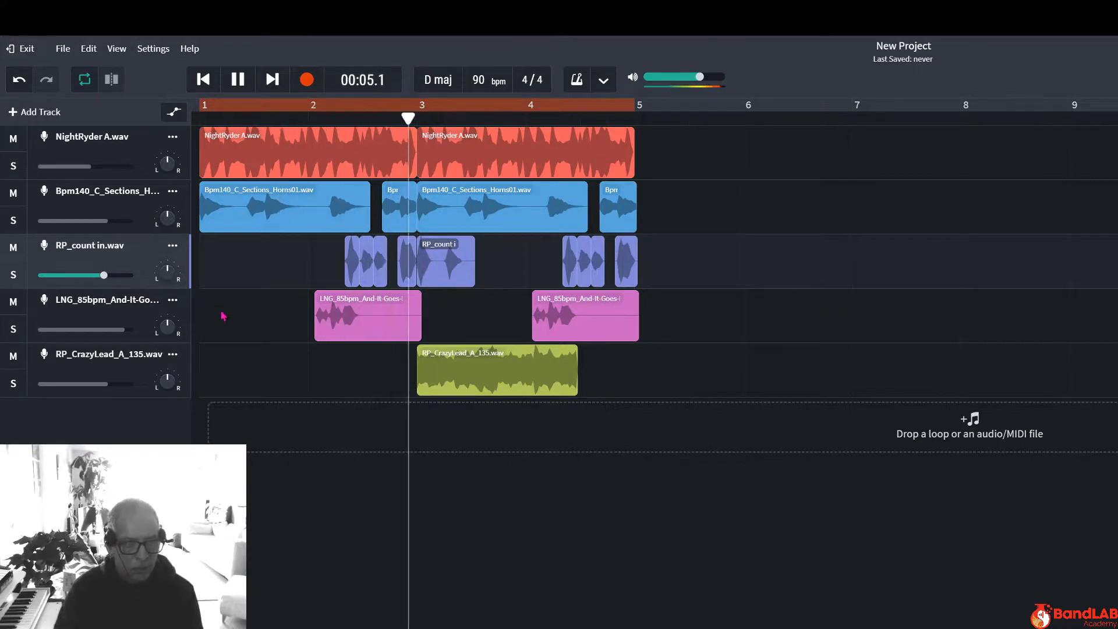
key(space)
click(275, 199)
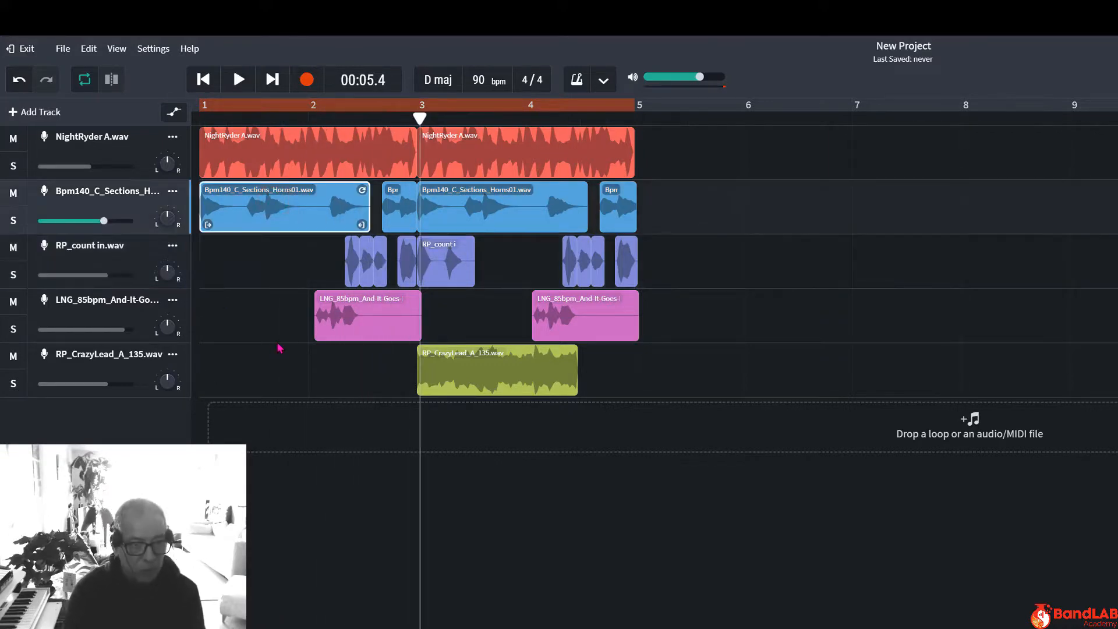
key(Delete)
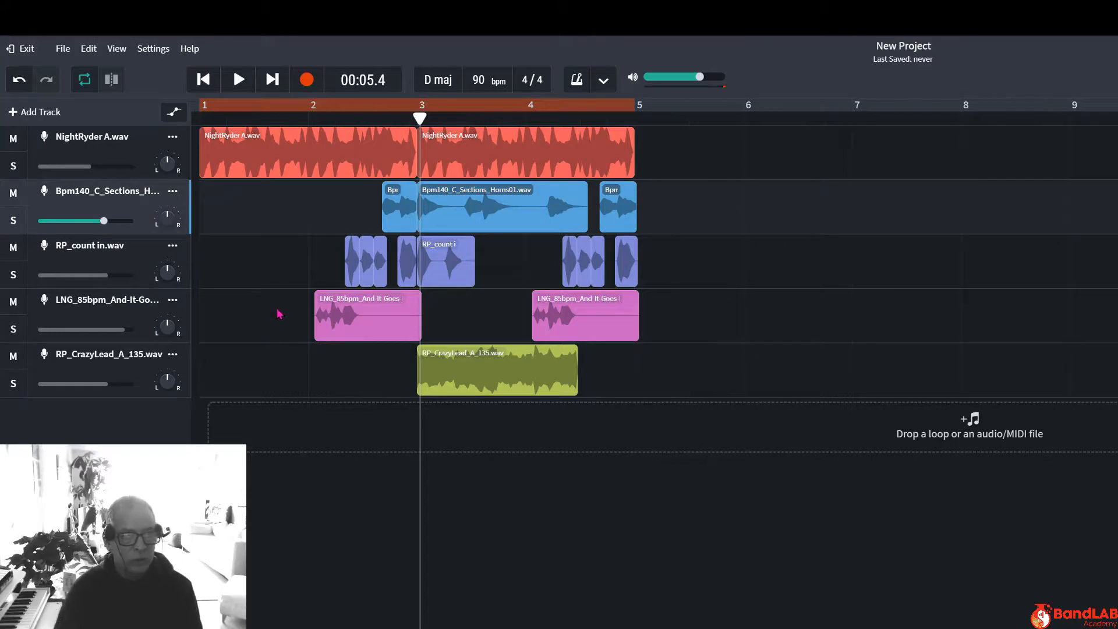
Replay from the start, then delete the short horns clip just before bar 3
click(204, 80)
key(space)
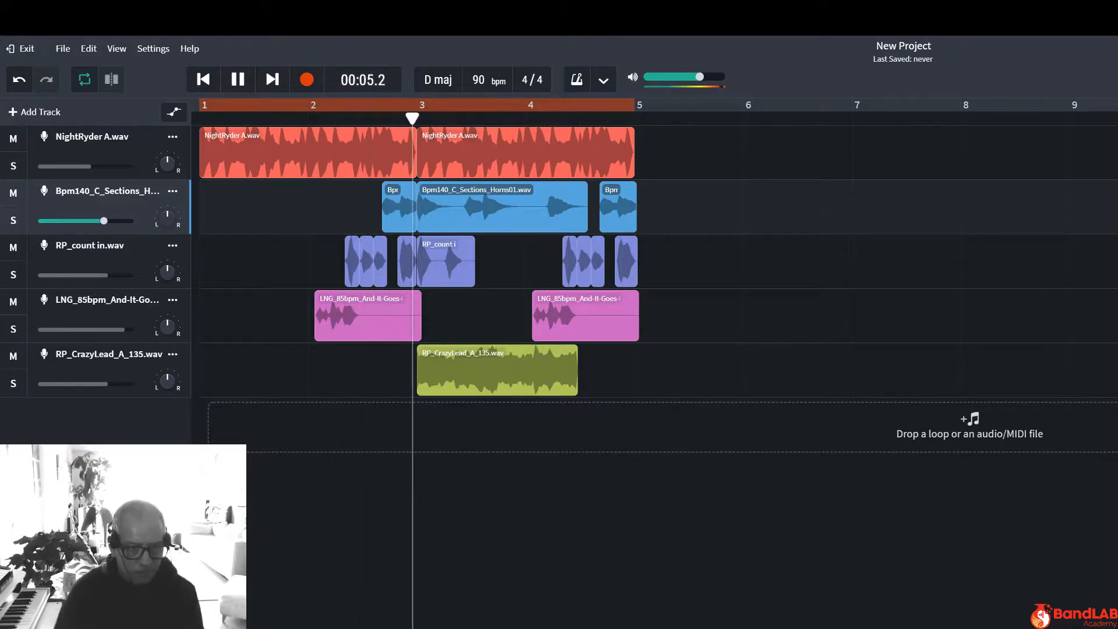
key(space)
click(404, 208)
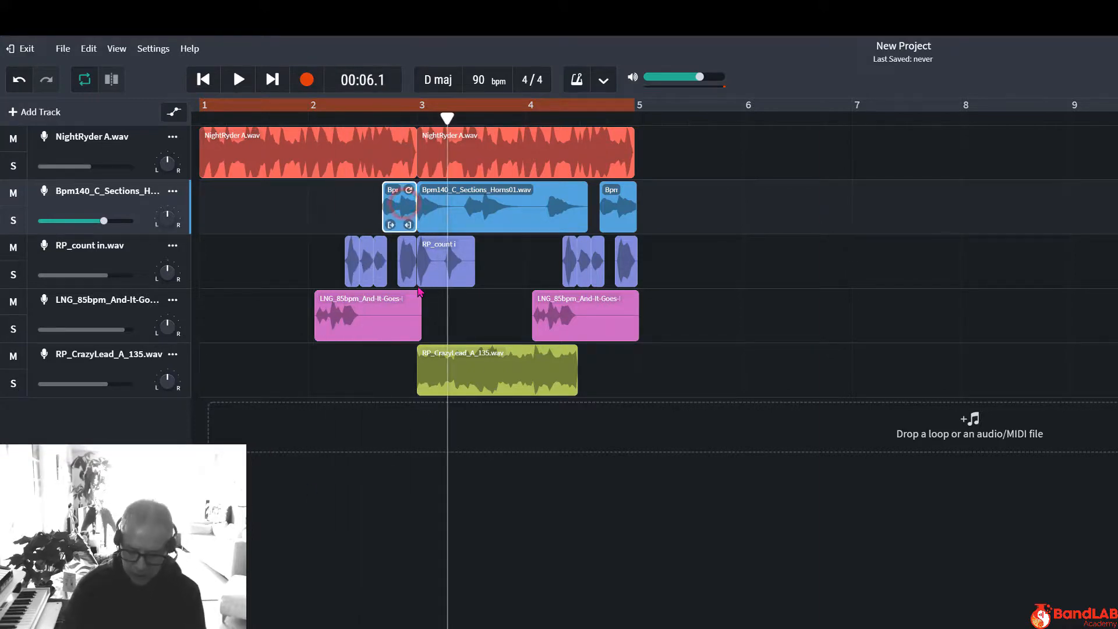
key(Delete)
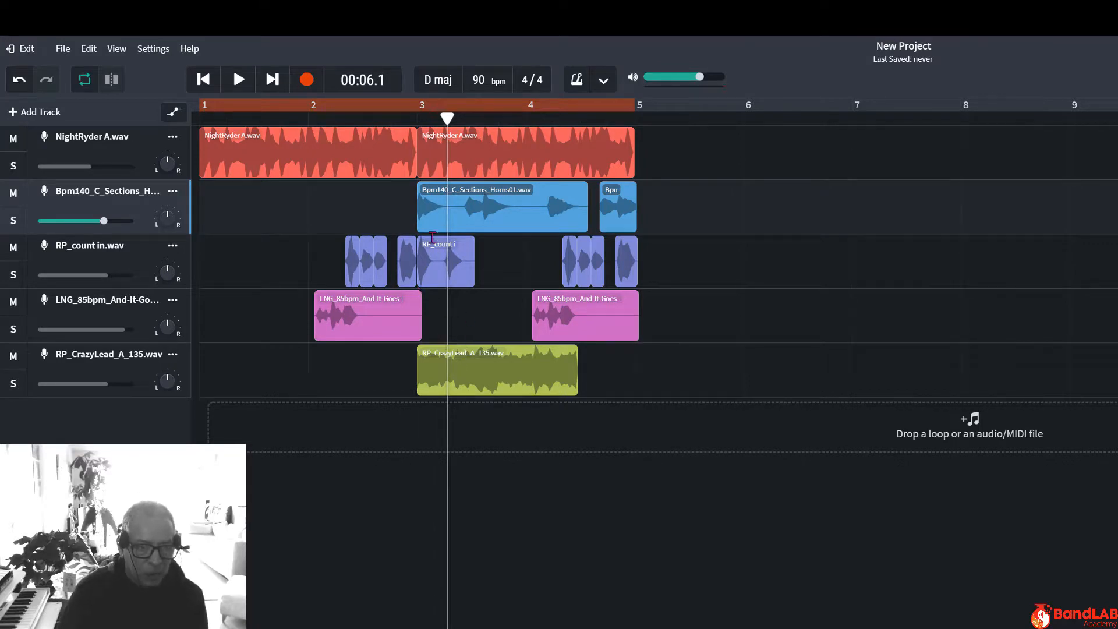
Trim the start of the CrazyLead clip from bar 3 to bar 4
click(436, 212)
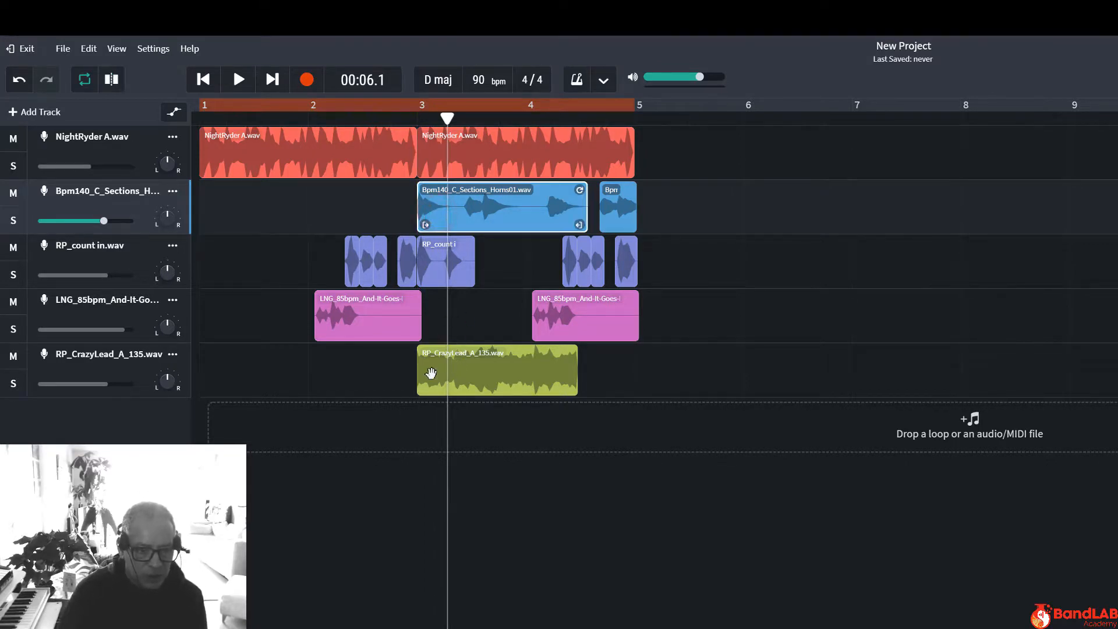
click(431, 373)
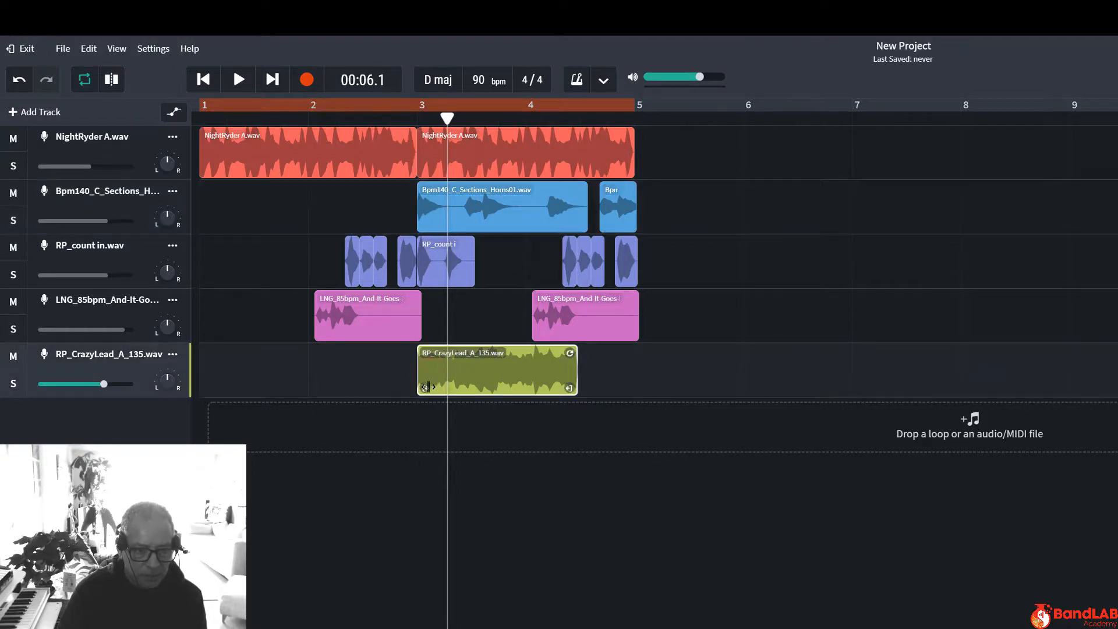
drag(453, 388, 529, 389)
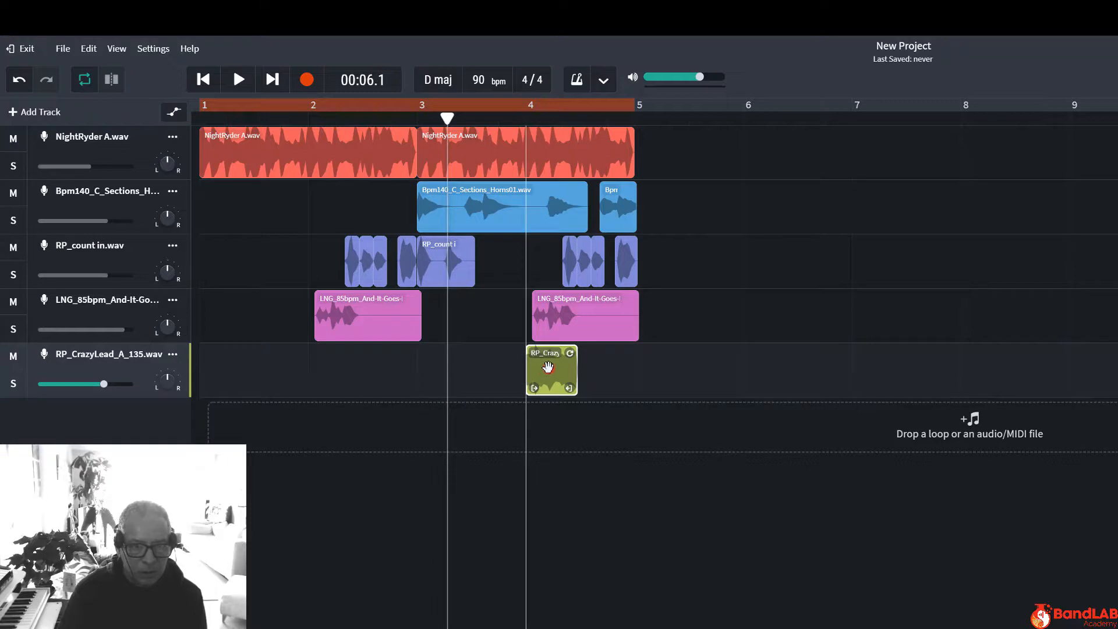
Choose a finer snapping grid and move the trimmed CrazyLead clip so it ends with the drums near bar 5
drag(593, 369, 548, 371)
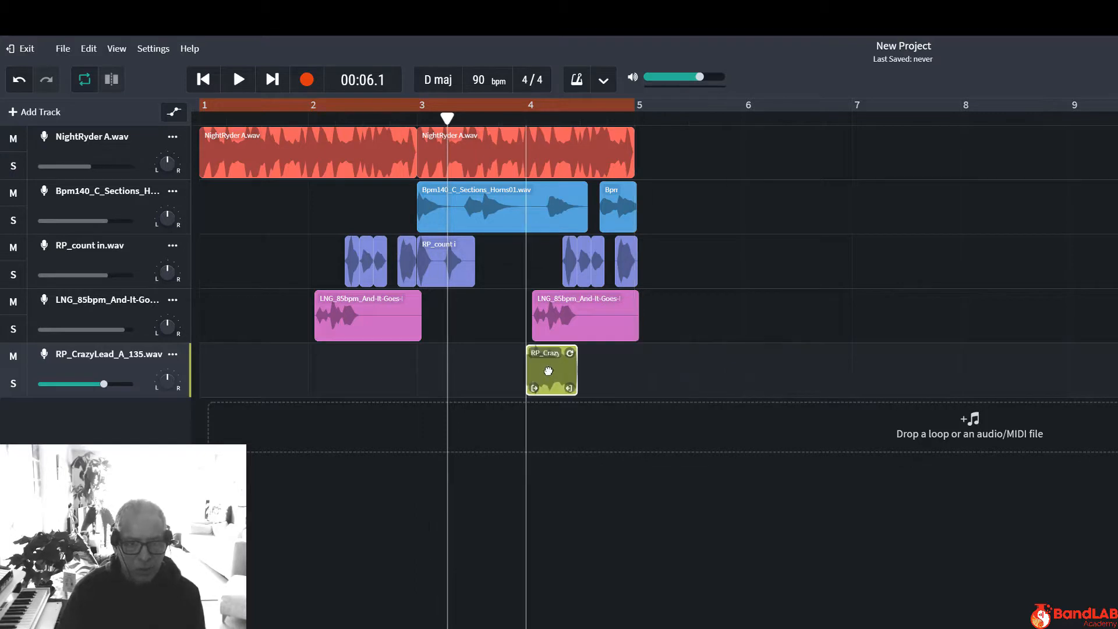
click(116, 52)
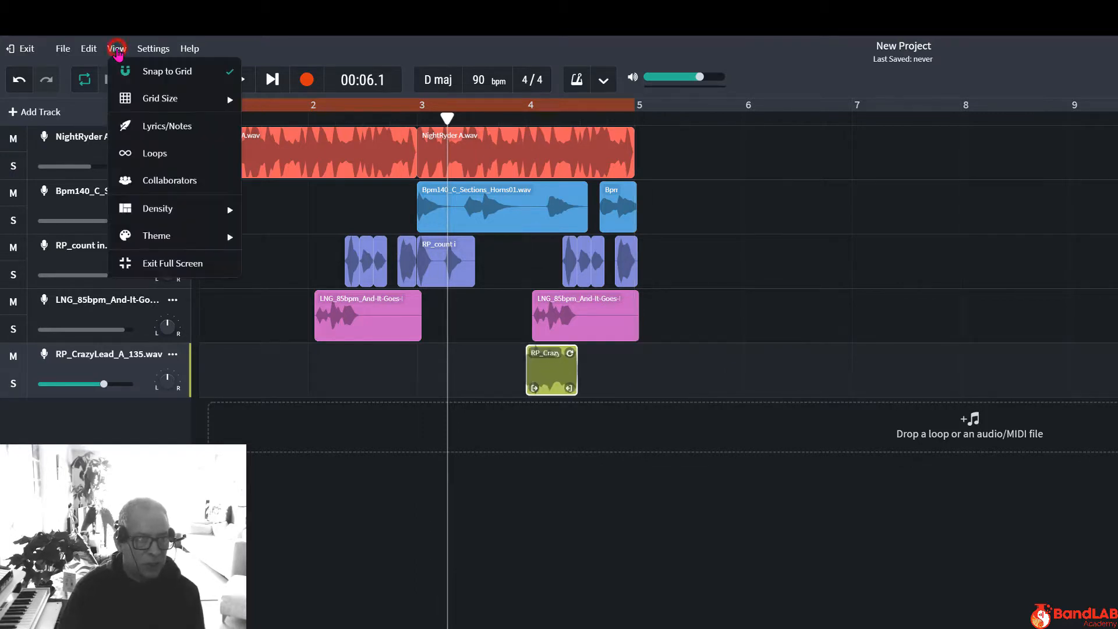
mouse_move(192, 104)
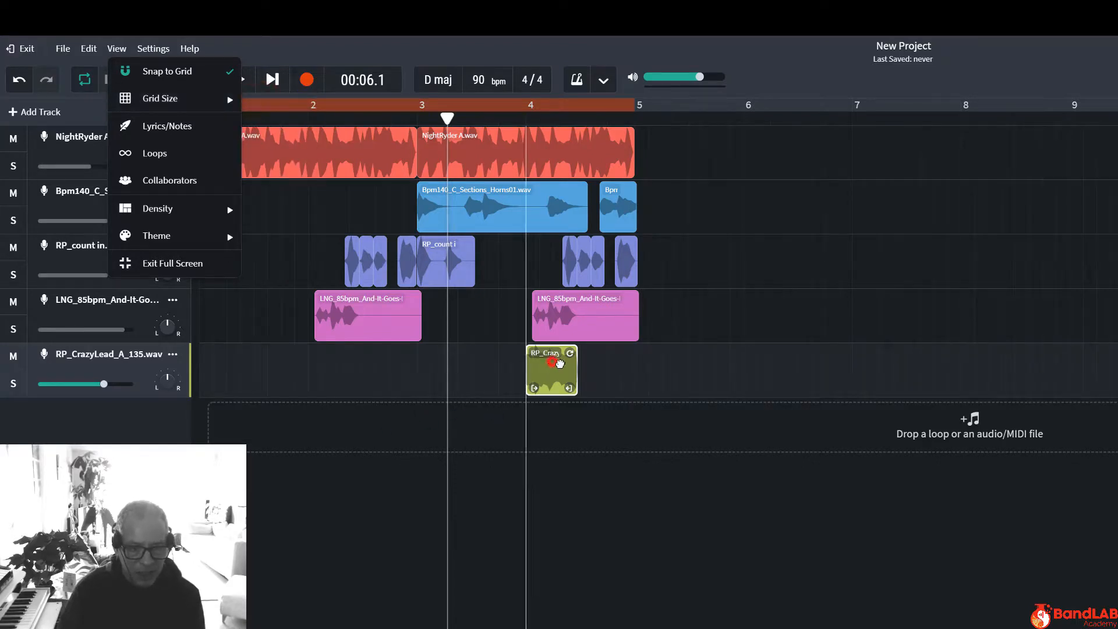
drag(560, 364, 607, 368)
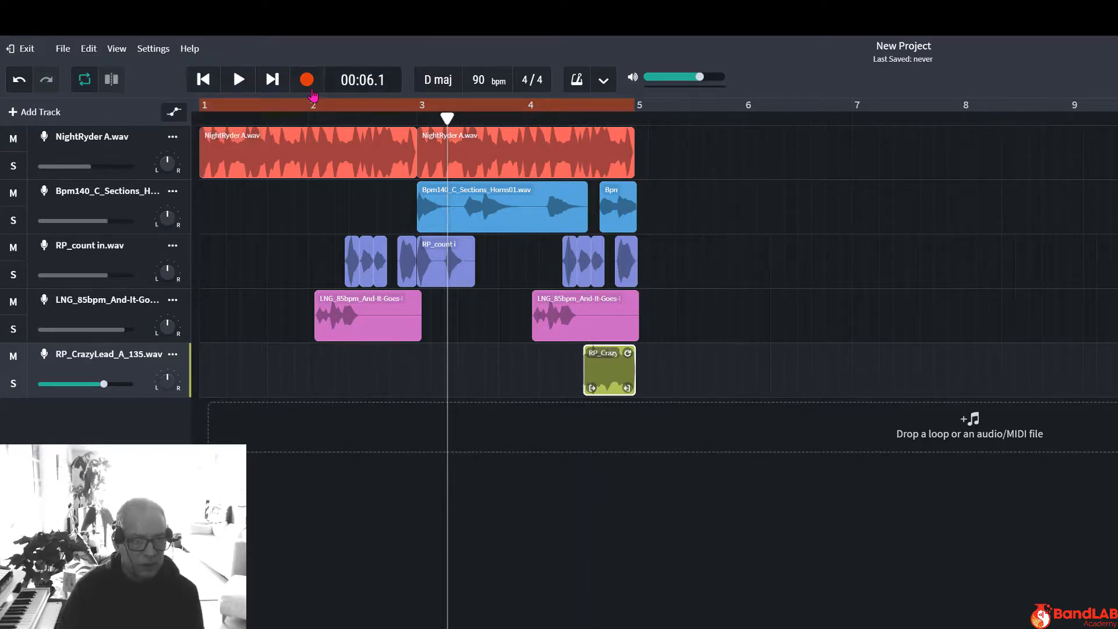
Play the loop from the start, then delete the RP_count in clip at bar 3
key(Return)
key(space)
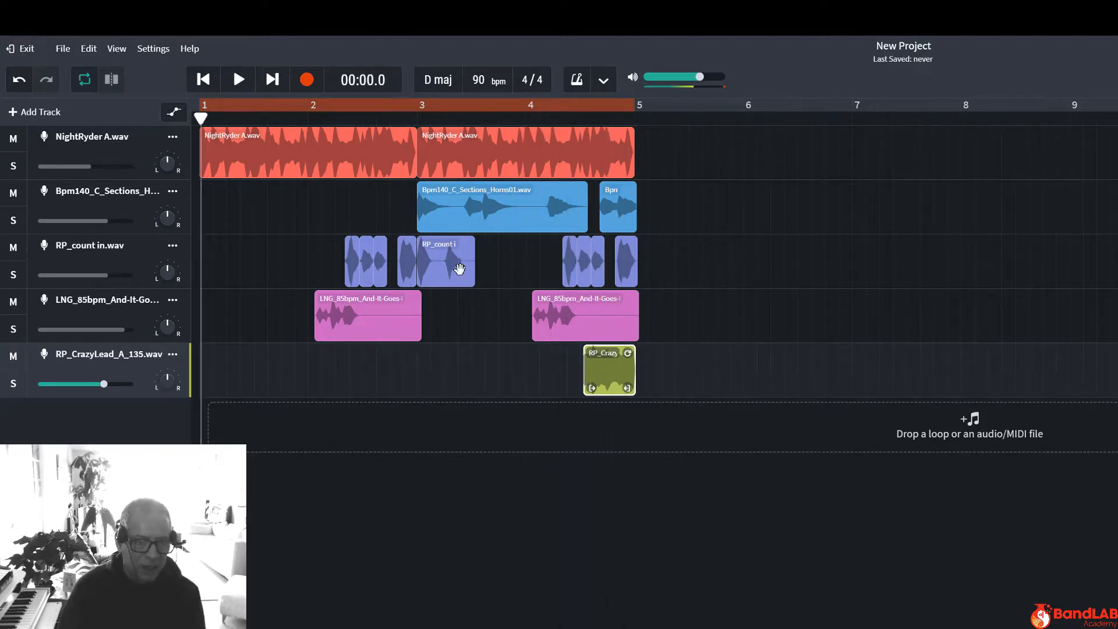
click(460, 270)
key(Delete)
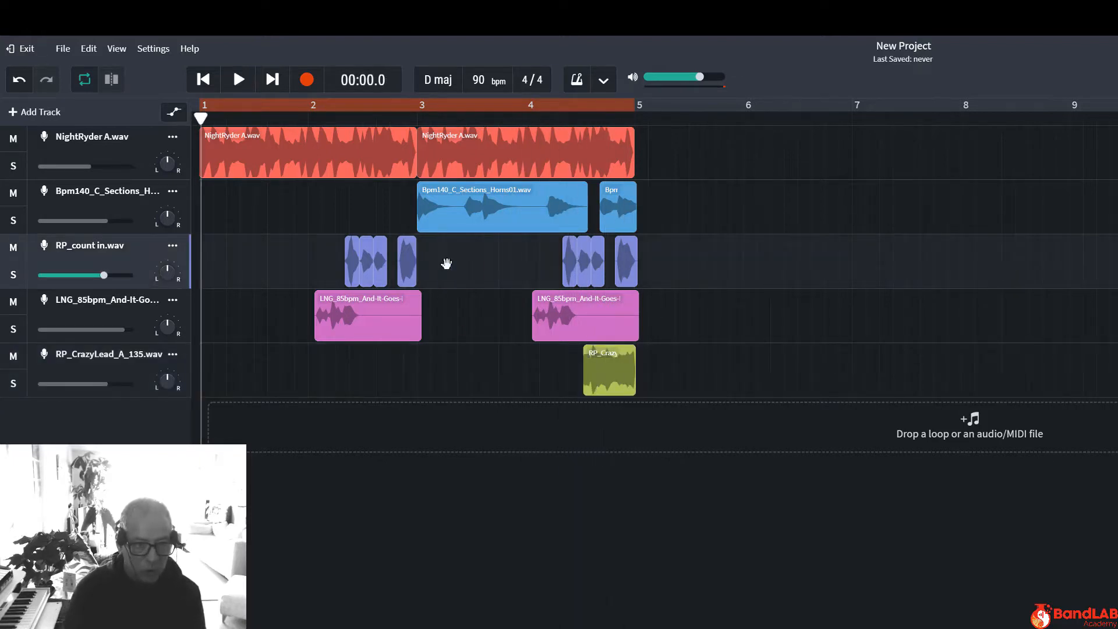
Copy the short CrazyLead clip and paste it on its own track at about 6.5 seconds, between bars 3 and 4
click(609, 372)
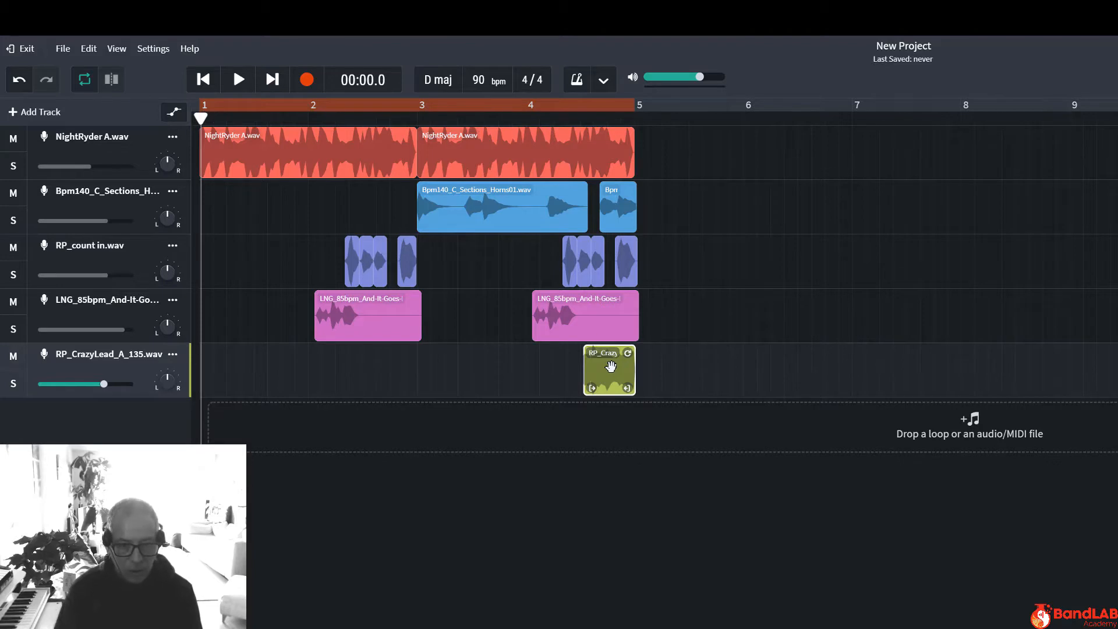
right_click(610, 366)
click(632, 411)
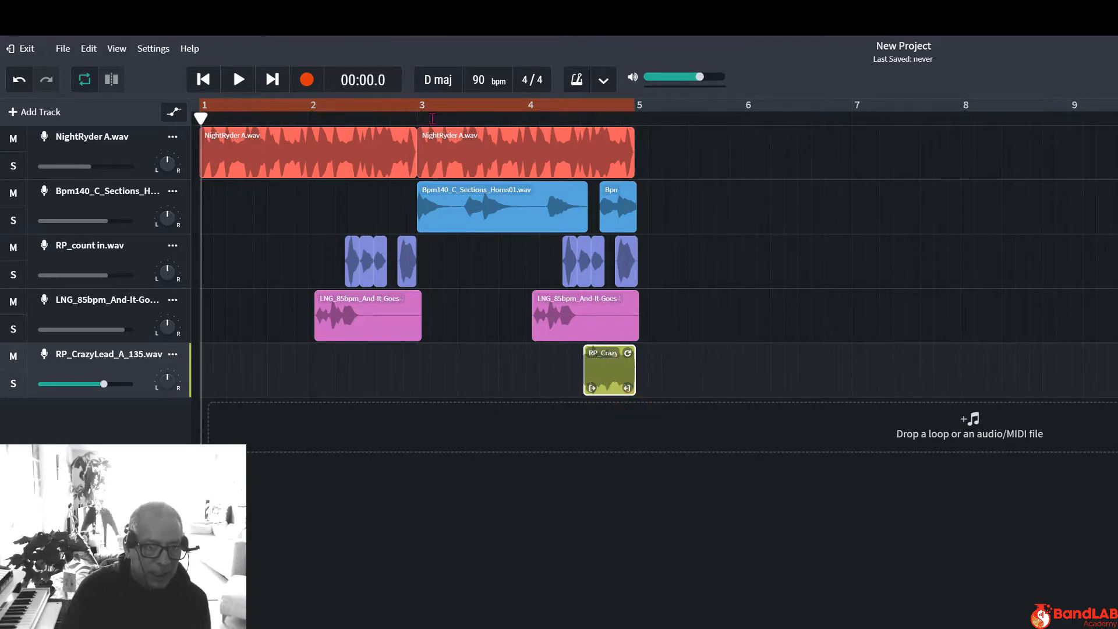
click(463, 119)
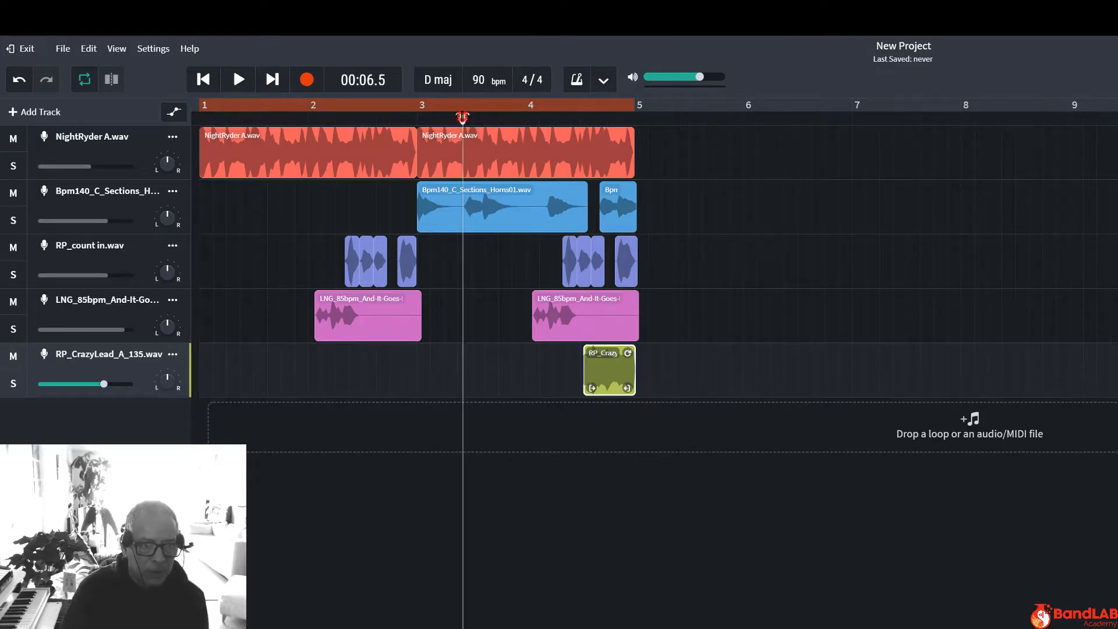
click(484, 391)
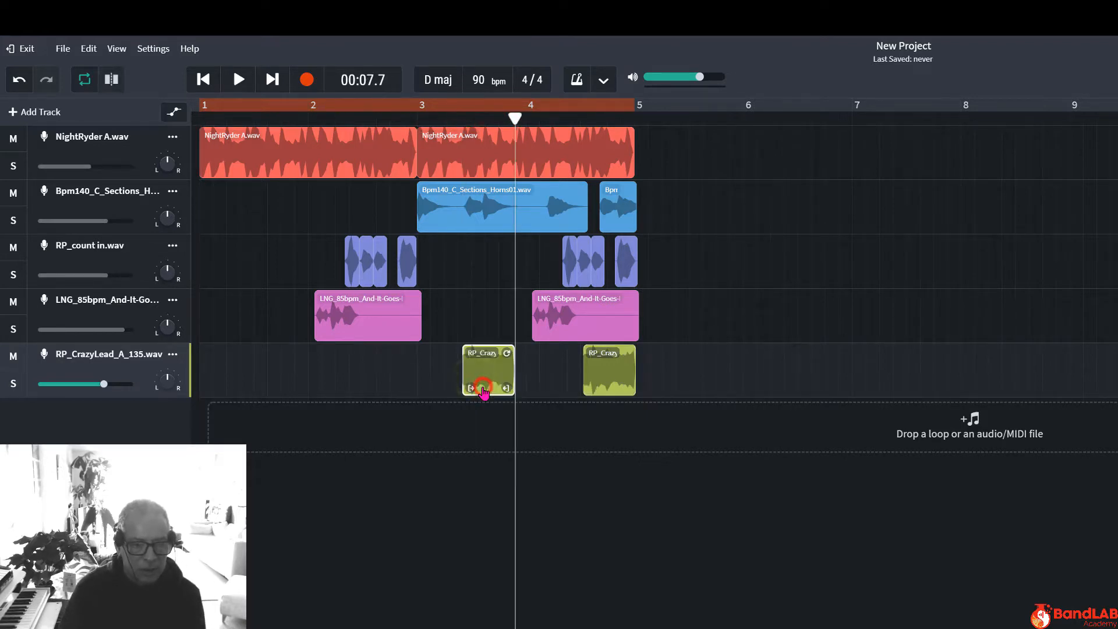
Play from the start, then trim the beginning of the pasted CrazyLead clip and shift it to end just before bar 4
click(202, 82)
click(201, 82)
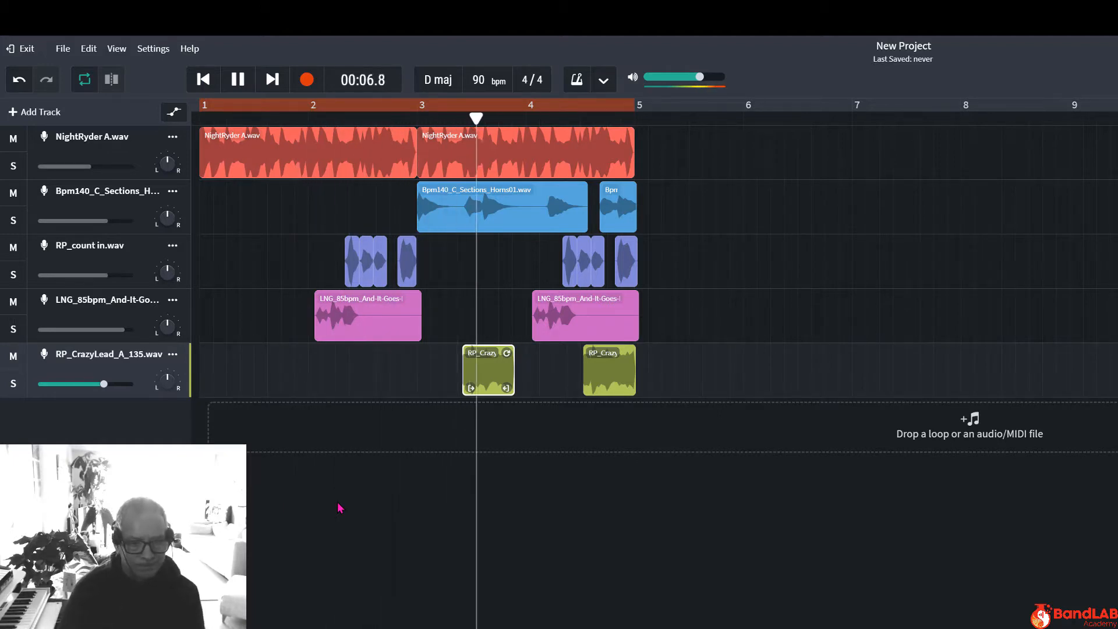
key(space)
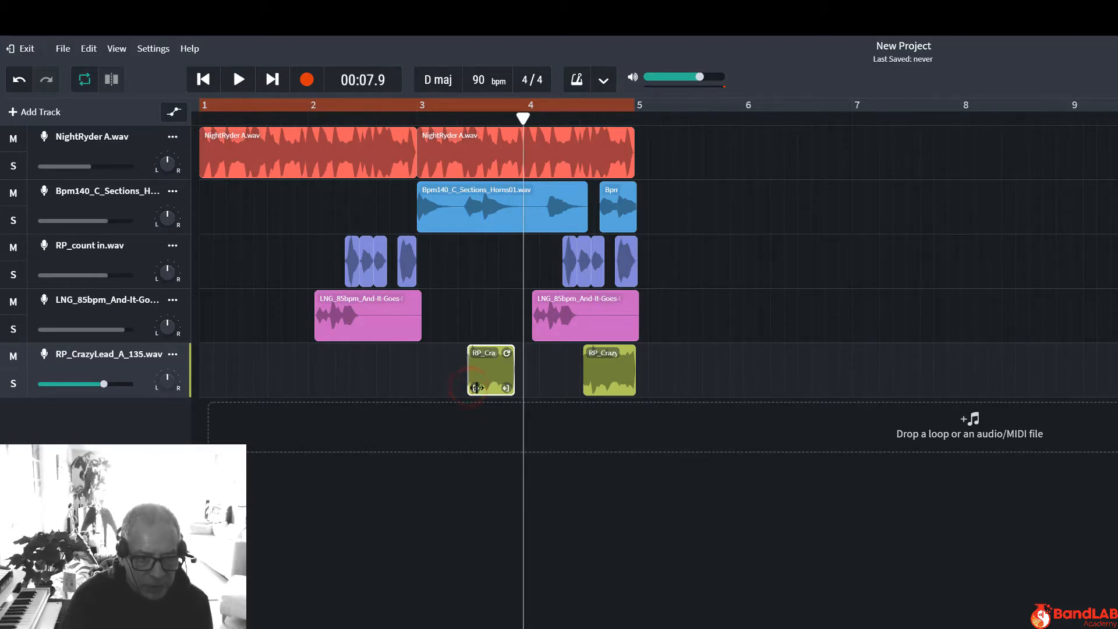
drag(492, 374, 494, 375)
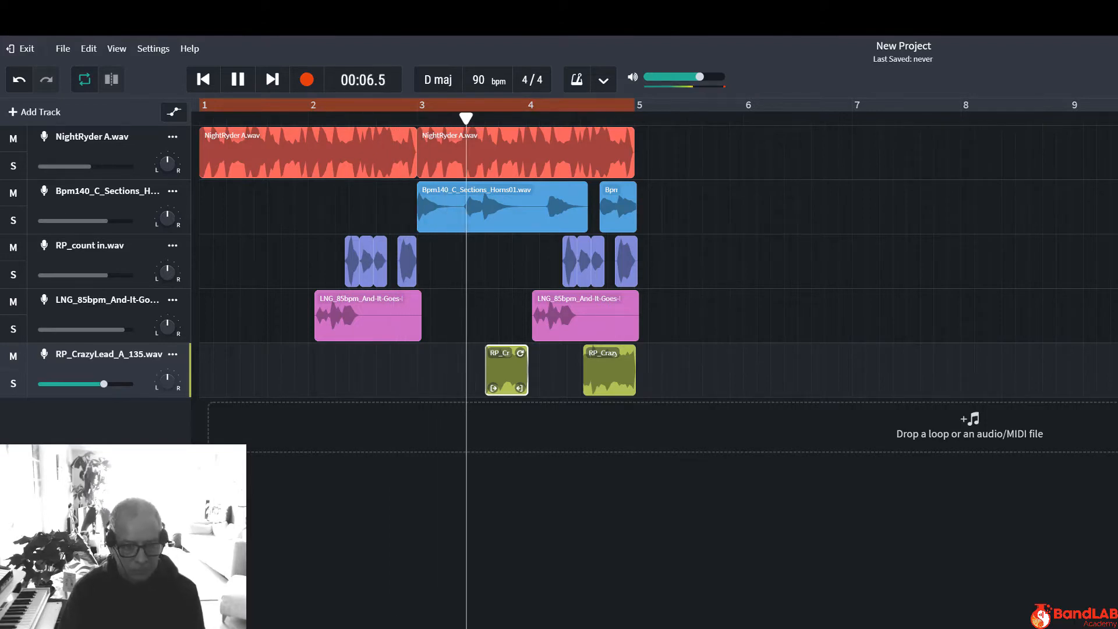
Nudge the pasted CrazyLead clip to end where the second LNG_85bpm vocal clip begins, and play the result
key(space)
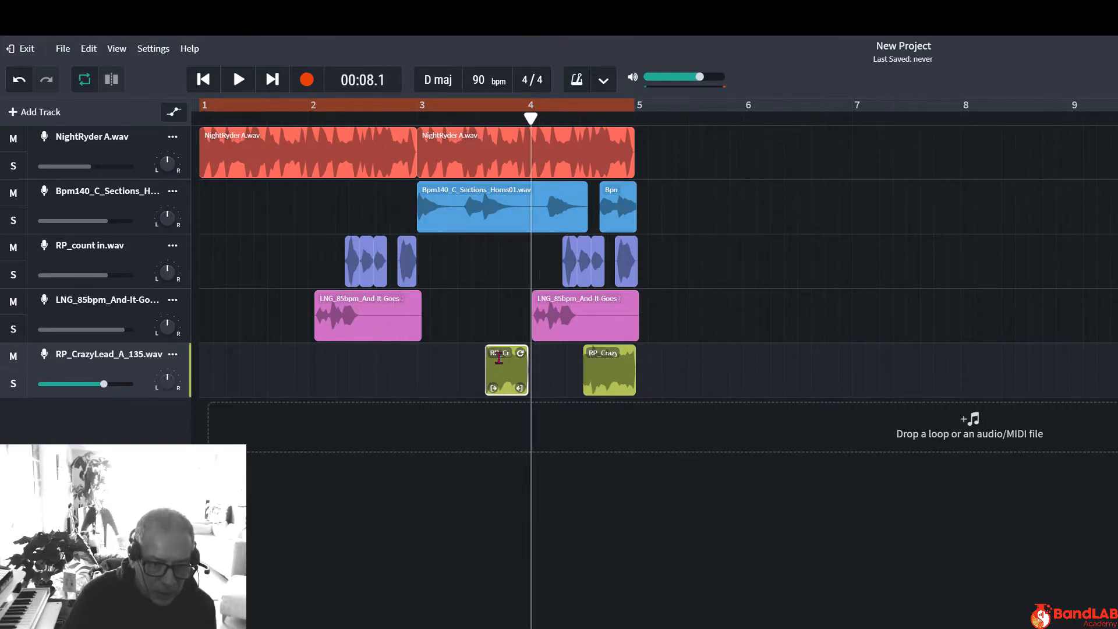
drag(500, 371, 502, 371)
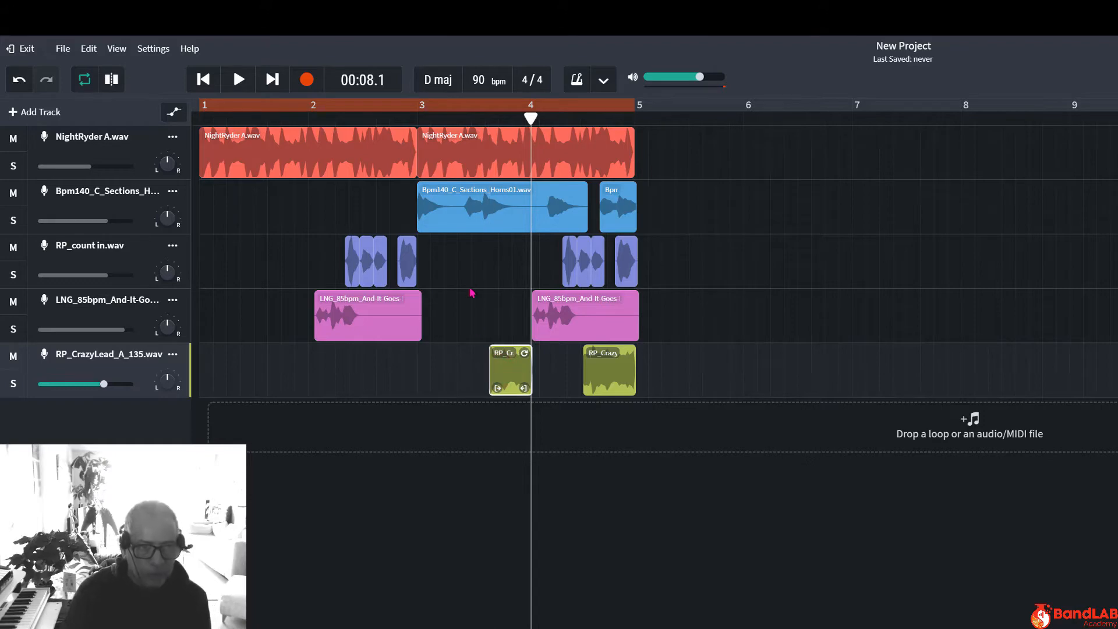
key(space)
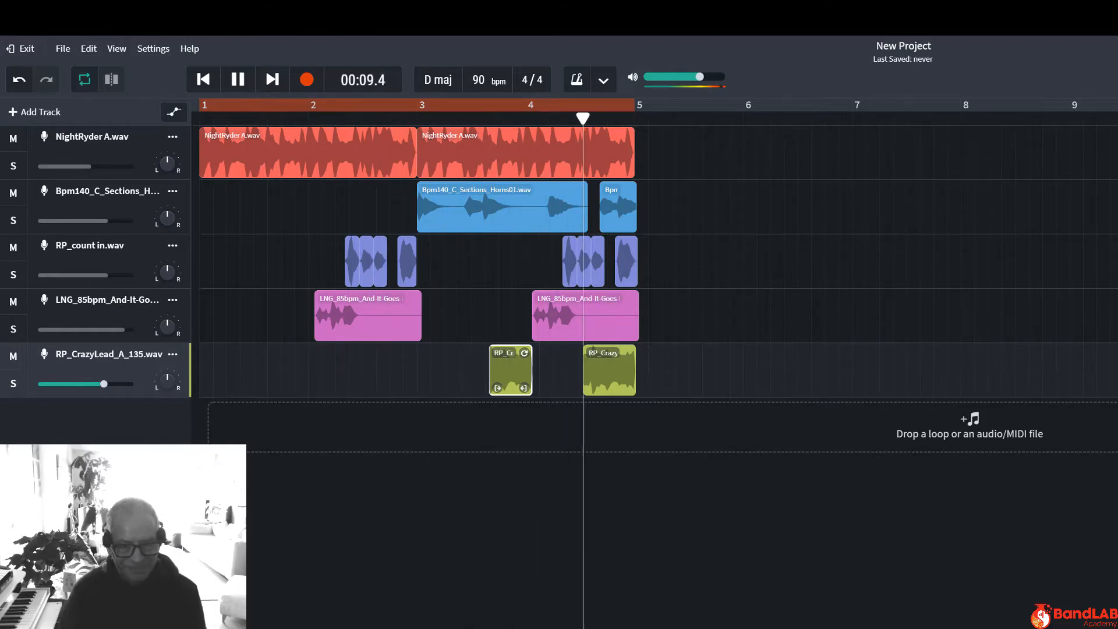
key(space)
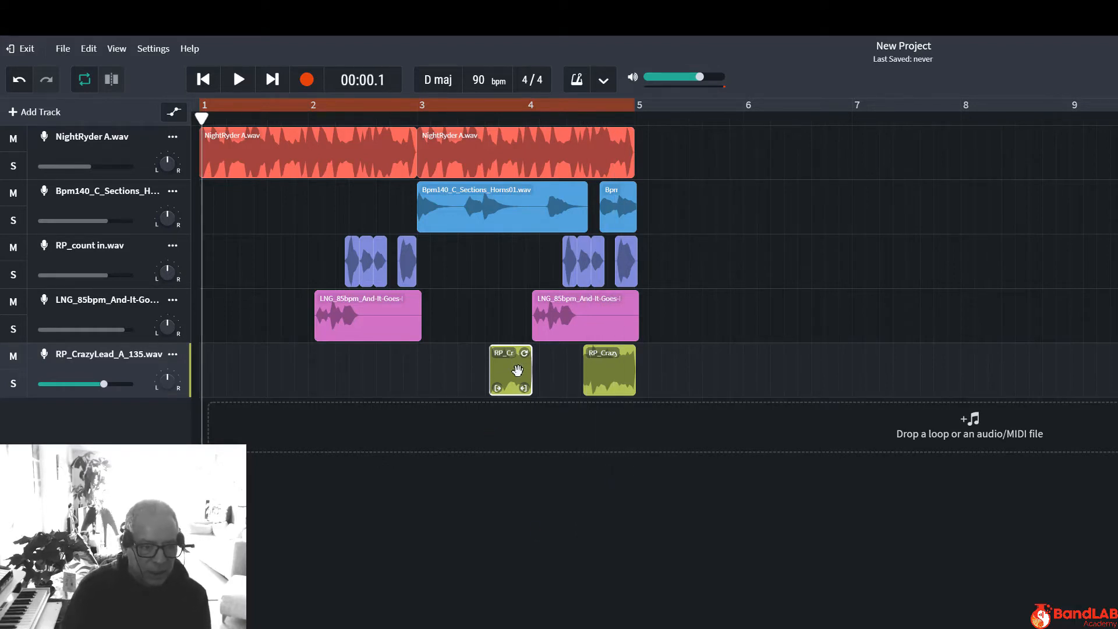
Move the pasted CrazyLead clip to bar 1, extend it to its full length and check it in playback
drag(517, 370, 179, 400)
drag(249, 370, 216, 377)
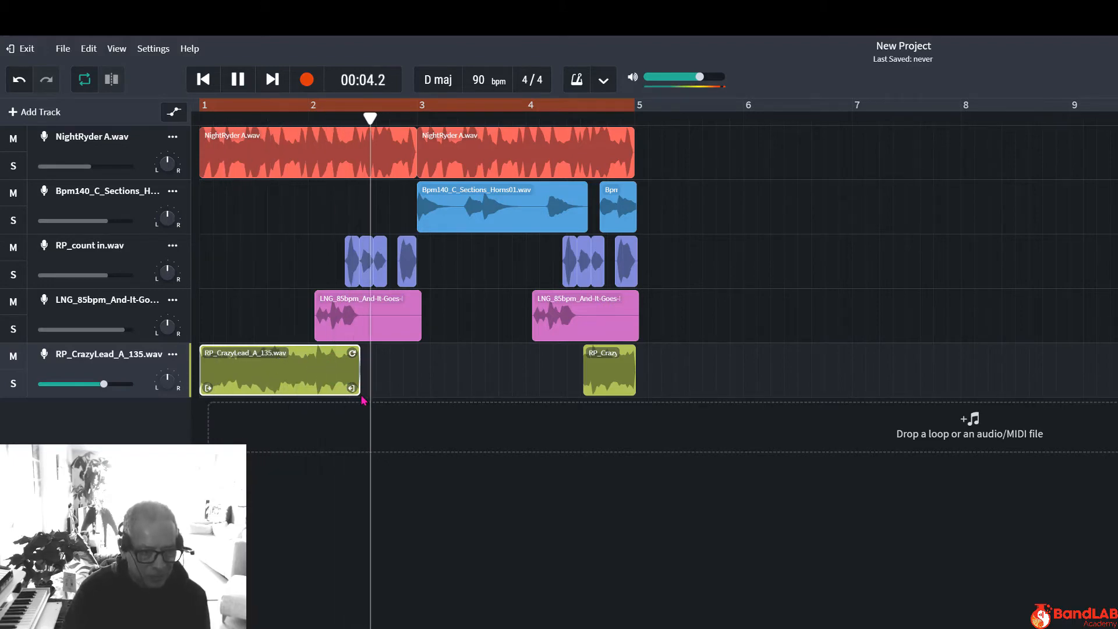
key(space)
Trim the end of the bar 1 CrazyLead clip to the start of the first LNG_85bpm clip and play from the start
drag(326, 389, 309, 393)
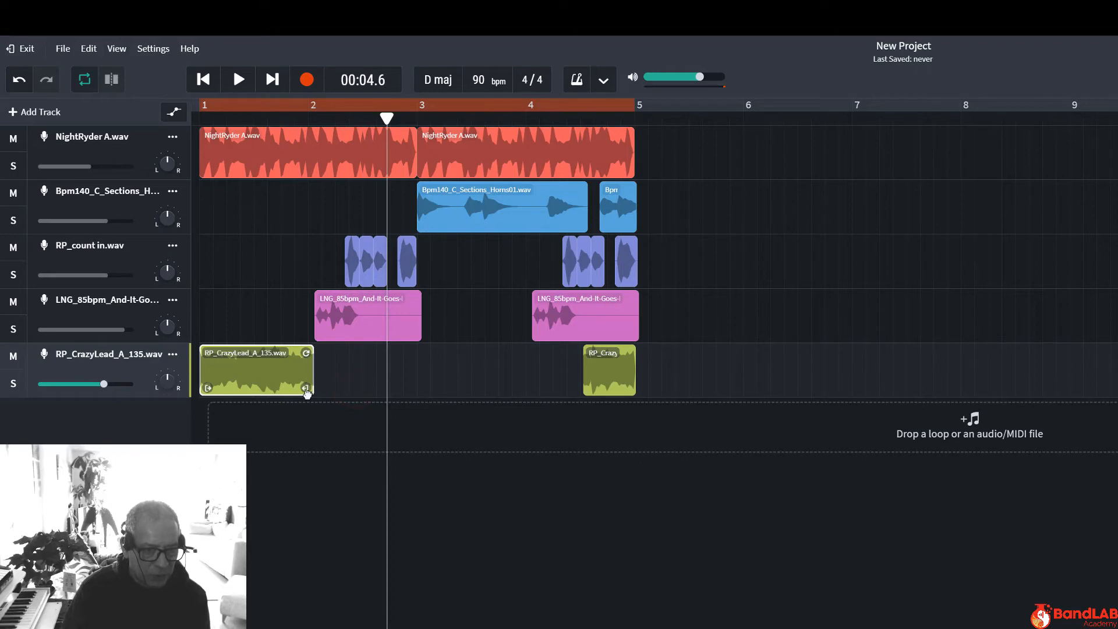
key(Return)
key(space)
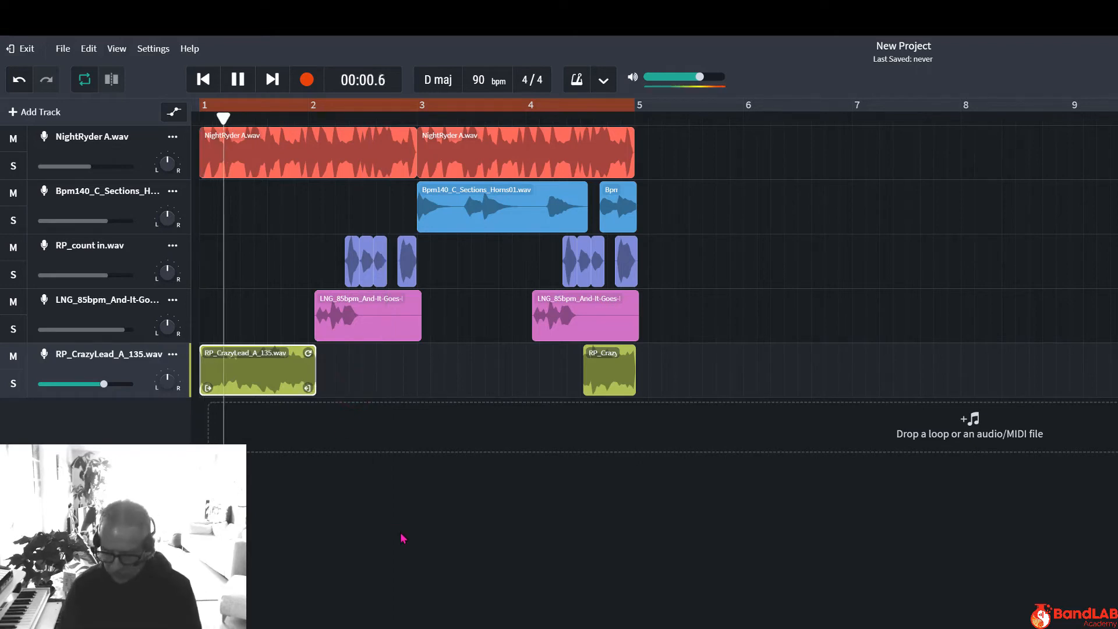